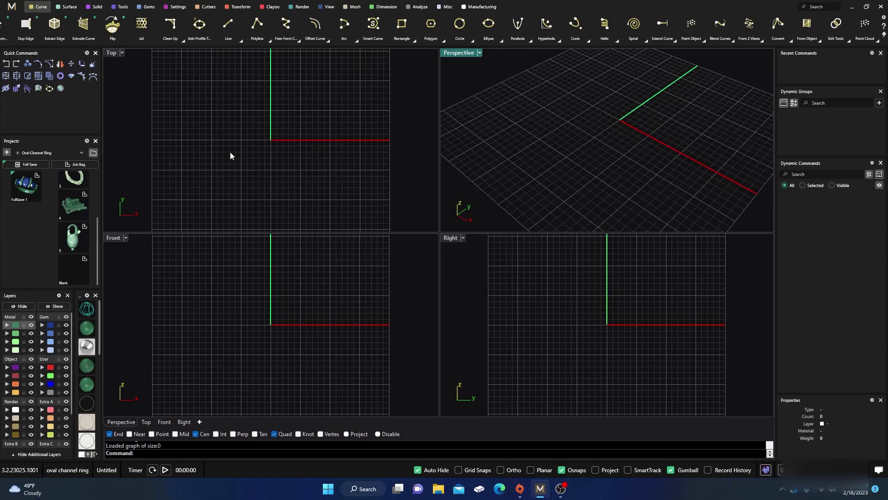
- Make the light orange Creation layer in the Object group the current layer
{"action": "left_click", "coordinate": [16, 394]}
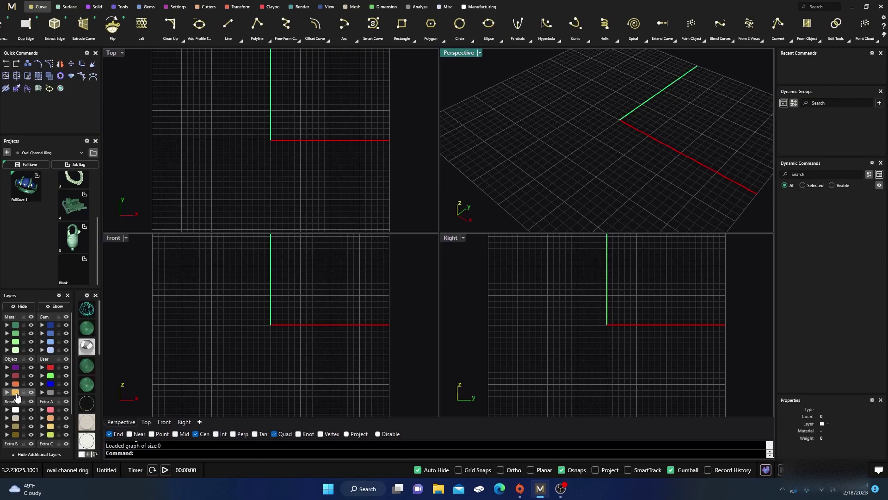
{"action": "left_click", "coordinate": [228, 40]}
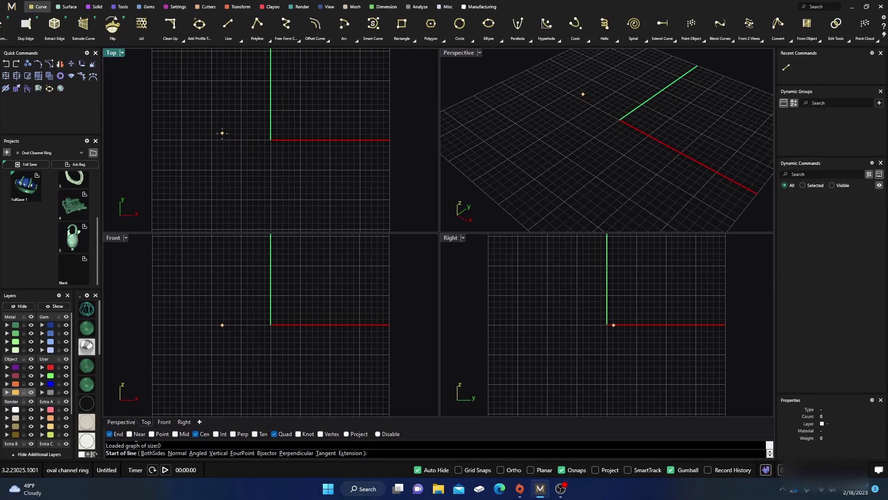
{"action": "scroll", "coordinate": [222, 133], "scroll_direction": "up", "scroll_amount": 1}
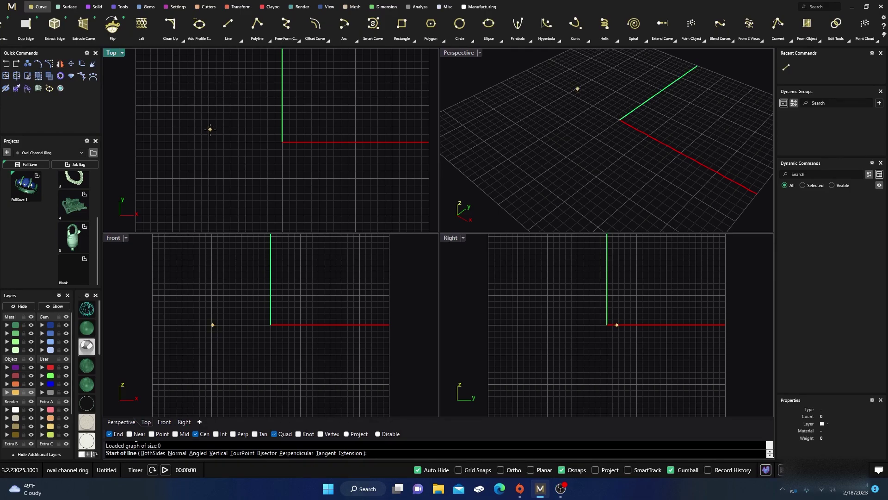
{"action": "left_click", "coordinate": [210, 129]}
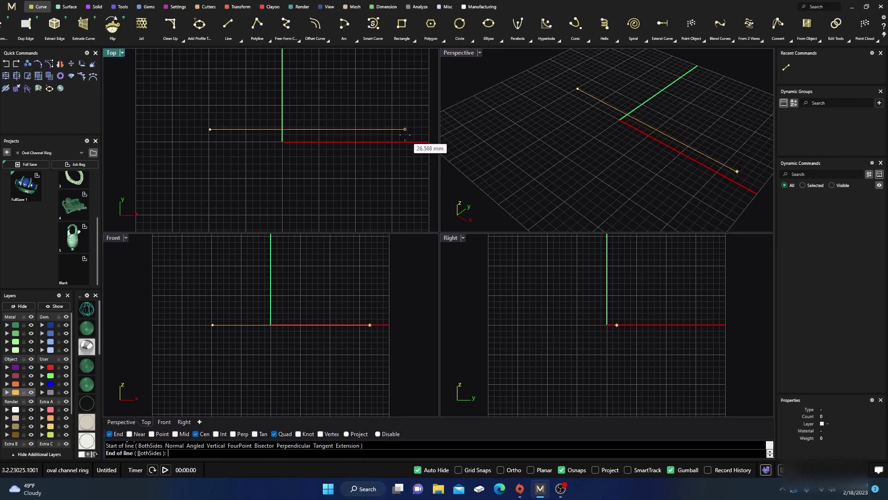
{"action": "key", "text": "Escape"}
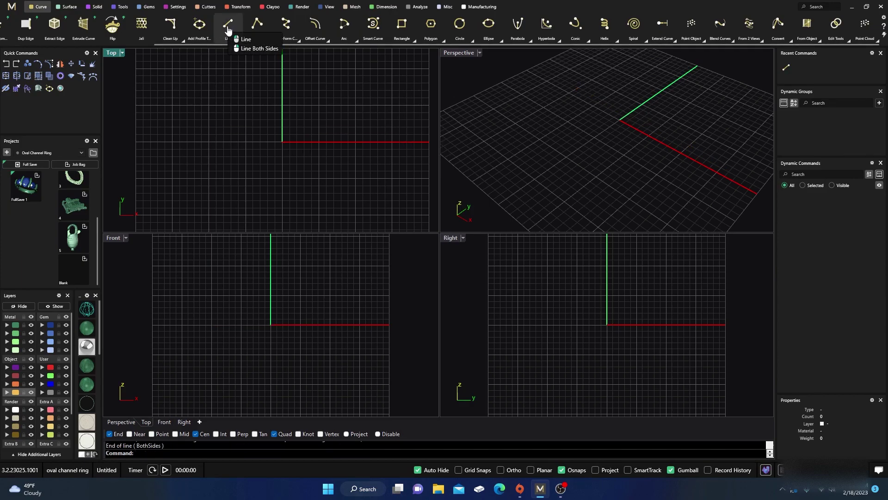
- Draw a both-sides line centred on the origin along the X axis, reaching three major grid squares each way in the Top view
{"action": "left_click", "coordinate": [229, 25]}
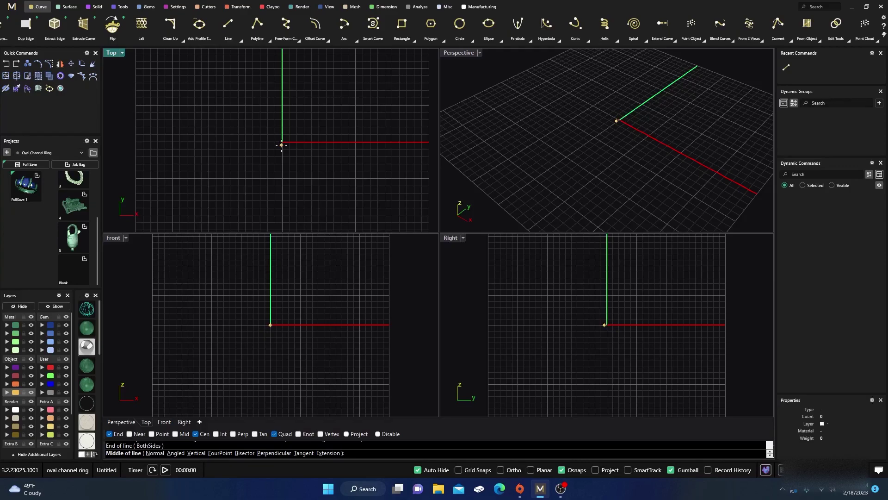
{"action": "left_click", "coordinate": [282, 145]}
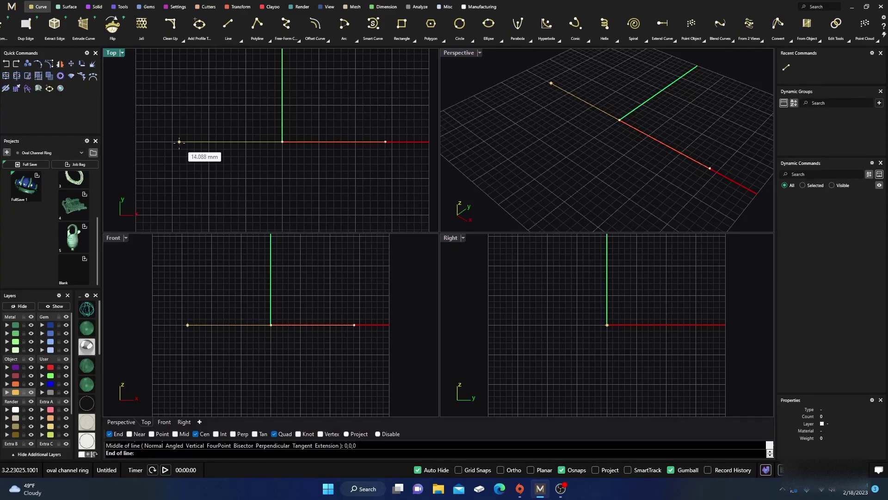
{"action": "left_click", "coordinate": [172, 141]}
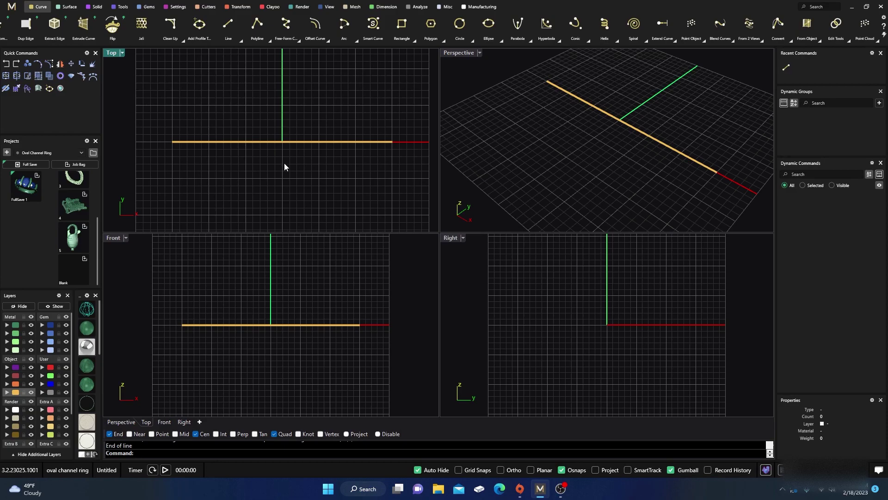
- Start Object On Curve on the line and choose the Link Curbed object from the library
{"action": "right_click_drag", "start_coordinate": [287, 168], "coordinate": [286, 158]}
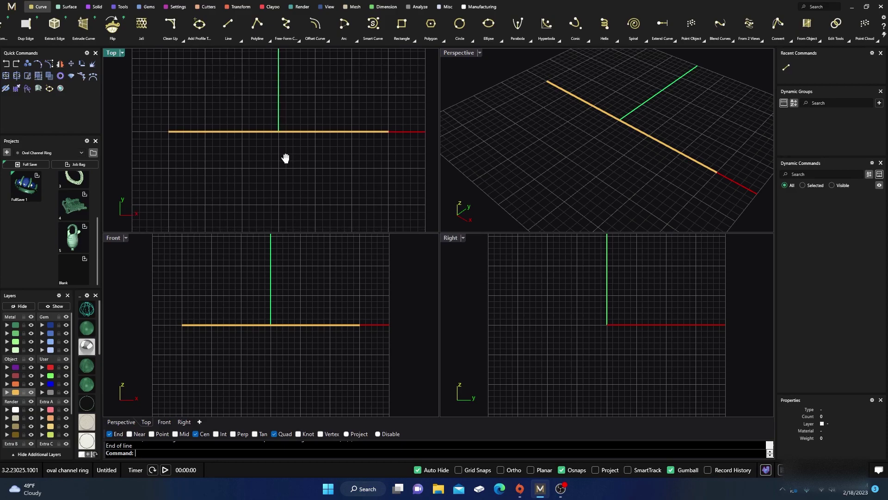
{"action": "left_click", "coordinate": [217, 134]}
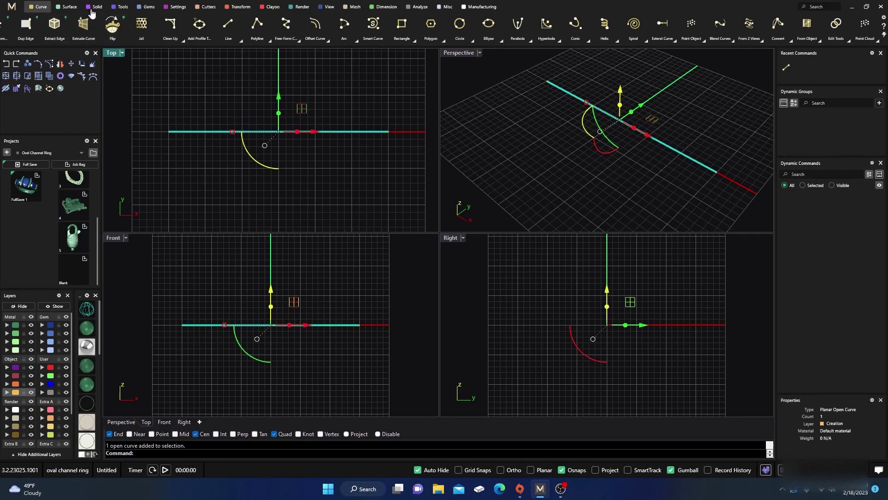
{"action": "left_click", "coordinate": [96, 8]}
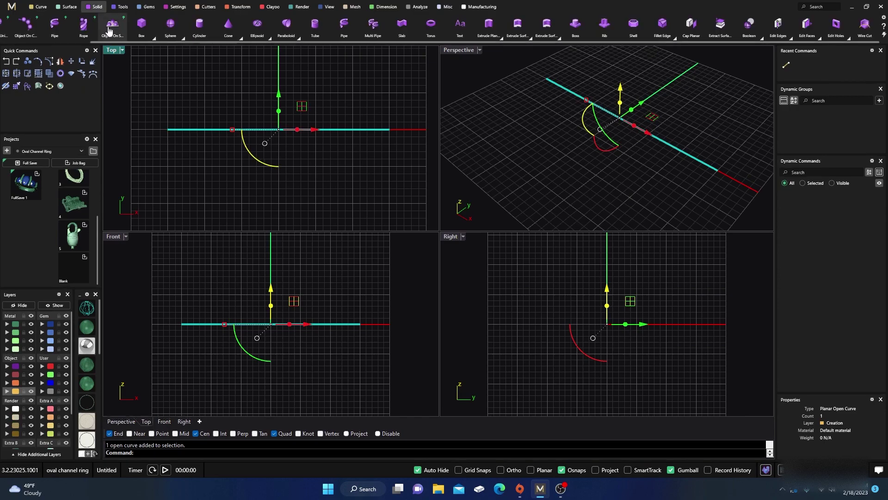
{"action": "left_click", "coordinate": [27, 25]}
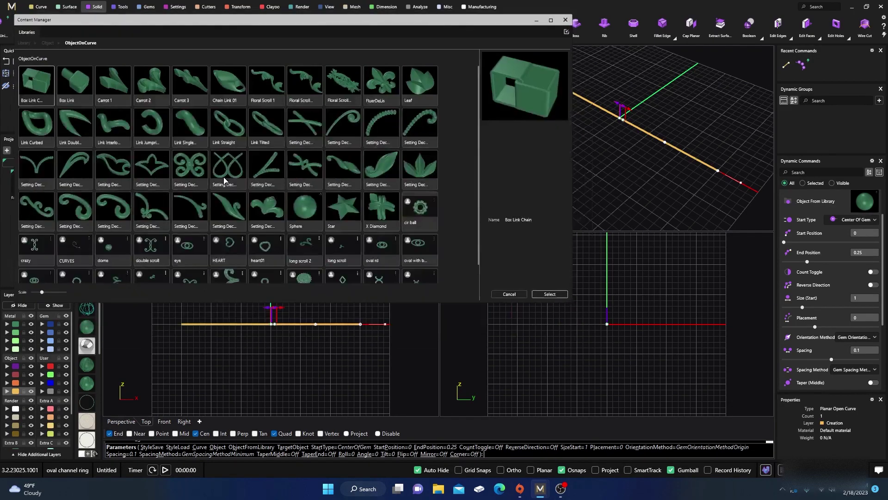
{"action": "left_click", "coordinate": [35, 128]}
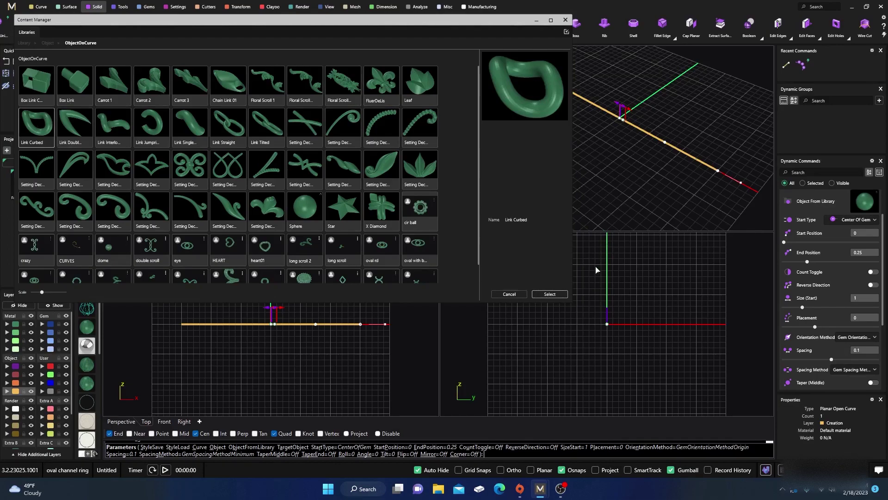
{"action": "left_click", "coordinate": [549, 294]}
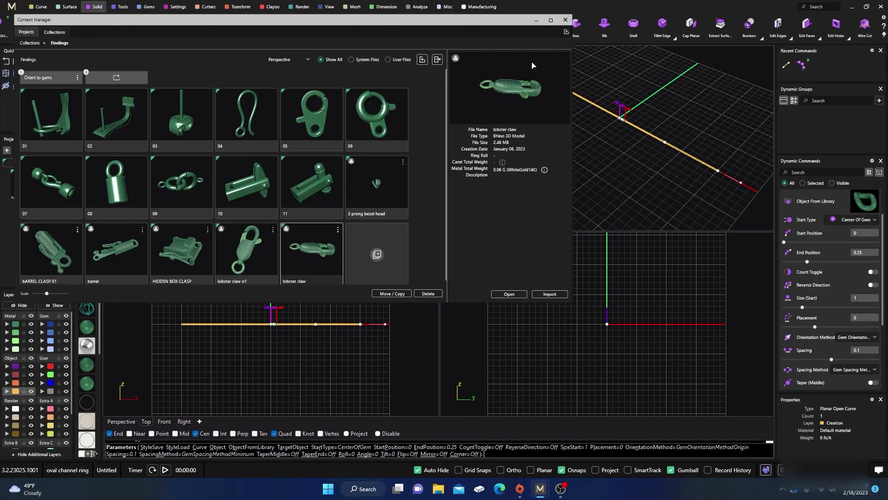
{"action": "left_click", "coordinate": [565, 19]}
- Set the links' orientation method to Down and extend them along the whole line with end position 1
{"action": "scroll", "coordinate": [862, 321], "scroll_direction": "down", "scroll_amount": 1}
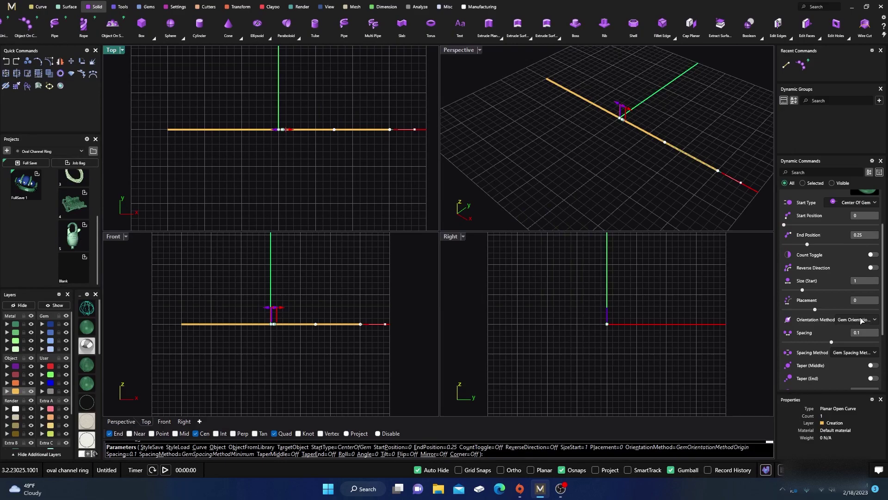
{"action": "left_click", "coordinate": [862, 320]}
{"action": "left_click", "coordinate": [851, 347]}
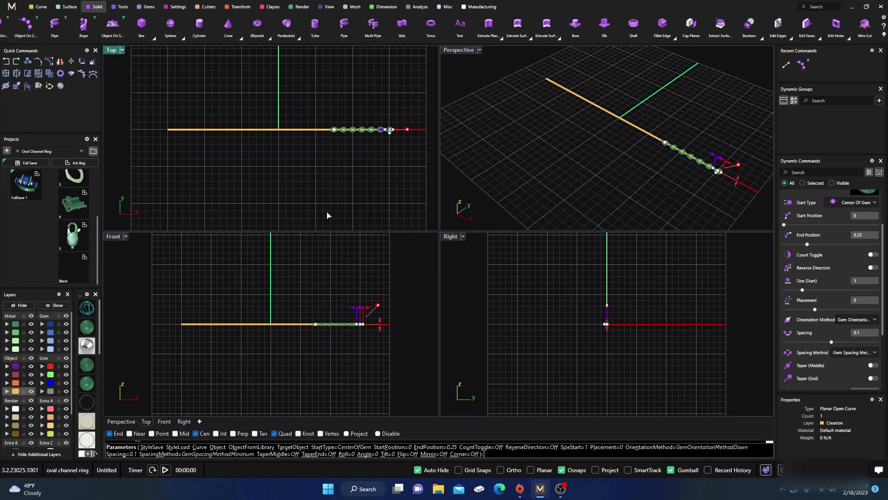
{"action": "left_click_drag", "start_coordinate": [334, 130], "coordinate": [123, 136]}
- Enlarge the chain links to a start size of 3.1
{"action": "scroll", "coordinate": [398, 131], "scroll_direction": "up", "scroll_amount": 5}
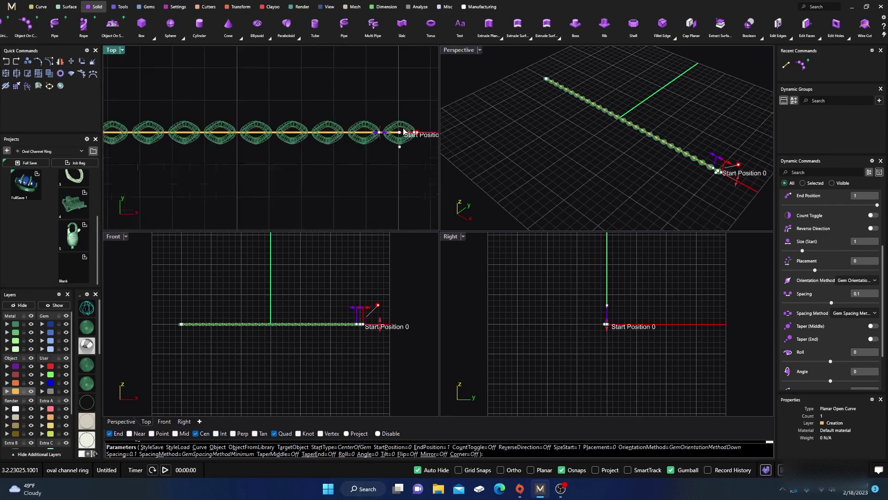
{"action": "right_click_drag", "start_coordinate": [410, 90], "coordinate": [308, 106]}
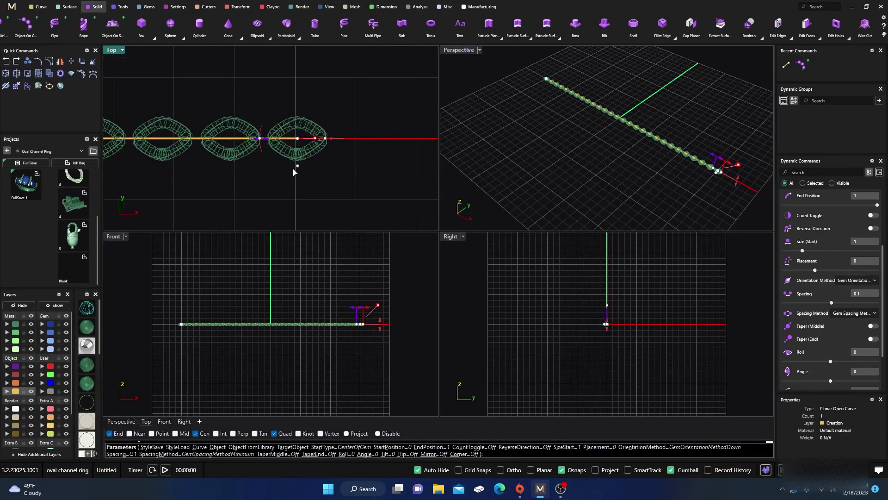
{"action": "scroll", "coordinate": [294, 172], "scroll_direction": "up", "scroll_amount": 3}
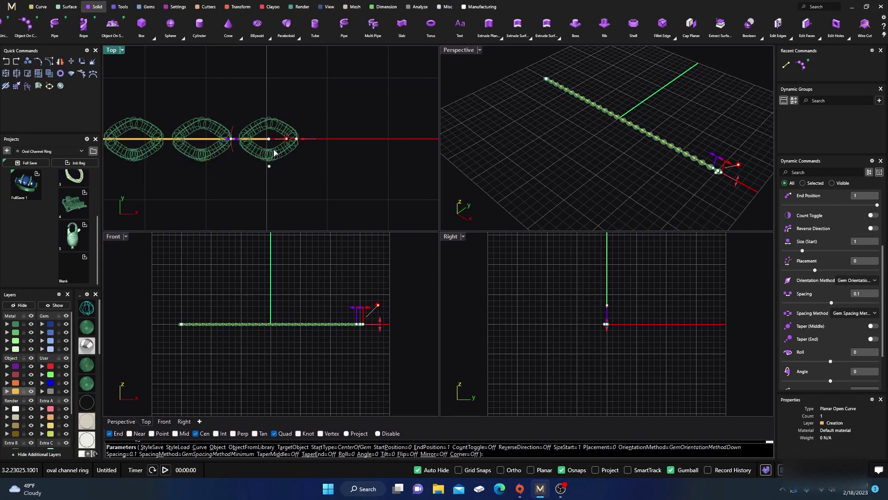
{"action": "left_click_drag", "start_coordinate": [299, 144], "coordinate": [405, 145]}
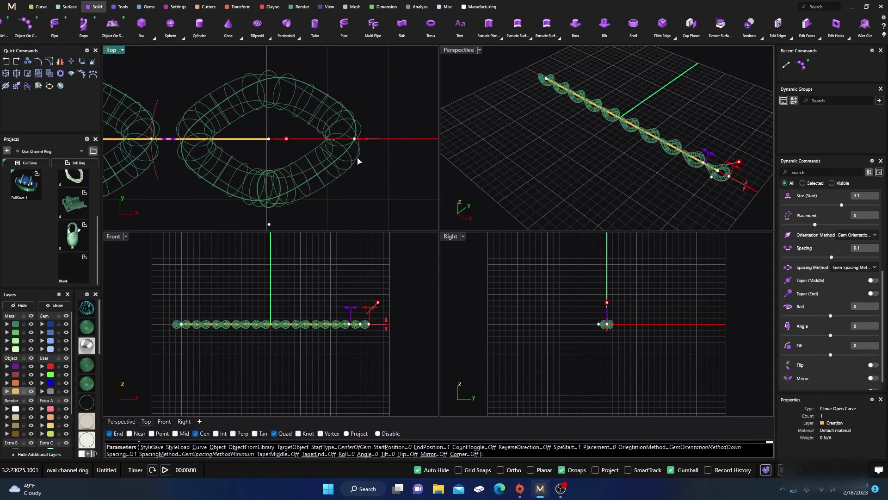
- Interlock the chain links with a spacing of -1.4 and finish the Object On Curve command
{"action": "scroll", "coordinate": [351, 164], "scroll_direction": "down", "scroll_amount": 1}
{"action": "scroll", "coordinate": [345, 166], "scroll_direction": "down", "scroll_amount": 2}
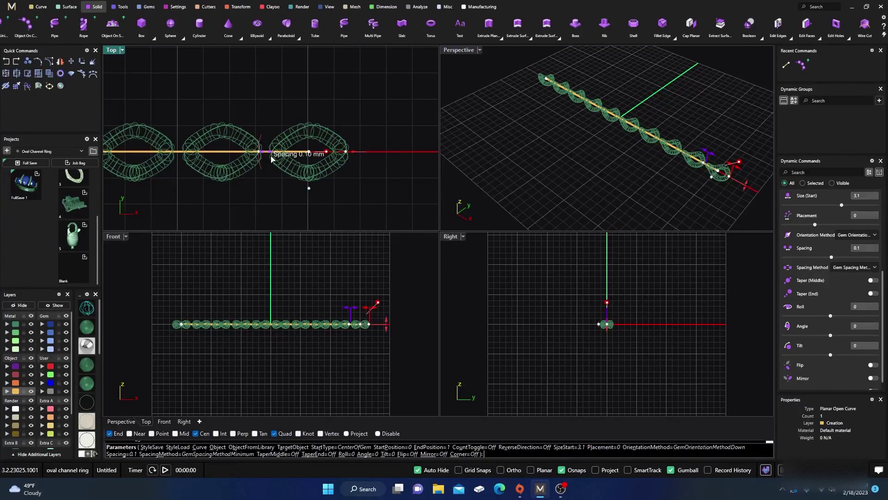
{"action": "left_click_drag", "start_coordinate": [268, 155], "coordinate": [309, 160]}
{"action": "scroll", "coordinate": [292, 158], "scroll_direction": "up", "scroll_amount": 2}
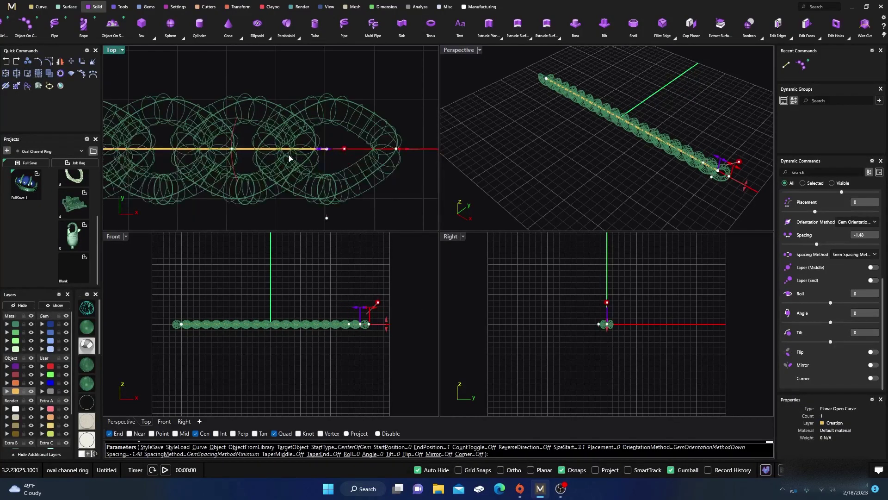
{"action": "left_click_drag", "start_coordinate": [322, 151], "coordinate": [320, 151]}
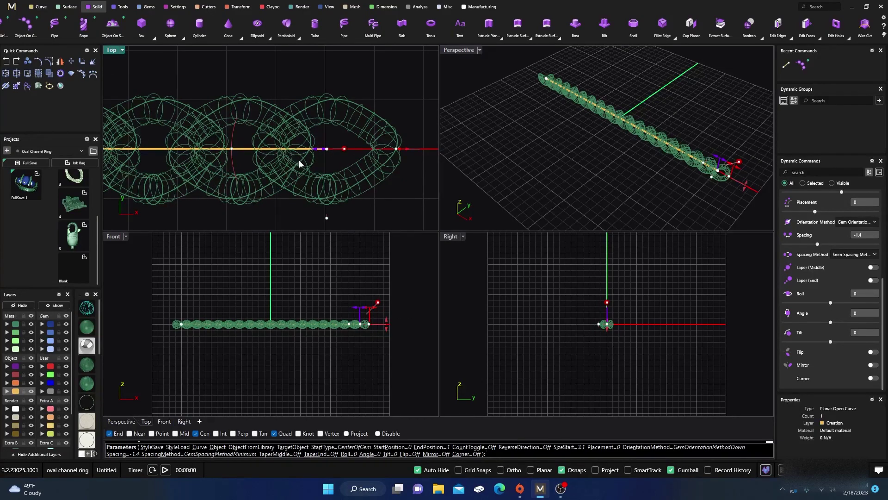
{"action": "key", "text": "Return"}
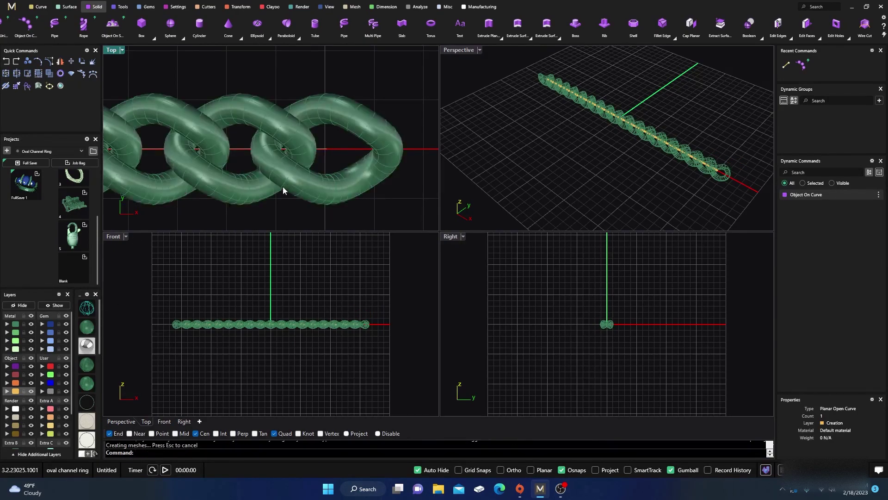
- Draw a thin box on the darker orange Object layer, slightly longer than the chain and just above it, extending to the chain's negative Y side
{"action": "scroll", "coordinate": [316, 192], "scroll_direction": "down", "scroll_amount": 5}
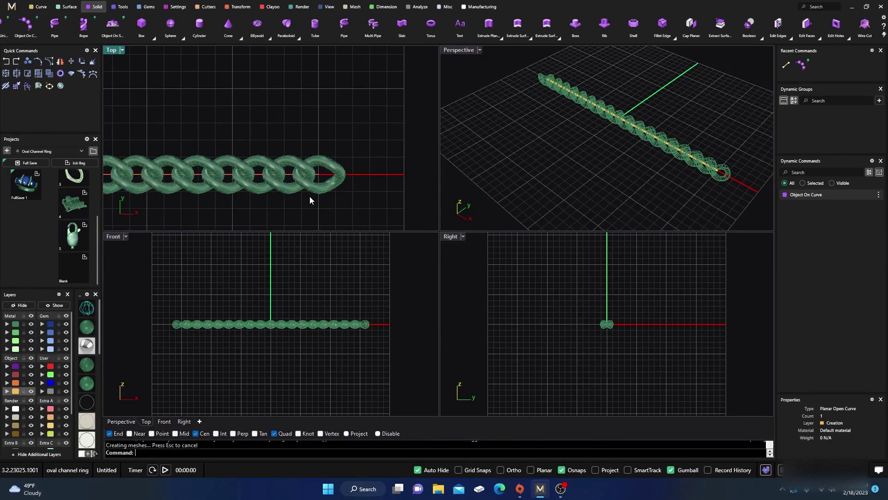
{"action": "scroll", "coordinate": [310, 197], "scroll_direction": "down", "scroll_amount": 6}
{"action": "right_click_drag", "start_coordinate": [272, 336], "coordinate": [268, 321]}
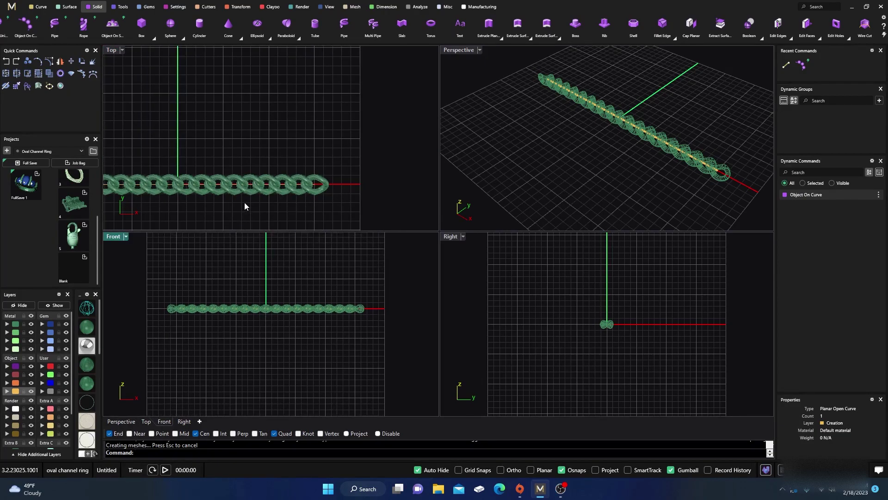
{"action": "scroll", "coordinate": [263, 181], "scroll_direction": "up", "scroll_amount": 5}
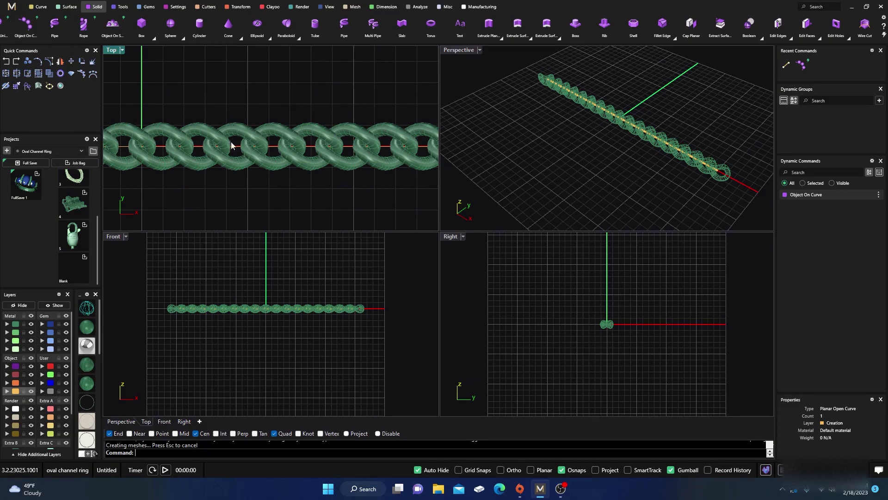
{"action": "left_click", "coordinate": [142, 24]}
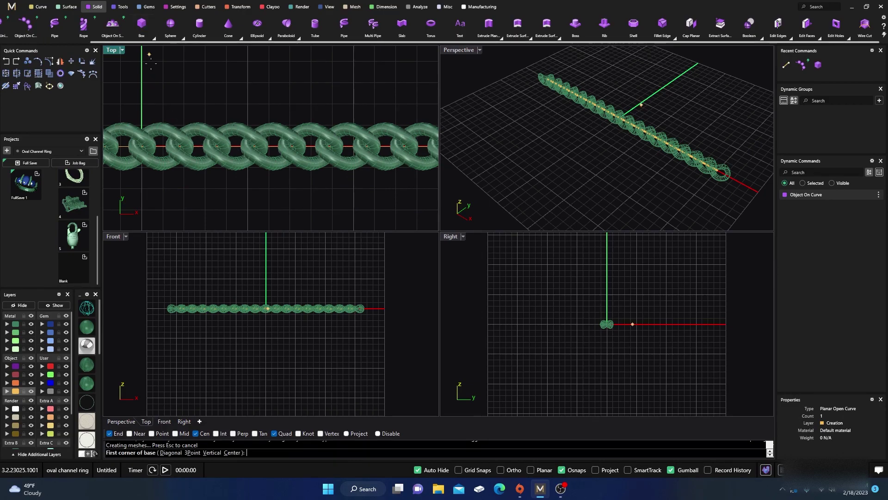
{"action": "left_click", "coordinate": [21, 382]}
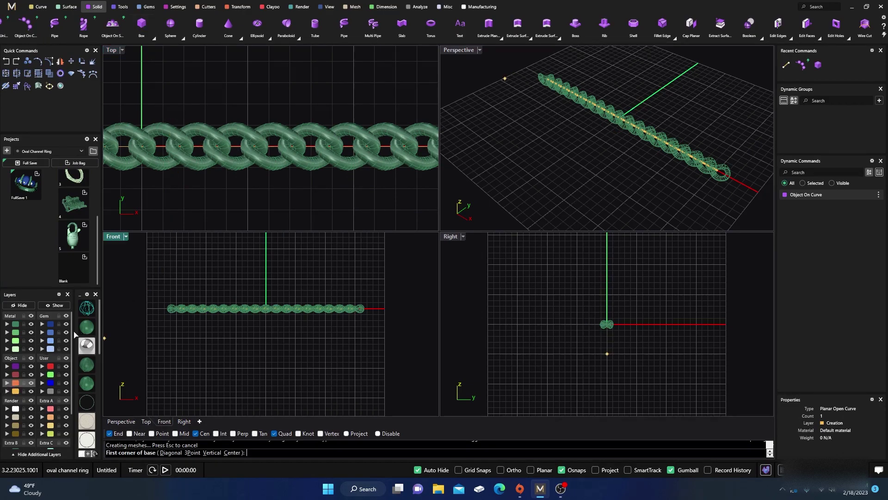
{"action": "scroll", "coordinate": [153, 306], "scroll_direction": "up", "scroll_amount": 3}
{"action": "scroll", "coordinate": [141, 295], "scroll_direction": "down", "scroll_amount": 3}
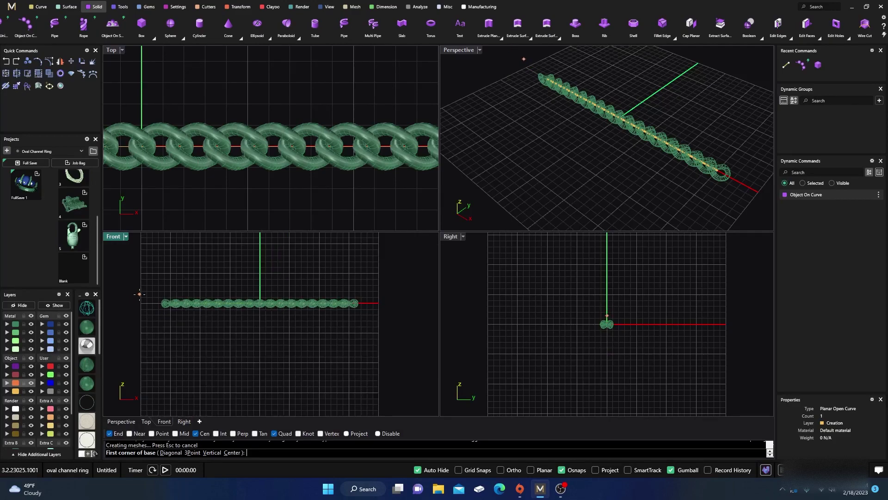
{"action": "left_click", "coordinate": [154, 296]}
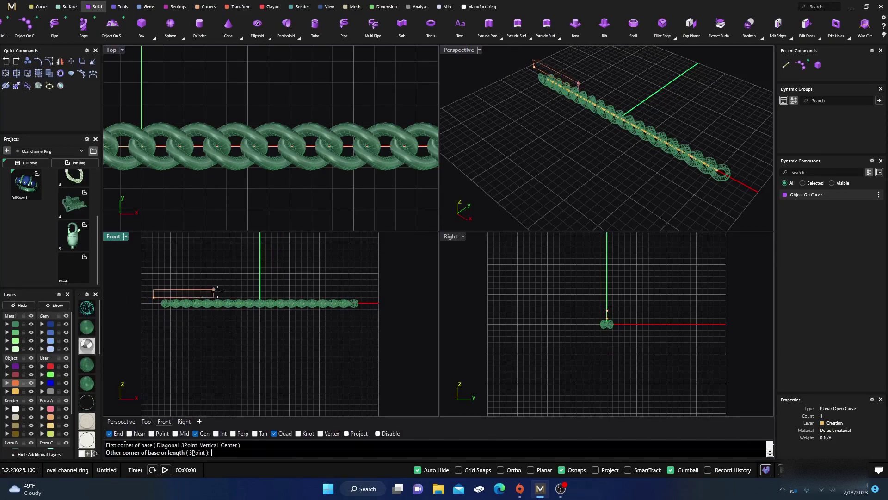
{"action": "left_click", "coordinate": [371, 289]}
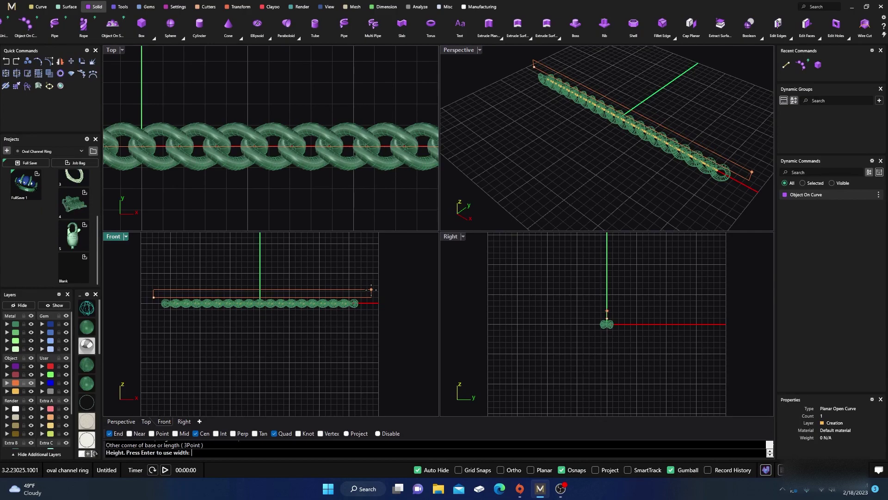
{"action": "left_click", "coordinate": [510, 309]}
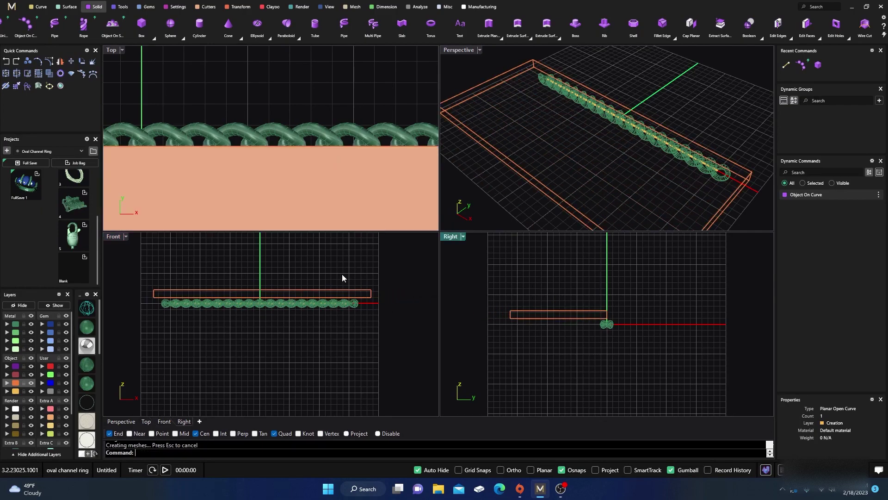
- Move the box in the positive Y direction over the chain and narrow its width, keeping the whole chain covered
{"action": "left_click", "coordinate": [288, 209], "text": "shift"}
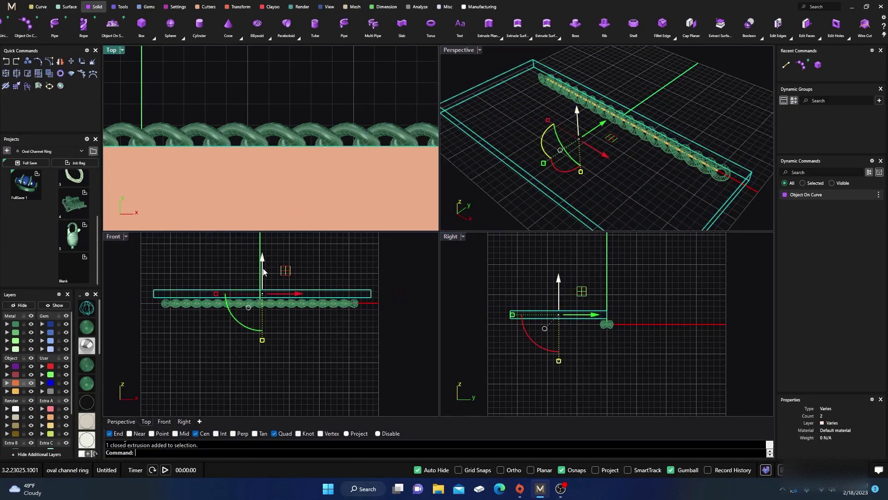
{"action": "scroll", "coordinate": [267, 151], "scroll_direction": "down", "scroll_amount": 5}
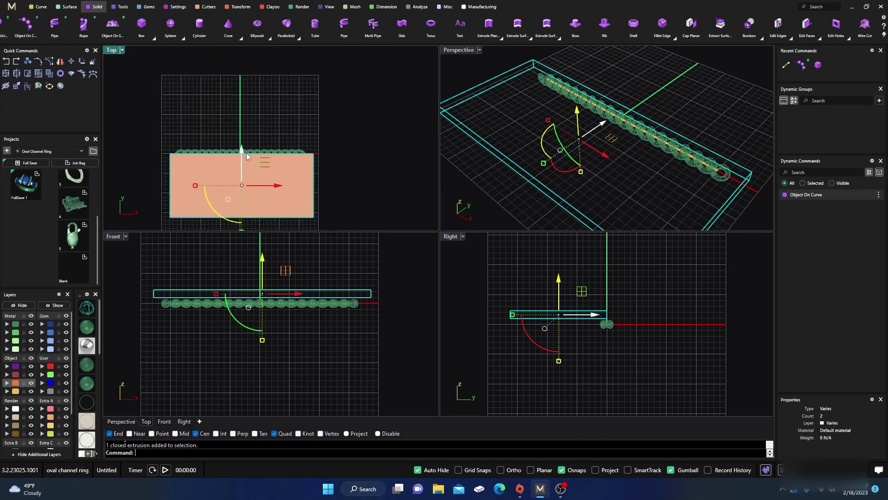
{"action": "left_click_drag", "start_coordinate": [242, 153], "coordinate": [256, 96]}
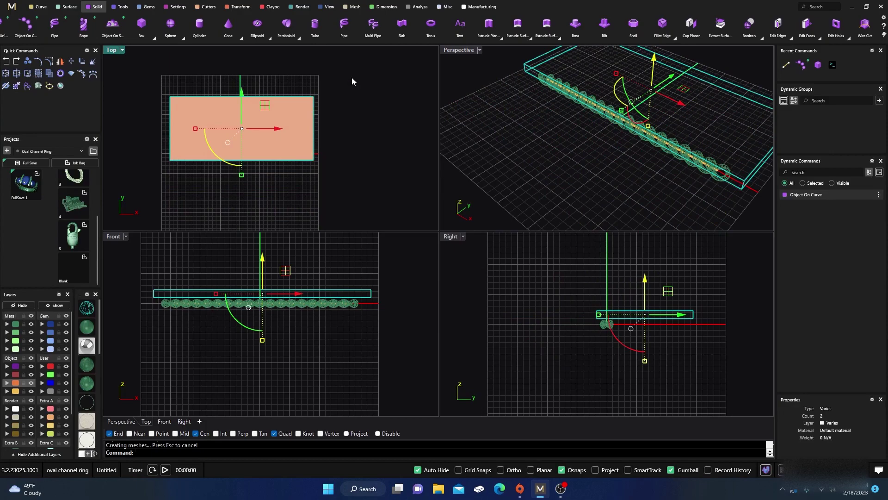
{"action": "left_click_drag", "start_coordinate": [242, 175], "coordinate": [241, 110]}
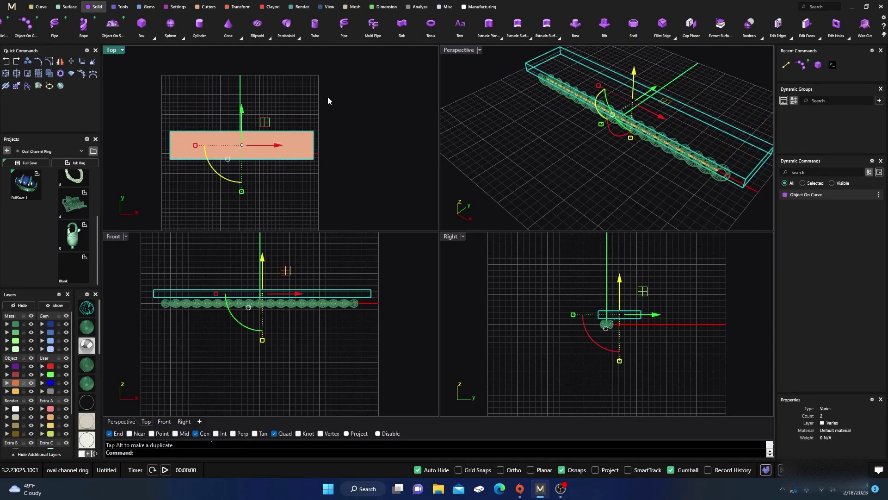
{"action": "scroll", "coordinate": [248, 303], "scroll_direction": "up", "scroll_amount": 3}
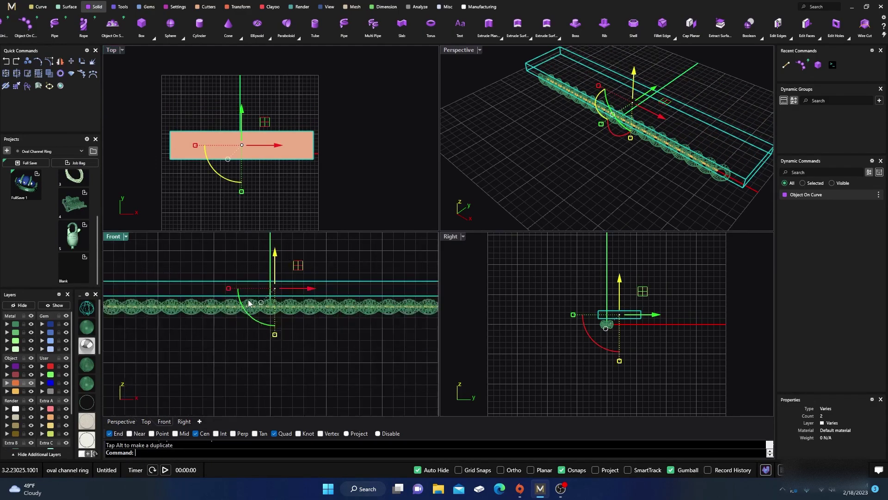
{"action": "left_click", "coordinate": [248, 342]}
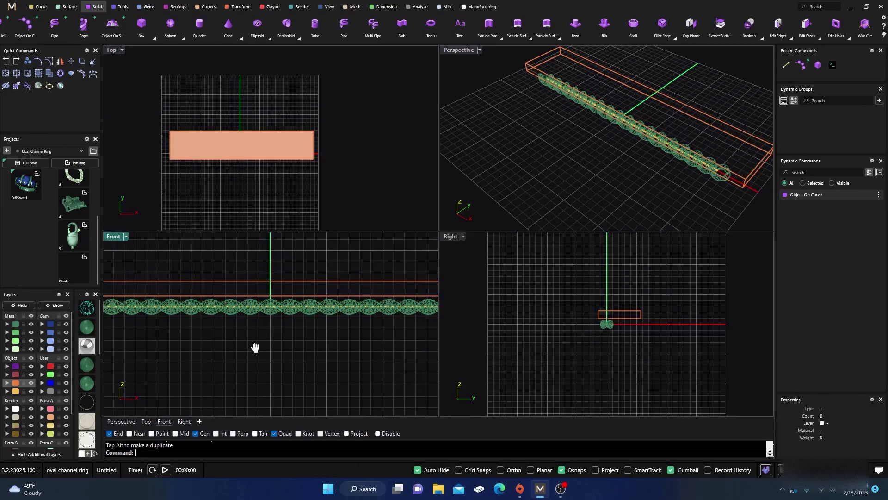
- Display the model shaded and lower the box until its underside cuts slightly into the tops of the links
{"action": "left_click", "coordinate": [92, 331]}
{"action": "scroll", "coordinate": [273, 335], "scroll_direction": "up", "scroll_amount": 6}
{"action": "left_click", "coordinate": [288, 254]}
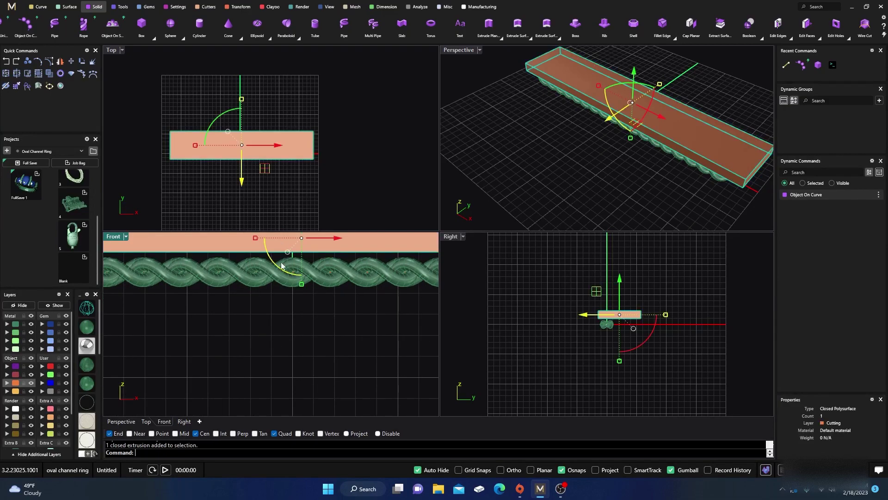
{"action": "right_click_drag", "start_coordinate": [286, 330], "coordinate": [266, 353]}
{"action": "scroll", "coordinate": [268, 291], "scroll_direction": "up", "scroll_amount": 2}
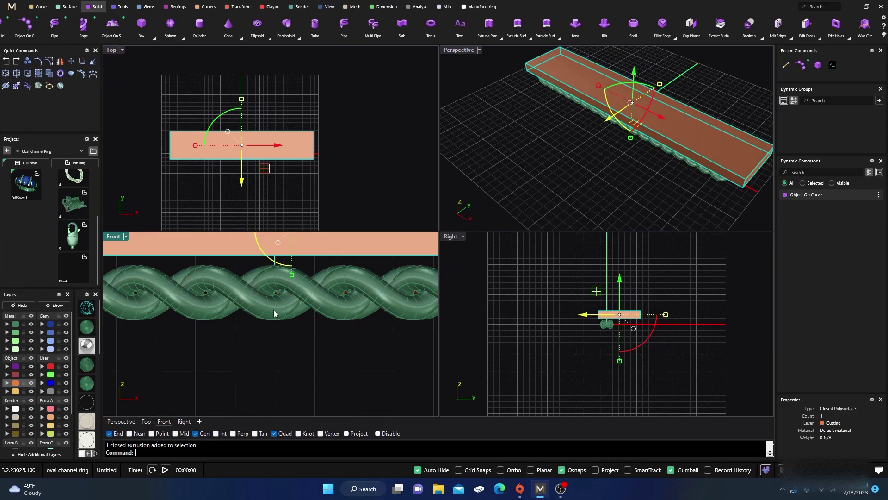
{"action": "scroll", "coordinate": [276, 324], "scroll_direction": "down", "scroll_amount": 2}
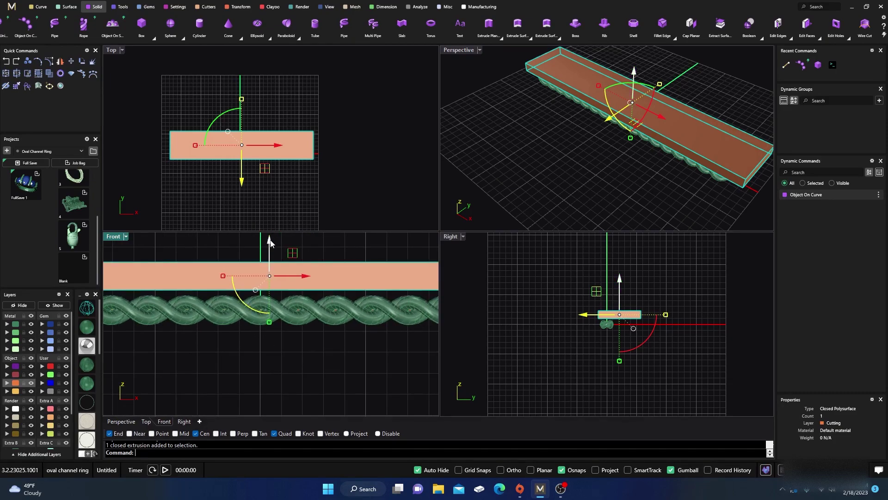
{"action": "left_click_drag", "start_coordinate": [270, 242], "coordinate": [272, 251]}
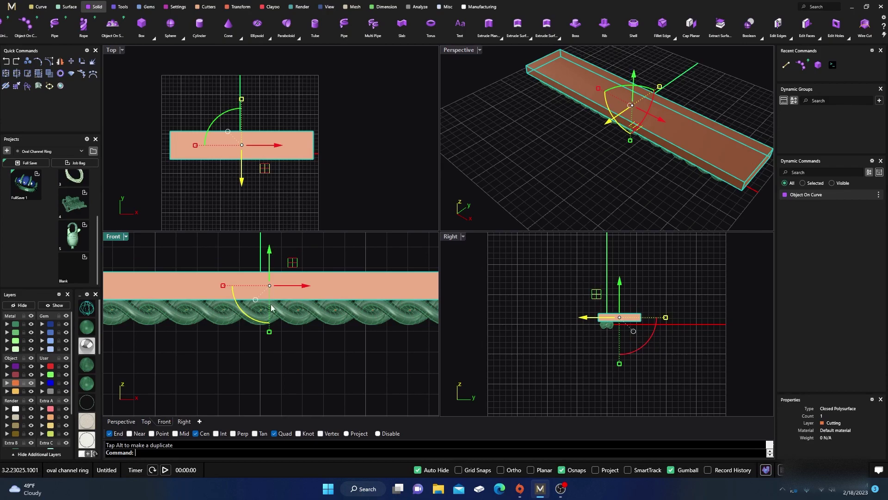
{"action": "scroll", "coordinate": [241, 298], "scroll_direction": "up", "scroll_amount": 3}
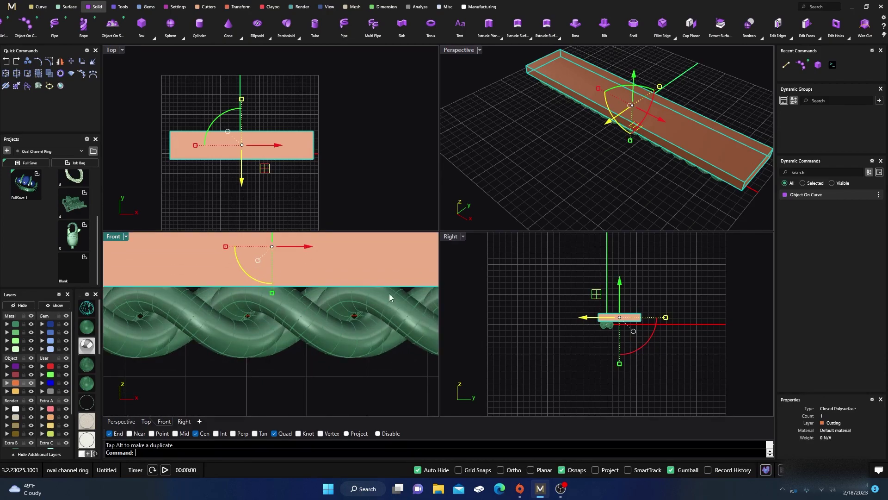
{"action": "scroll", "coordinate": [251, 278], "scroll_direction": "down", "scroll_amount": 3}
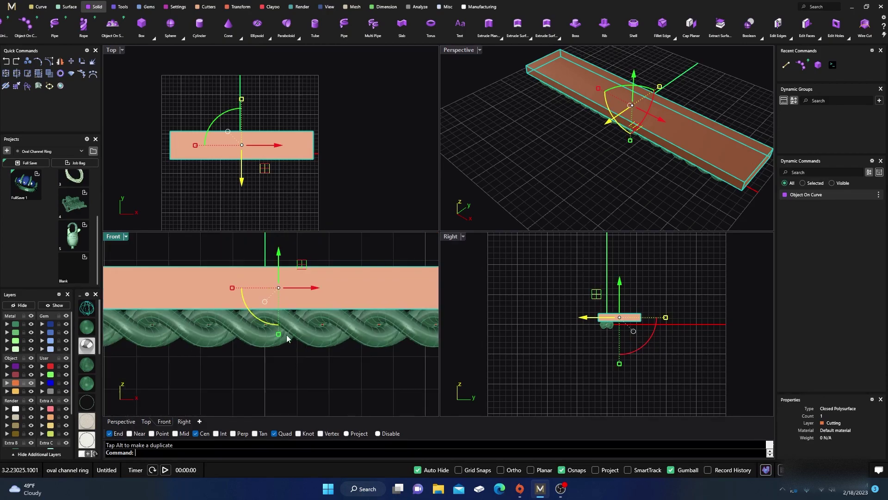
- Mirror the box about the horizontal line through 0,0,0 in the Front view to place a copy under the chain
{"action": "left_click", "coordinate": [60, 61]}
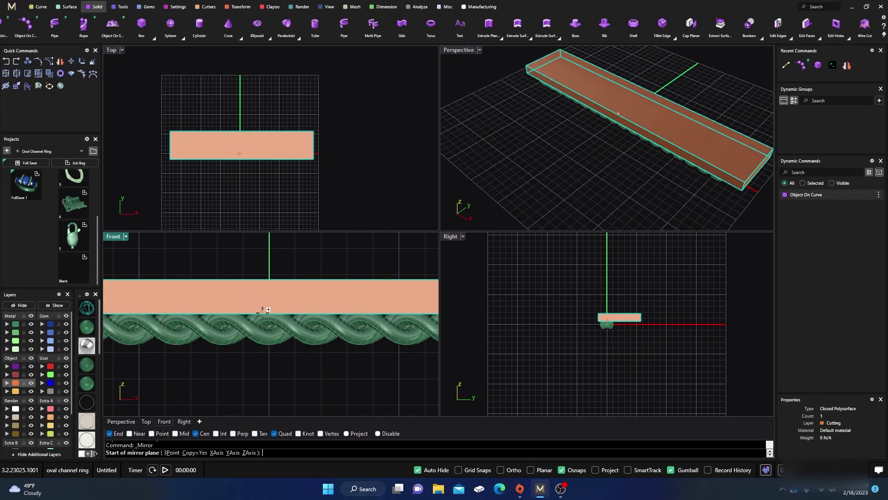
{"action": "type", "text": "0,0,0"}
{"action": "key", "text": "Return"}
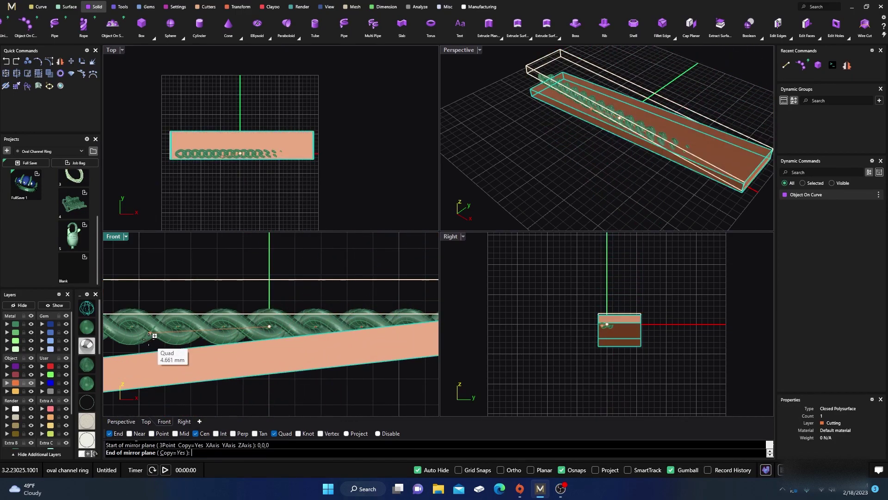
{"action": "left_click", "coordinate": [150, 330]}
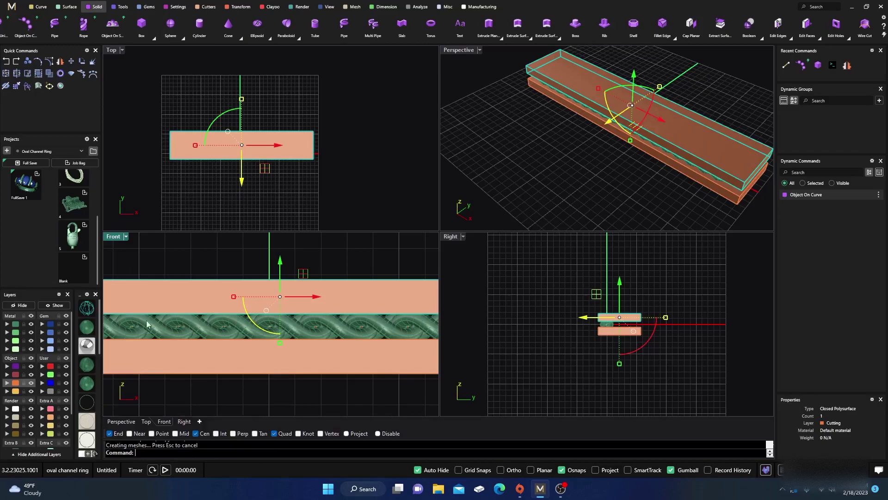
{"action": "left_click", "coordinate": [332, 253]}
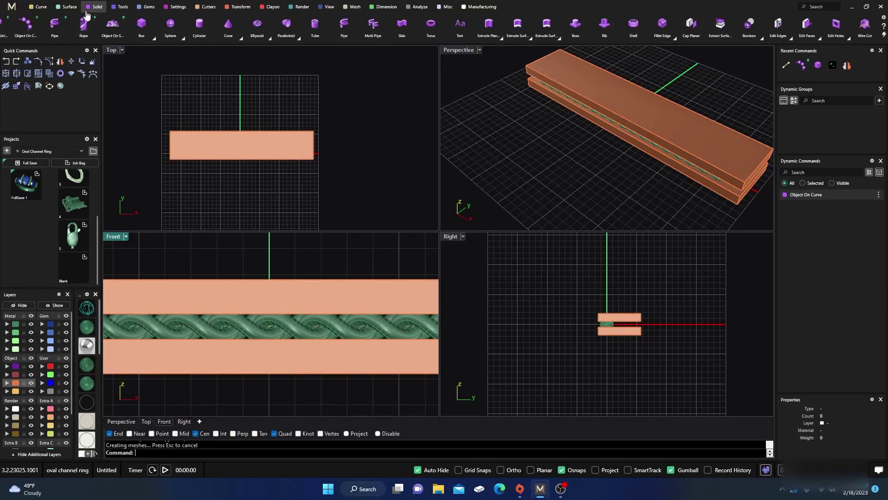
- Subtract both boxes from the chain links with Boolean Difference to flatten the links above and below
{"action": "scroll", "coordinate": [60, 27], "scroll_direction": "up", "scroll_amount": 2}
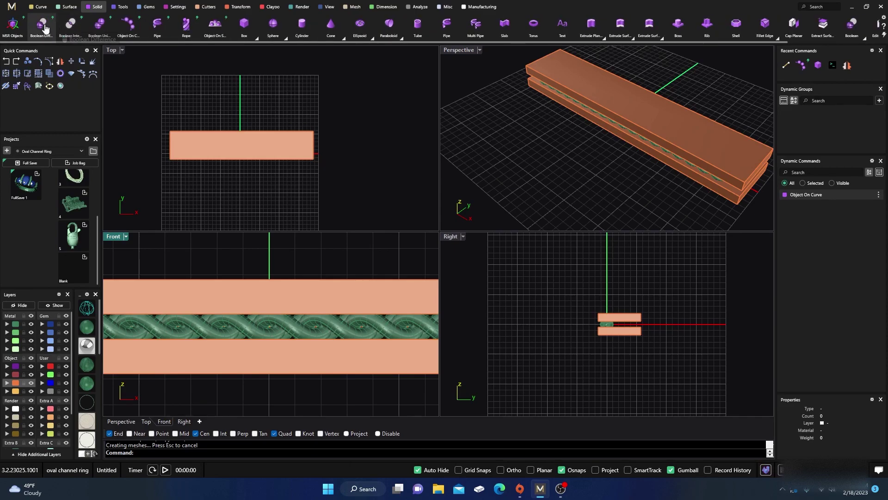
{"action": "left_click", "coordinate": [41, 26]}
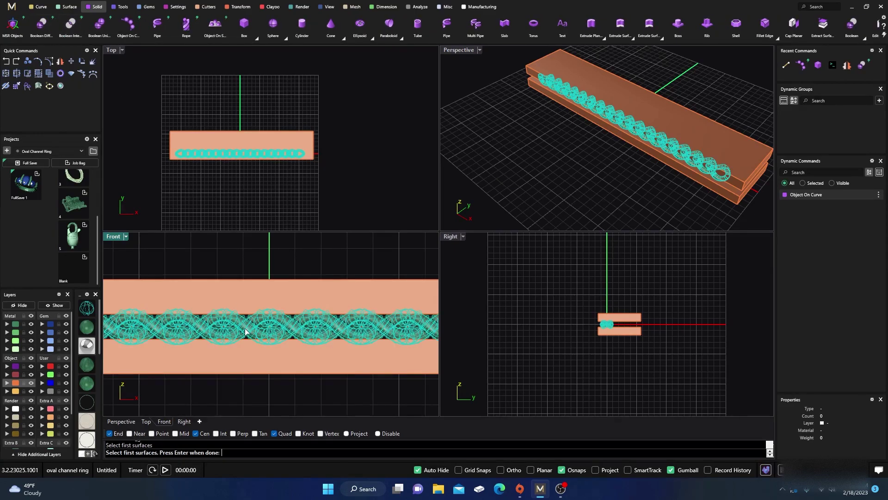
{"action": "left_click", "coordinate": [254, 285]}
{"action": "left_click", "coordinate": [256, 363]}
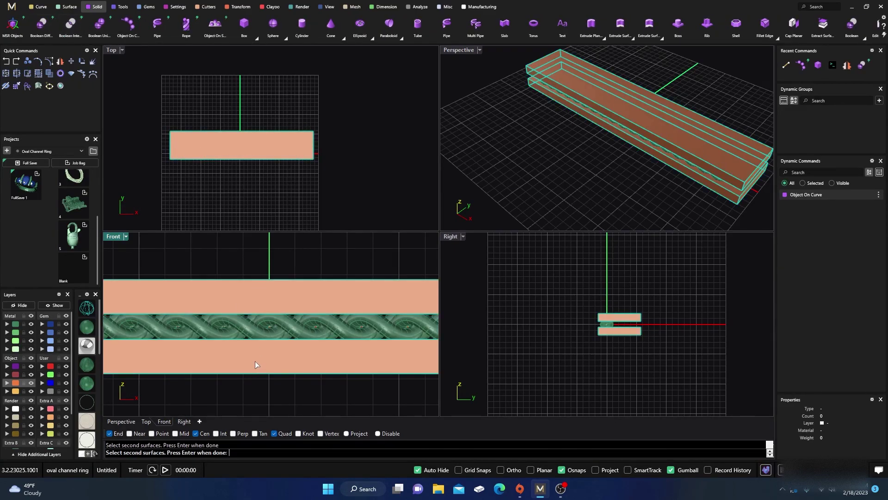
{"action": "key", "text": "Return"}
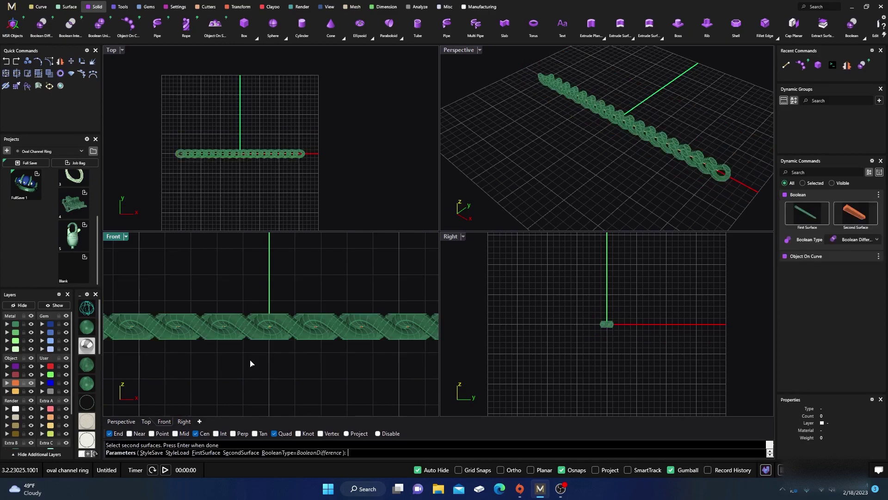
{"action": "key", "text": "Return"}
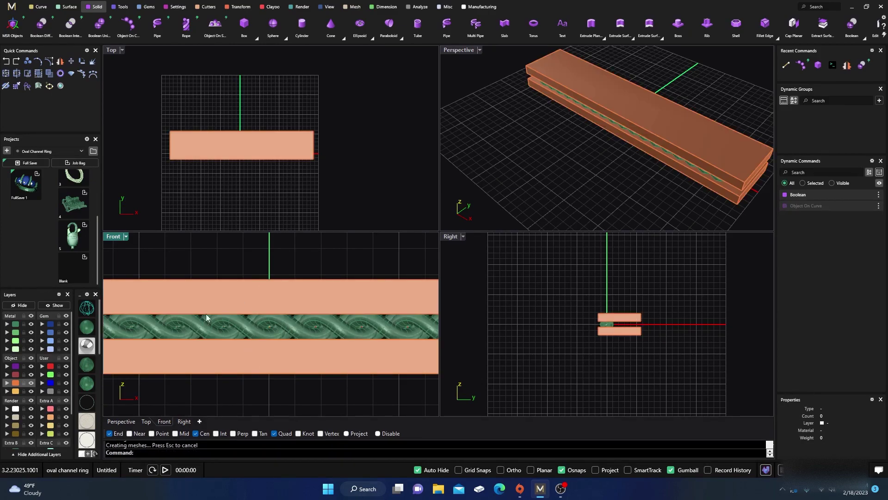
- Assign the two cutting boxes to the gray User 04 layer and hide that layer
{"action": "left_click", "coordinate": [16, 384]}
{"action": "left_click", "coordinate": [41, 391]}
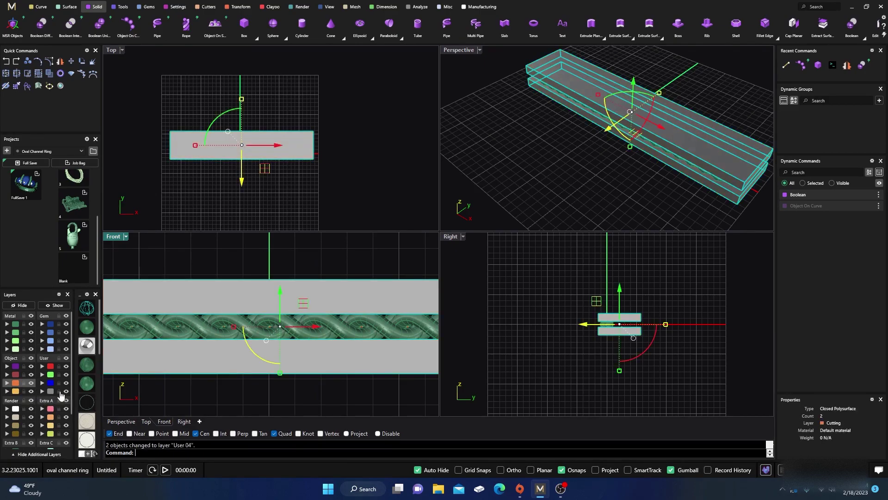
{"action": "left_click", "coordinate": [66, 391]}
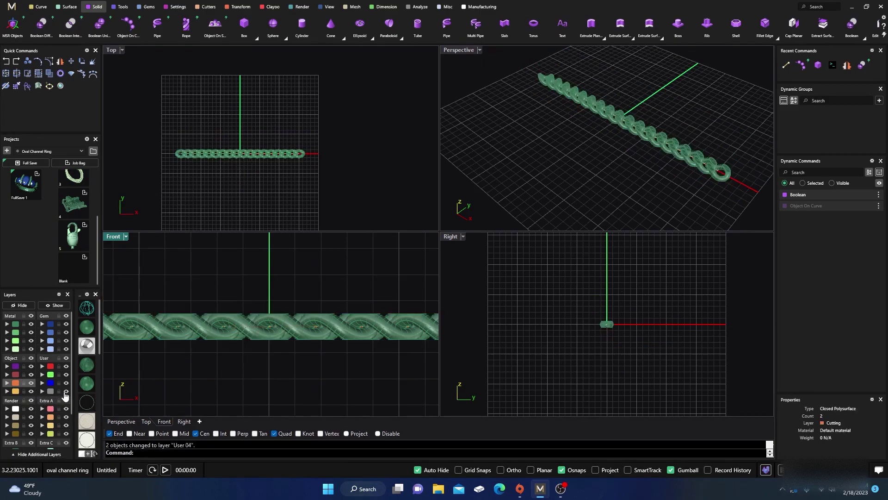
- Maximize the Perspective view and examine the flattened faces of the interlocked links from several angles
{"action": "double_click", "coordinate": [455, 53]}
{"action": "right_click_drag", "start_coordinate": [356, 221], "coordinate": [393, 226]}
{"action": "scroll", "coordinate": [433, 184], "scroll_direction": "up", "scroll_amount": 10}
{"action": "scroll", "coordinate": [431, 181], "scroll_direction": "up", "scroll_amount": 4}
{"action": "scroll", "coordinate": [374, 229], "scroll_direction": "down", "scroll_amount": 10}
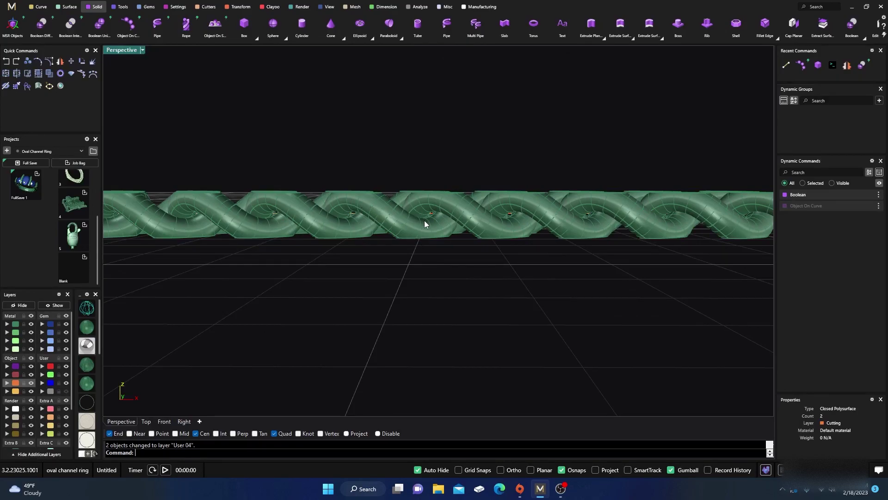
{"action": "right_click_drag", "start_coordinate": [422, 237], "coordinate": [379, 282]}
{"action": "scroll", "coordinate": [379, 282], "scroll_direction": "up", "scroll_amount": 10}
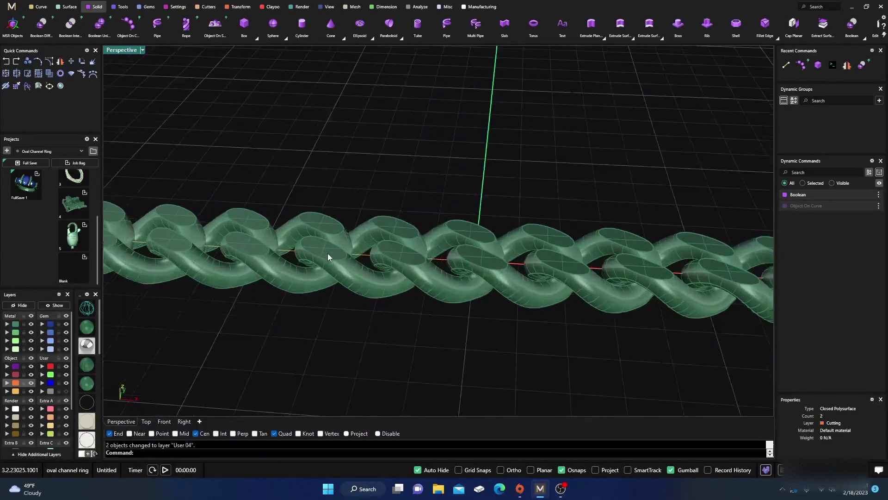
{"action": "scroll", "coordinate": [335, 271], "scroll_direction": "down", "scroll_amount": 10}
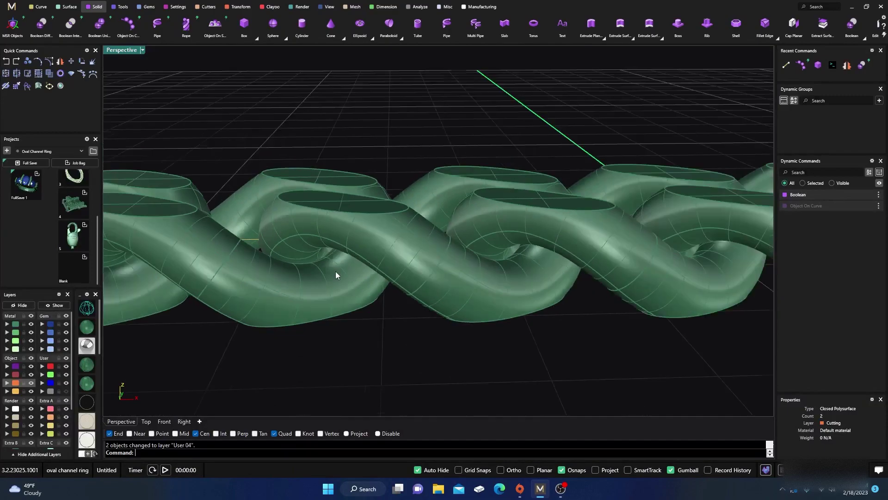
{"action": "right_click_drag", "start_coordinate": [335, 271], "coordinate": [288, 295]}
{"action": "scroll", "coordinate": [382, 258], "scroll_direction": "up", "scroll_amount": 5}
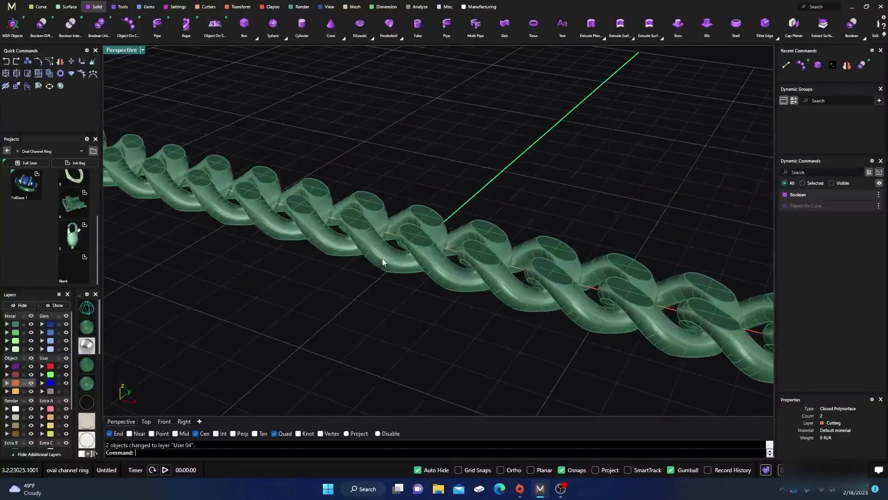
{"action": "scroll", "coordinate": [388, 234], "scroll_direction": "down", "scroll_amount": 4}
{"action": "scroll", "coordinate": [381, 282], "scroll_direction": "up", "scroll_amount": 3}
{"action": "right_click_drag", "start_coordinate": [382, 281], "coordinate": [364, 274]}
{"action": "scroll", "coordinate": [364, 273], "scroll_direction": "up", "scroll_amount": 3}
{"action": "scroll", "coordinate": [365, 275], "scroll_direction": "down", "scroll_amount": 5}
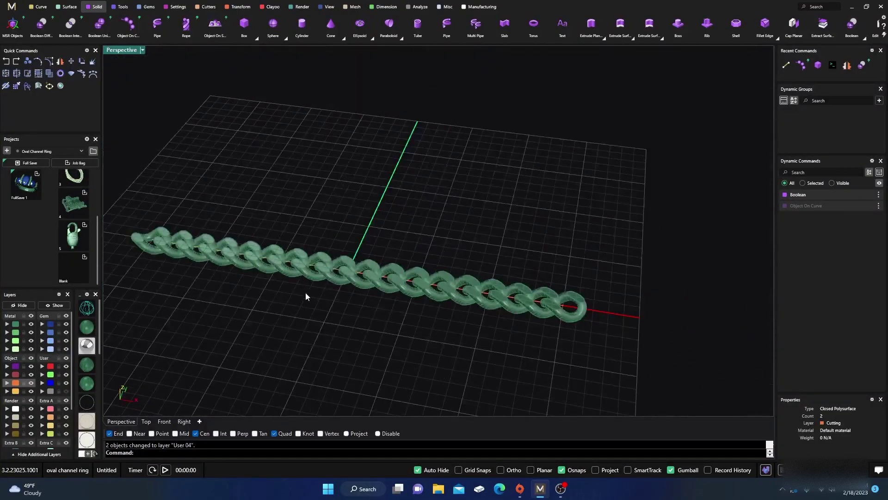
{"action": "scroll", "coordinate": [364, 242], "scroll_direction": "up", "scroll_amount": 6}
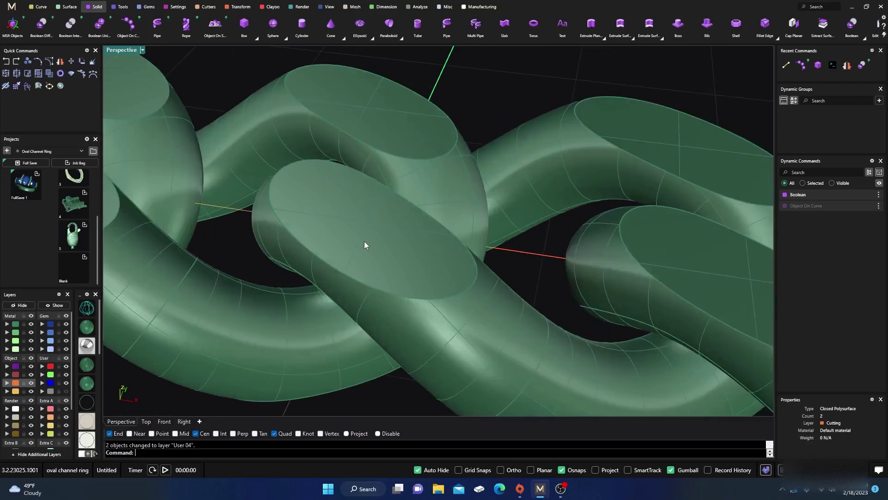
{"action": "scroll", "coordinate": [365, 259], "scroll_direction": "down", "scroll_amount": 1}
{"action": "right_click_drag", "start_coordinate": [364, 263], "coordinate": [388, 284]}
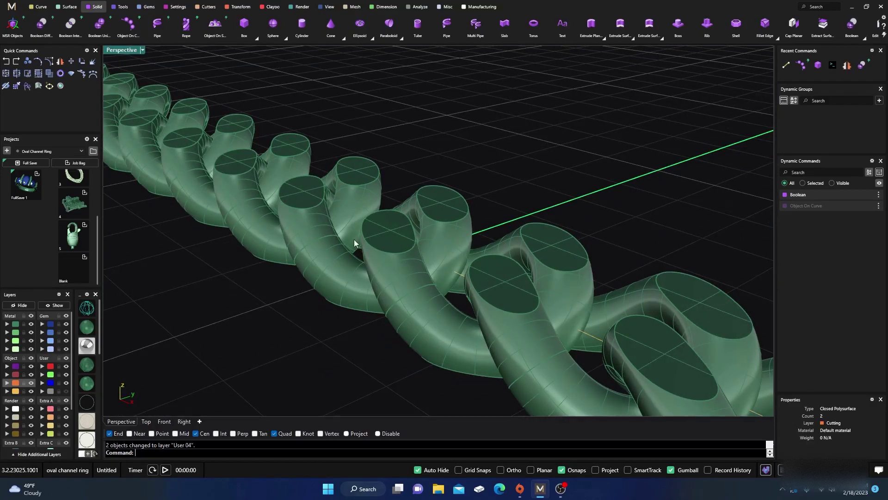
{"action": "scroll", "coordinate": [354, 242], "scroll_direction": "down", "scroll_amount": 10}
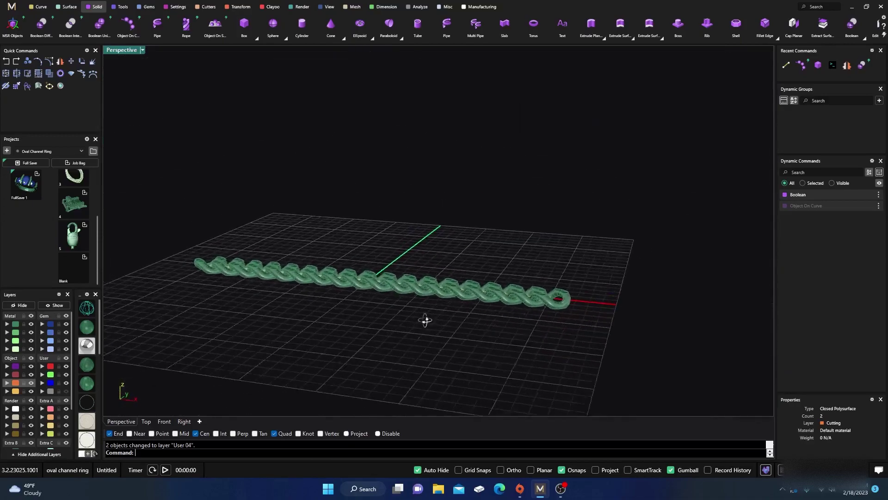
- Inspect the whole chain from above and the end link on its negative X side
{"action": "right_click_drag", "start_coordinate": [425, 320], "coordinate": [446, 367]}
{"action": "scroll", "coordinate": [291, 278], "scroll_direction": "down", "scroll_amount": 4}
{"action": "right_click_drag", "start_coordinate": [291, 278], "coordinate": [294, 310]}
{"action": "scroll", "coordinate": [332, 299], "scroll_direction": "up", "scroll_amount": 9}
{"action": "scroll", "coordinate": [340, 267], "scroll_direction": "down", "scroll_amount": 8}
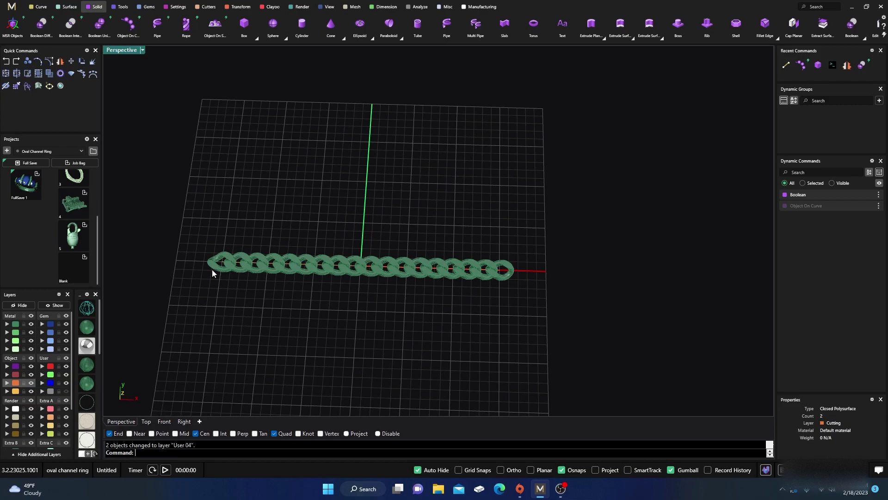
{"action": "scroll", "coordinate": [213, 267], "scroll_direction": "up", "scroll_amount": 5}
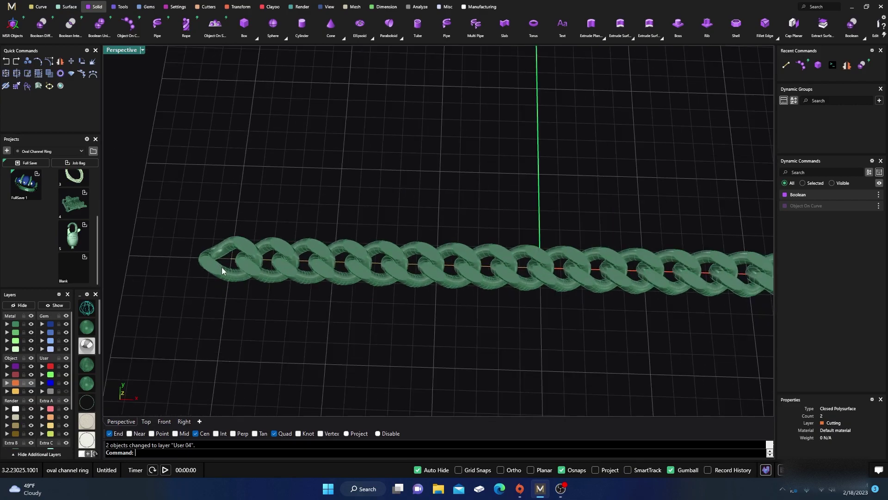
{"action": "scroll", "coordinate": [220, 266], "scroll_direction": "up", "scroll_amount": 6}
{"action": "scroll", "coordinate": [220, 266], "scroll_direction": "down", "scroll_amount": 6}
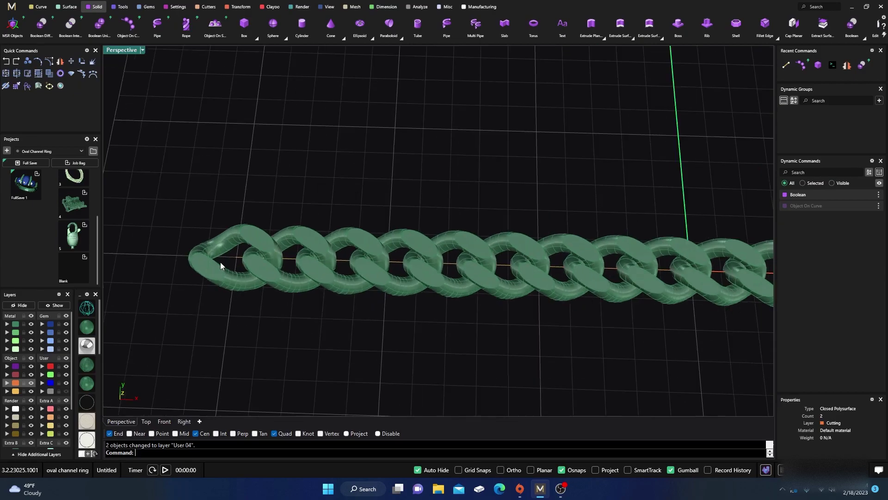
{"action": "mouse_move", "coordinate": [235, 306]}
{"action": "right_mouse_down"}
{"action": "mouse_move", "coordinate": [231, 245]}
{"action": "mouse_move", "coordinate": [242, 211]}
{"action": "mouse_move", "coordinate": [234, 290]}
{"action": "right_mouse_up"}
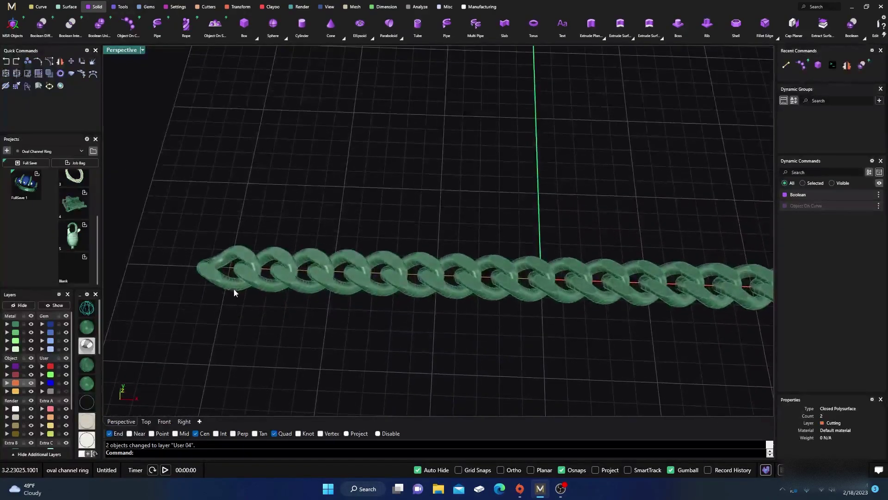
- Restore the four-view layout and inspect the chain's positive X end link and full length from above
{"action": "double_click", "coordinate": [126, 51]}
{"action": "scroll", "coordinate": [297, 152], "scroll_direction": "up", "scroll_amount": 5}
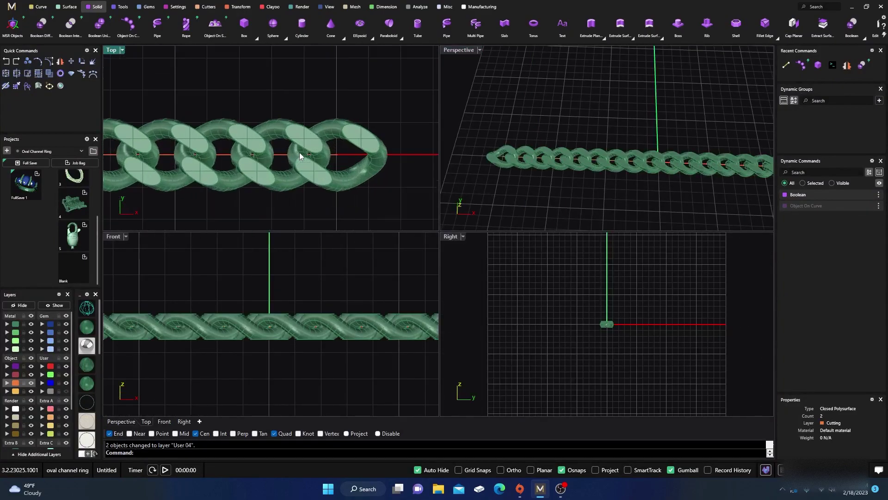
{"action": "right_click_drag", "start_coordinate": [358, 162], "coordinate": [288, 174]}
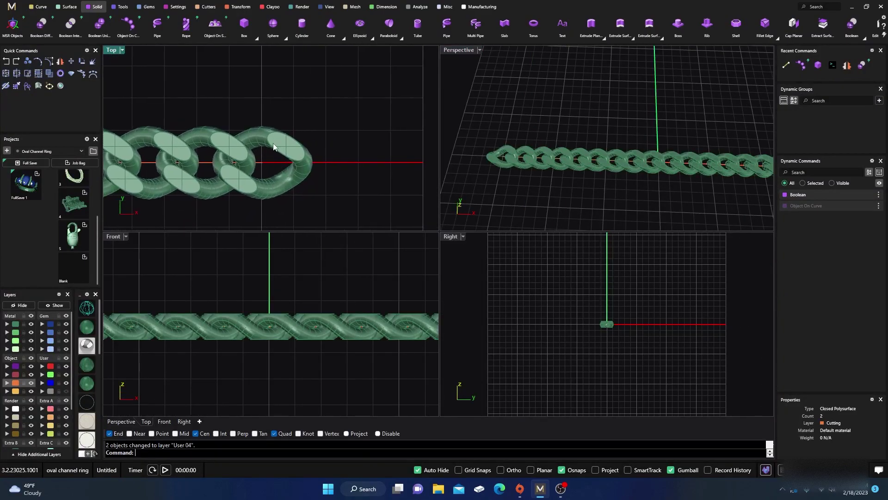
{"action": "scroll", "coordinate": [274, 147], "scroll_direction": "up", "scroll_amount": 2}
{"action": "scroll", "coordinate": [267, 153], "scroll_direction": "down", "scroll_amount": 5}
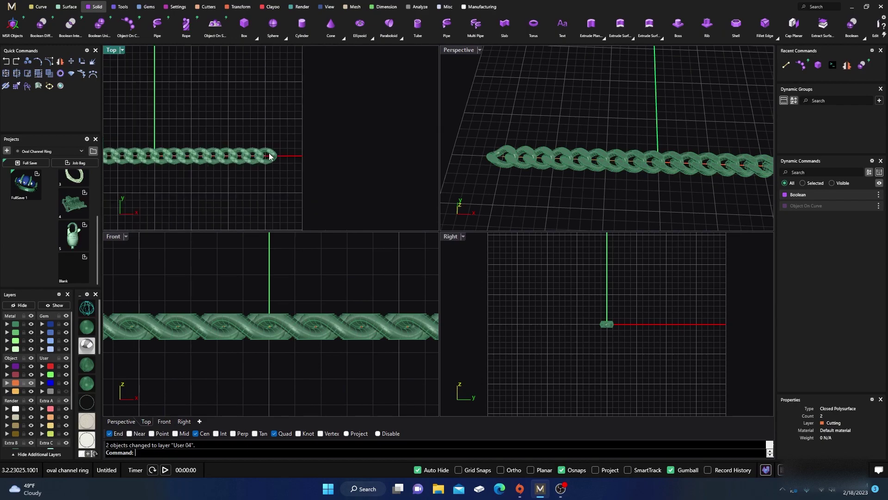
{"action": "right_click_drag", "start_coordinate": [280, 155], "coordinate": [363, 148]}
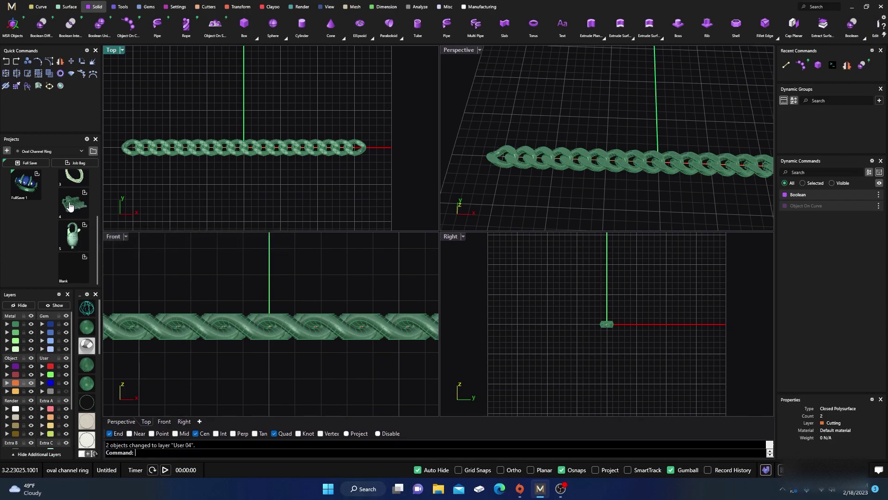
{"action": "right_click_drag", "start_coordinate": [296, 177], "coordinate": [328, 176]}
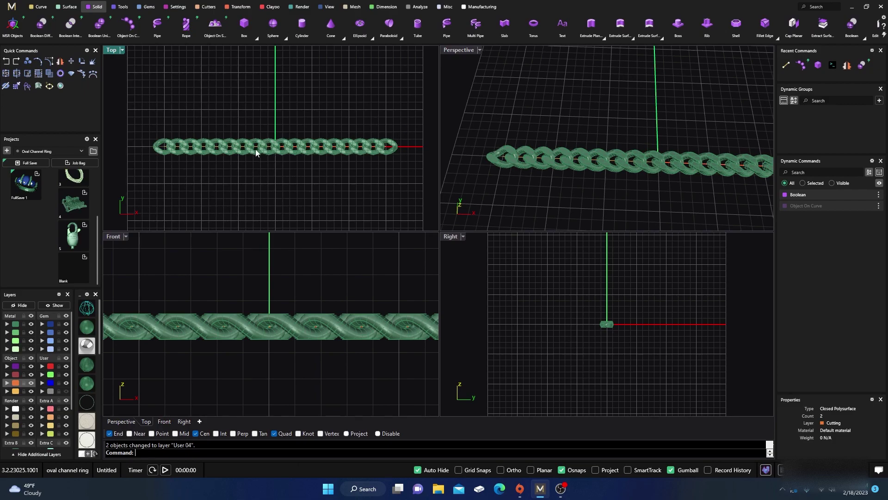
{"action": "right_click_drag", "start_coordinate": [201, 162], "coordinate": [213, 165]}
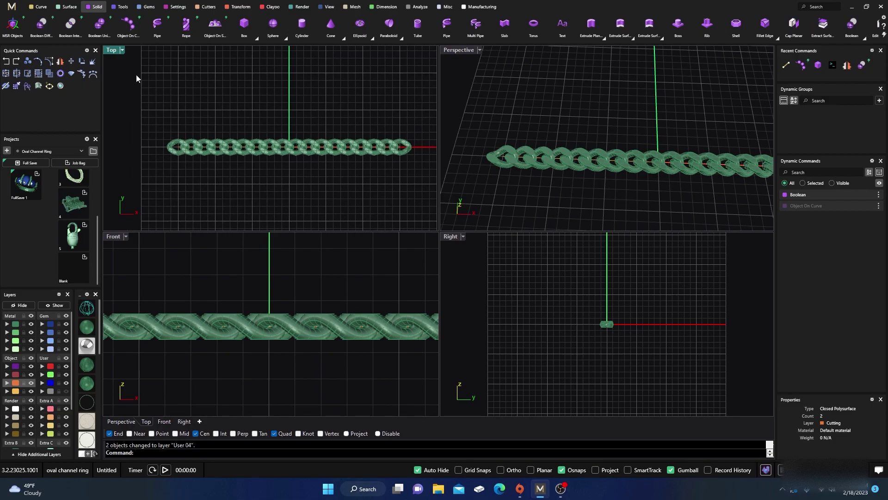
- Maximize the Top view, turn off object snaps, and draw a circle about 1.5 mm in diameter centred in the negative X end link's opening
{"action": "double_click", "coordinate": [109, 52]}
{"action": "right_click_drag", "start_coordinate": [249, 191], "coordinate": [266, 160]}
{"action": "scroll", "coordinate": [256, 214], "scroll_direction": "up", "scroll_amount": 6}
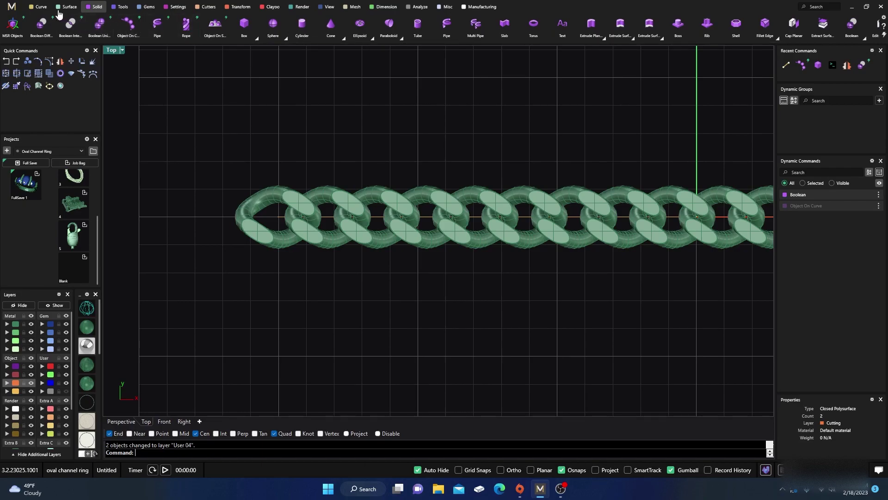
{"action": "left_click", "coordinate": [40, 7]}
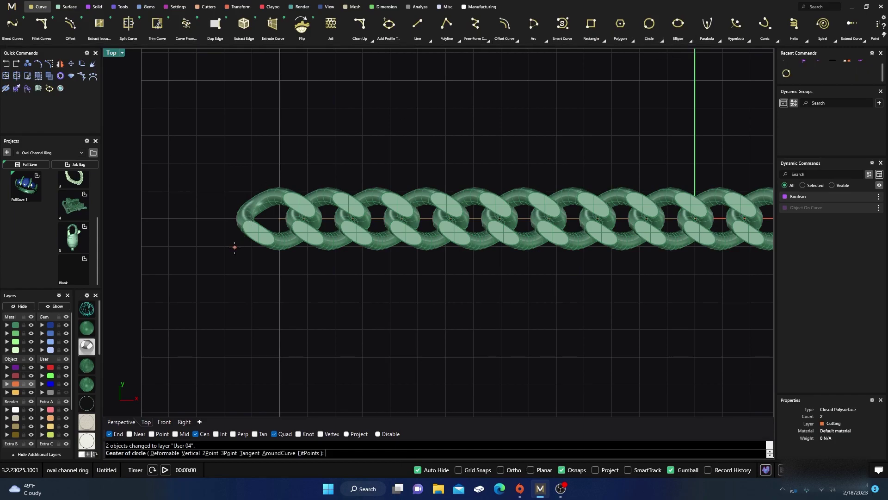
{"action": "left_click", "coordinate": [560, 469]}
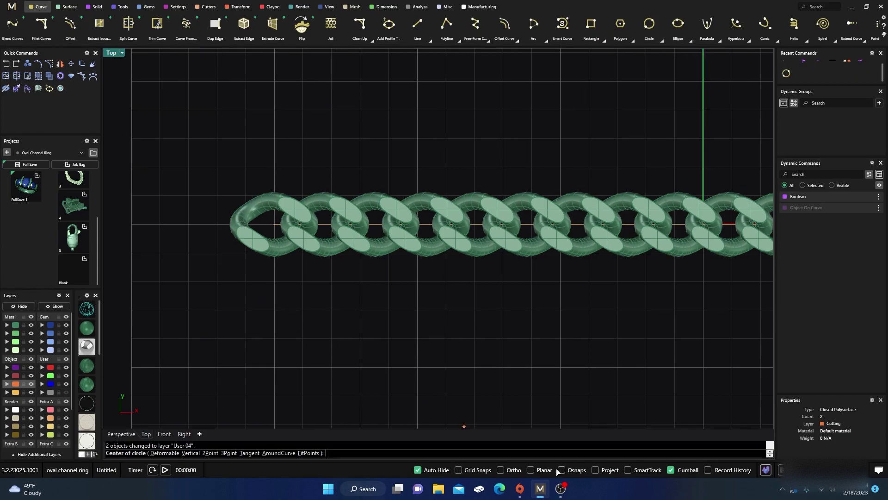
{"action": "scroll", "coordinate": [258, 222], "scroll_direction": "up", "scroll_amount": 3}
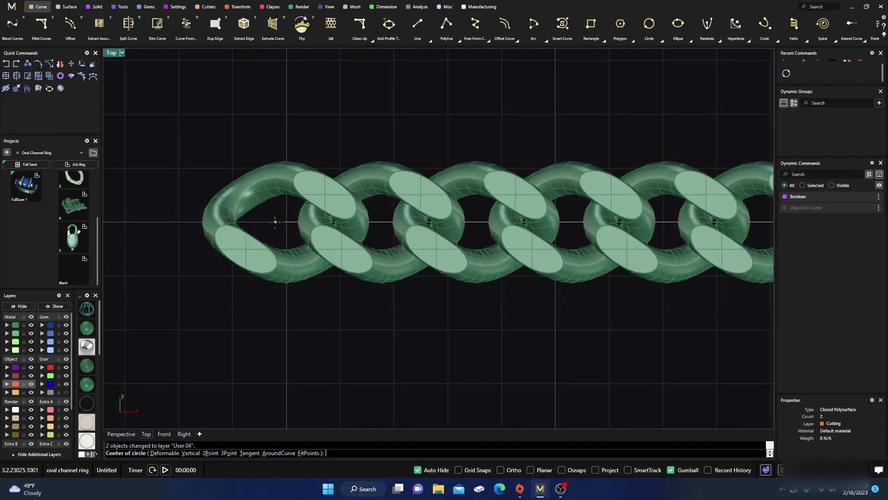
{"action": "left_click", "coordinate": [265, 222]}
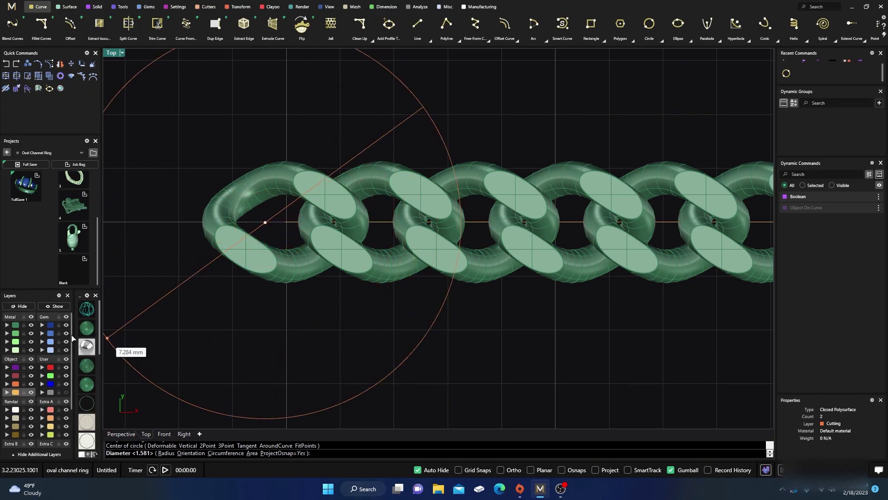
{"action": "left_click", "coordinate": [225, 230]}
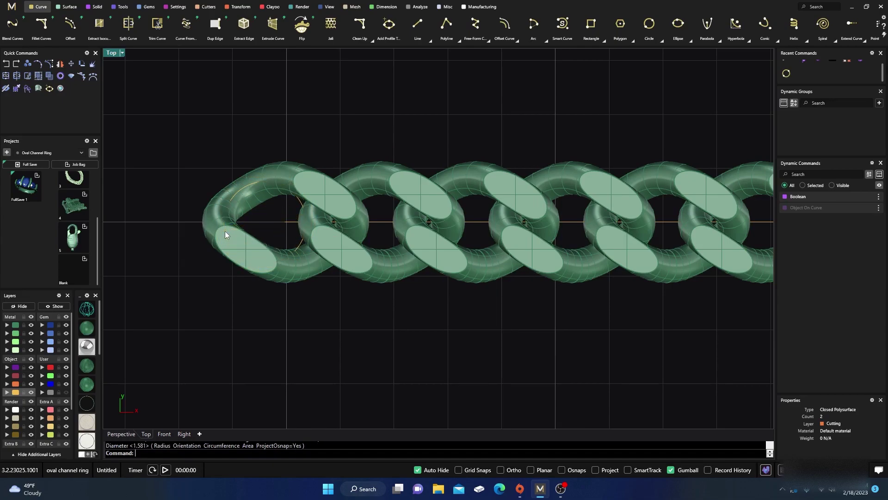
- Move the circle along negative X so its outer edge lies near the end link's outer edge
{"action": "left_click", "coordinate": [298, 202], "text": "shift"}
{"action": "left_click_drag", "start_coordinate": [302, 221], "coordinate": [282, 222]}
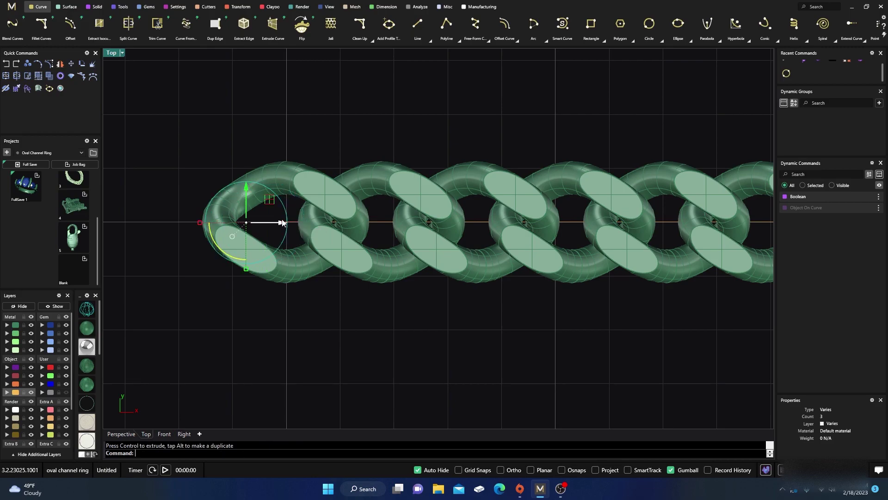
{"action": "left_click", "coordinate": [317, 127]}
- Draw a horizontal line about 0.4 mm long just outside the end link, slightly above the chain's centreline
{"action": "scroll", "coordinate": [384, 141], "scroll_direction": "down", "scroll_amount": 4}
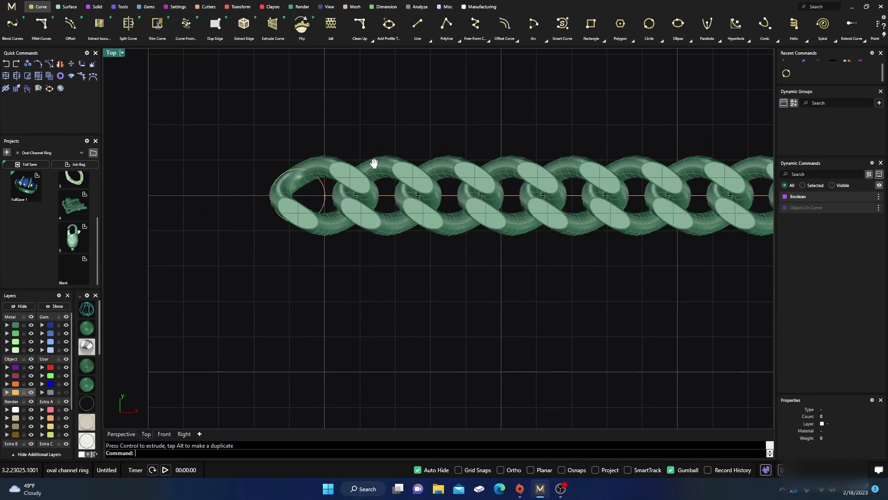
{"action": "left_click", "coordinate": [418, 29]}
{"action": "scroll", "coordinate": [272, 191], "scroll_direction": "up", "scroll_amount": 3}
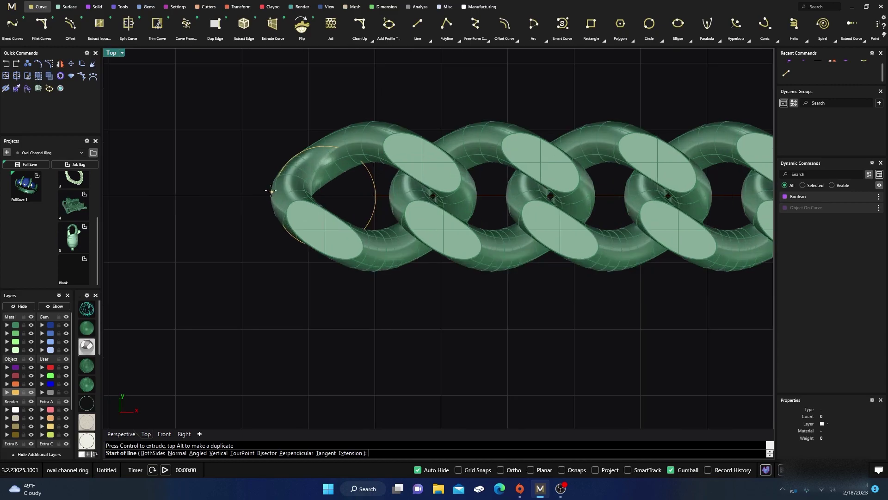
{"action": "left_click", "coordinate": [271, 173]}
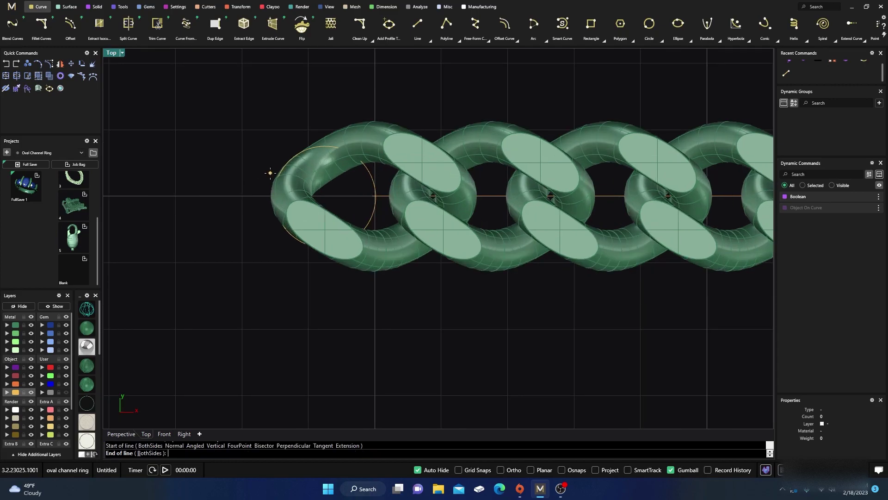
{"action": "left_click", "coordinate": [241, 173]}
- Mirror the short line across the chain's centreline, starting the mirror plane at 0,0,0 and keeping the original
{"action": "left_click", "coordinate": [250, 174]}
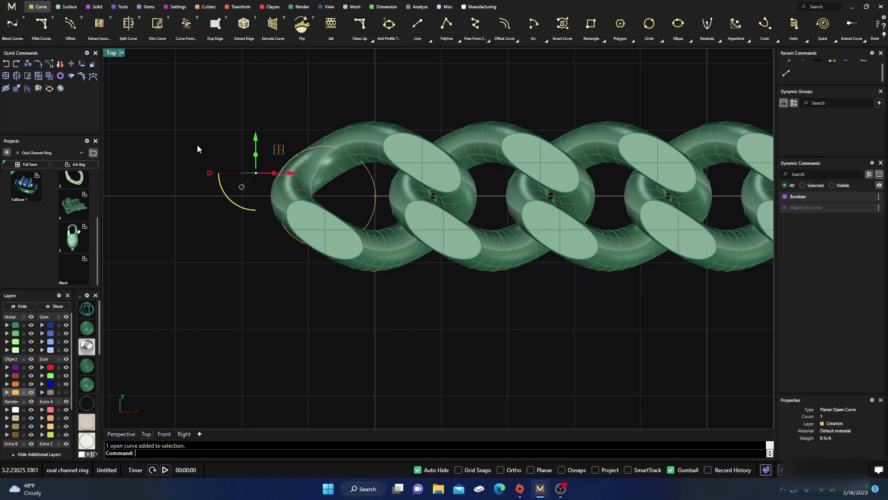
{"action": "left_click", "coordinate": [60, 63]}
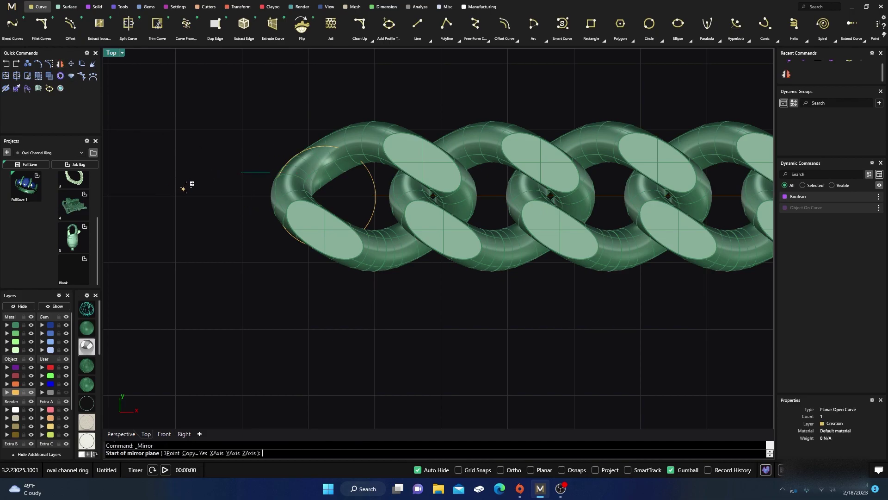
{"action": "type", "text": "0,0,0"}
{"action": "key", "text": "Return"}
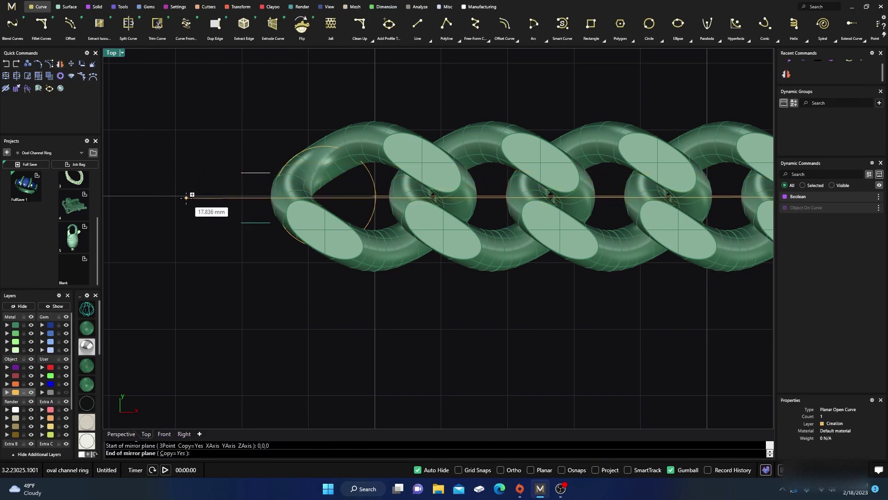
{"action": "left_click", "coordinate": [188, 195]}
{"action": "left_click", "coordinate": [301, 84]}
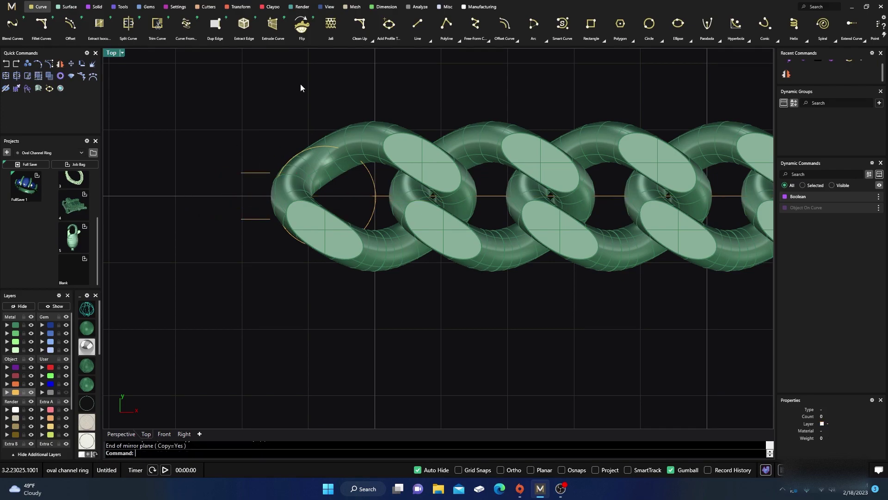
- Fillet the circle to the upper and lower short lines with radius 1, using Join=Yes and Trim=Yes
{"action": "left_click", "coordinate": [371, 41]}
{"action": "left_click", "coordinate": [362, 54]}
{"action": "scroll", "coordinate": [287, 168], "scroll_direction": "up", "scroll_amount": 3}
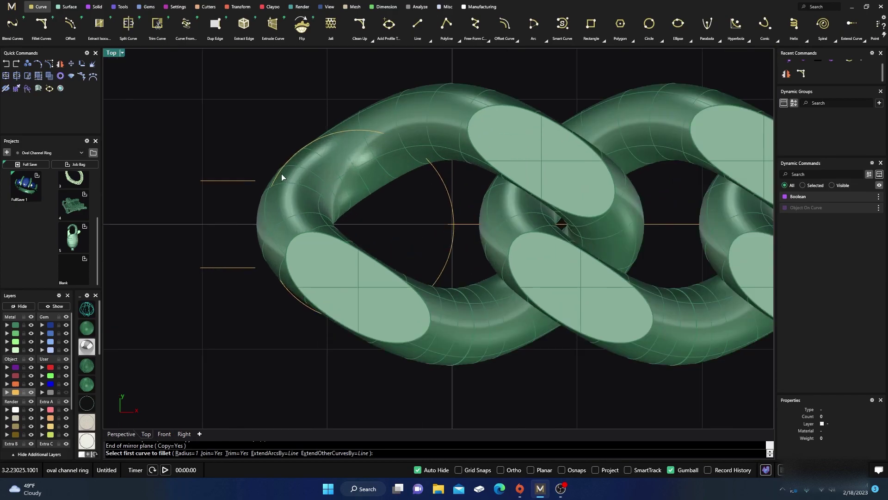
{"action": "left_click", "coordinate": [279, 171]}
{"action": "left_click", "coordinate": [248, 181]}
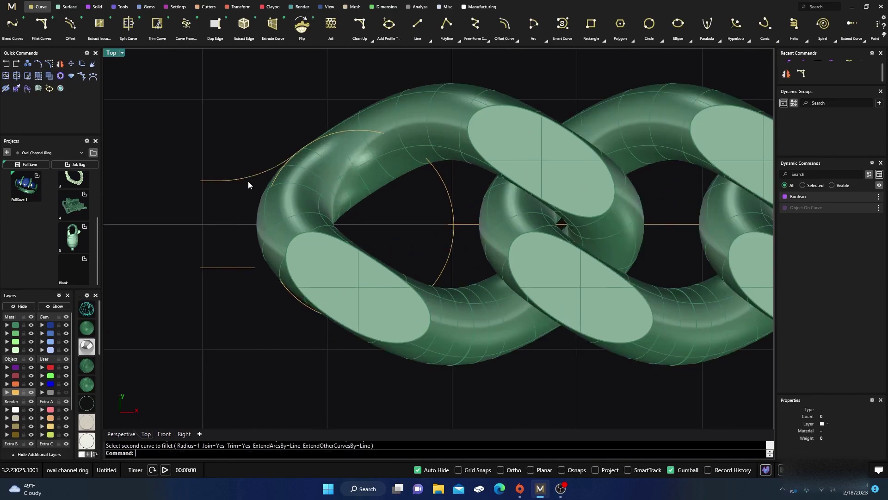
{"action": "key", "text": "Return"}
{"action": "left_click", "coordinate": [291, 297]}
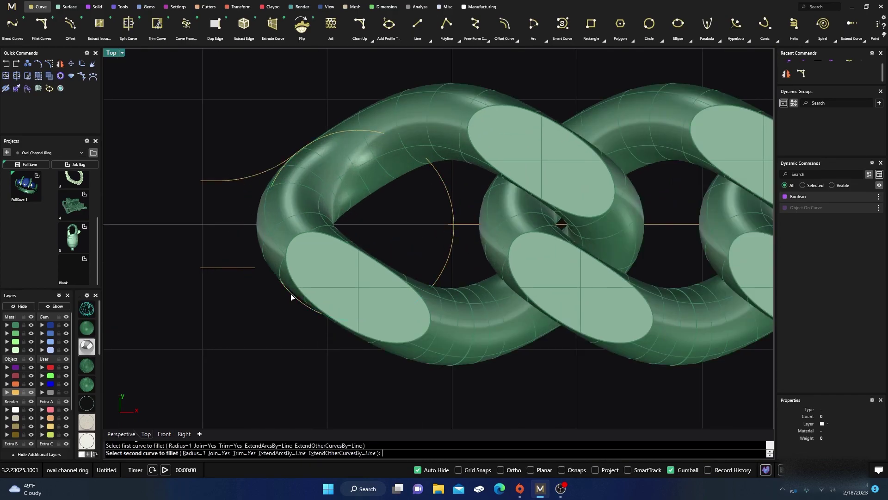
{"action": "left_click", "coordinate": [251, 268]}
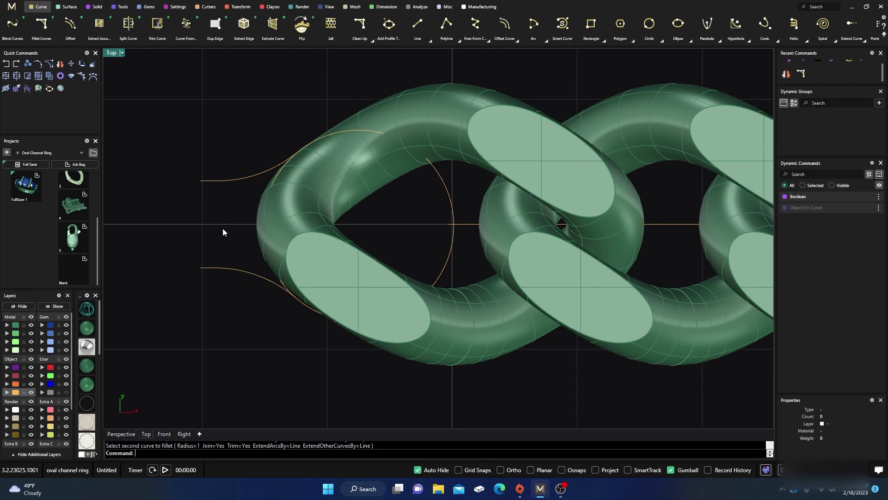
- Blend the outer ends of the two filleted lines with curvature continuity and join the three curves into one open curve
{"action": "scroll", "coordinate": [551, 32], "scroll_direction": "down", "scroll_amount": 2}
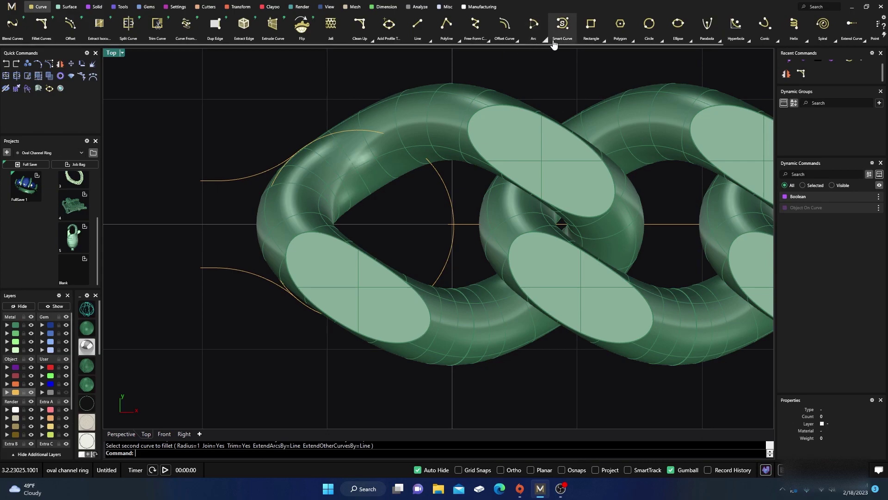
{"action": "mouse_move", "coordinate": [539, 29]}
{"action": "scroll", "coordinate": [541, 31], "scroll_direction": "down", "scroll_amount": 3}
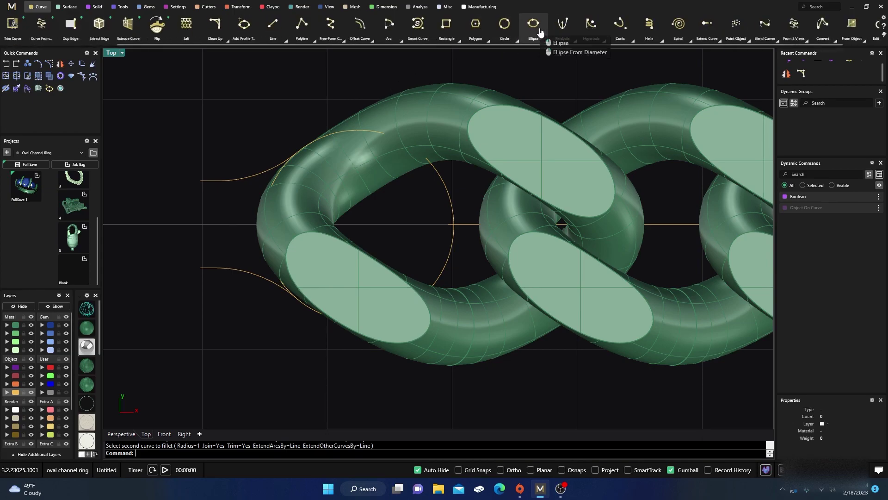
{"action": "left_click", "coordinate": [765, 25]}
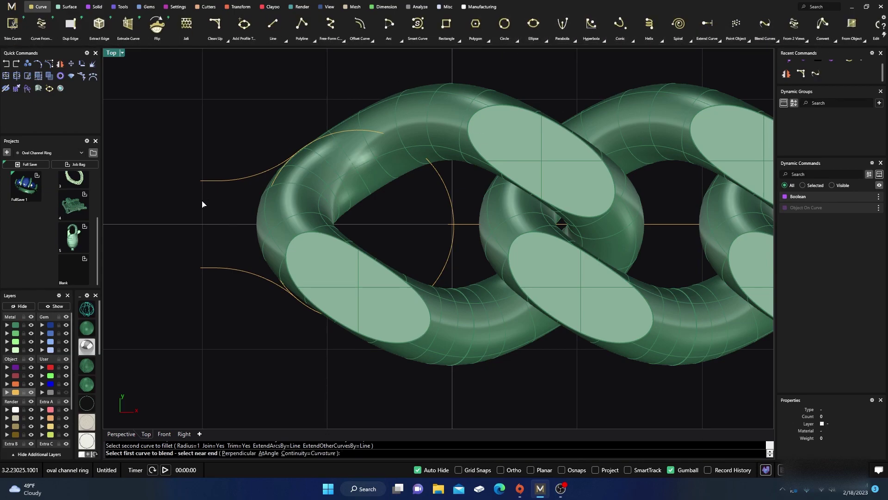
{"action": "left_click", "coordinate": [210, 185]}
{"action": "left_click", "coordinate": [202, 271]}
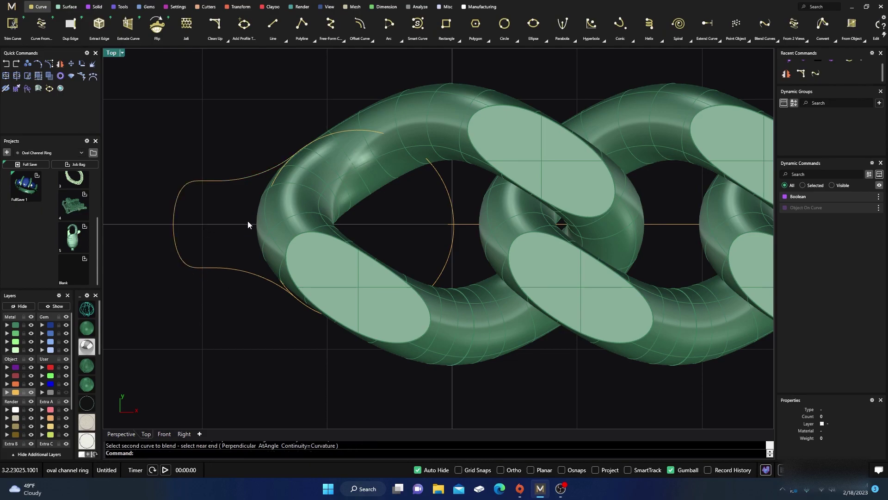
{"action": "left_click_drag", "start_coordinate": [234, 270], "coordinate": [173, 148]}
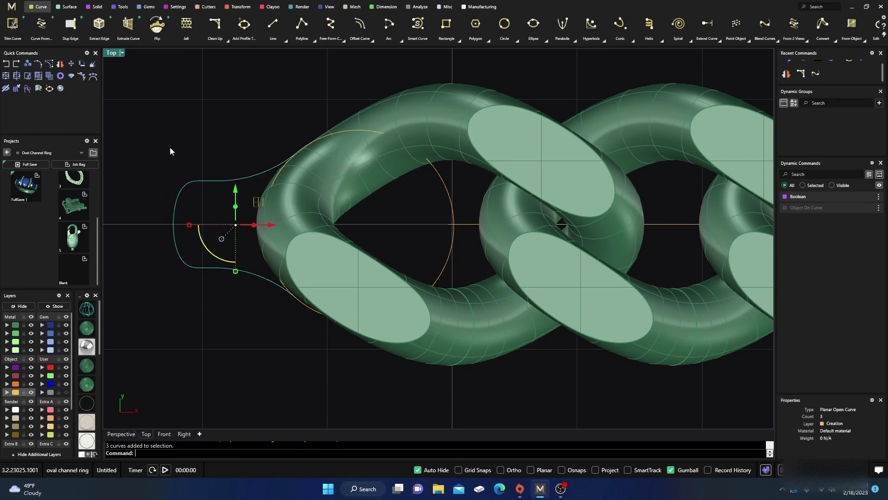
{"action": "left_click", "coordinate": [6, 77]}
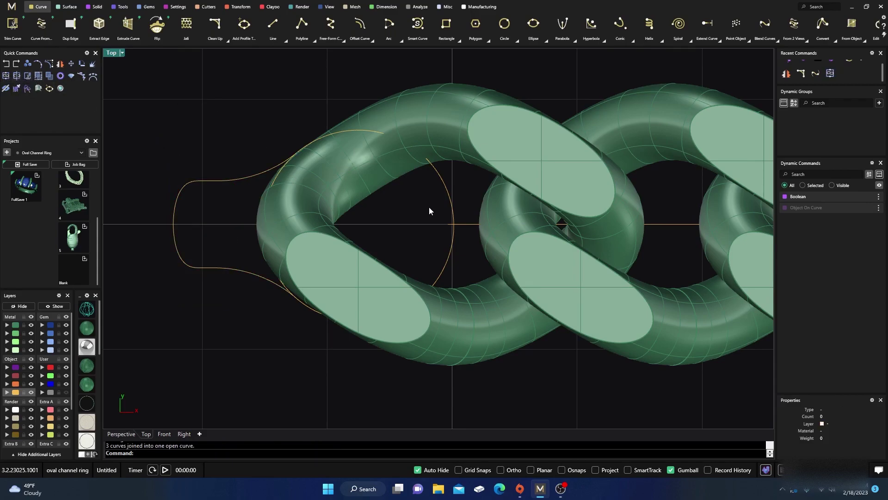
- Split the circle with the joined tab curve and delete the circle's arc between the two fillets
{"action": "left_click", "coordinate": [448, 190]}
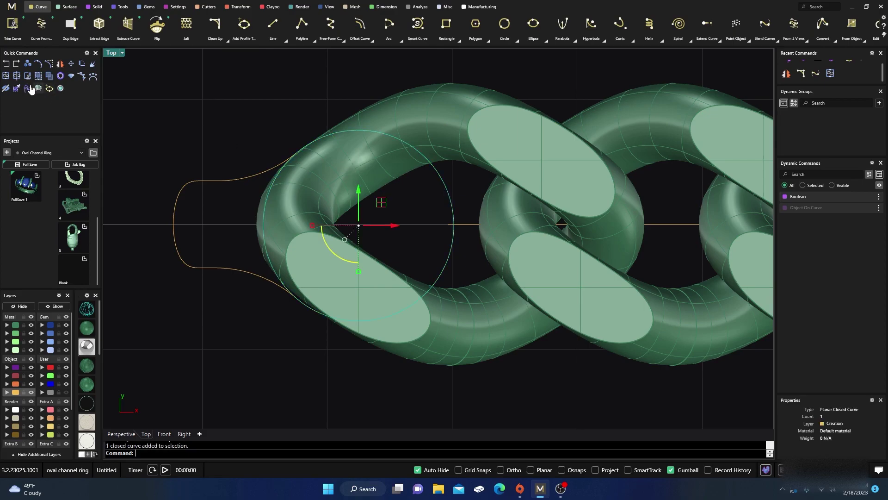
{"action": "left_click", "coordinate": [18, 79]}
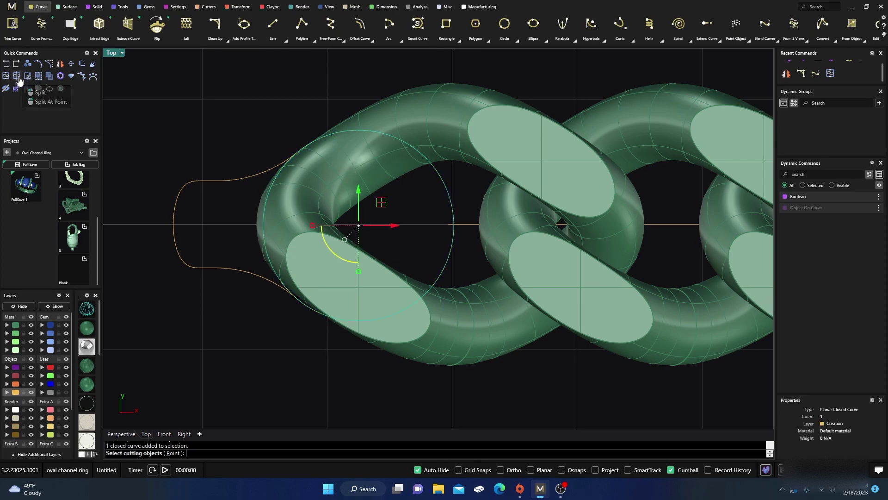
{"action": "left_click", "coordinate": [235, 178]}
{"action": "right_click", "coordinate": [216, 221]}
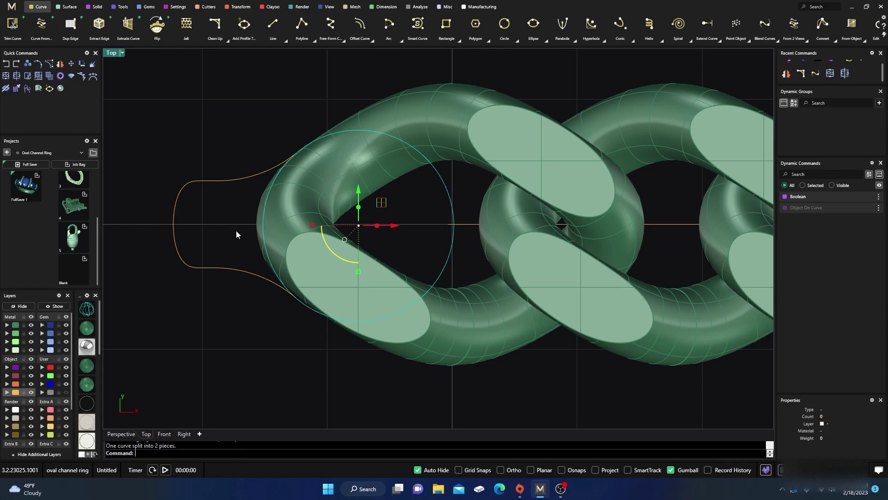
{"action": "left_click", "coordinate": [236, 231]}
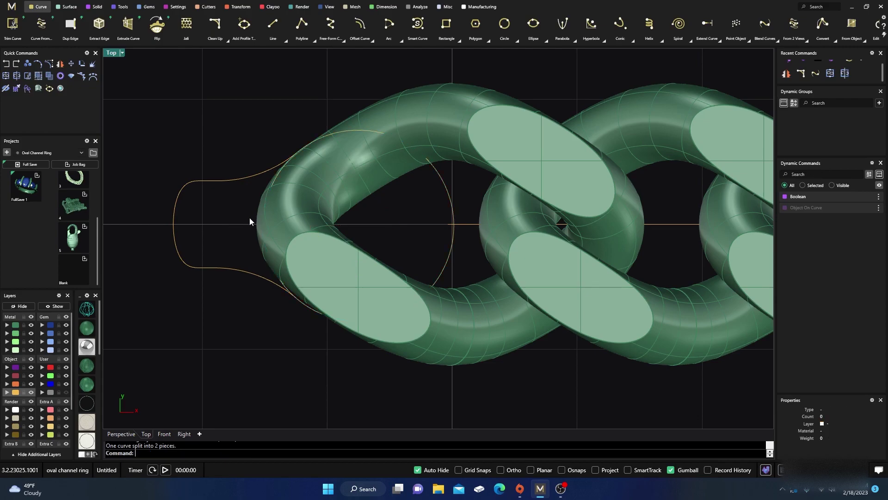
{"action": "left_click", "coordinate": [279, 171]}
{"action": "left_click", "coordinate": [304, 202]}
{"action": "key", "text": "Delete"}
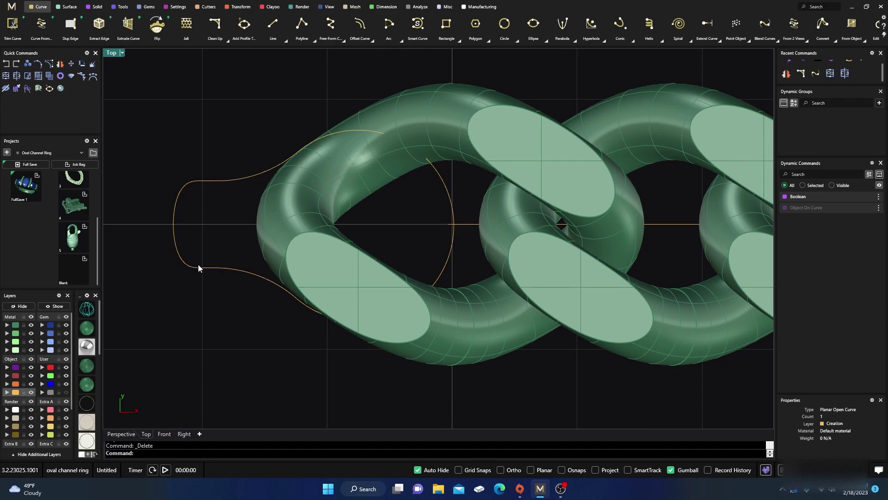
- Join the open end-tab curve with the remaining circle arcs into one closed outline
{"action": "left_click", "coordinate": [239, 268]}
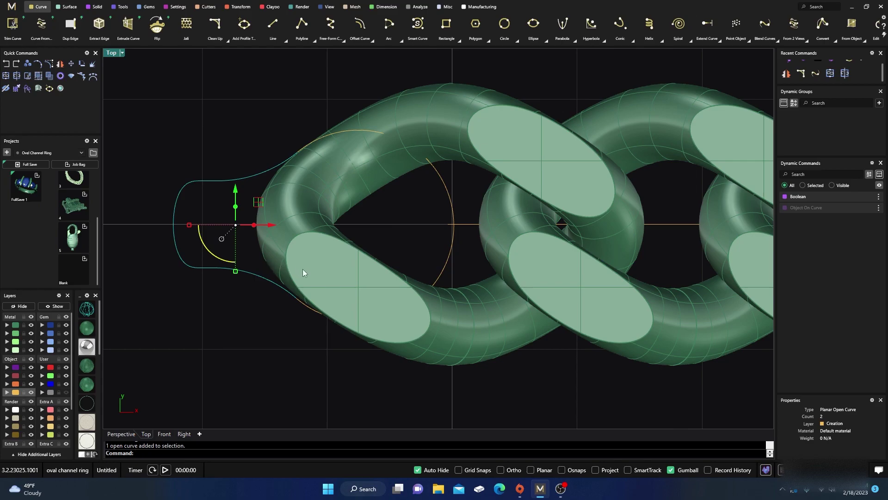
{"action": "left_click", "coordinate": [444, 221]}
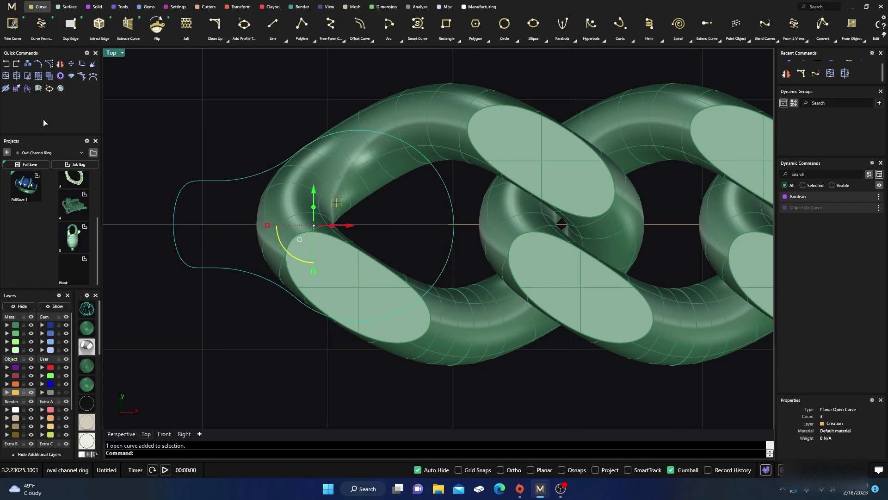
{"action": "left_click", "coordinate": [17, 79]}
{"action": "left_click", "coordinate": [168, 154]}
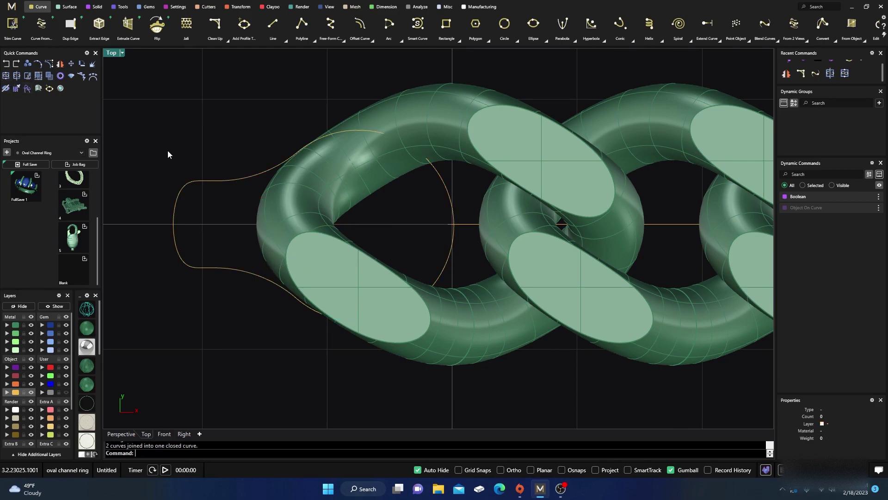
- Move the closed tab outline vertically up to the flat upper face of the chain's end link
{"action": "double_click", "coordinate": [112, 54]}
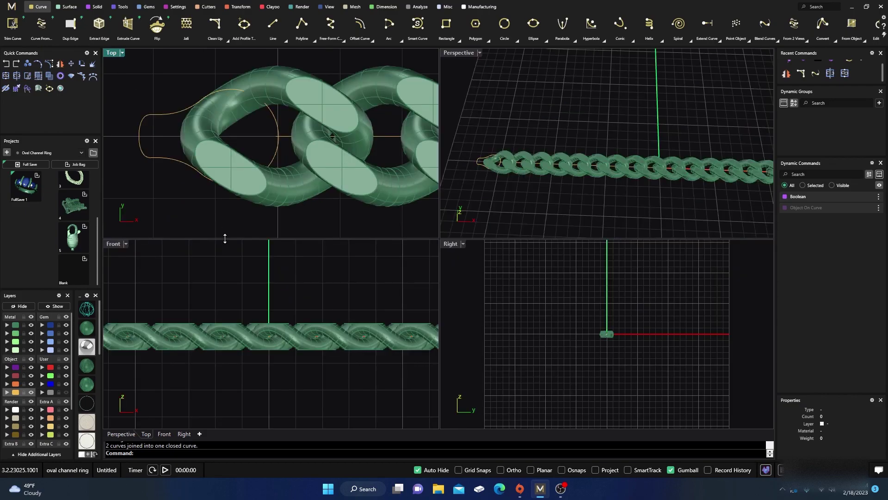
{"action": "right_click_drag", "start_coordinate": [226, 297], "coordinate": [334, 284]}
{"action": "right_click_drag", "start_coordinate": [229, 300], "coordinate": [190, 335]}
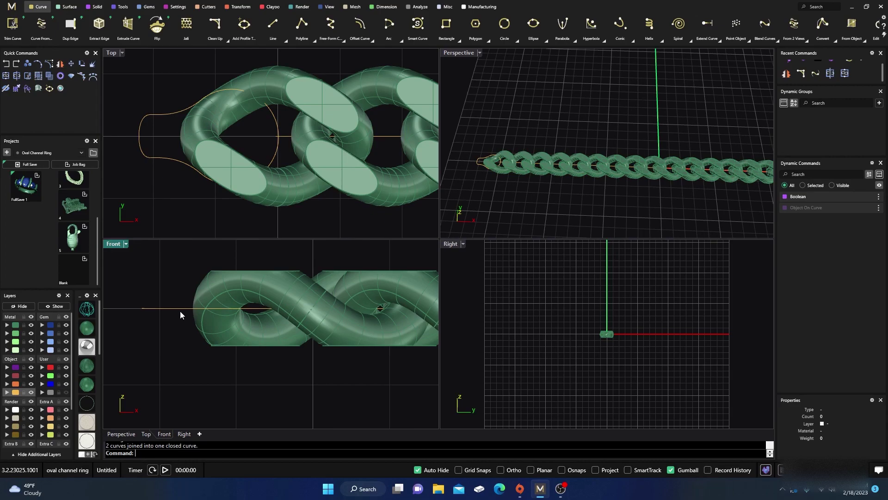
{"action": "left_click", "coordinate": [180, 315]}
{"action": "left_click_drag", "start_coordinate": [229, 273], "coordinate": [265, 341]}
{"action": "scroll", "coordinate": [264, 341], "scroll_direction": "down", "scroll_amount": 1}
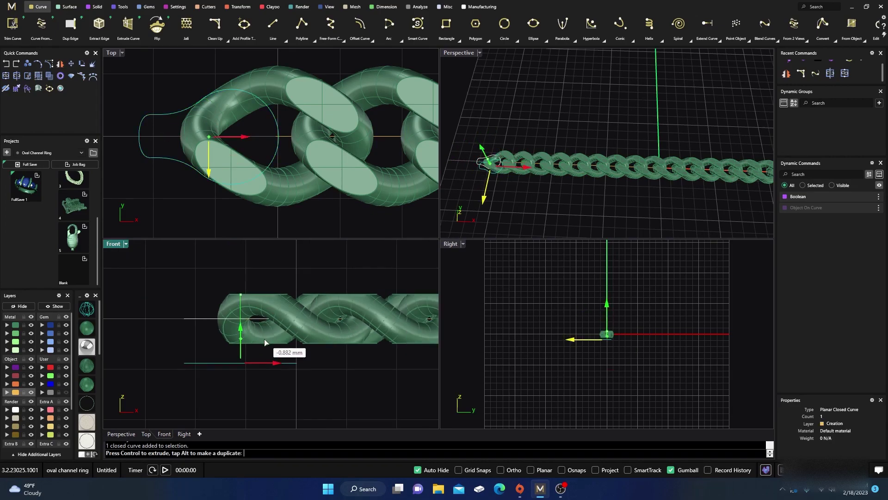
{"action": "right_click_drag", "start_coordinate": [265, 339], "coordinate": [269, 360]}
{"action": "left_click_drag", "start_coordinate": [269, 359], "coordinate": [253, 283]}
{"action": "scroll", "coordinate": [261, 295], "scroll_direction": "up", "scroll_amount": 4}
{"action": "scroll", "coordinate": [261, 297], "scroll_direction": "up", "scroll_amount": 1}
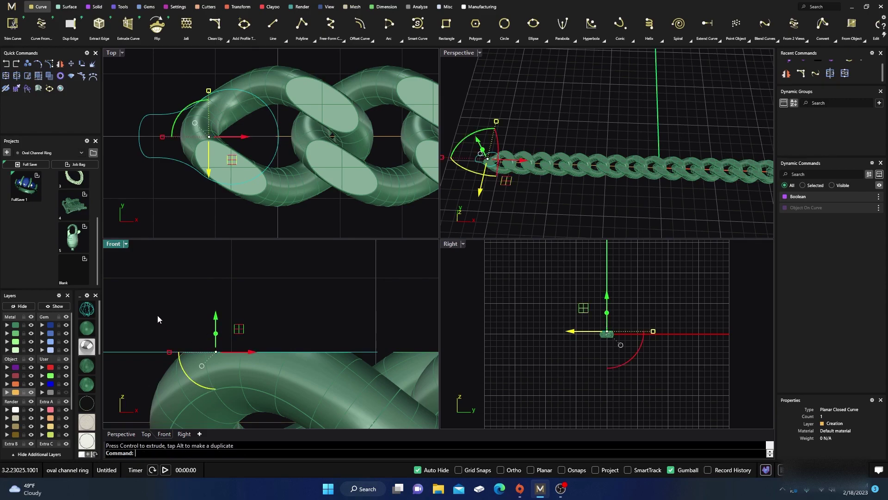
- Try a thin upward extrusion of the raised outline without caps, and undo it
{"action": "left_click_drag", "start_coordinate": [216, 333], "coordinate": [215, 328]}
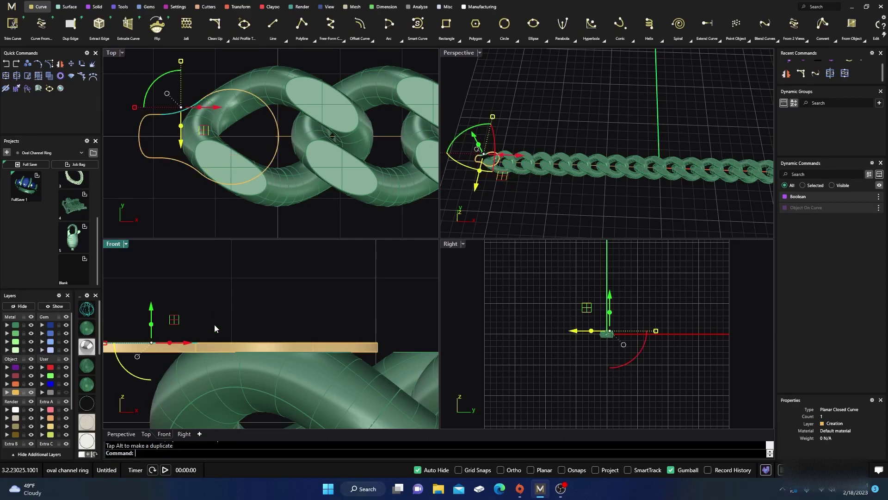
{"action": "left_click", "coordinate": [235, 299]}
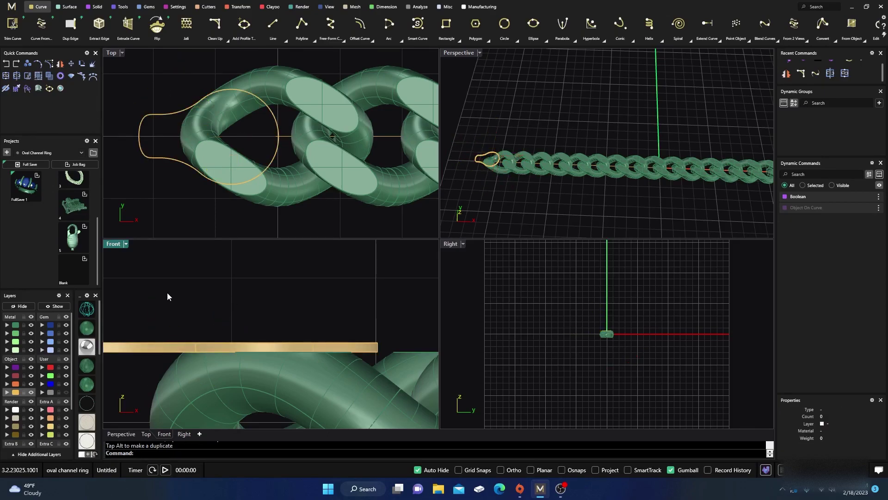
{"action": "key", "text": "ctrl+z"}
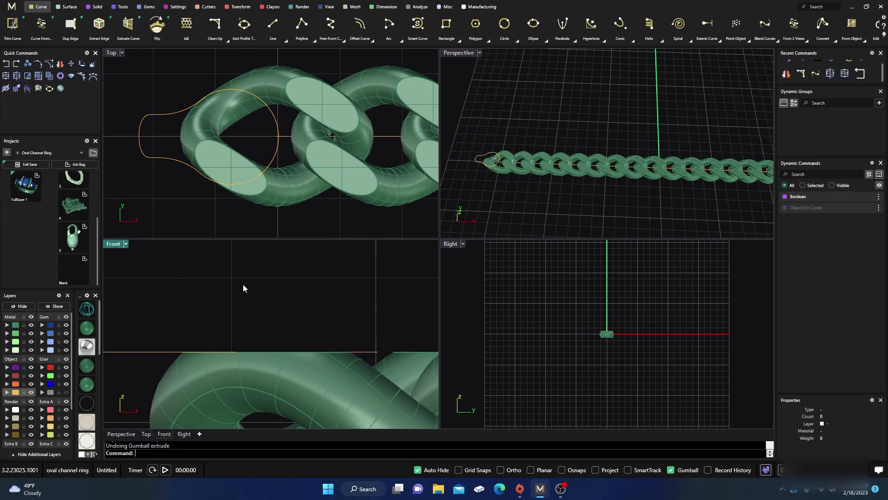
- Extrude the closed tab outline upward about 0.06 mm as a solid plate, using Solid=Yes and BothSides=No
{"action": "left_click", "coordinate": [166, 160]}
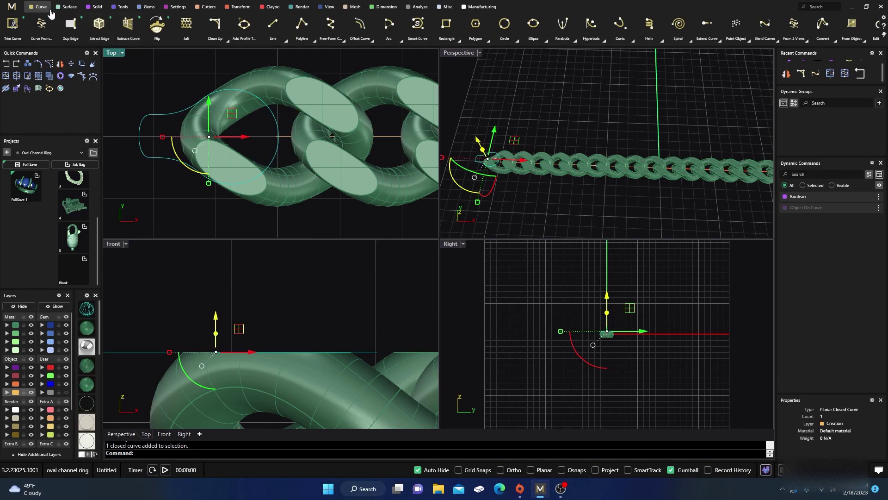
{"action": "left_click", "coordinate": [95, 7]}
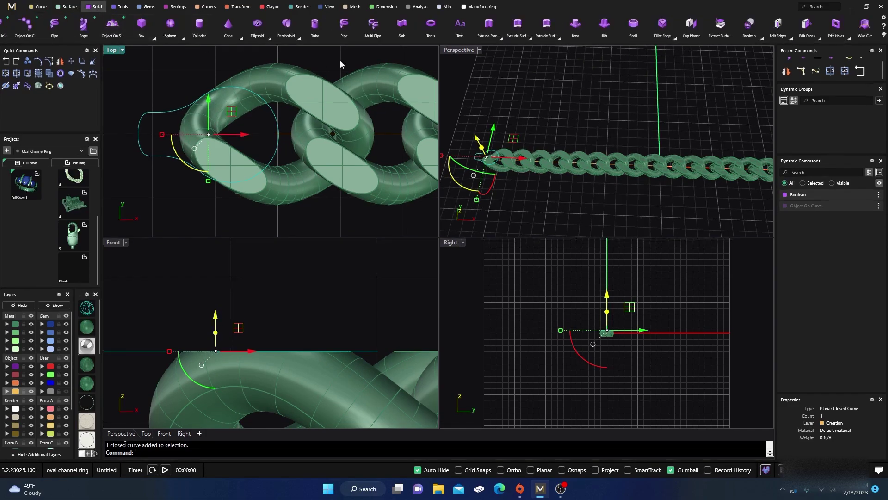
{"action": "left_click", "coordinate": [501, 37]}
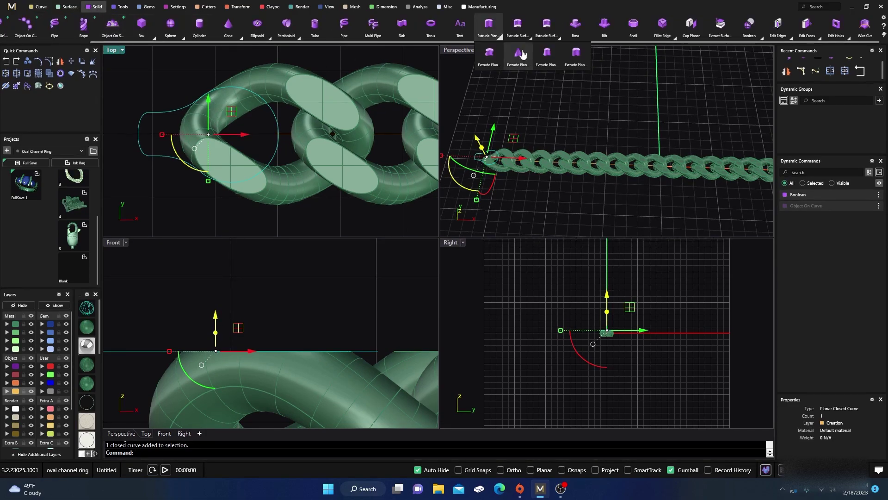
{"action": "left_click", "coordinate": [573, 60]}
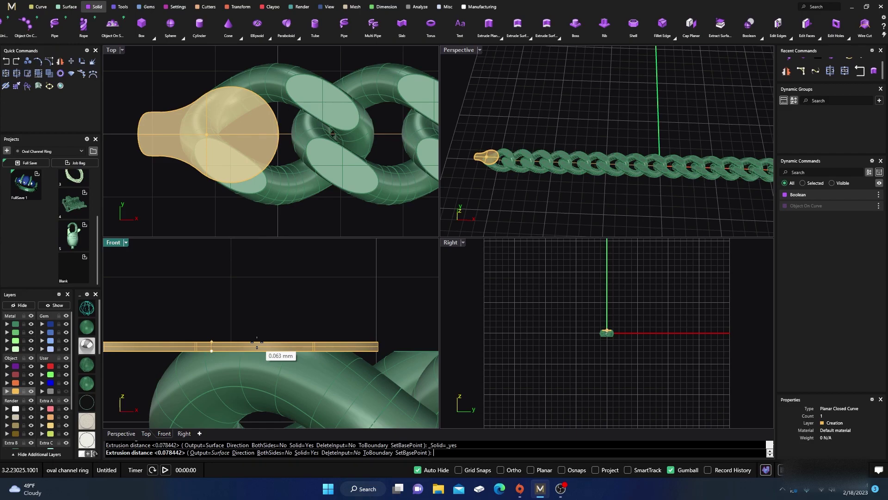
{"action": "left_click", "coordinate": [257, 343]}
{"action": "scroll", "coordinate": [264, 283], "scroll_direction": "down", "scroll_amount": 2}
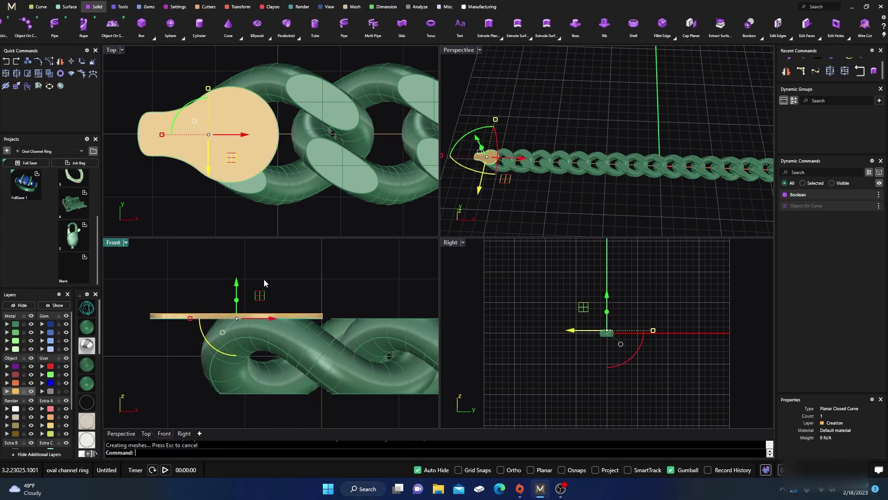
- Mirror the solid tab plate to the chain's underside, starting the mirror plane at 0,0,0 along the horizontal centreline with Copy=Yes
{"action": "left_click", "coordinate": [155, 315], "text": "shift"}
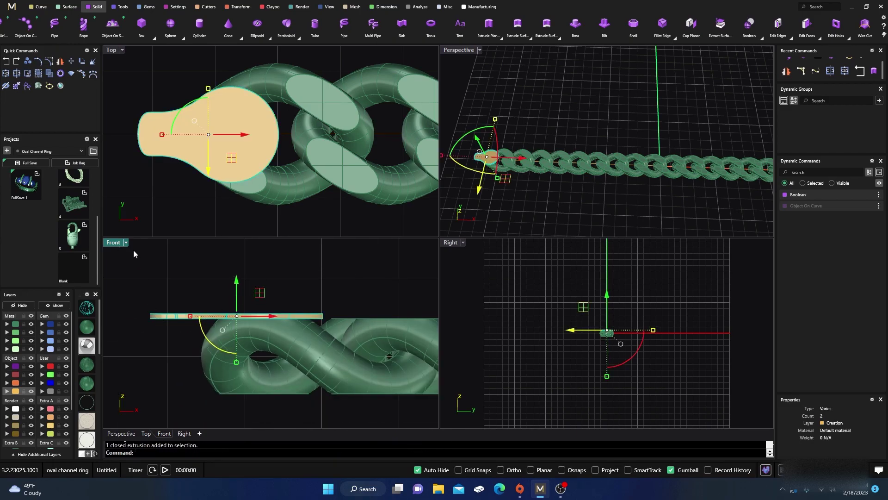
{"action": "left_click", "coordinate": [166, 182]}
{"action": "left_click", "coordinate": [157, 134]}
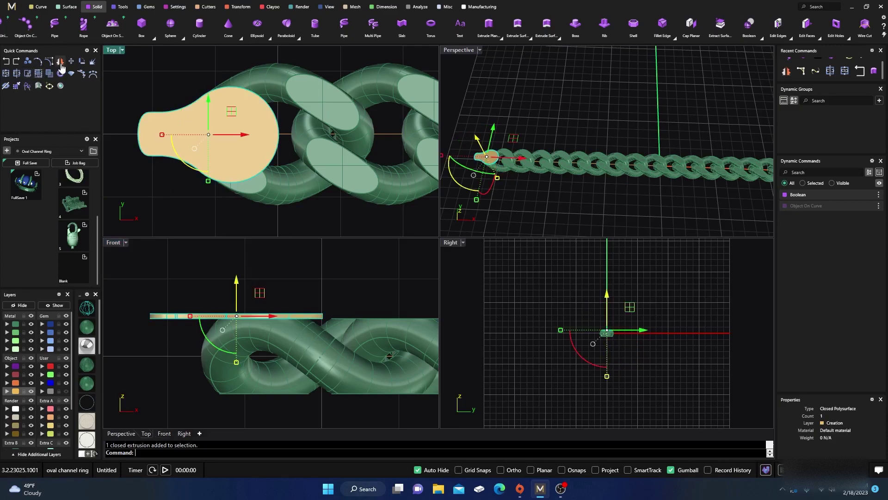
{"action": "type", "text": "mirror"}
{"action": "key", "text": "Return"}
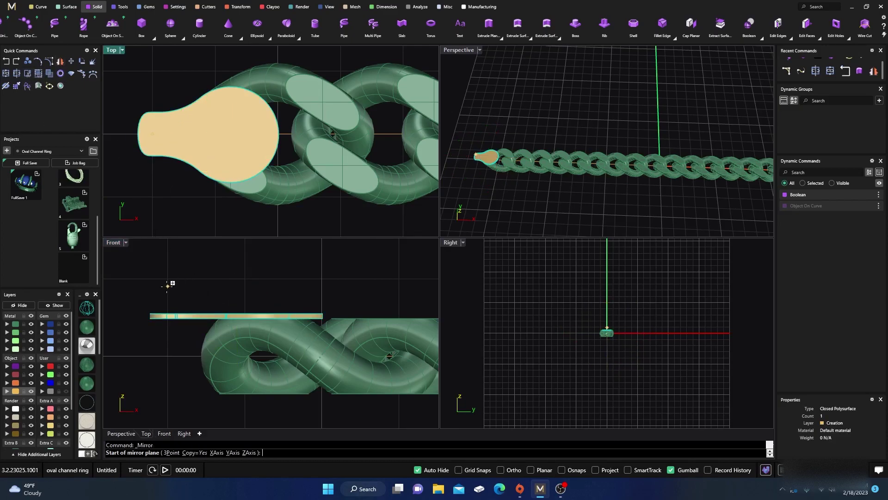
{"action": "scroll", "coordinate": [166, 283], "scroll_direction": "down", "scroll_amount": 2}
{"action": "type", "text": "0,0,0"}
{"action": "key", "text": "Return"}
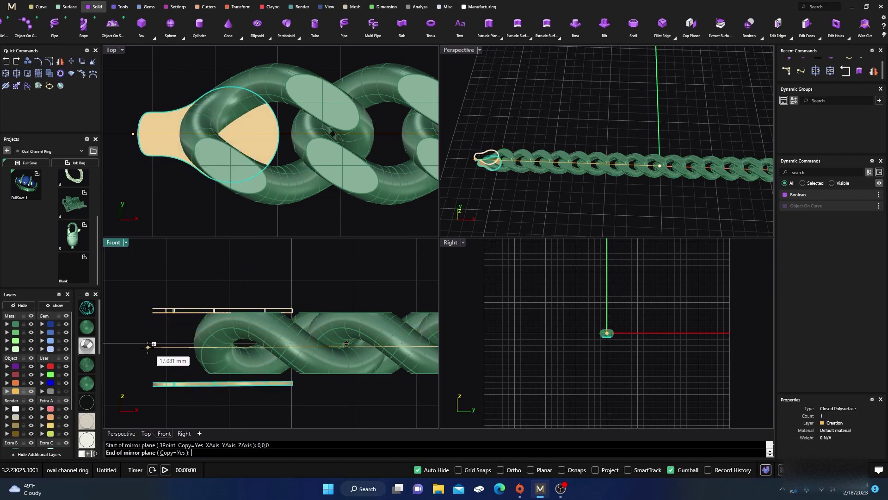
{"action": "left_click", "coordinate": [148, 345]}
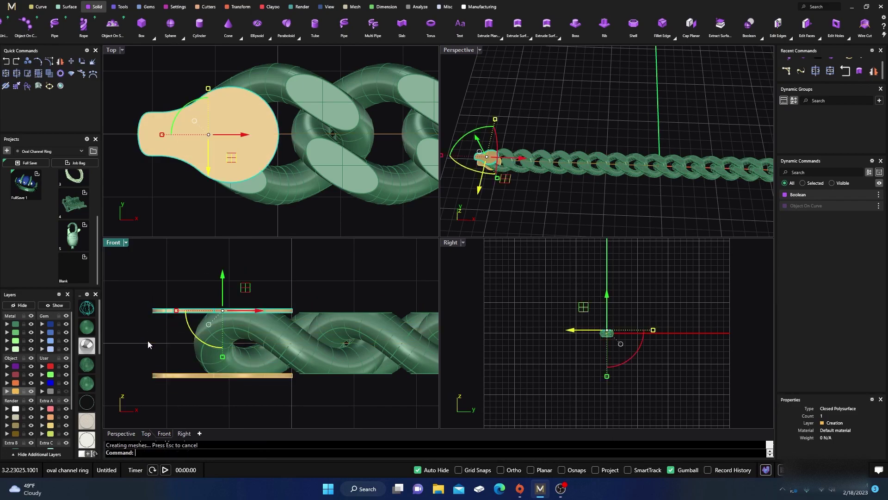
{"action": "left_click", "coordinate": [278, 276]}
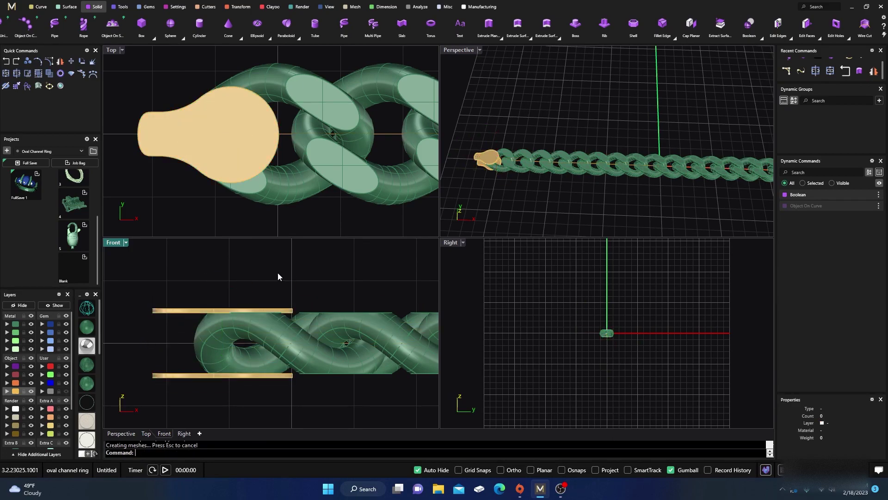
- Assign both tab plates and their outline curve to layer Metal 01
{"action": "double_click", "coordinate": [462, 52]}
{"action": "right_click_drag", "start_coordinate": [462, 59], "coordinate": [432, 223]}
{"action": "scroll", "coordinate": [301, 270], "scroll_direction": "up", "scroll_amount": 5}
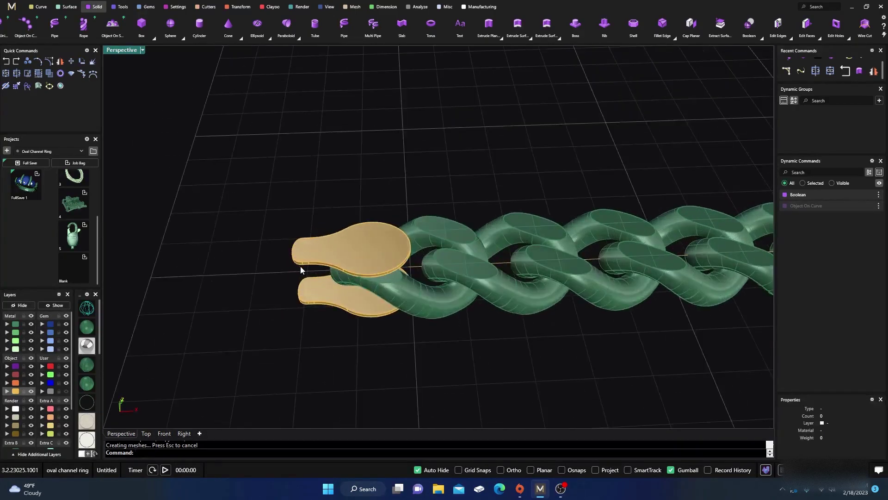
{"action": "double_click", "coordinate": [126, 51]}
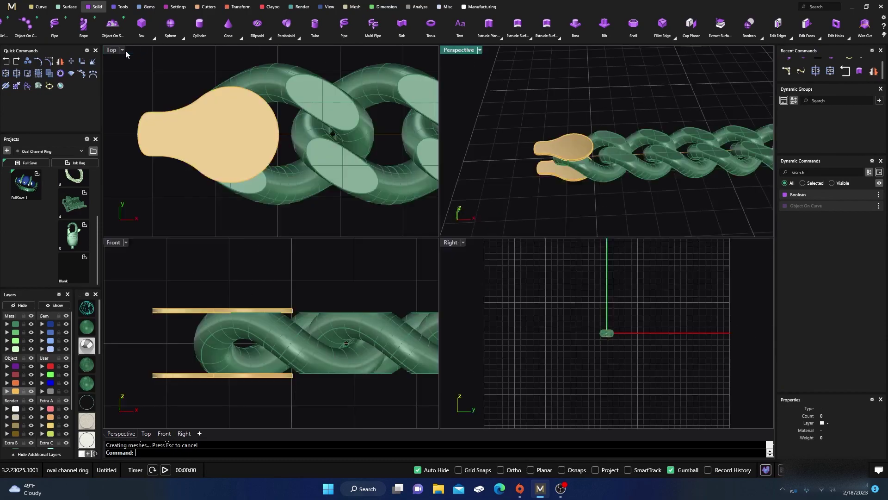
{"action": "right_click_drag", "start_coordinate": [191, 107], "coordinate": [254, 114]}
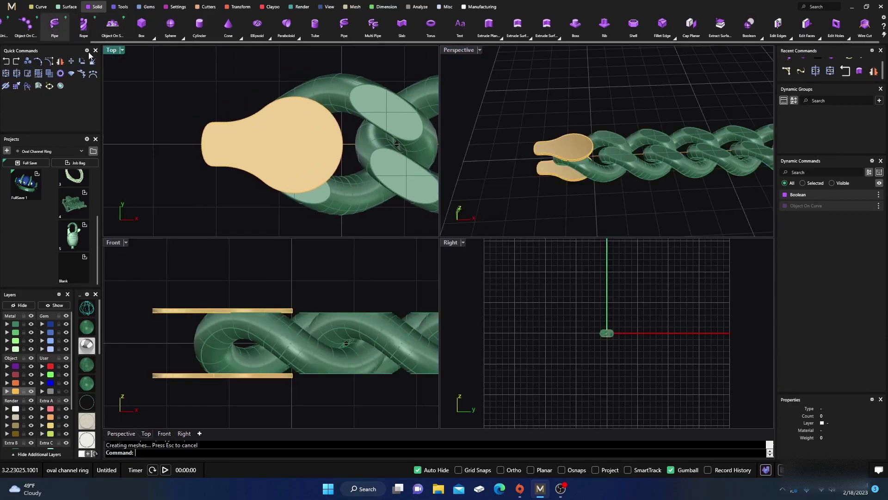
{"action": "left_click_drag", "start_coordinate": [223, 229], "coordinate": [178, 112]}
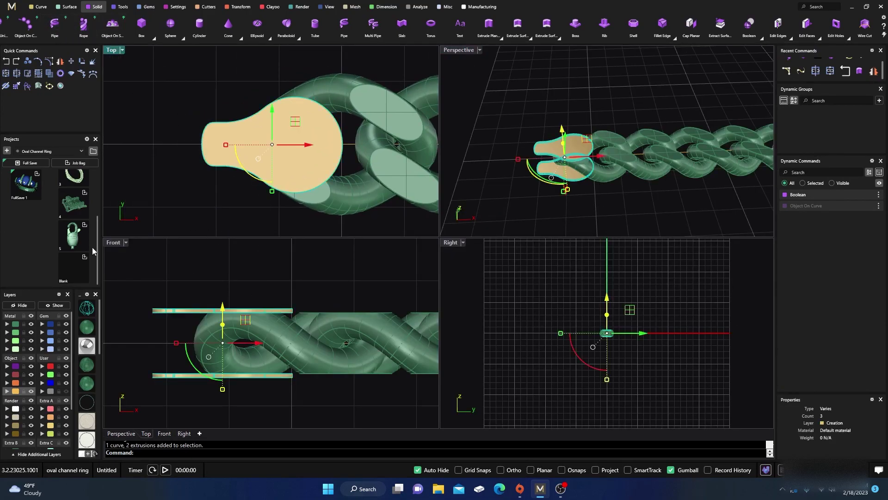
{"action": "left_click", "coordinate": [6, 324]}
{"action": "left_click", "coordinate": [195, 227]}
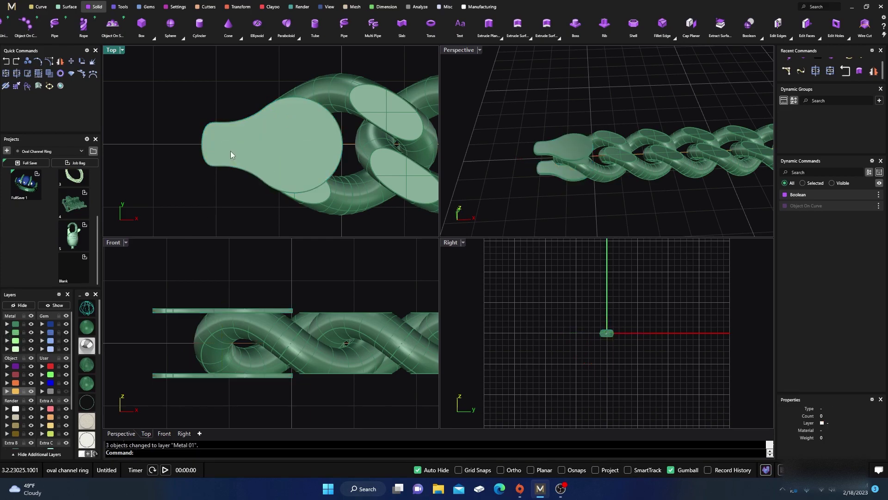
- Draw a straight line across the tab near its rounded outer end, perpendicular to the chain and extending past both edges
{"action": "left_click", "coordinate": [39, 7]}
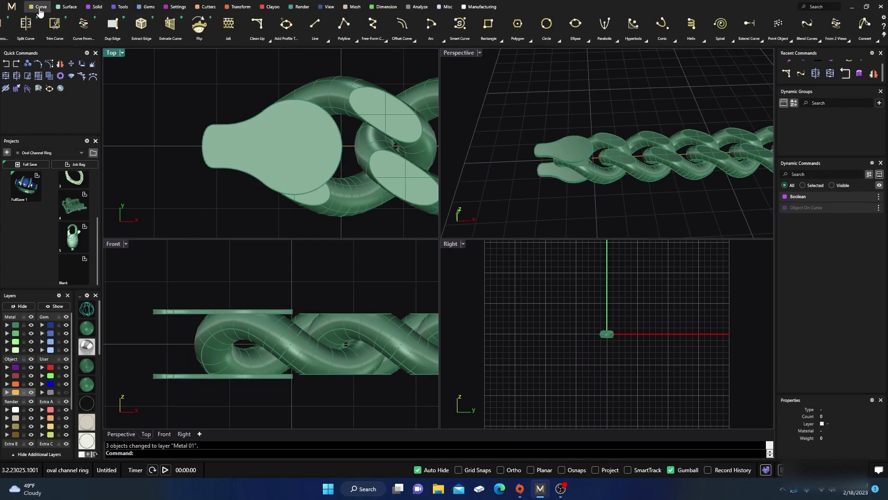
{"action": "left_click", "coordinate": [315, 24]}
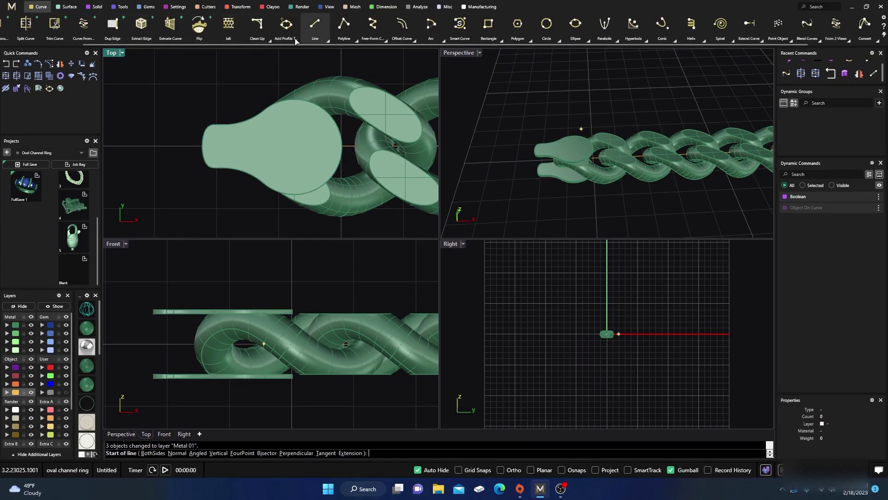
{"action": "left_click", "coordinate": [212, 108]}
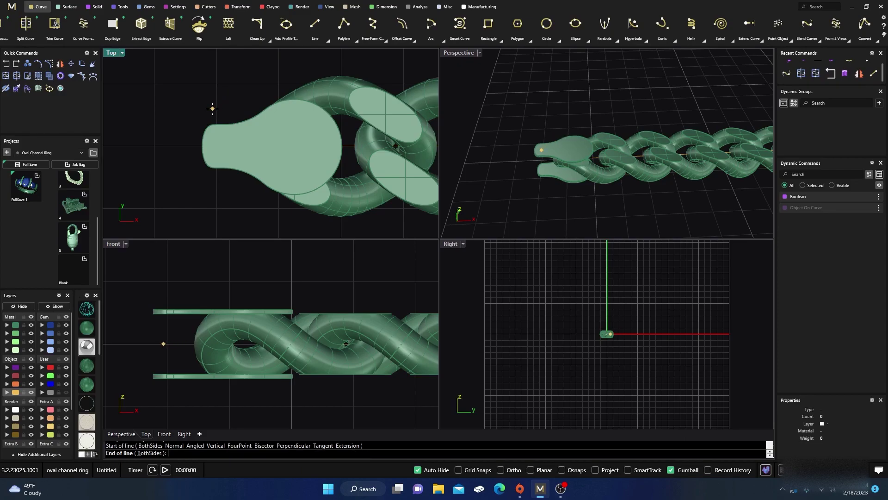
{"action": "left_click", "coordinate": [212, 190]}
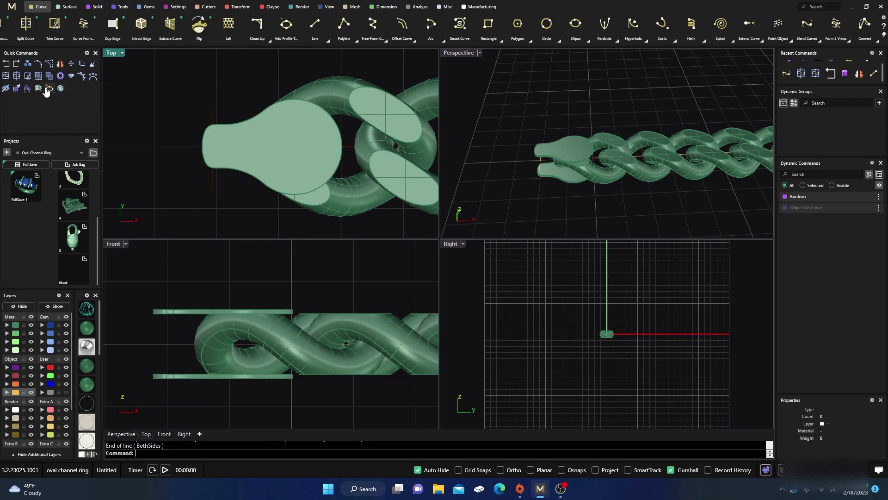
- Trim the rounded outer ends off both tab plates and the outline at the cross line
{"action": "left_click", "coordinate": [27, 77]}
{"action": "left_click_drag", "start_coordinate": [224, 206], "coordinate": [195, 154]}
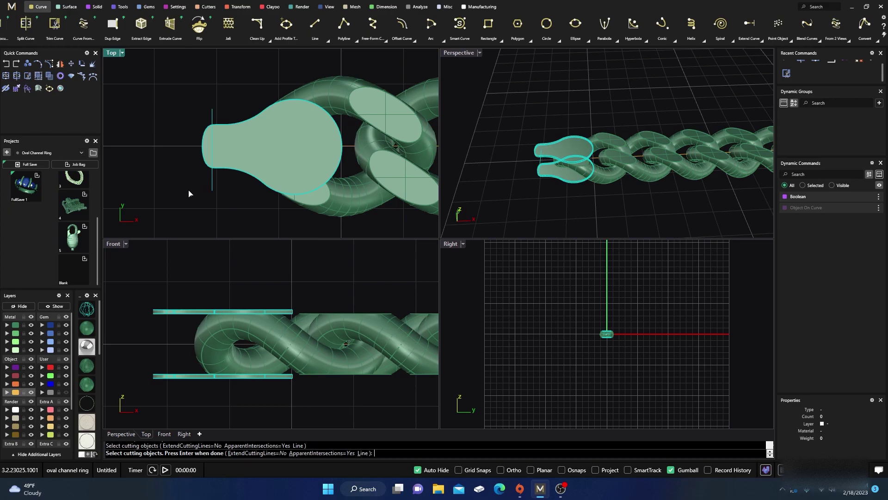
{"action": "key", "text": "Return"}
{"action": "left_click_drag", "start_coordinate": [207, 187], "coordinate": [182, 115]}
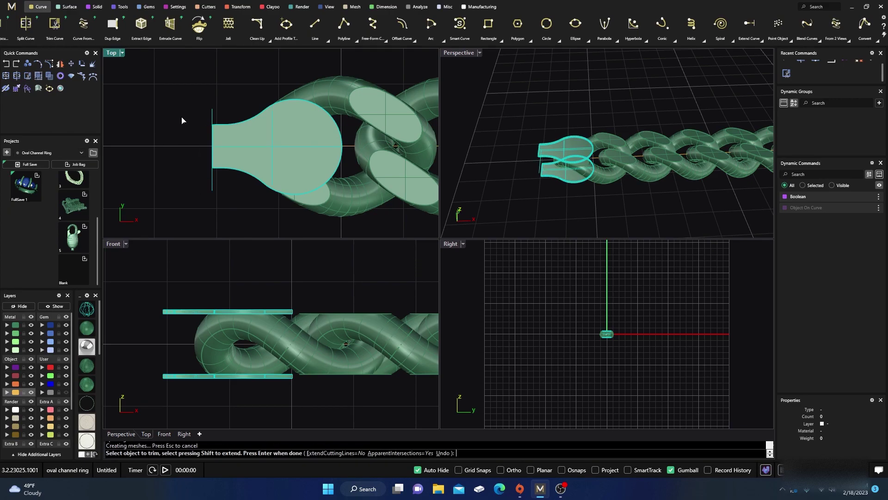
{"action": "key", "text": "Return"}
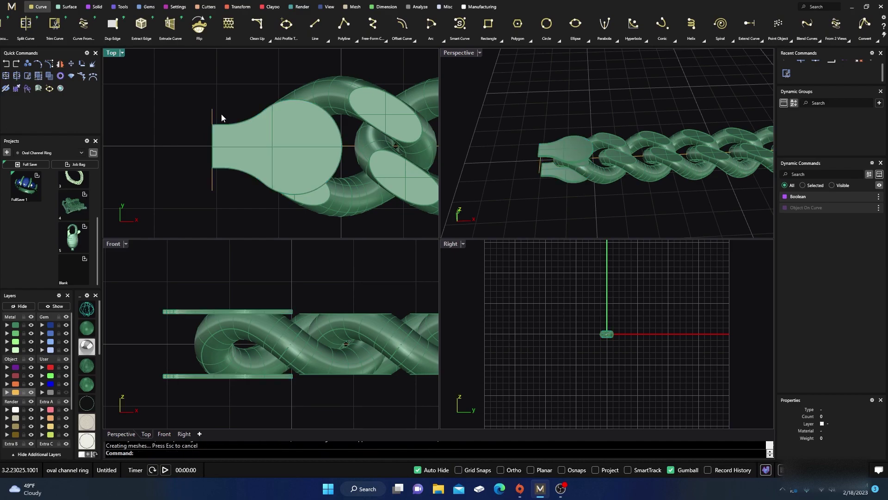
- Assign the cross line used for trimming to the hidden layer User 04
{"action": "left_click", "coordinate": [211, 118]}
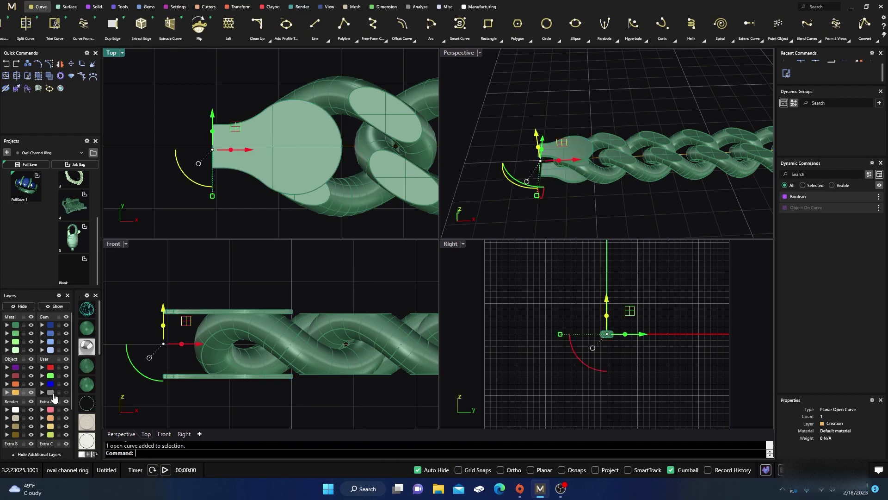
{"action": "left_click", "coordinate": [44, 393]}
{"action": "double_click", "coordinate": [460, 54]}
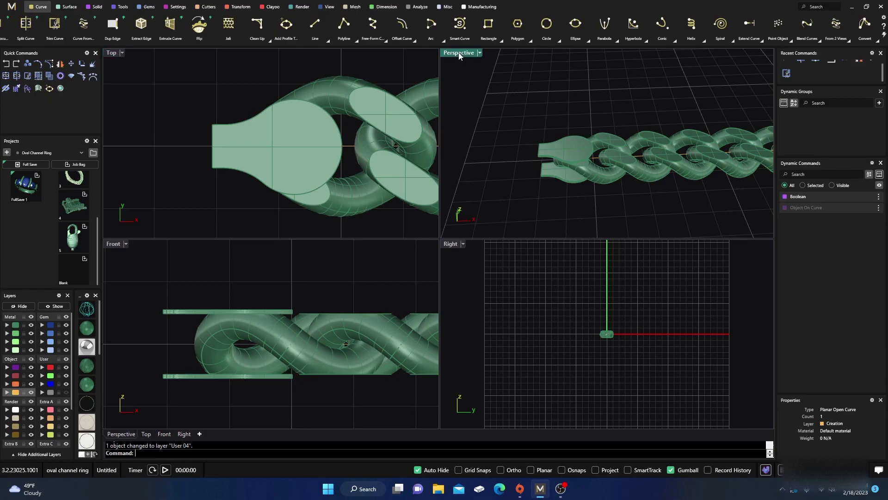
- Duplicate the edges of the cut end faces on both tab plates and join them into closed profile curves
{"action": "right_click_drag", "start_coordinate": [393, 231], "coordinate": [446, 220]}
{"action": "scroll", "coordinate": [336, 291], "scroll_direction": "up", "scroll_amount": 5}
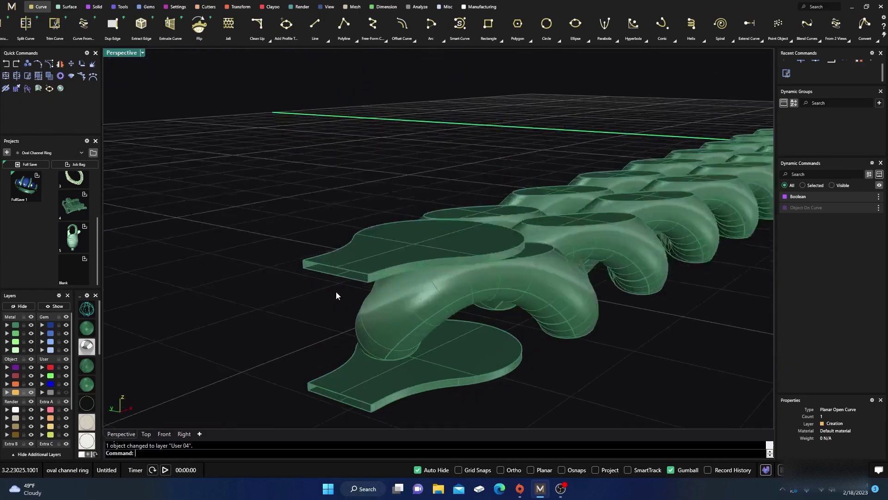
{"action": "scroll", "coordinate": [343, 281], "scroll_direction": "down", "scroll_amount": 4}
{"action": "scroll", "coordinate": [354, 289], "scroll_direction": "up", "scroll_amount": 3}
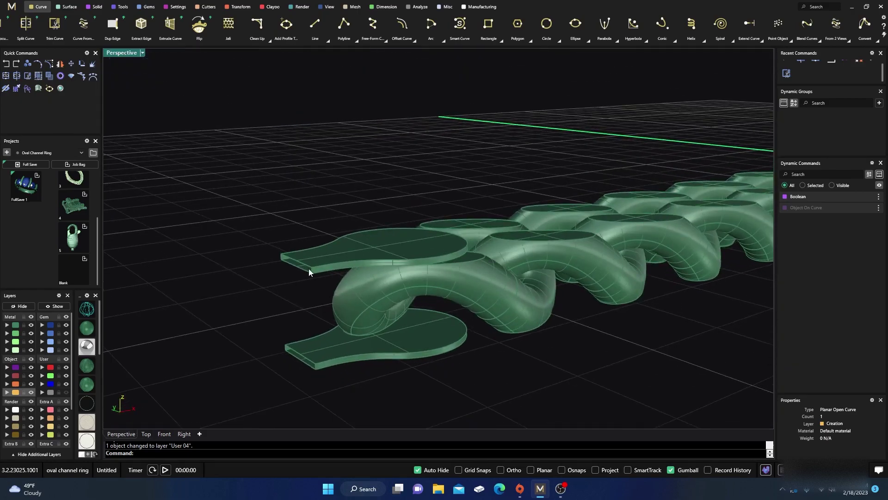
{"action": "right_click_drag", "start_coordinate": [313, 274], "coordinate": [271, 257]}
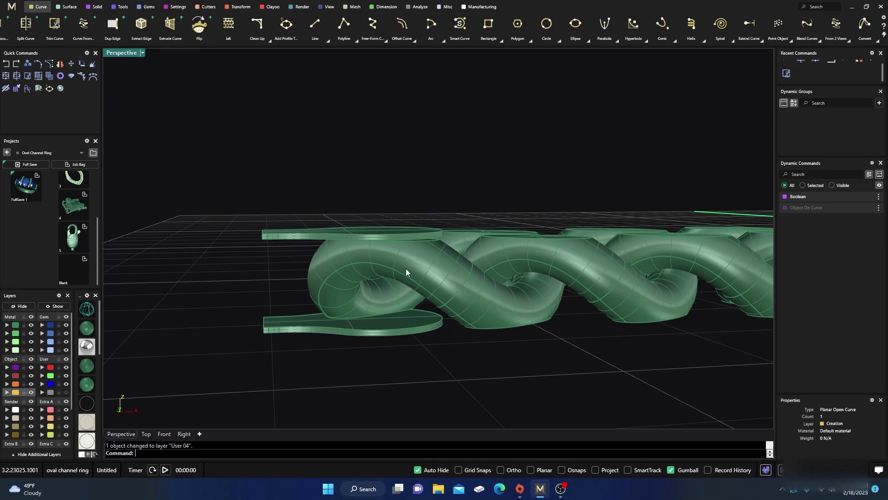
{"action": "right_click_drag", "start_coordinate": [397, 315], "coordinate": [398, 287]}
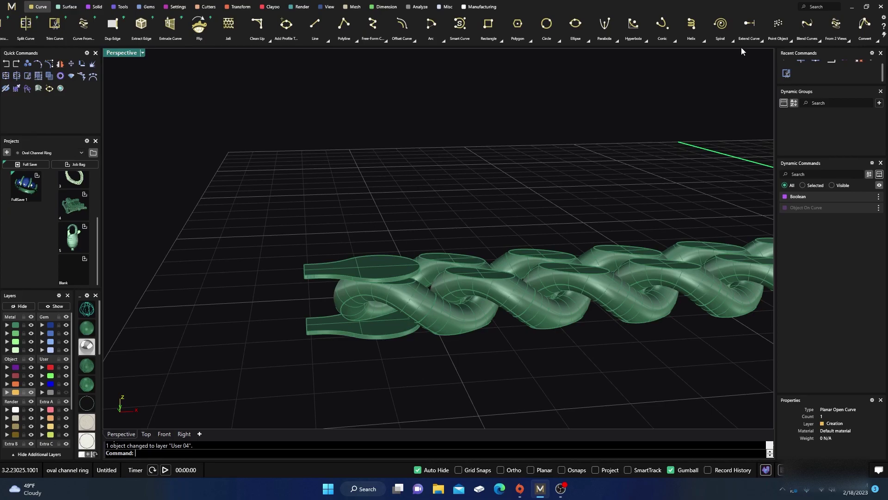
{"action": "scroll", "coordinate": [744, 26], "scroll_direction": "down", "scroll_amount": 3}
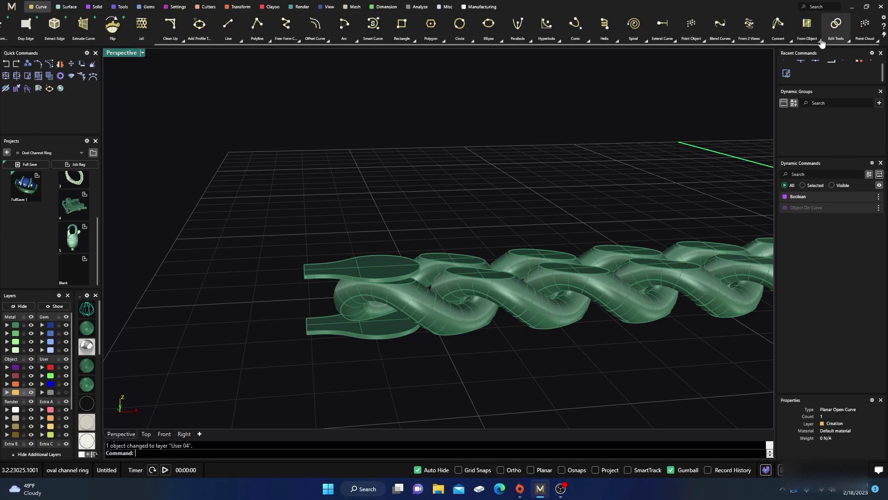
{"action": "left_click", "coordinate": [820, 43]}
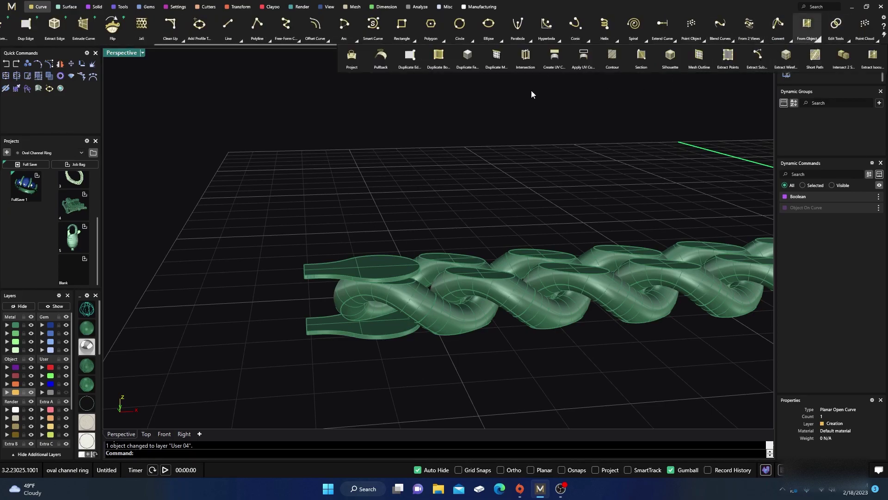
{"action": "left_click", "coordinate": [413, 63]}
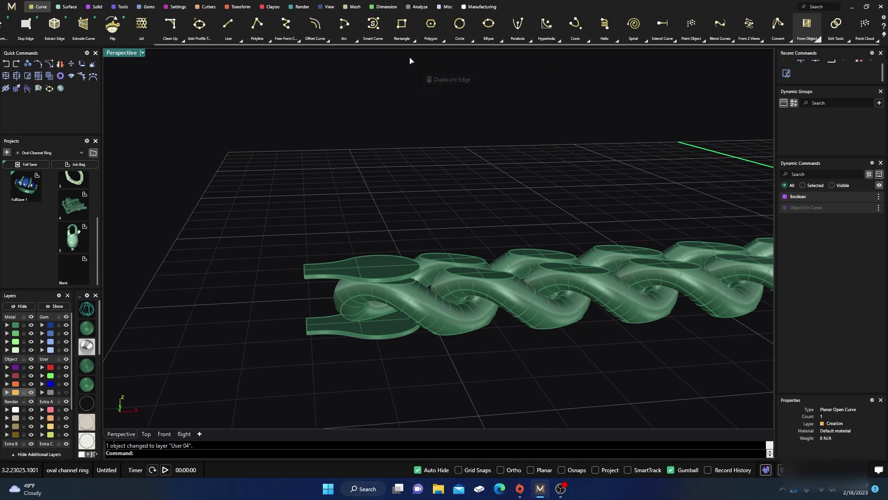
{"action": "double_click", "coordinate": [128, 53]}
{"action": "left_click_drag", "start_coordinate": [144, 289], "coordinate": [169, 390]}
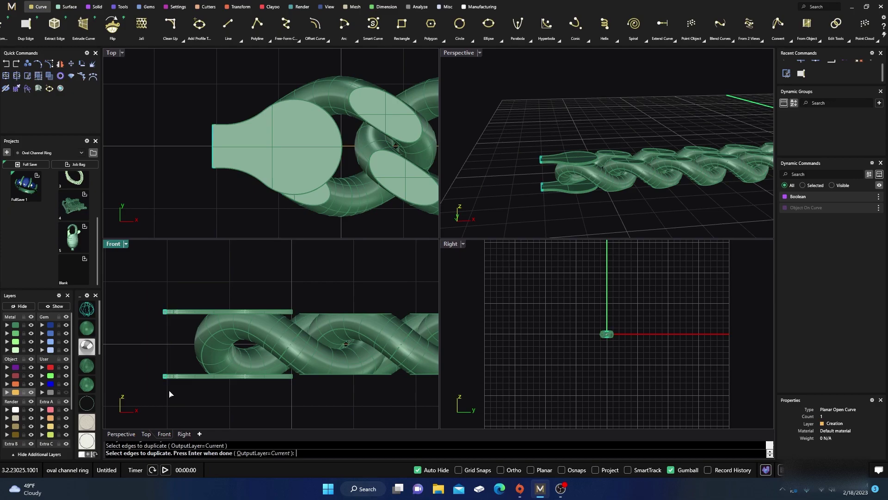
{"action": "scroll", "coordinate": [519, 172], "scroll_direction": "up", "scroll_amount": 6}
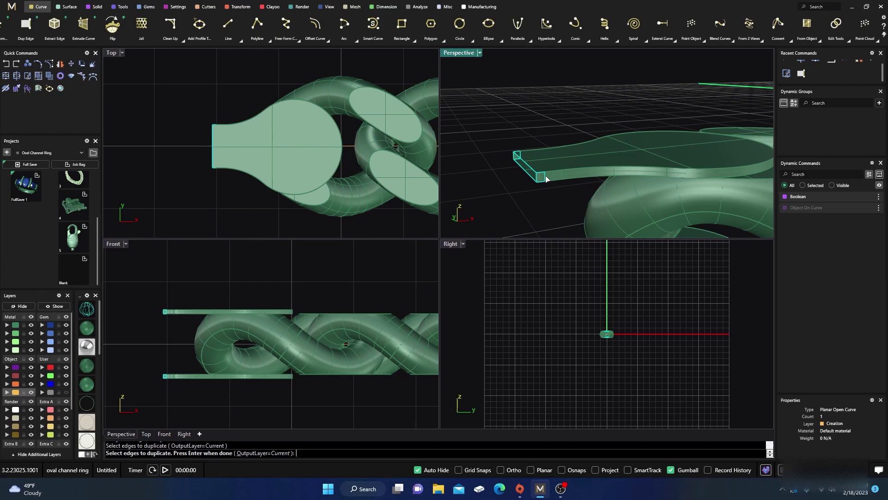
{"action": "left_click", "coordinate": [545, 176], "text": "ctrl"}
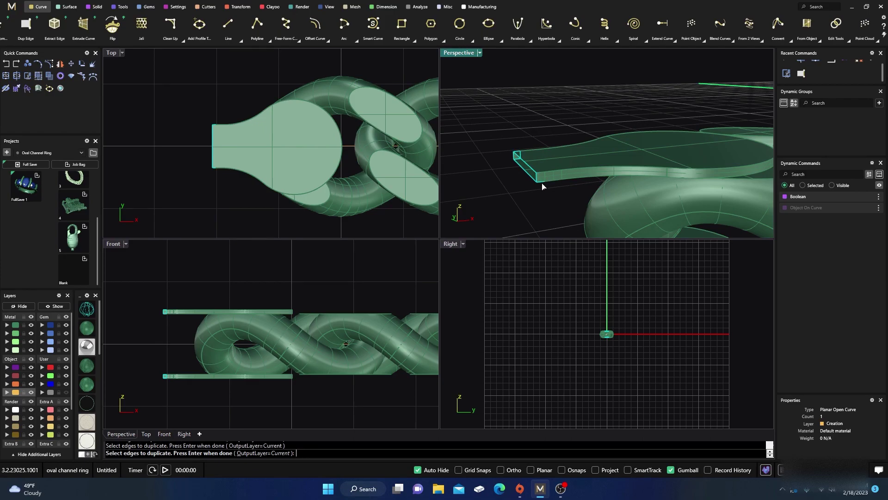
{"action": "scroll", "coordinate": [519, 154], "scroll_direction": "up", "scroll_amount": 3}
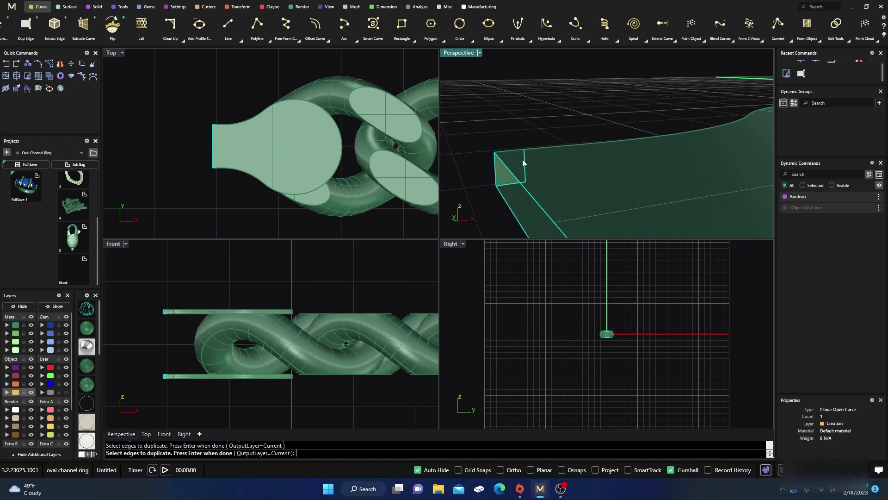
{"action": "scroll", "coordinate": [520, 131], "scroll_direction": "down", "scroll_amount": 3}
{"action": "scroll", "coordinate": [531, 154], "scroll_direction": "down", "scroll_amount": 2}
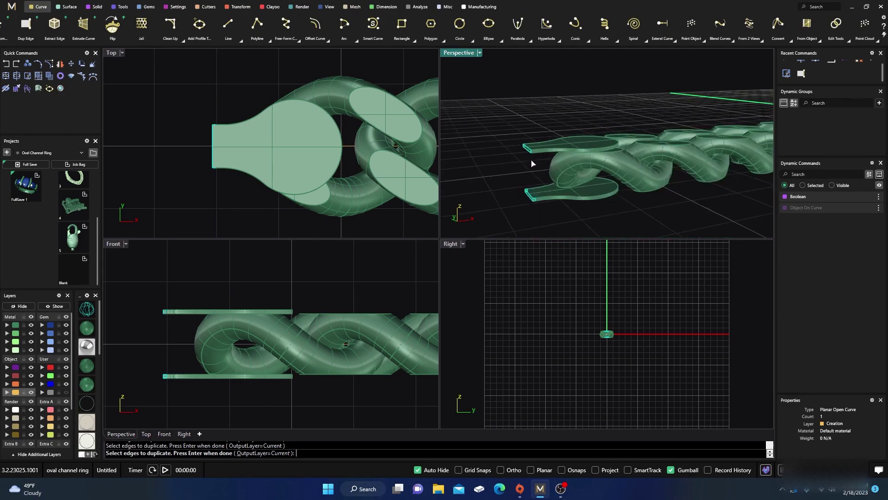
{"action": "scroll", "coordinate": [537, 176], "scroll_direction": "up", "scroll_amount": 6}
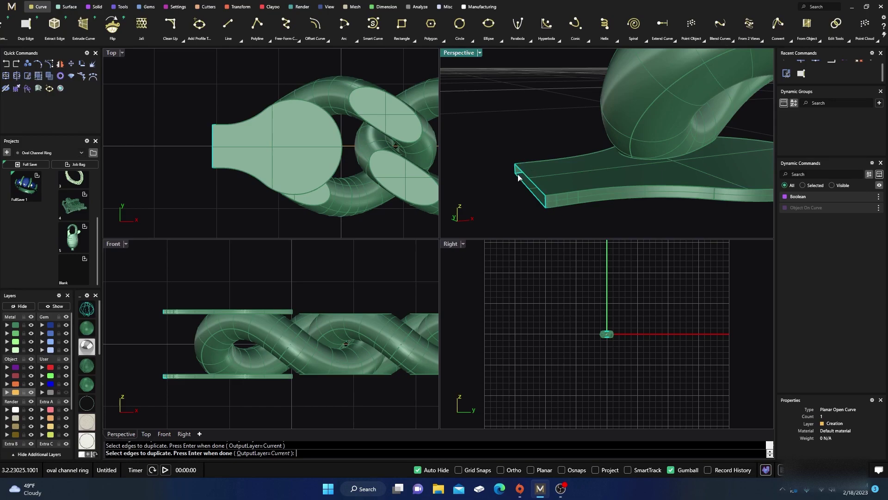
{"action": "scroll", "coordinate": [518, 176], "scroll_direction": "up", "scroll_amount": 3}
{"action": "scroll", "coordinate": [504, 179], "scroll_direction": "down", "scroll_amount": 2}
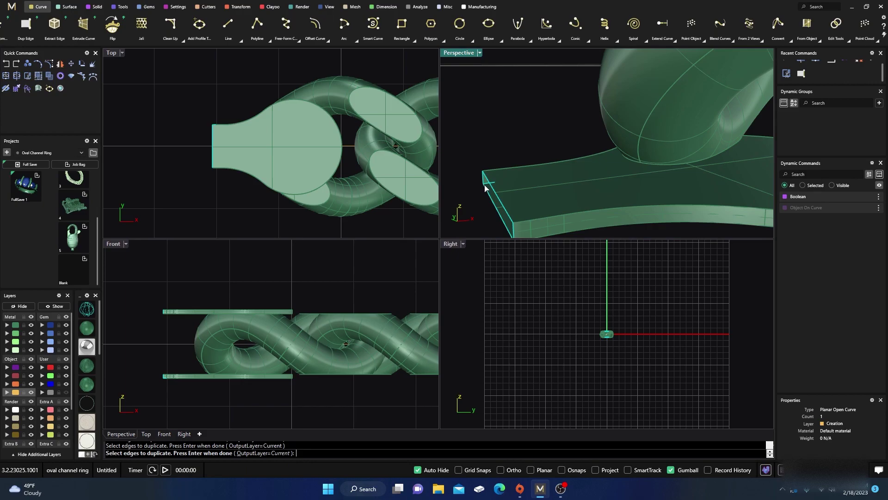
{"action": "scroll", "coordinate": [494, 148], "scroll_direction": "down", "scroll_amount": 3}
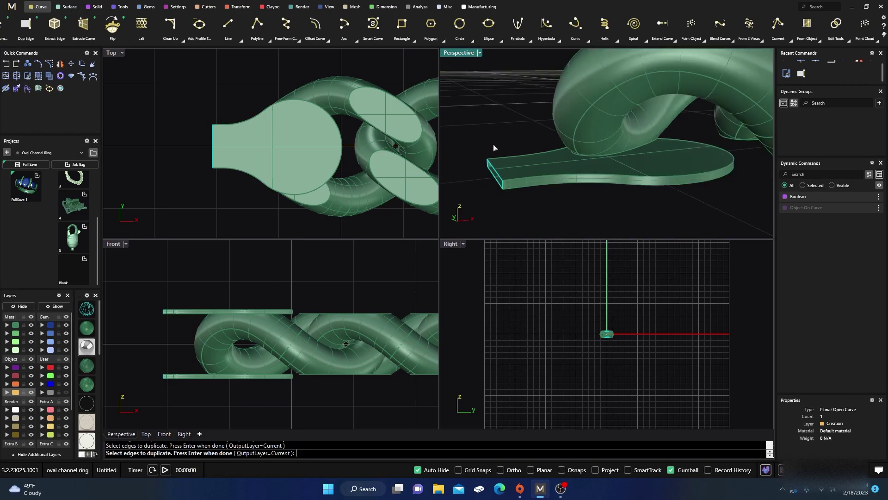
{"action": "key", "text": "Return"}
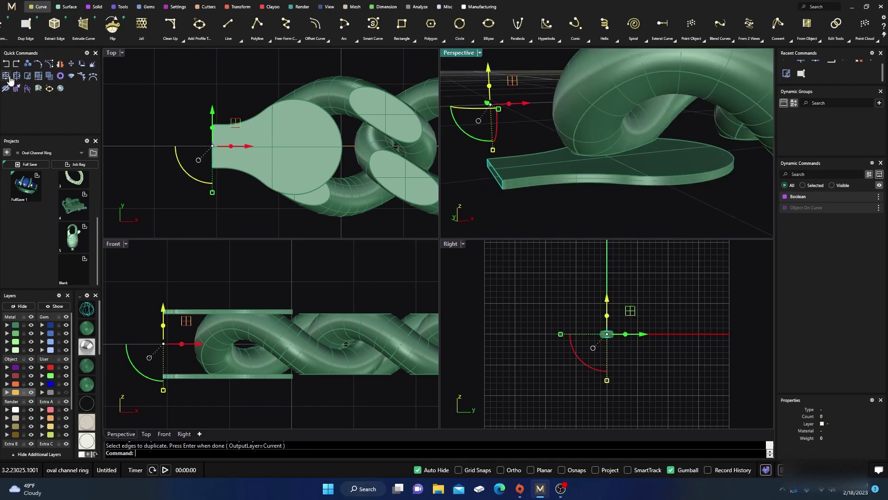
{"action": "left_click", "coordinate": [16, 90]}
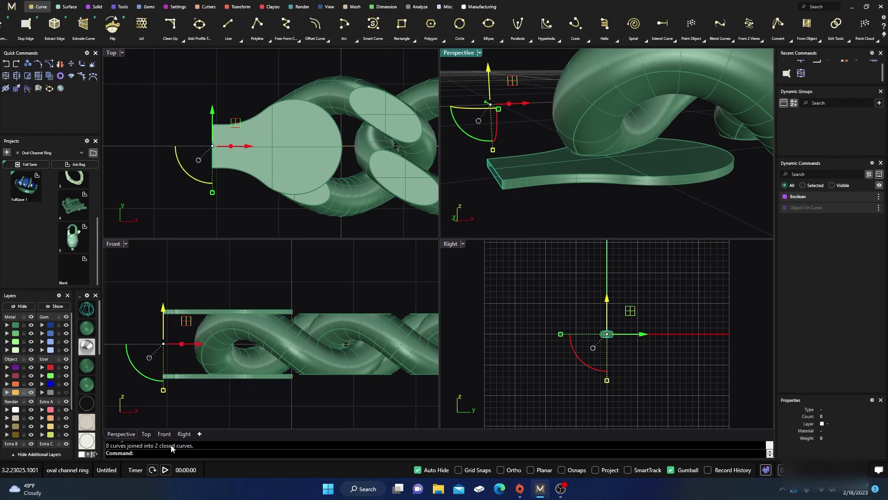
{"action": "left_click", "coordinate": [535, 84]}
- Create a Profile Sweep from the upper plate's end profile to the lower plate's end profile
{"action": "double_click", "coordinate": [460, 55]}
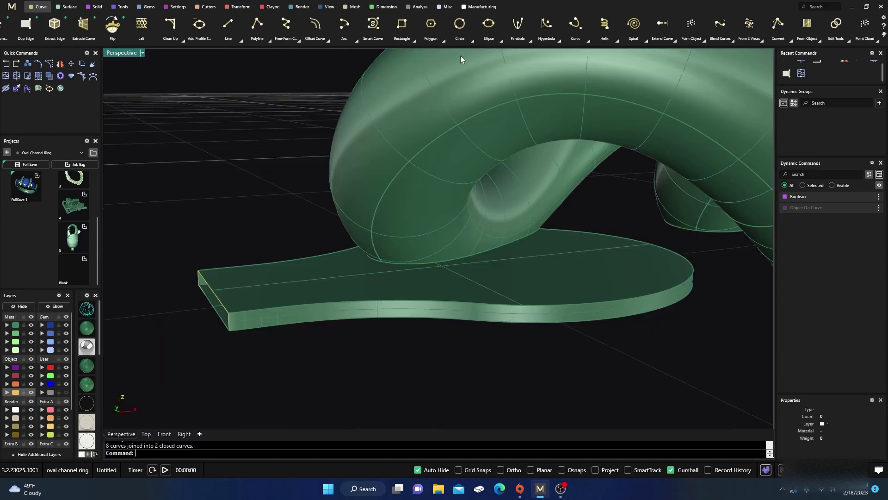
{"action": "right_click_drag", "start_coordinate": [461, 228], "coordinate": [390, 206]}
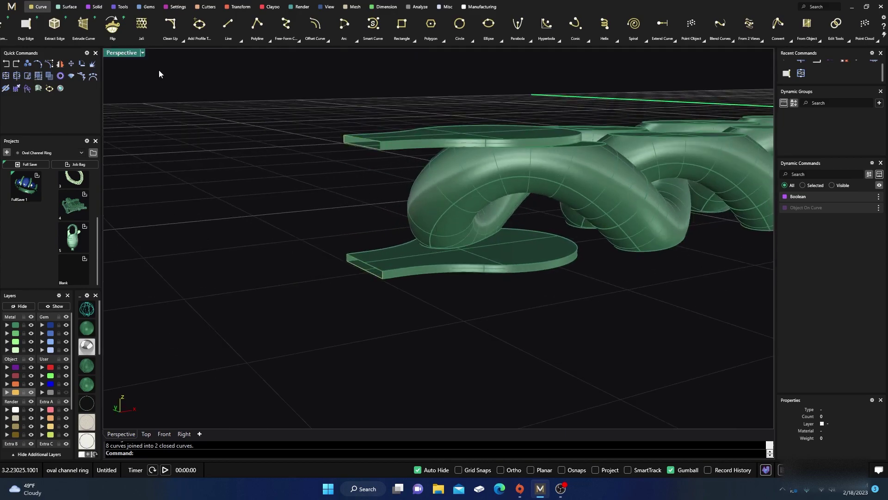
{"action": "left_click", "coordinate": [69, 7]}
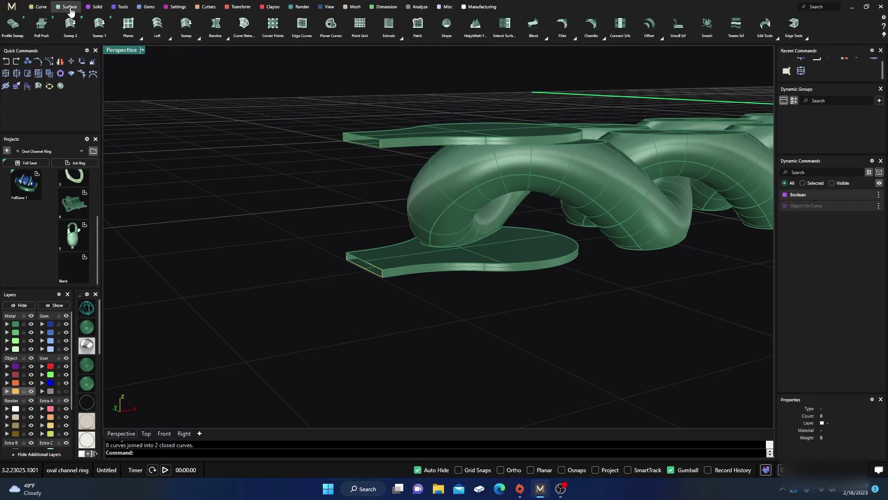
{"action": "left_click", "coordinate": [13, 23]}
{"action": "right_click_drag", "start_coordinate": [354, 168], "coordinate": [339, 172]}
{"action": "scroll", "coordinate": [339, 172], "scroll_direction": "up", "scroll_amount": 5}
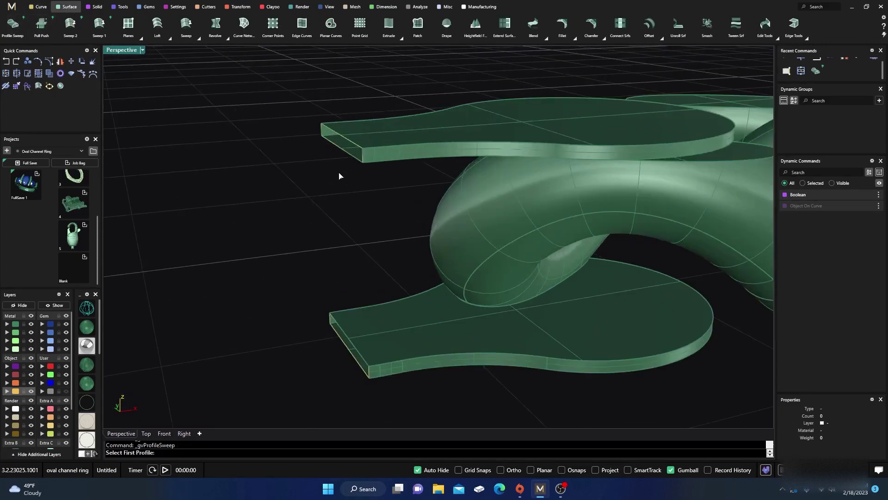
{"action": "left_click", "coordinate": [352, 150]}
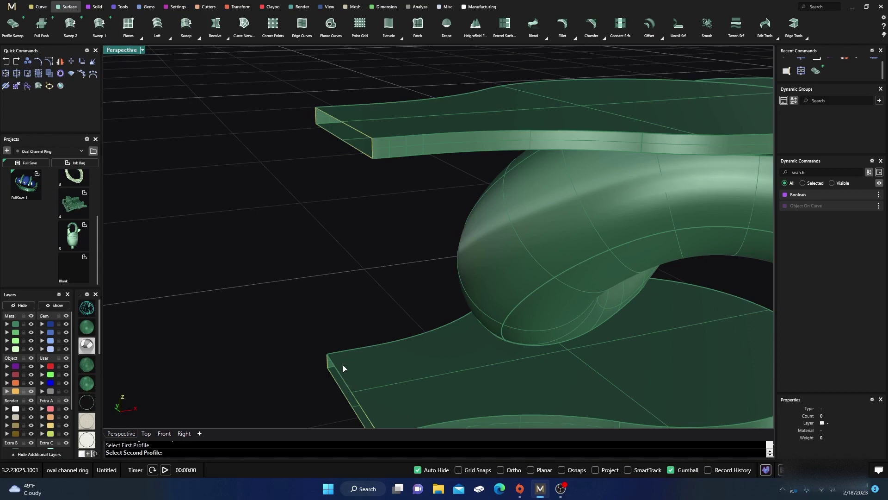
{"action": "left_click", "coordinate": [348, 389]}
{"action": "scroll", "coordinate": [296, 278], "scroll_direction": "down", "scroll_amount": 5}
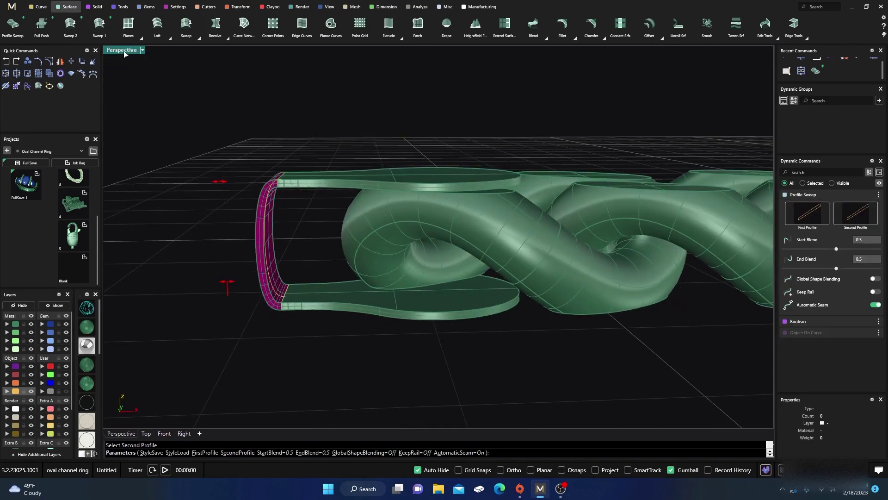
- Set the sweep's start and end blend to 0.9 so it bulges farther from the chain, and finish it
{"action": "double_click", "coordinate": [123, 51]}
{"action": "scroll", "coordinate": [203, 323], "scroll_direction": "down", "scroll_amount": 3}
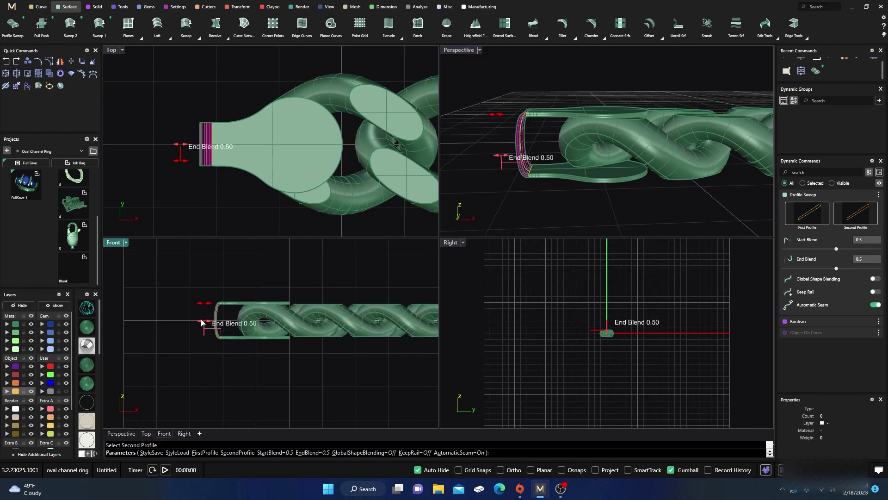
{"action": "left_click_drag", "start_coordinate": [205, 325], "coordinate": [191, 303]}
{"action": "scroll", "coordinate": [210, 332], "scroll_direction": "up", "scroll_amount": 3}
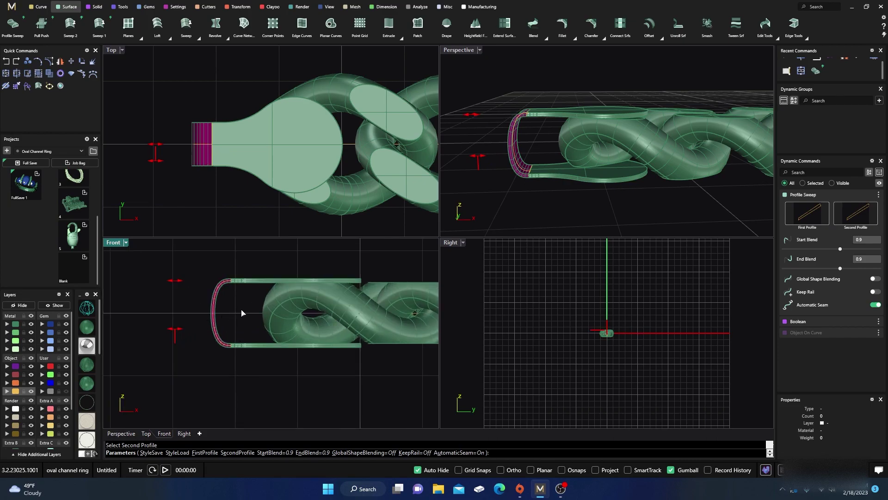
{"action": "key", "text": "Return"}
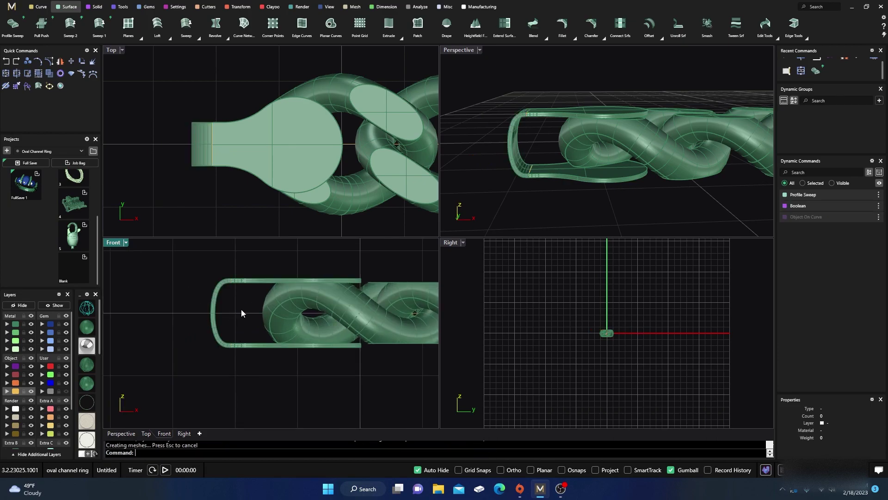
{"action": "left_click", "coordinate": [196, 152]}
{"action": "right_click_drag", "start_coordinate": [261, 230], "coordinate": [235, 227]}
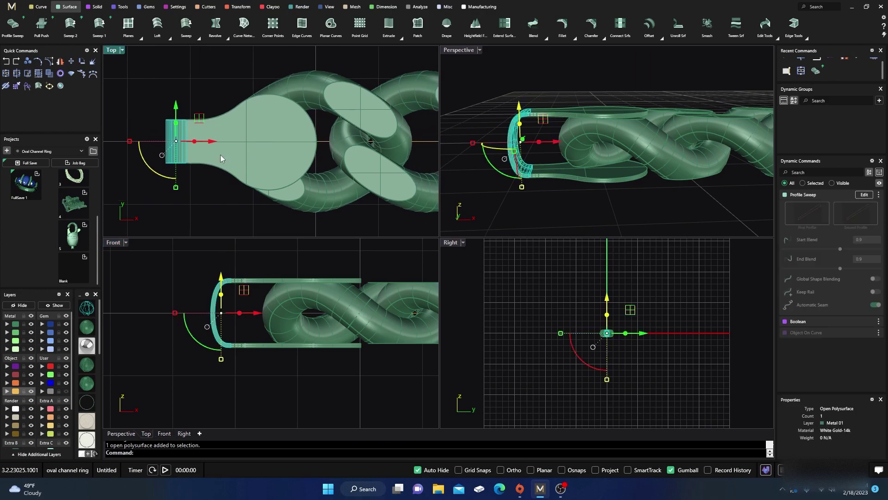
{"action": "right_click_drag", "start_coordinate": [220, 155], "coordinate": [241, 156]}
{"action": "left_click", "coordinate": [238, 7]}
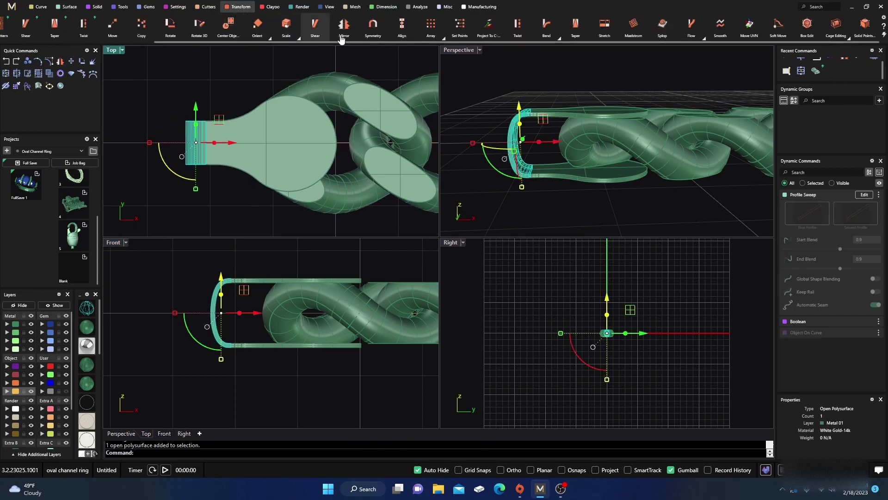
{"action": "left_click", "coordinate": [848, 38]}
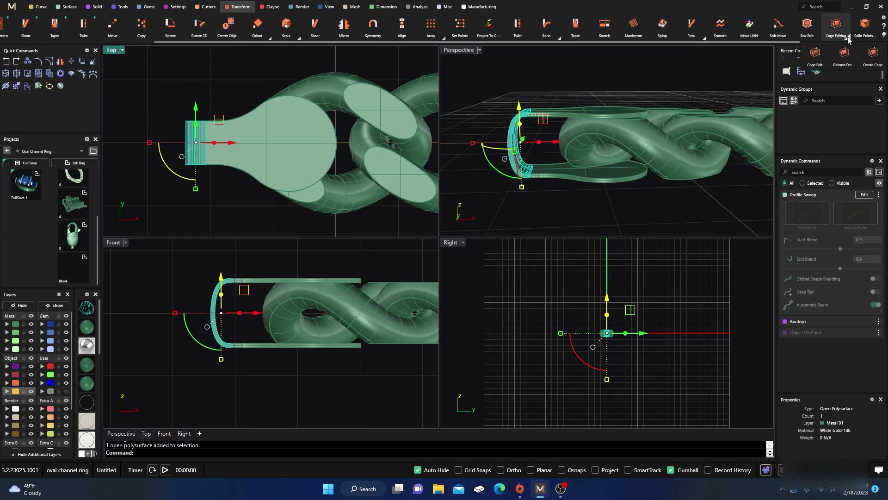
{"action": "left_click", "coordinate": [816, 54]}
{"action": "left_click", "coordinate": [196, 143]}
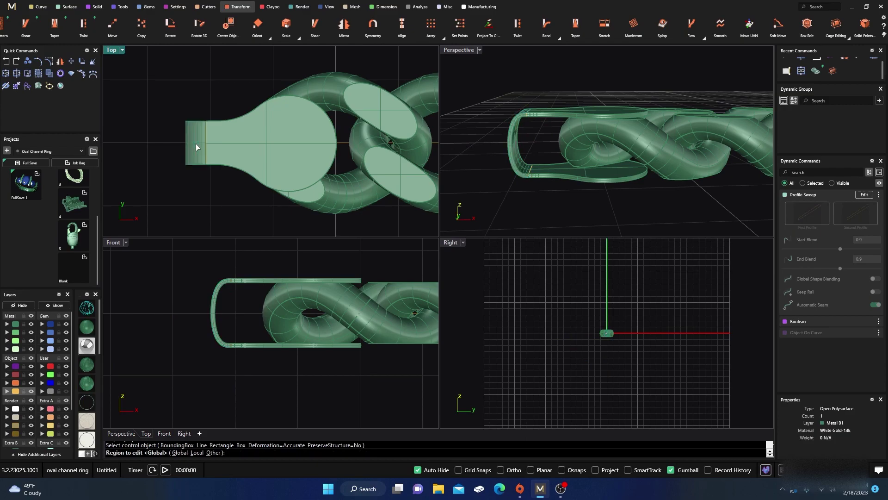
{"action": "left_click", "coordinate": [177, 453]}
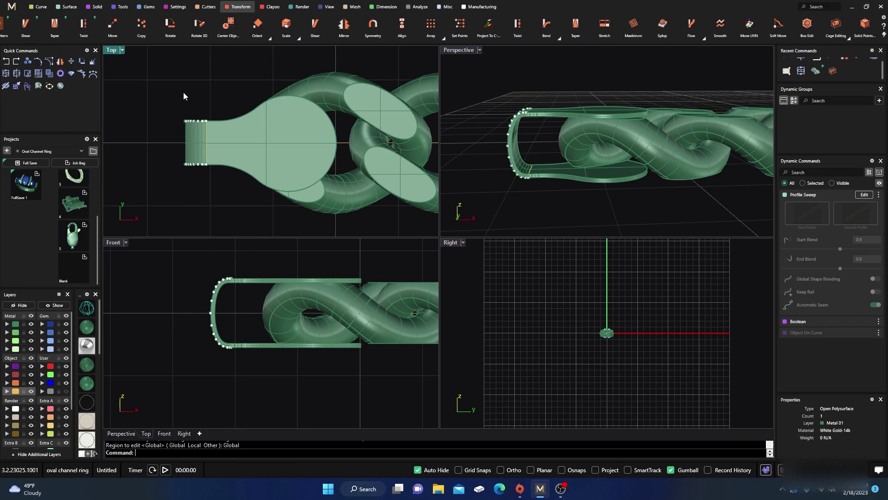
{"action": "key", "text": "Escape"}
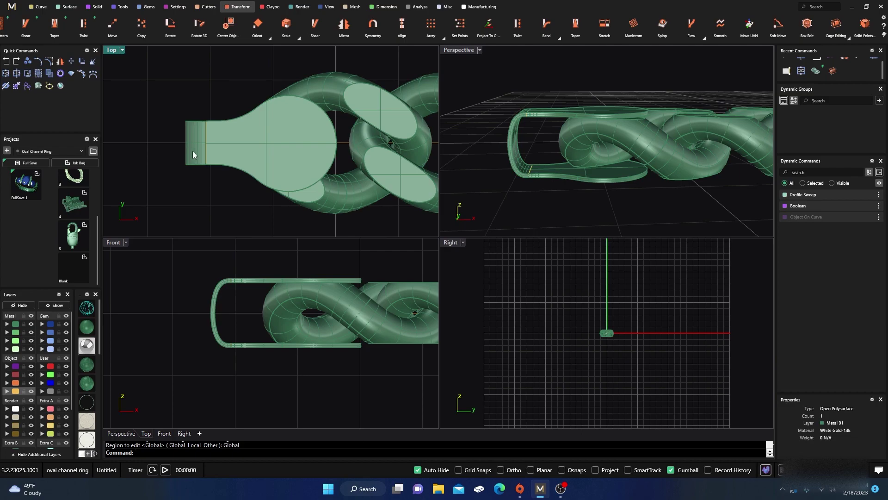
- Apply Cage Edit to the U-shaped bridge with a world-aligned bounding box, 4 points and degree 3 in each direction, and a global region
{"action": "scroll", "coordinate": [813, 41], "scroll_direction": "left", "scroll_amount": 2}
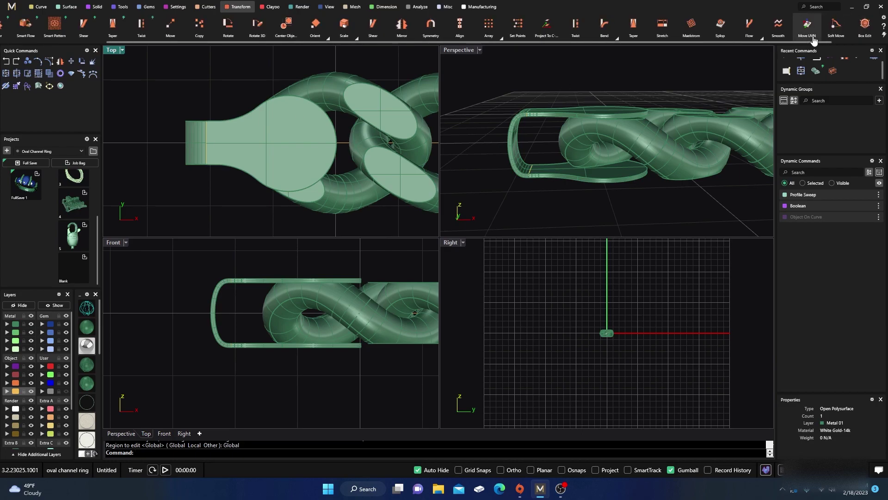
{"action": "scroll", "coordinate": [813, 41], "scroll_direction": "right", "scroll_amount": 2}
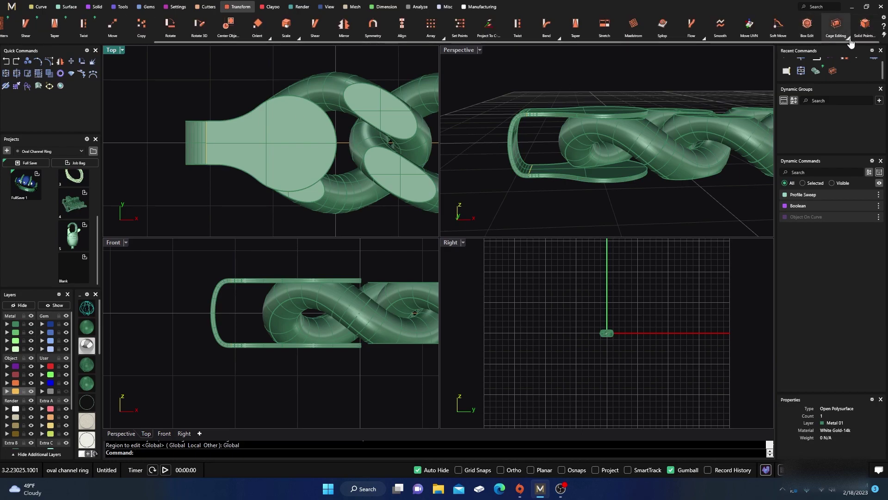
{"action": "left_click", "coordinate": [836, 27]}
{"action": "left_click", "coordinate": [816, 55]}
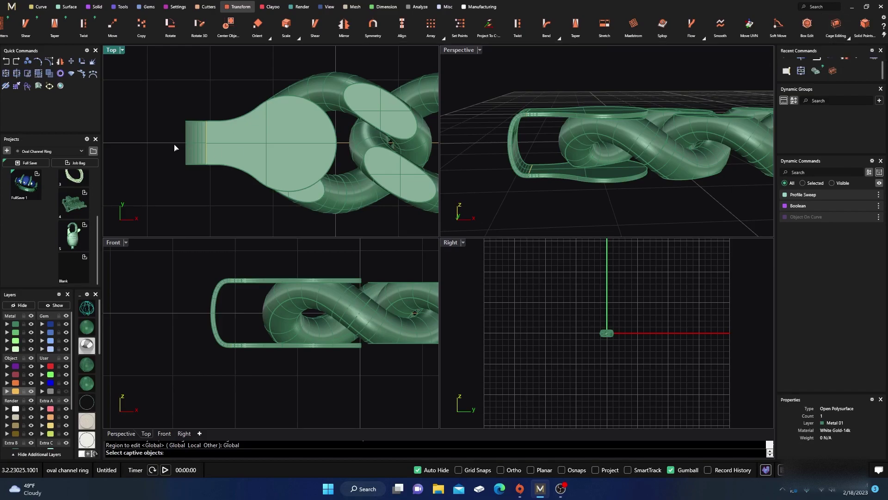
{"action": "left_click", "coordinate": [197, 154]}
{"action": "key", "text": "Return"}
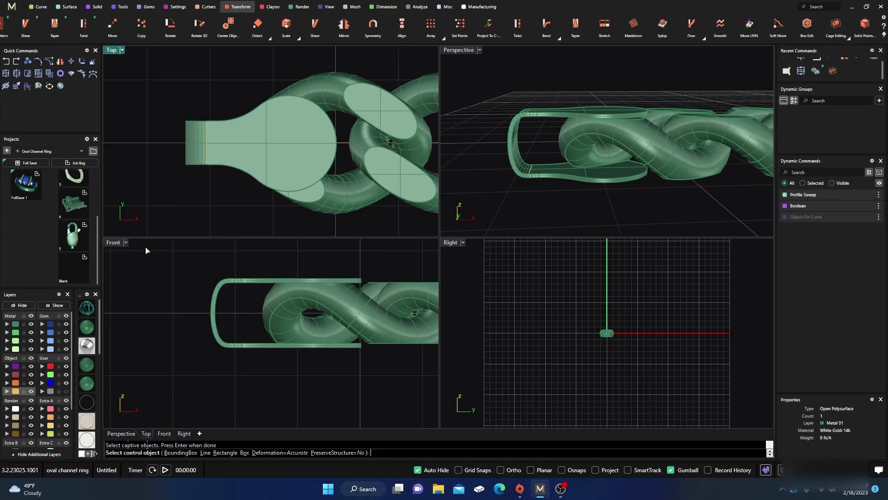
{"action": "left_click", "coordinate": [176, 453]}
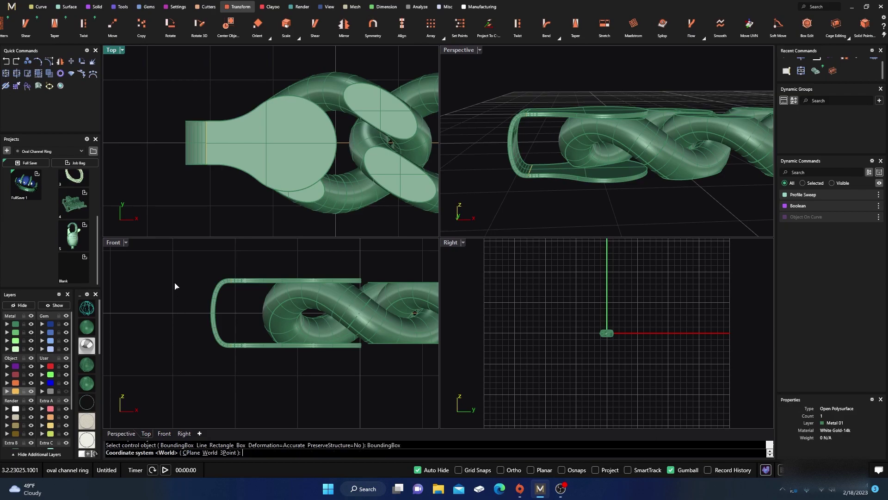
{"action": "key", "text": "Return"}
{"action": "key", "text": "Return"}
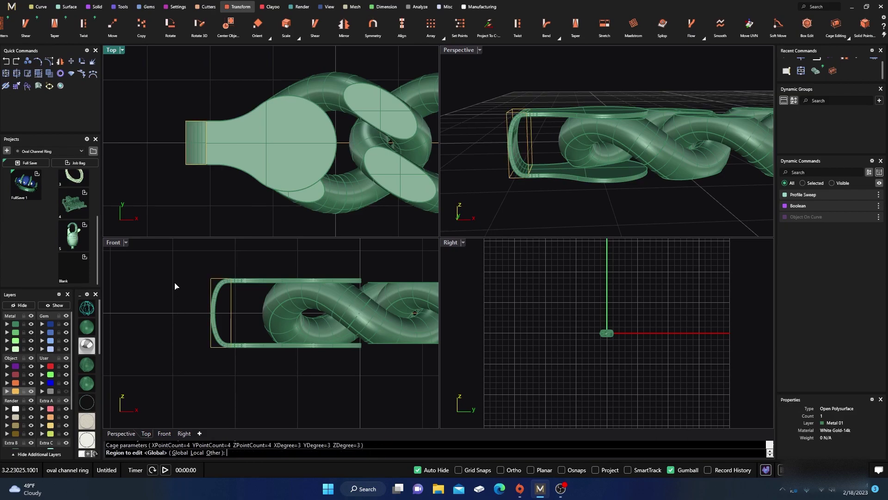
{"action": "key", "text": "Return"}
- Scale the outer three, two and one rows of cage points inward in turn to taper the bridge toward its outer end
{"action": "scroll", "coordinate": [188, 137], "scroll_direction": "up", "scroll_amount": 3}
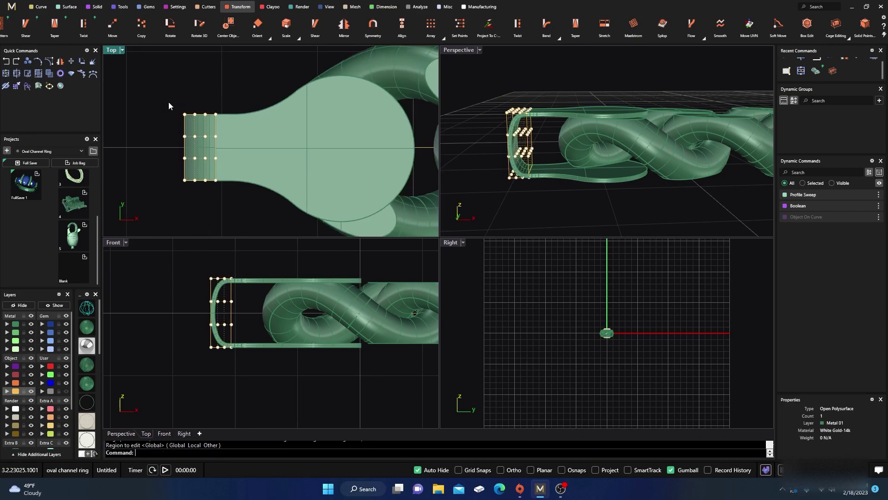
{"action": "left_click_drag", "start_coordinate": [169, 101], "coordinate": [210, 201]}
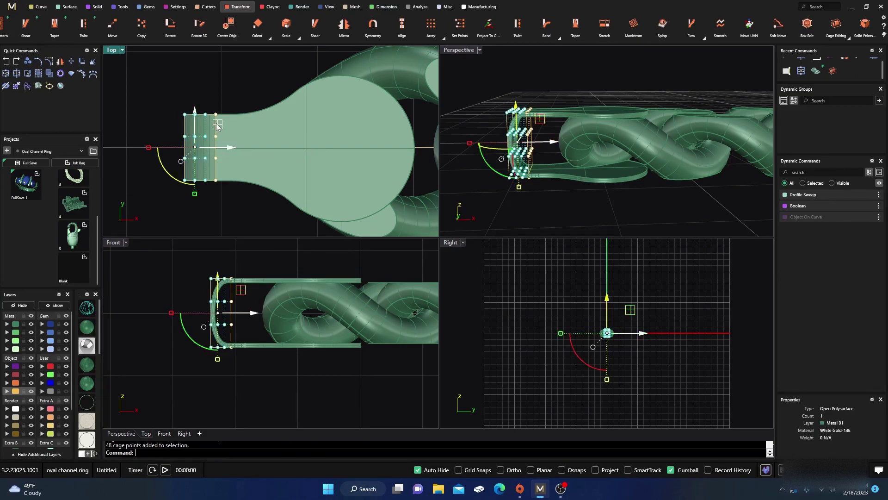
{"action": "left_click_drag", "start_coordinate": [217, 126], "coordinate": [215, 131]}
{"action": "left_click", "coordinate": [159, 122]}
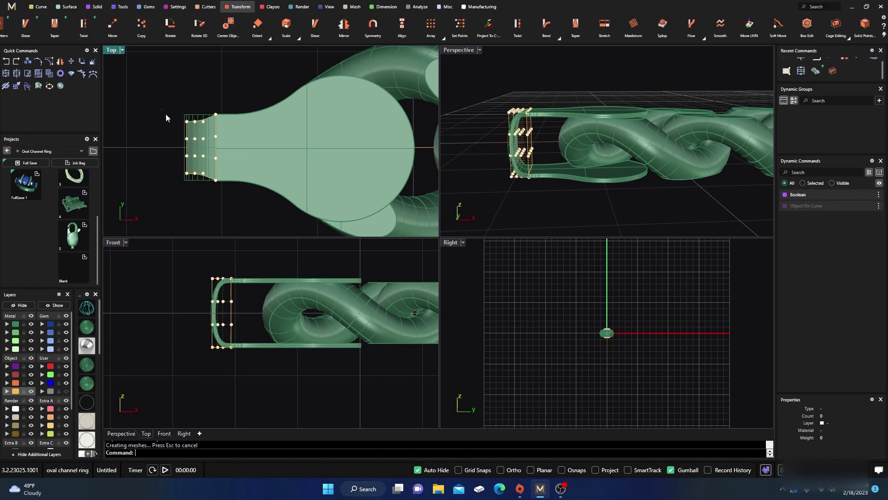
{"action": "left_click_drag", "start_coordinate": [160, 109], "coordinate": [197, 182]}
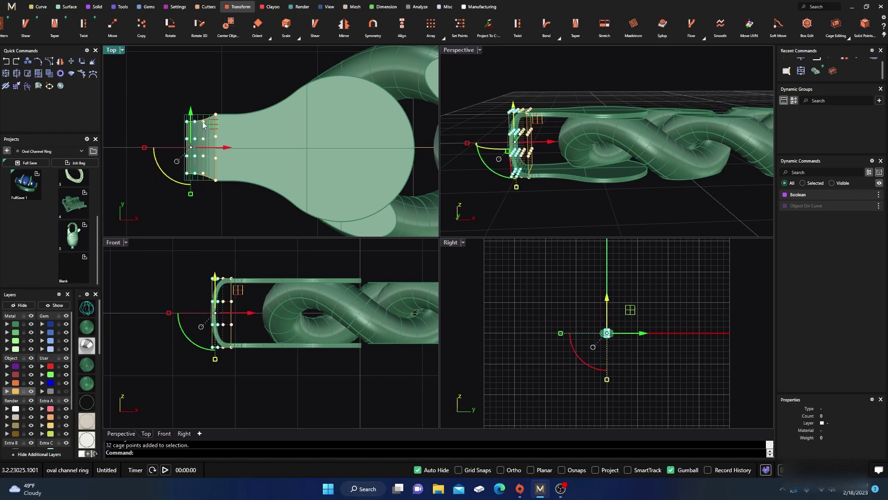
{"action": "left_click_drag", "start_coordinate": [213, 128], "coordinate": [195, 182]}
{"action": "left_click", "coordinate": [160, 114]}
{"action": "left_click_drag", "start_coordinate": [211, 126], "coordinate": [210, 134]}
{"action": "left_click", "coordinate": [217, 87]}
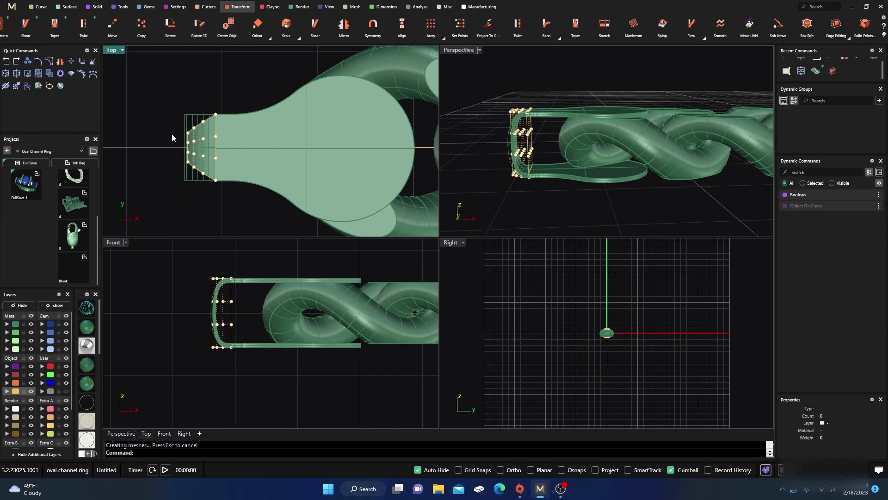
{"action": "key", "text": "Escape"}
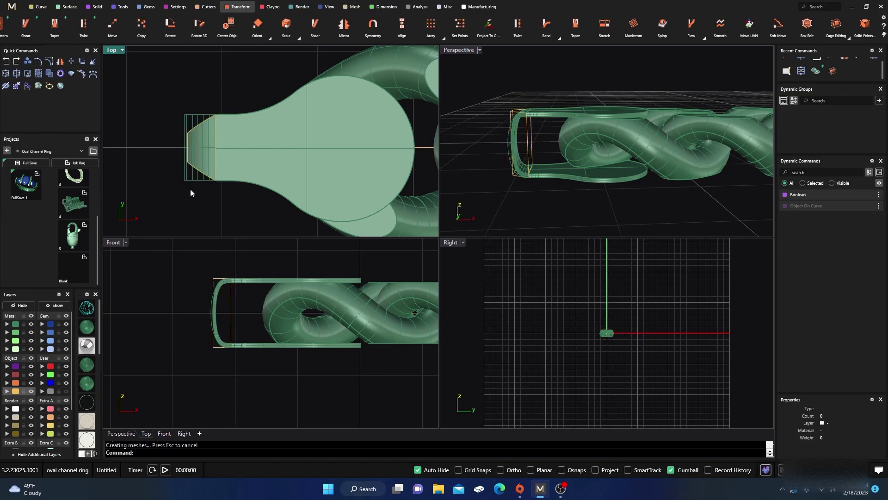
- Delete the leftover untapered bridge outline and assign the cage control and construction curves to the hidden layer User 04
{"action": "left_click", "coordinate": [185, 179]}
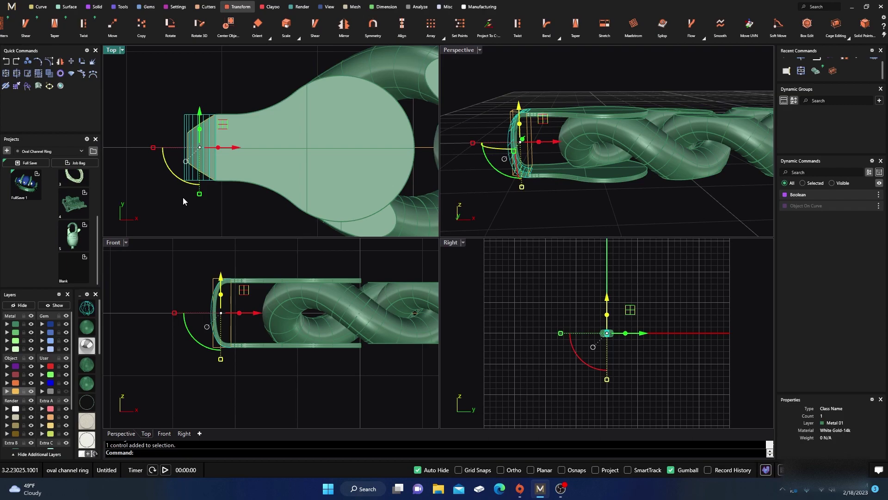
{"action": "key", "text": "Delete"}
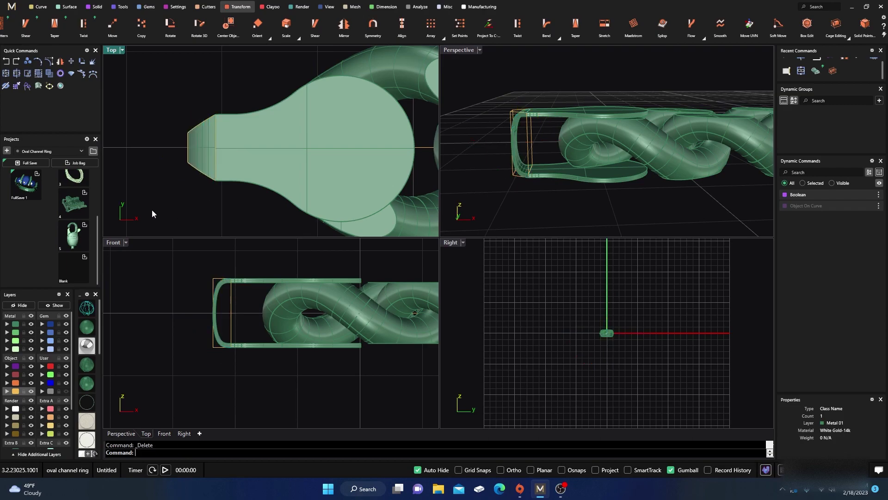
{"action": "left_click", "coordinate": [7, 391]}
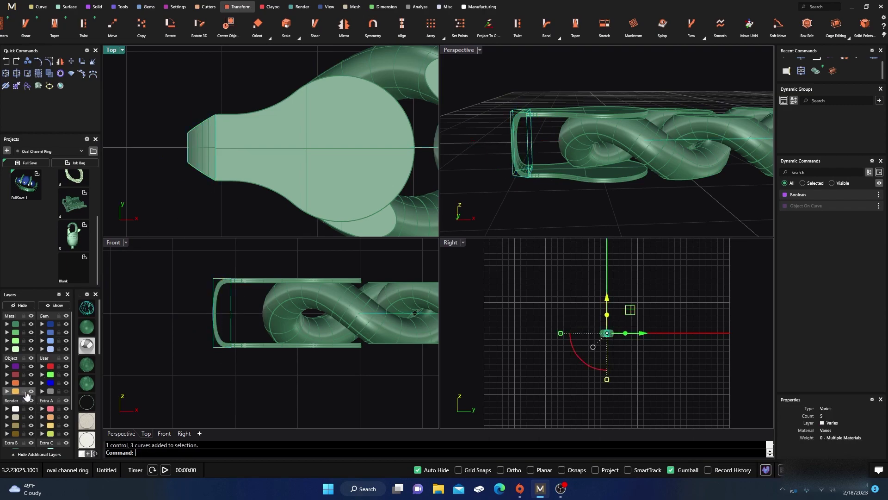
{"action": "left_click", "coordinate": [50, 391]}
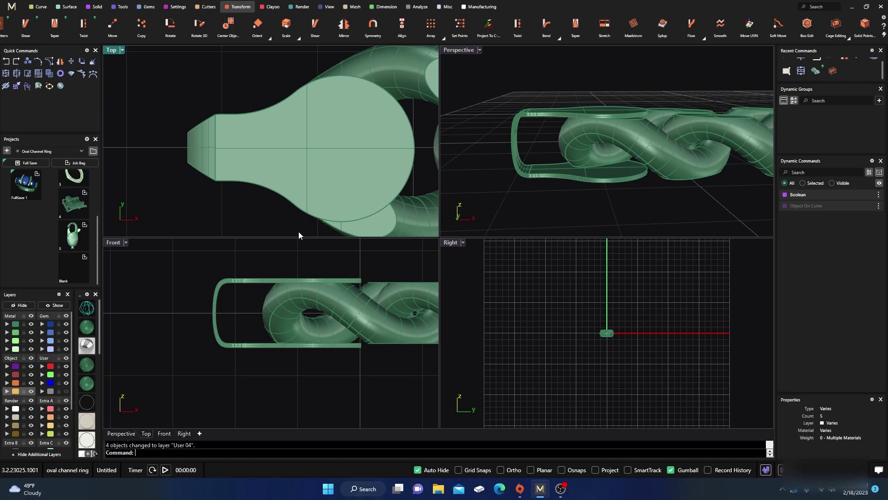
- Join the two tab plates and the tapered bridge into a single closed polysurface
{"action": "double_click", "coordinate": [467, 54]}
{"action": "scroll", "coordinate": [257, 236], "scroll_direction": "down", "scroll_amount": 7}
{"action": "right_click_drag", "start_coordinate": [258, 236], "coordinate": [273, 258]}
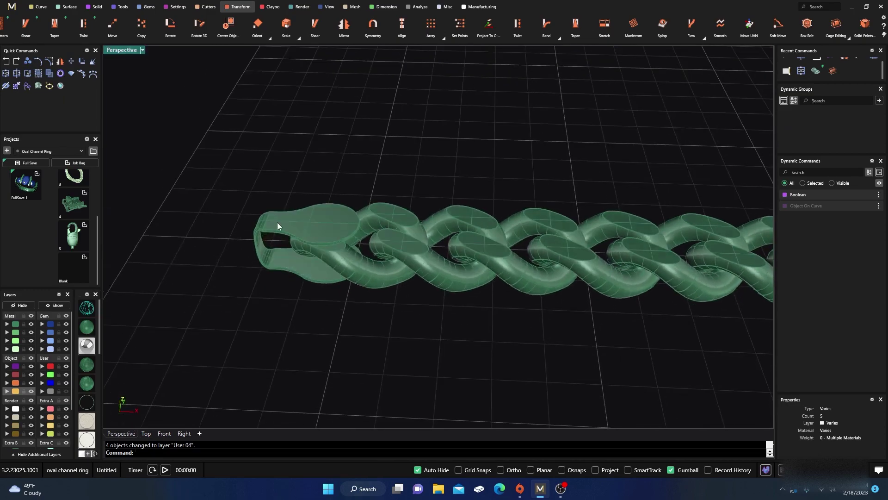
{"action": "left_click", "coordinate": [273, 257]}
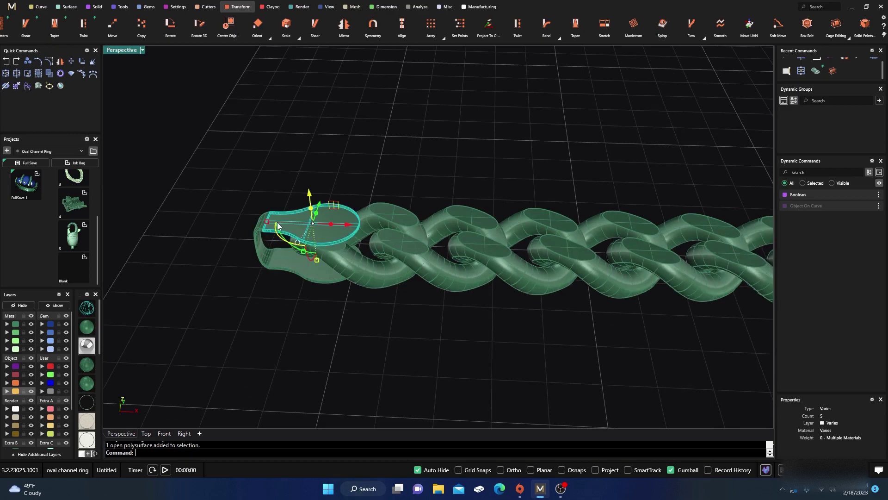
{"action": "left_click", "coordinate": [275, 260], "text": "shift"}
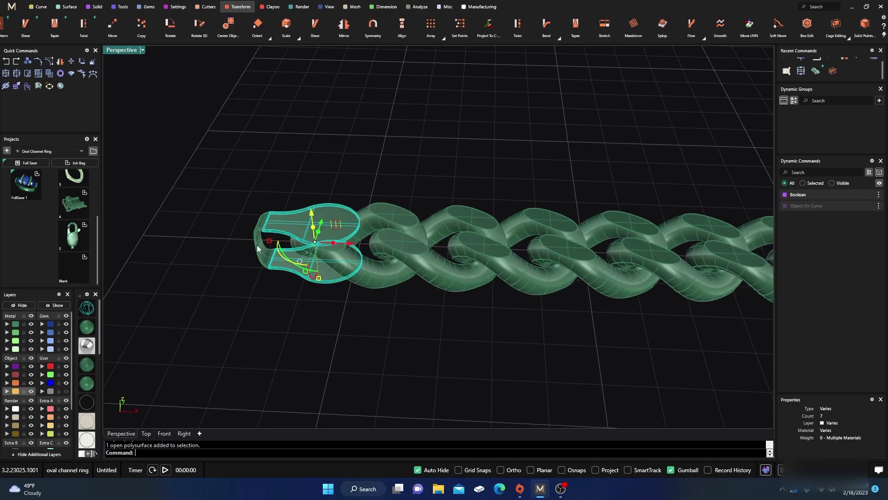
{"action": "left_click", "coordinate": [9, 75]}
{"action": "left_click", "coordinate": [198, 128]}
{"action": "left_click", "coordinate": [284, 214]}
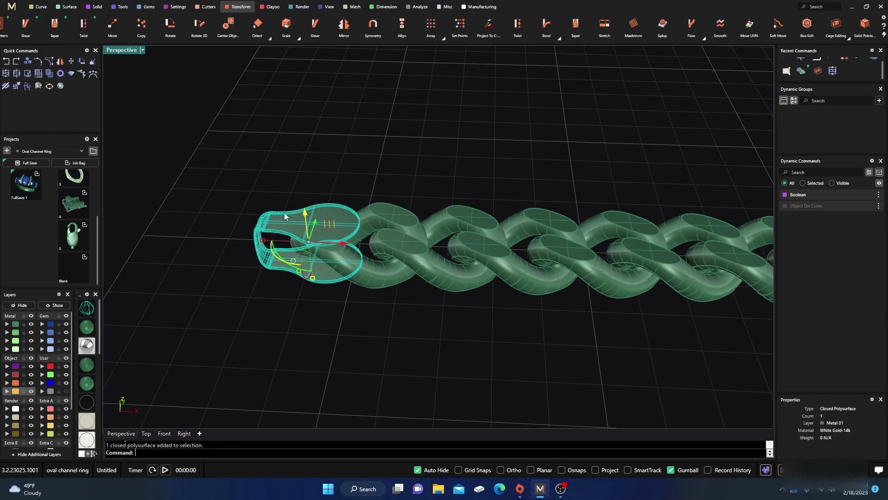
- Duplicate the finished end connector along the X axis to a spot beyond the chain's opposite end
{"action": "scroll", "coordinate": [180, 216], "scroll_direction": "down", "scroll_amount": 10}
{"action": "right_click_drag", "start_coordinate": [191, 242], "coordinate": [218, 284]}
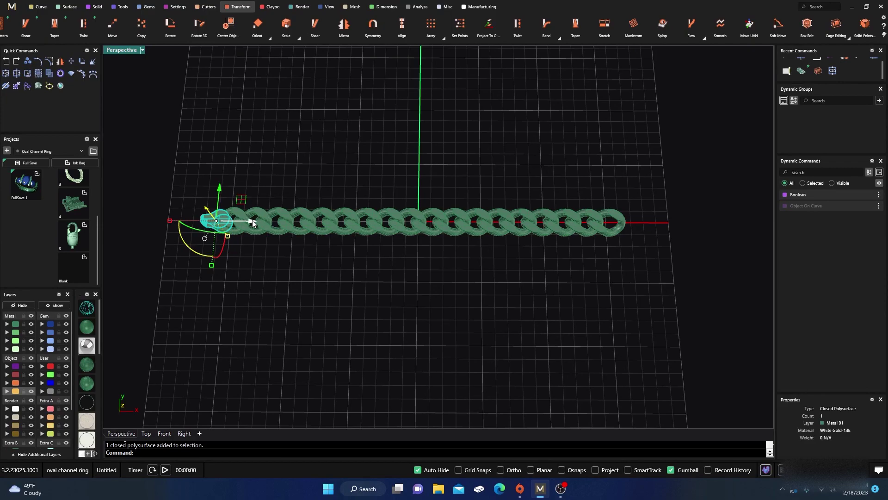
{"action": "left_click_drag", "start_coordinate": [252, 222], "coordinate": [692, 255]}
{"action": "left_click", "coordinate": [602, 296]}
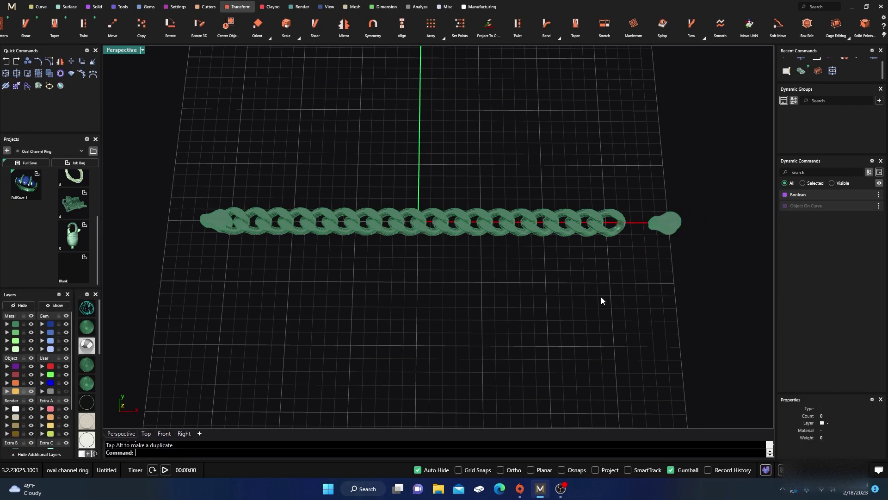
- Rotate the duplicated connector 180° in plan and move it along X onto the last chain link
{"action": "scroll", "coordinate": [454, 262], "scroll_direction": "down", "scroll_amount": 6}
{"action": "right_click_drag", "start_coordinate": [454, 262], "coordinate": [504, 332]}
{"action": "scroll", "coordinate": [574, 253], "scroll_direction": "up", "scroll_amount": 8}
{"action": "left_click", "coordinate": [524, 214]}
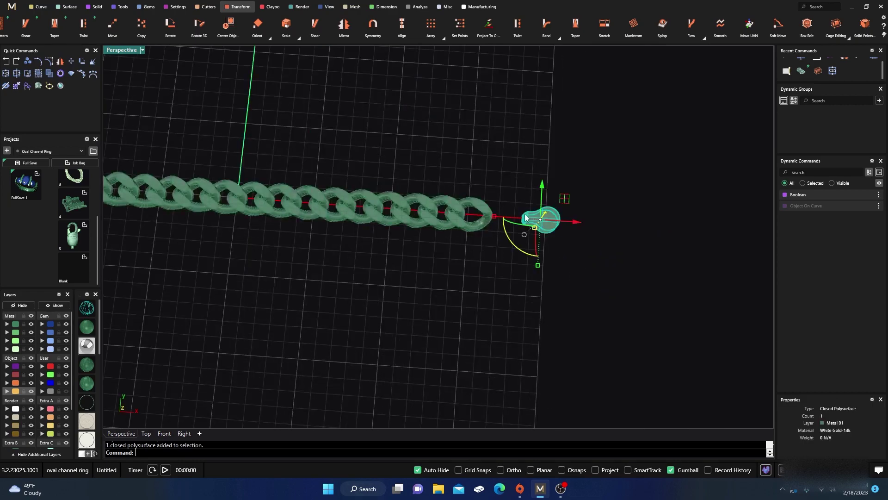
{"action": "right_click_drag", "start_coordinate": [509, 265], "coordinate": [506, 295]}
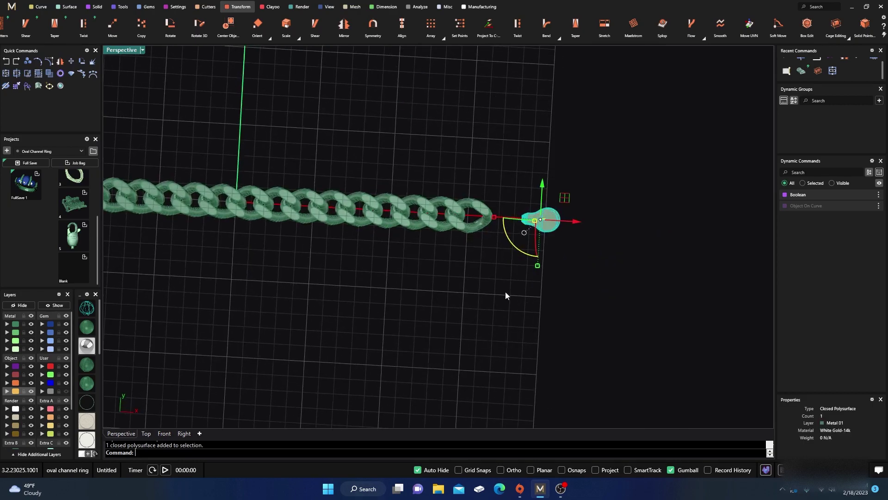
{"action": "left_click", "coordinate": [506, 243]}
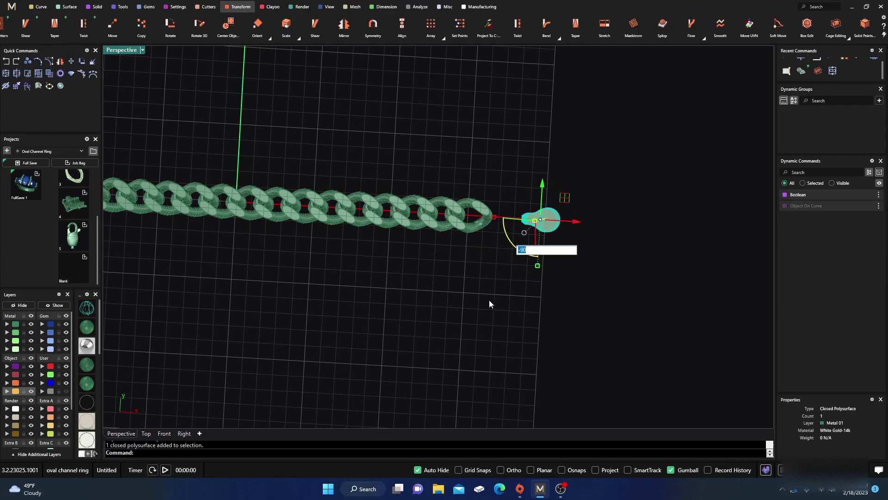
{"action": "type", "text": "180"}
{"action": "key", "text": "Return"}
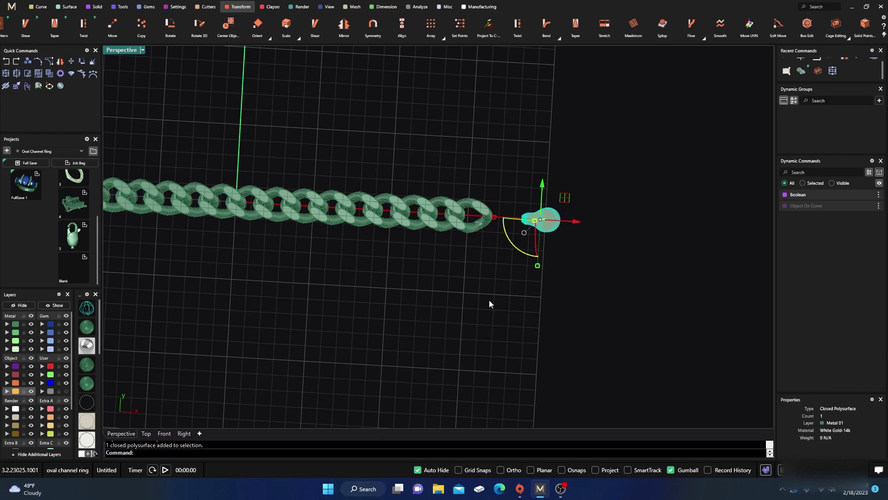
{"action": "left_click_drag", "start_coordinate": [505, 218], "coordinate": [452, 214]}
{"action": "left_click", "coordinate": [418, 157]}
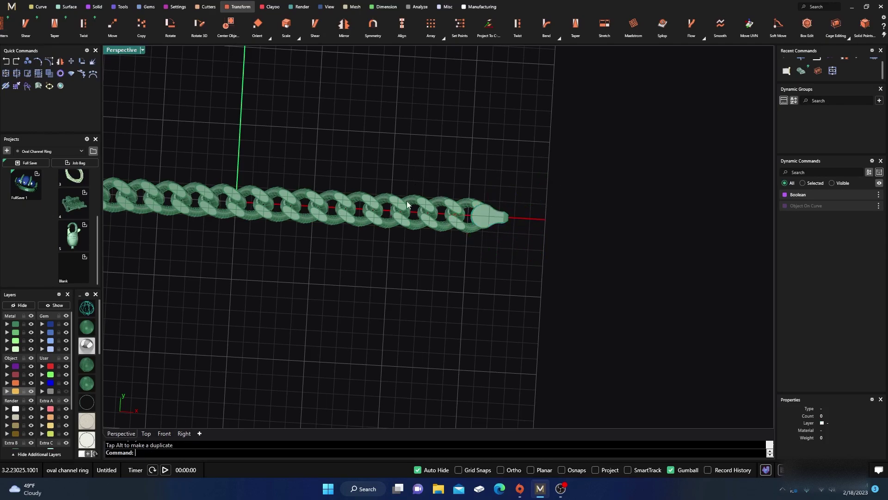
- Insert the saved lobster clasp from the project's blank 5 and move it along X to just beyond the original connector
{"action": "scroll", "coordinate": [401, 273], "scroll_direction": "down", "scroll_amount": 5}
{"action": "right_click_drag", "start_coordinate": [444, 296], "coordinate": [415, 283]}
{"action": "scroll", "coordinate": [232, 199], "scroll_direction": "up", "scroll_amount": 8}
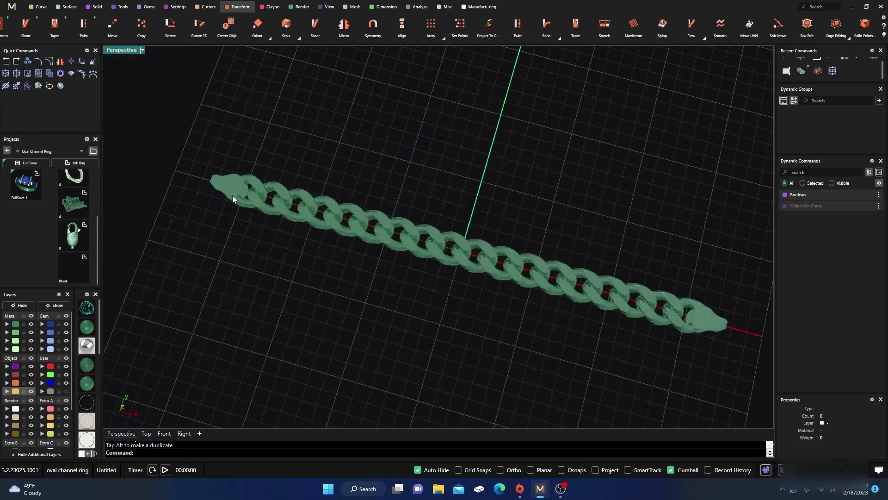
{"action": "scroll", "coordinate": [250, 236], "scroll_direction": "down", "scroll_amount": 8}
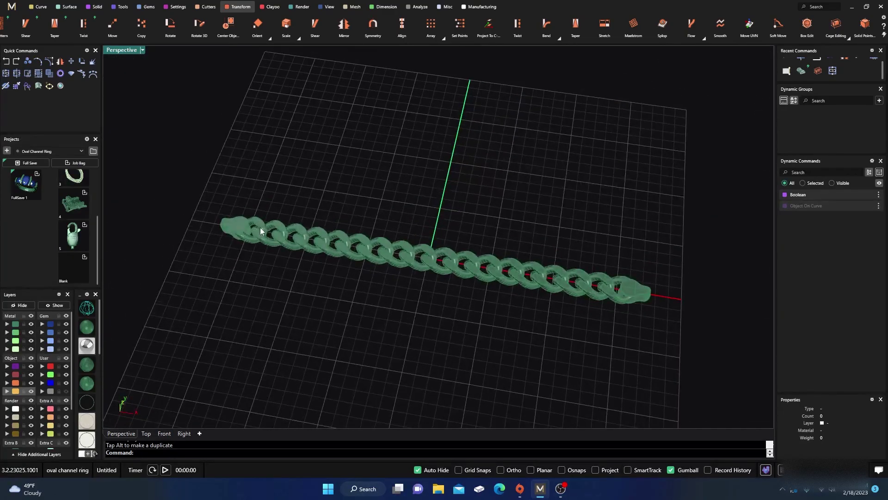
{"action": "double_click", "coordinate": [72, 241]}
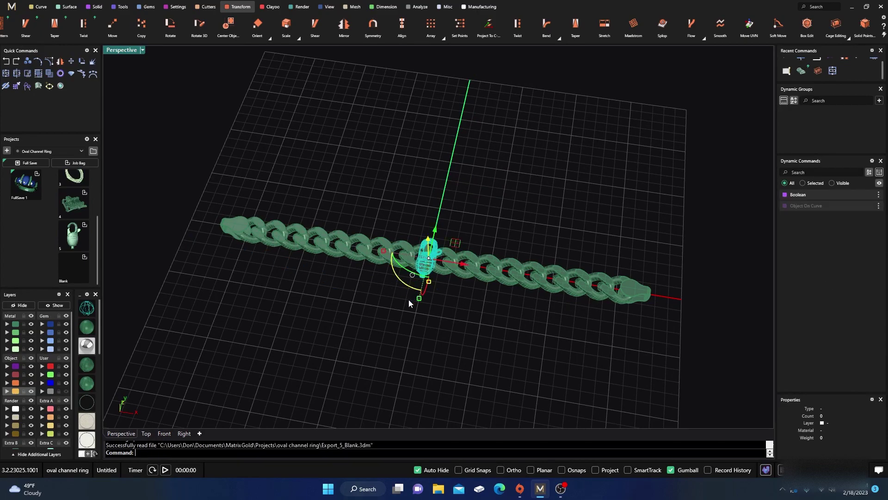
{"action": "left_click_drag", "start_coordinate": [466, 266], "coordinate": [240, 226]}
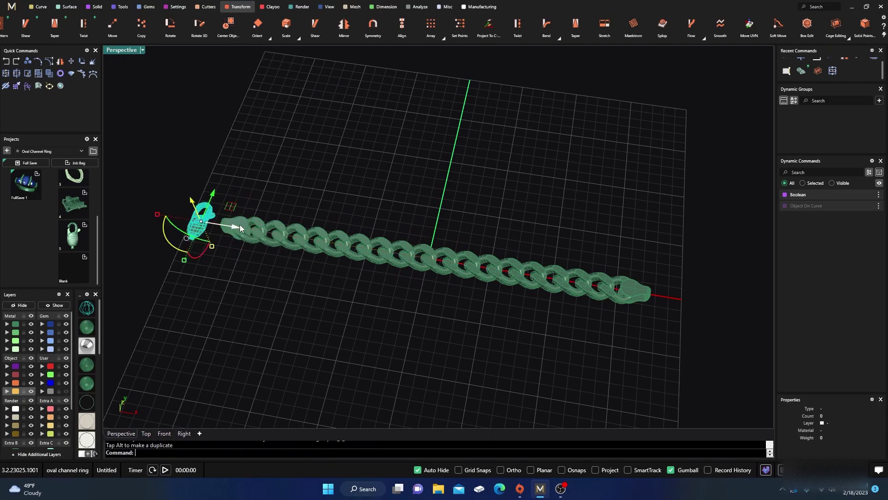
- Rotate the lobster clasp in plan by 180° and by -90° so its small end loop faces the end connector
{"action": "double_click", "coordinate": [125, 51]}
{"action": "scroll", "coordinate": [306, 173], "scroll_direction": "down", "scroll_amount": 5}
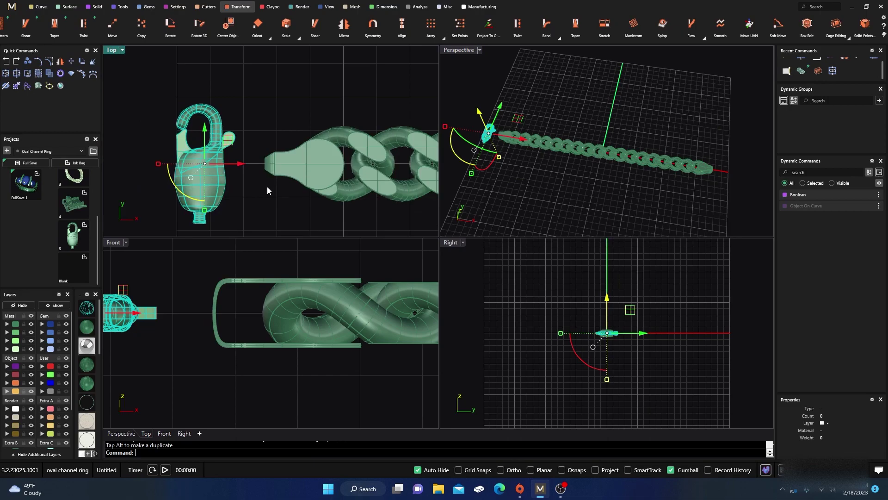
{"action": "scroll", "coordinate": [262, 184], "scroll_direction": "up", "scroll_amount": 2}
{"action": "left_click", "coordinate": [202, 167]}
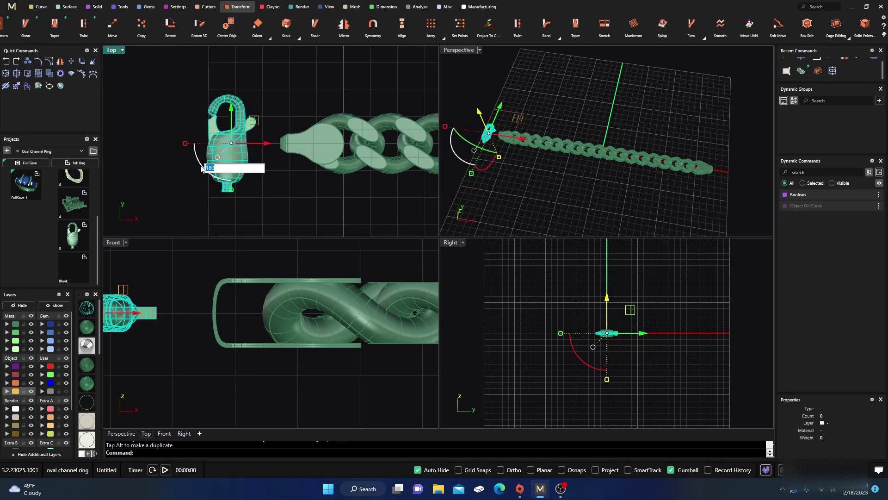
{"action": "type", "text": "980"}
{"action": "key", "text": "Return"}
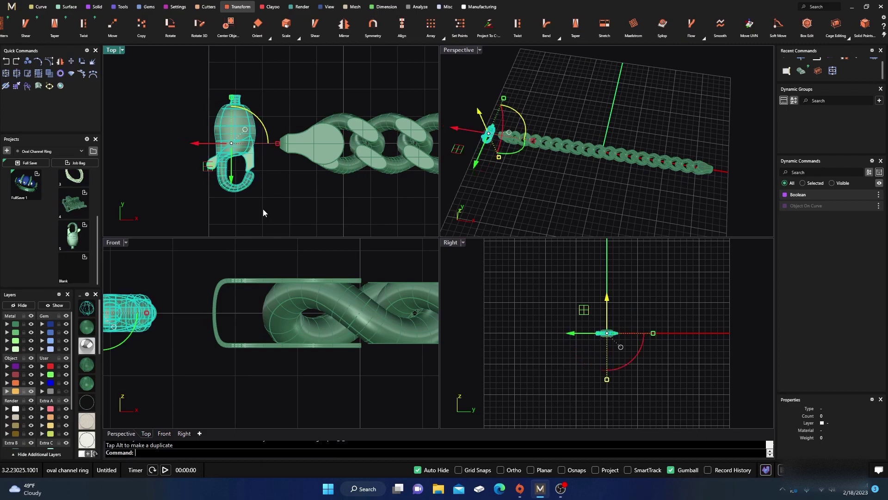
{"action": "left_click", "coordinate": [264, 131]}
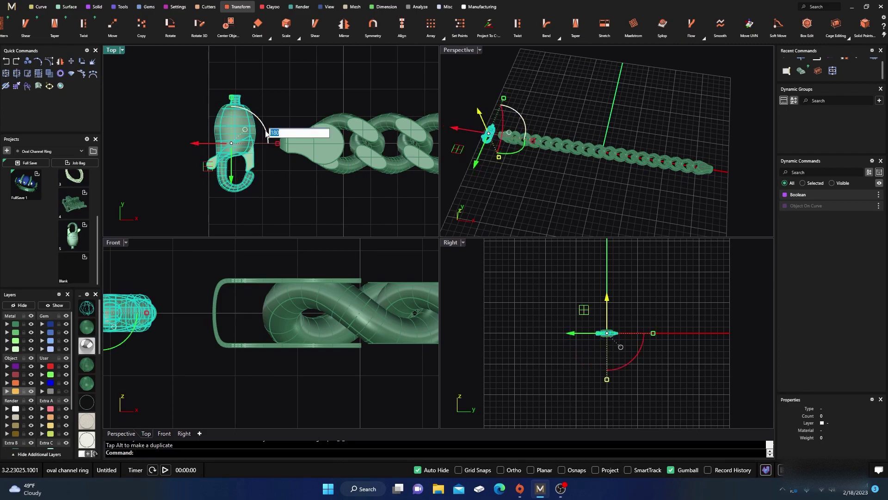
{"action": "type", "text": "-90"}
{"action": "key", "text": "Return"}
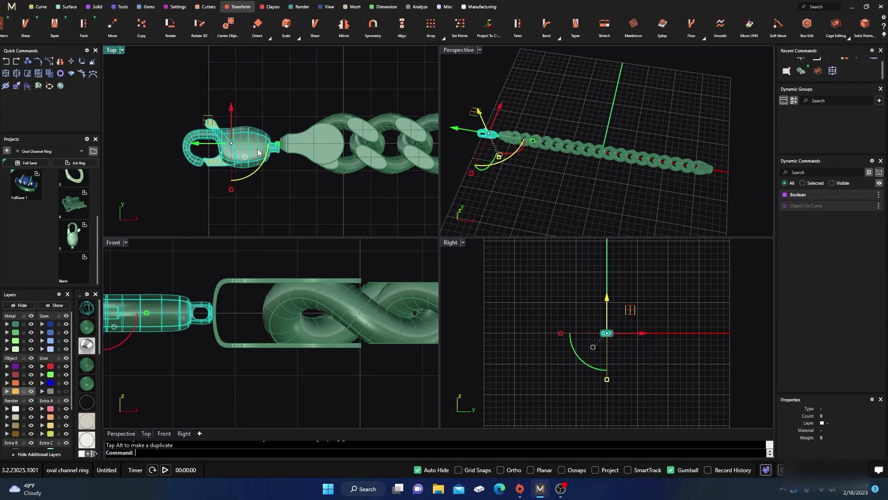
- Nudge the lobster clasp slightly along Y toward the chain's centreline and along X away from the end connector
{"action": "scroll", "coordinate": [237, 141], "scroll_direction": "up", "scroll_amount": 2}
{"action": "left_click_drag", "start_coordinate": [229, 111], "coordinate": [230, 106]}
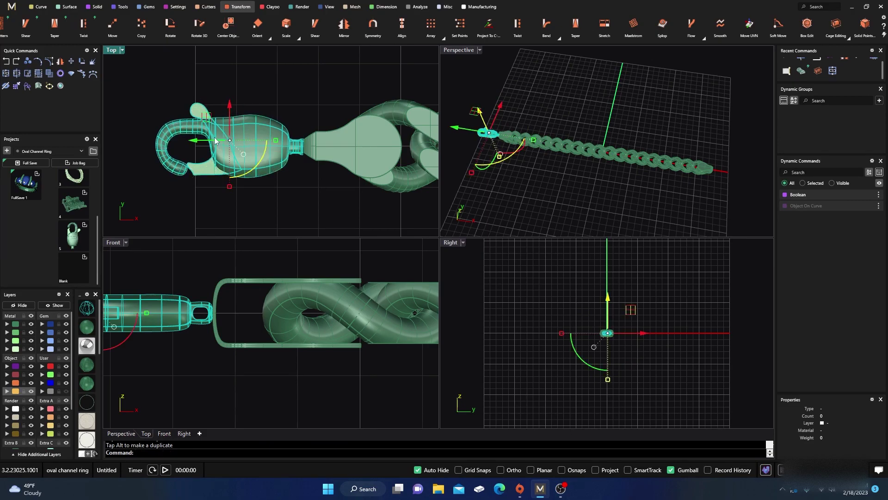
{"action": "left_click_drag", "start_coordinate": [214, 141], "coordinate": [211, 141]}
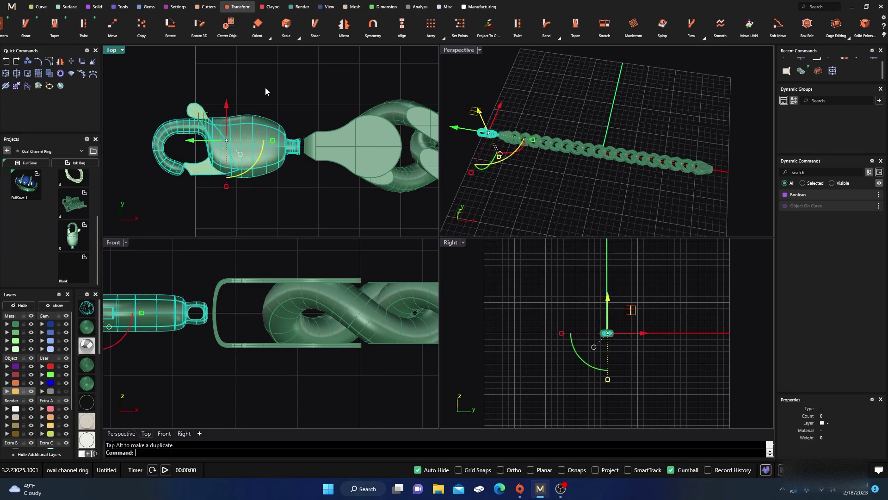
{"action": "left_click", "coordinate": [265, 87]}
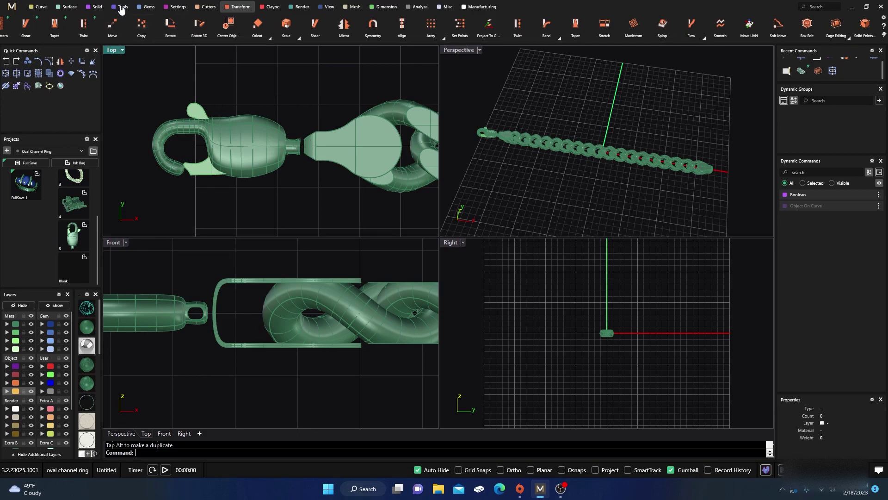
- Create a thin torus as a jump ring in plan, centred between the clasp's loop and the end connector's tip
{"action": "left_click", "coordinate": [95, 7]}
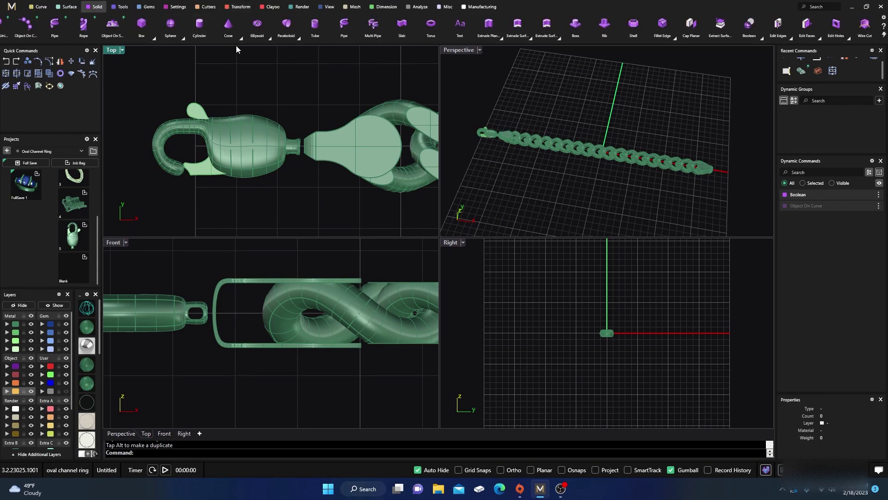
{"action": "left_click", "coordinate": [426, 31]}
{"action": "scroll", "coordinate": [305, 143], "scroll_direction": "up", "scroll_amount": 2}
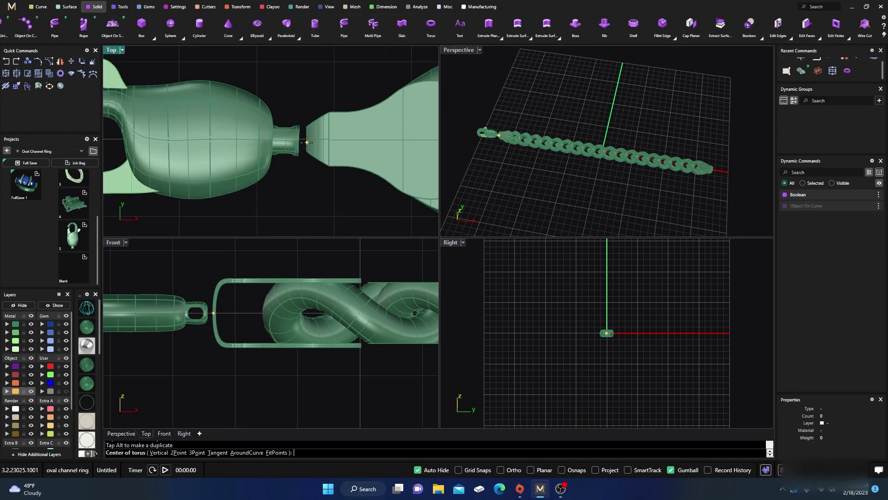
{"action": "left_click", "coordinate": [303, 140]}
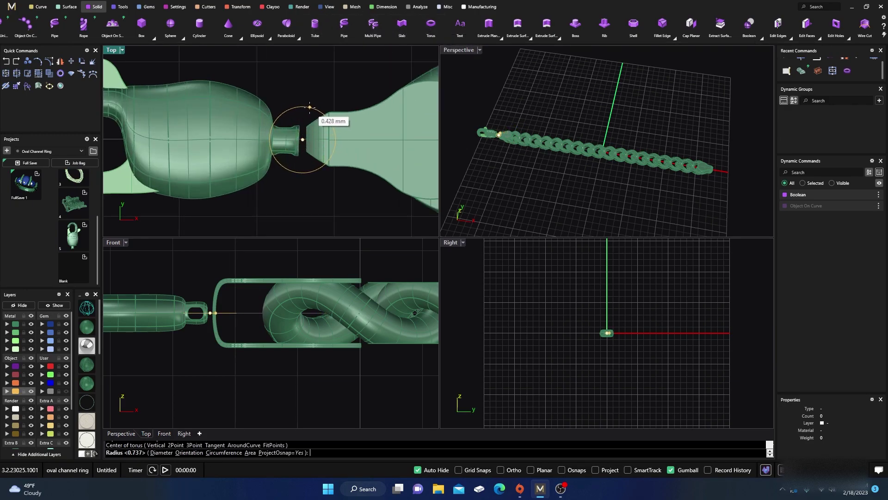
{"action": "left_click", "coordinate": [316, 103]}
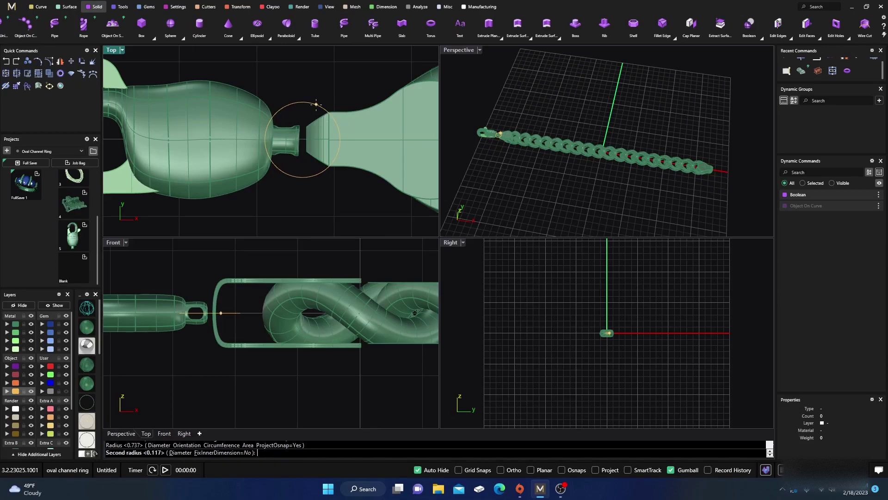
{"action": "left_click", "coordinate": [312, 110]}
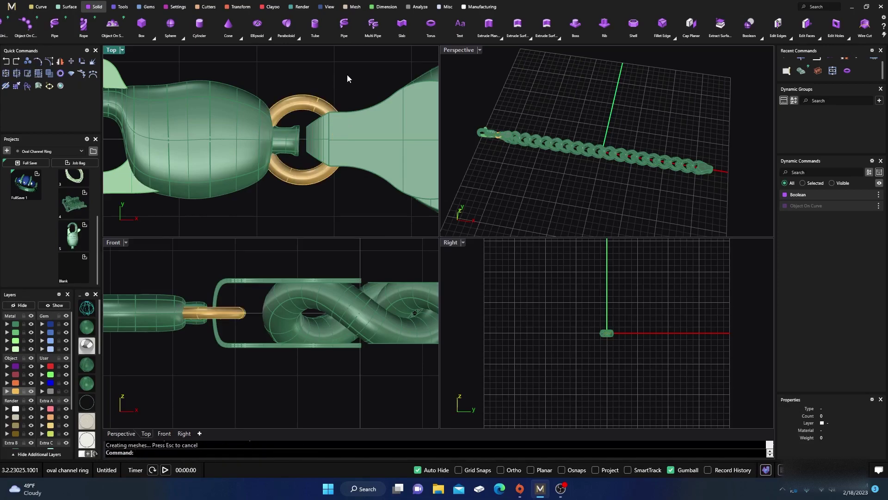
{"action": "scroll", "coordinate": [359, 80], "scroll_direction": "down", "scroll_amount": 3}
{"action": "left_click", "coordinate": [250, 89]}
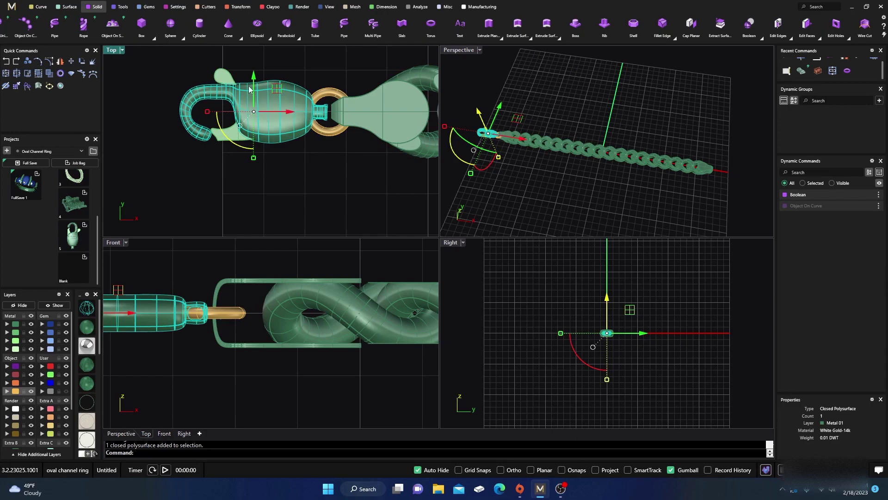
{"action": "left_click", "coordinate": [230, 77], "text": "shift"}
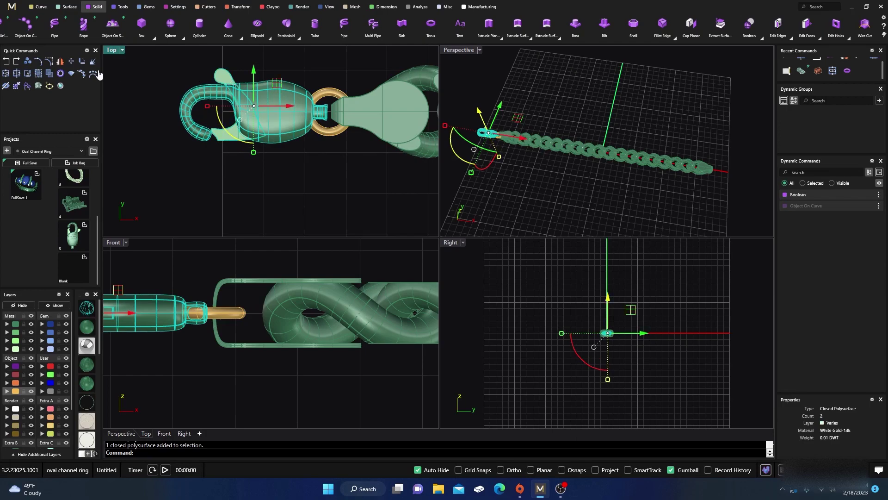
{"action": "left_click", "coordinate": [39, 74]}
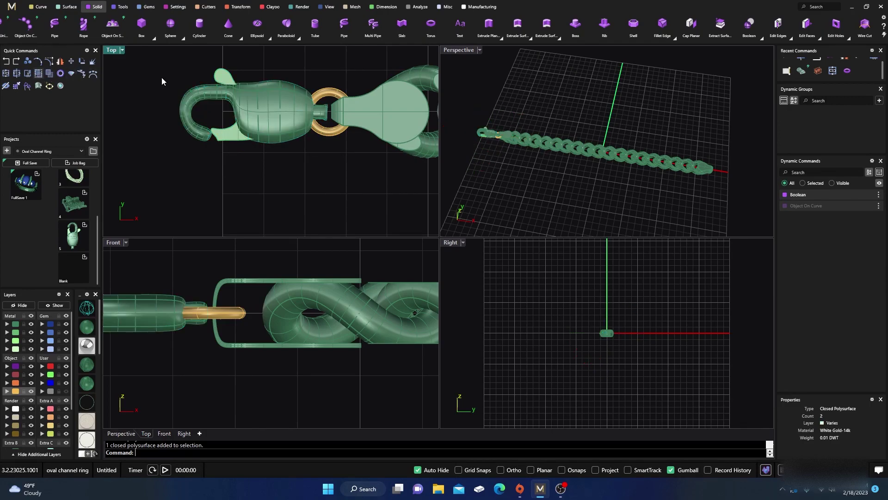
{"action": "left_click", "coordinate": [244, 104]}
{"action": "key", "text": "ctrl+g"}
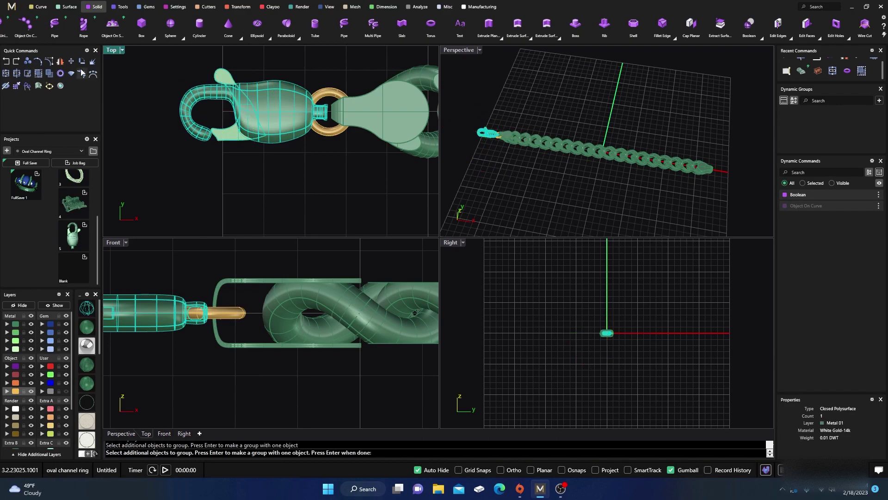
{"action": "left_click", "coordinate": [39, 75]}
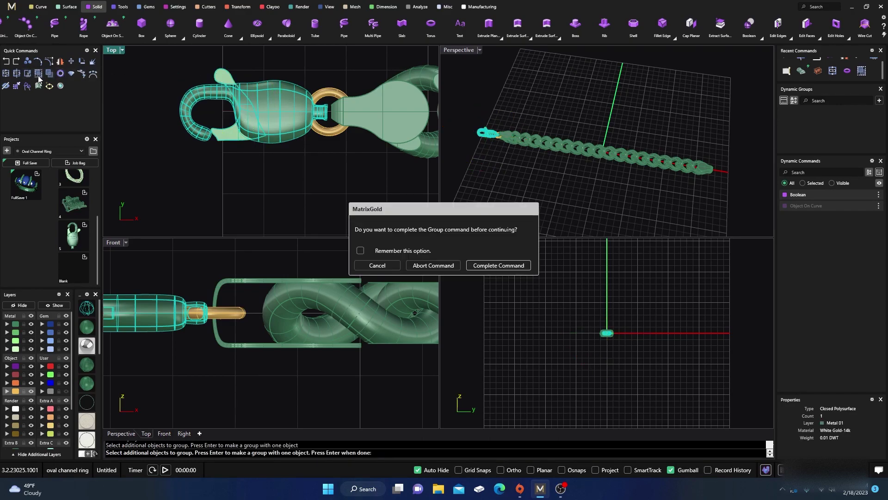
{"action": "left_click", "coordinate": [433, 266]}
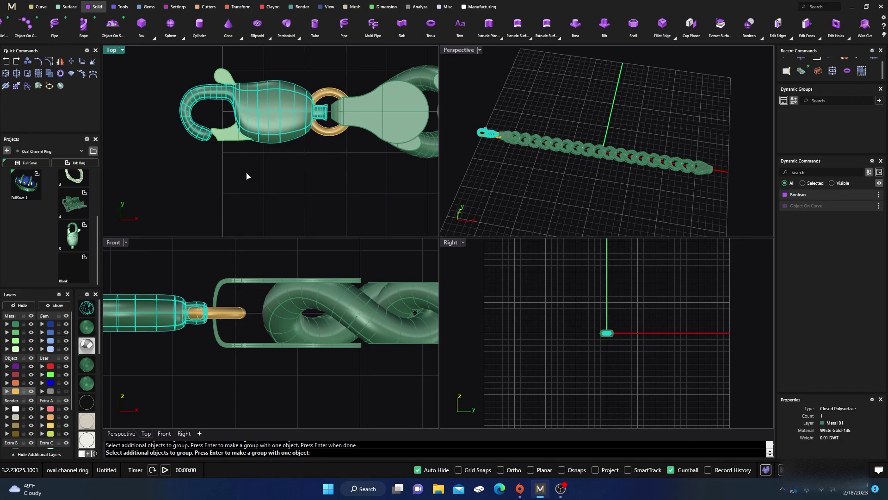
{"action": "key", "text": "Return"}
{"action": "left_click", "coordinate": [257, 66]}
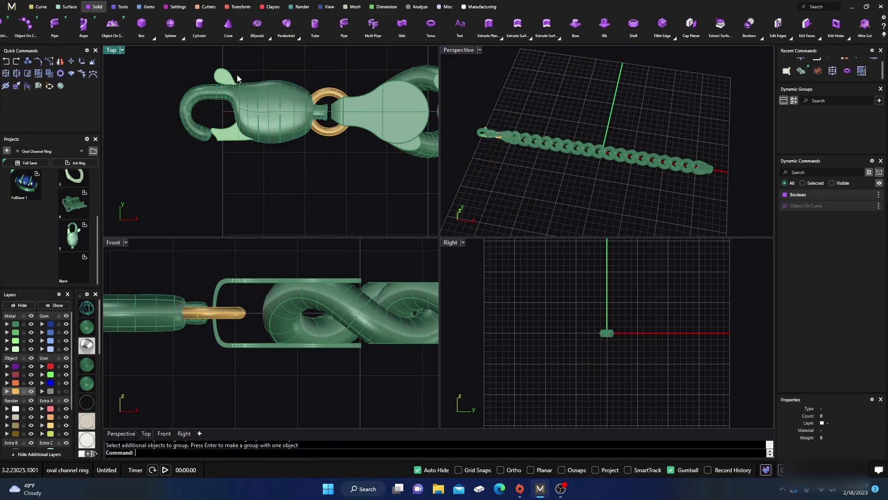
- Group the clasp's body and trigger lever, and move the clasp slightly along X away from the end connector
{"action": "left_click", "coordinate": [231, 79]}
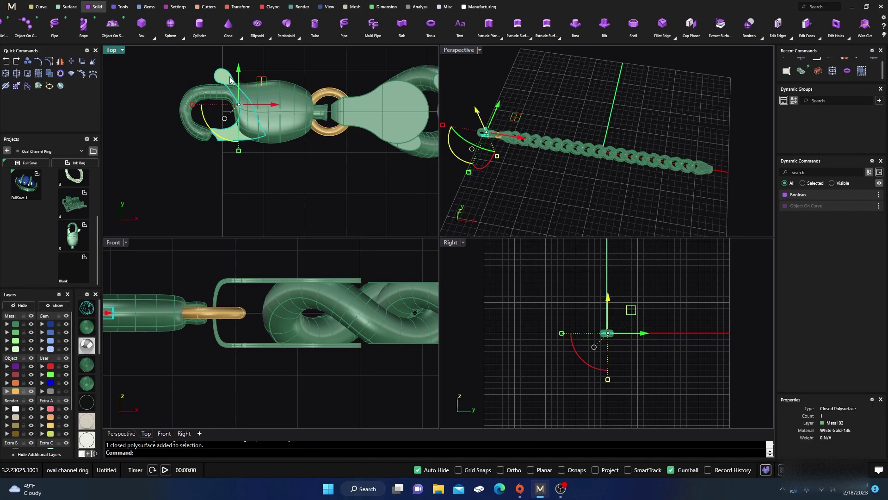
{"action": "left_click", "coordinate": [204, 89], "text": "shift"}
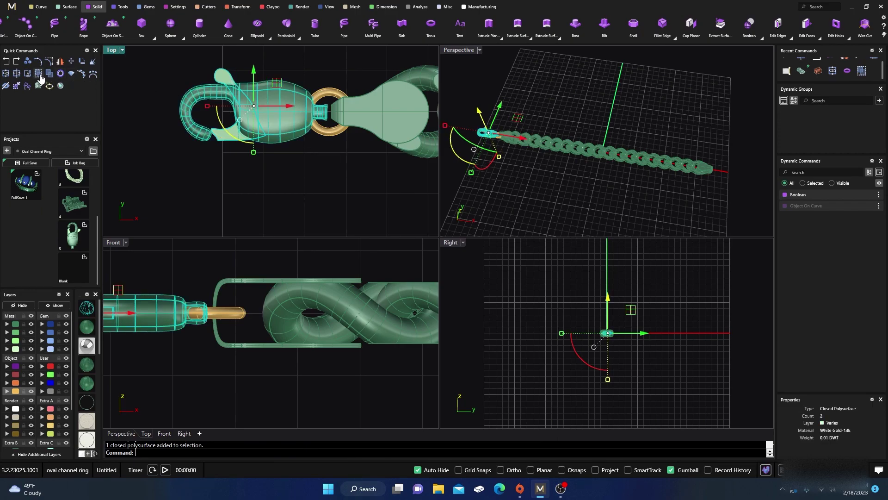
{"action": "left_click", "coordinate": [163, 77]}
{"action": "left_click", "coordinate": [223, 79]}
{"action": "left_click_drag", "start_coordinate": [289, 107], "coordinate": [280, 107]}
{"action": "left_click", "coordinate": [324, 68]}
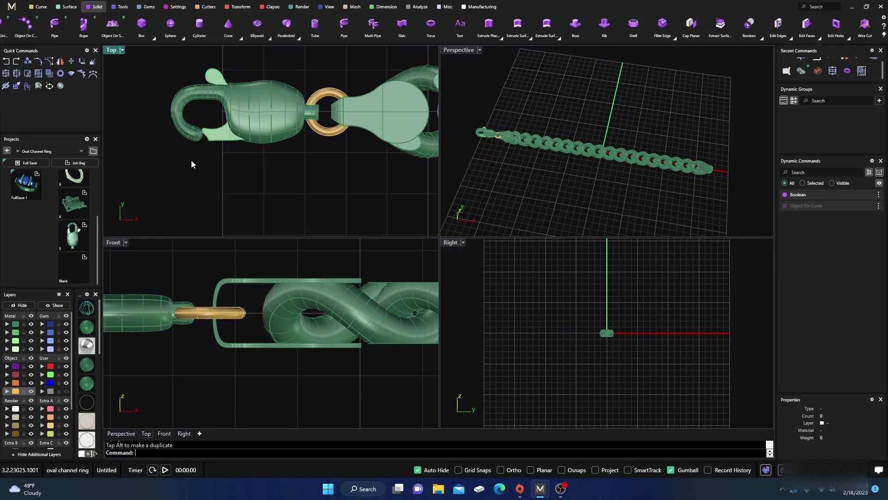
- Maximize the Perspective view and inspect the finished chain with its clasp in the rendered silver display style
{"action": "scroll", "coordinate": [189, 163], "scroll_direction": "down", "scroll_amount": 10}
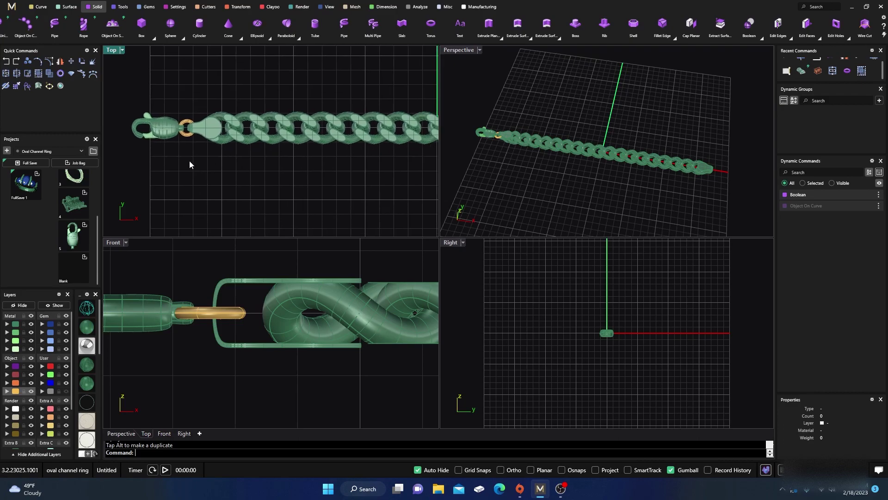
{"action": "double_click", "coordinate": [461, 52]}
{"action": "right_click_drag", "start_coordinate": [412, 209], "coordinate": [403, 227]}
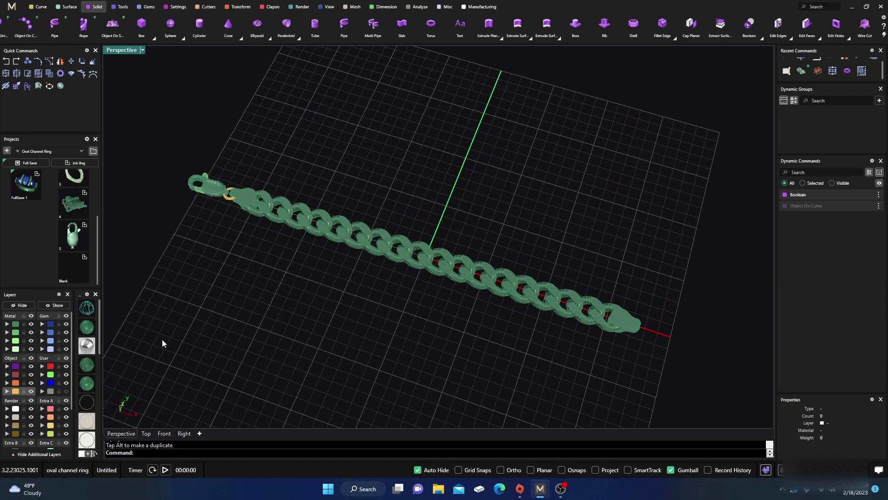
{"action": "left_click", "coordinate": [89, 351]}
{"action": "right_click_drag", "start_coordinate": [272, 290], "coordinate": [262, 302]}
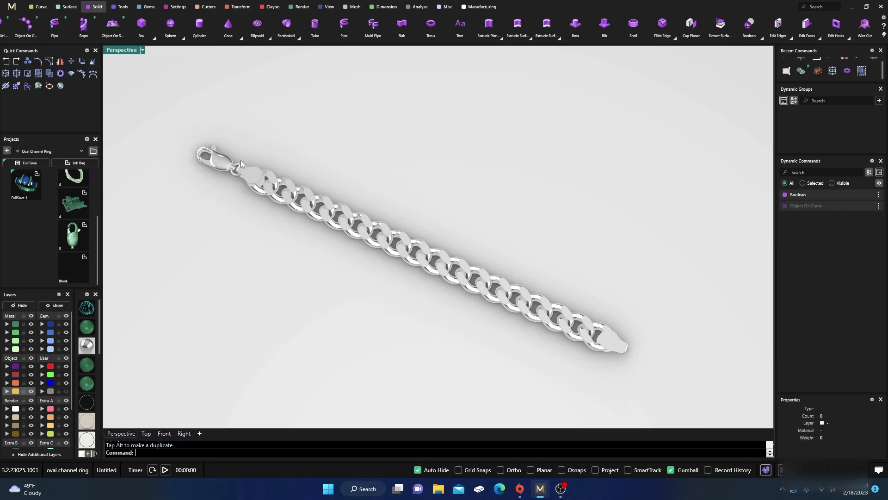
- Inspect the rendered silver chain from several angles, looking at the lobster clasp, the links and both end connectors
{"action": "scroll", "coordinate": [253, 207], "scroll_direction": "down", "scroll_amount": 3}
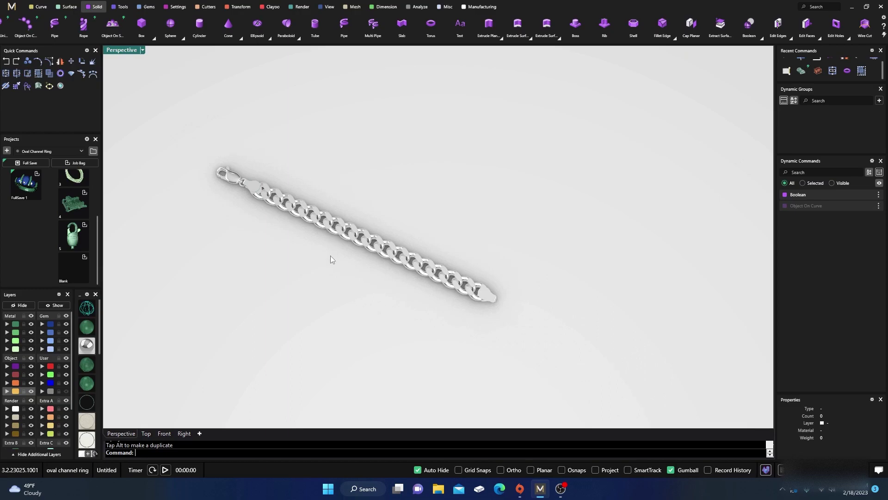
{"action": "right_click_drag", "start_coordinate": [330, 255], "coordinate": [256, 221]}
{"action": "scroll", "coordinate": [248, 217], "scroll_direction": "up", "scroll_amount": 2}
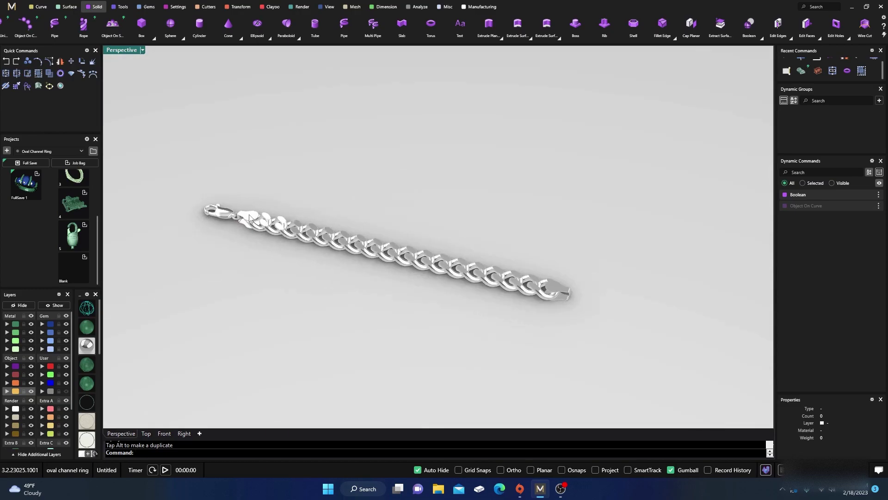
{"action": "scroll", "coordinate": [249, 218], "scroll_direction": "up", "scroll_amount": 3}
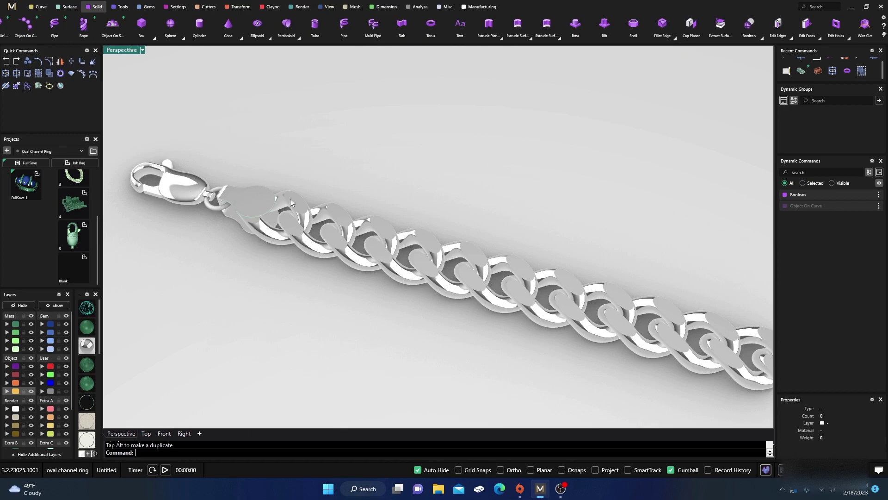
{"action": "scroll", "coordinate": [290, 198], "scroll_direction": "down", "scroll_amount": 5}
{"action": "scroll", "coordinate": [393, 252], "scroll_direction": "up", "scroll_amount": 4}
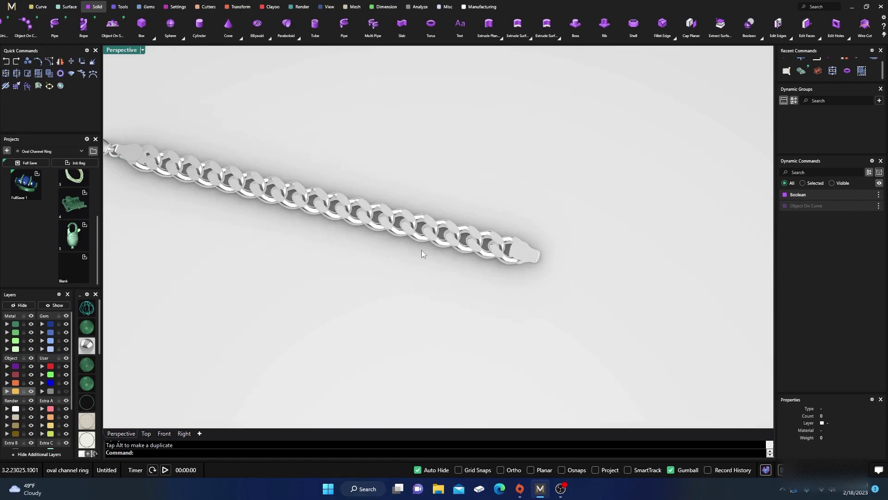
{"action": "scroll", "coordinate": [421, 250], "scroll_direction": "up", "scroll_amount": 2}
{"action": "right_click_drag", "start_coordinate": [438, 267], "coordinate": [419, 237]}
{"action": "scroll", "coordinate": [425, 248], "scroll_direction": "down", "scroll_amount": 6}
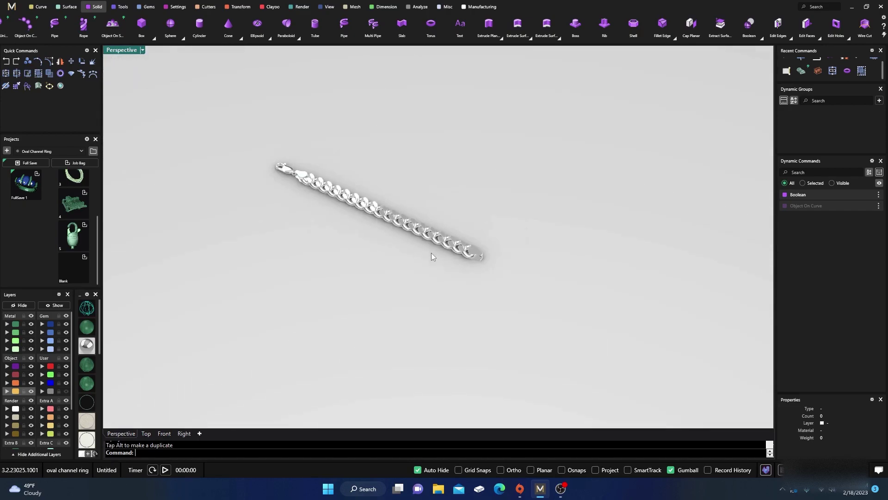
- Return to the four-view layout in the green shaded display style and delete the lobster clasp, its adjoining end connector and the jump ring
{"action": "double_click", "coordinate": [122, 51]}
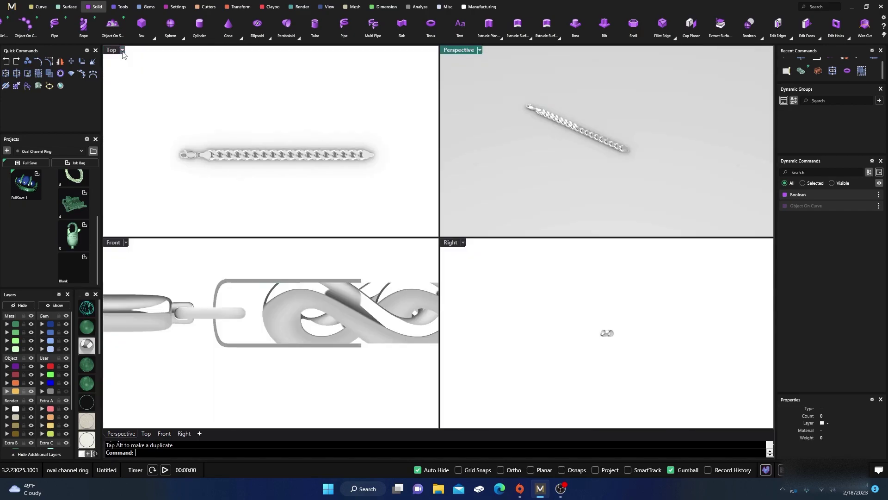
{"action": "left_click", "coordinate": [87, 327]}
{"action": "scroll", "coordinate": [194, 163], "scroll_direction": "up", "scroll_amount": 3}
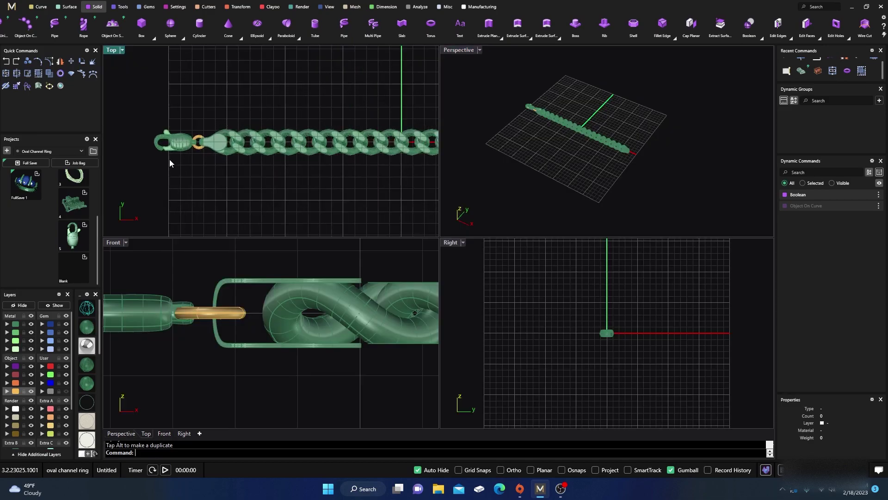
{"action": "left_click", "coordinate": [161, 142]}
{"action": "key", "text": "Delete"}
{"action": "left_click", "coordinate": [202, 149]}
{"action": "key", "text": "Delete"}
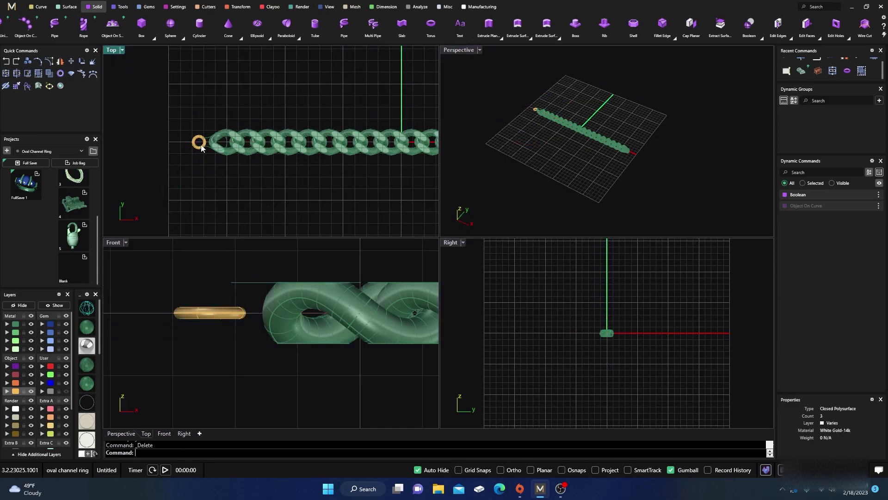
{"action": "left_click", "coordinate": [194, 146]}
{"action": "key", "text": "Delete"}
- Delete the tapered tab connector at the chain's other end
{"action": "scroll", "coordinate": [160, 152], "scroll_direction": "down", "scroll_amount": 3}
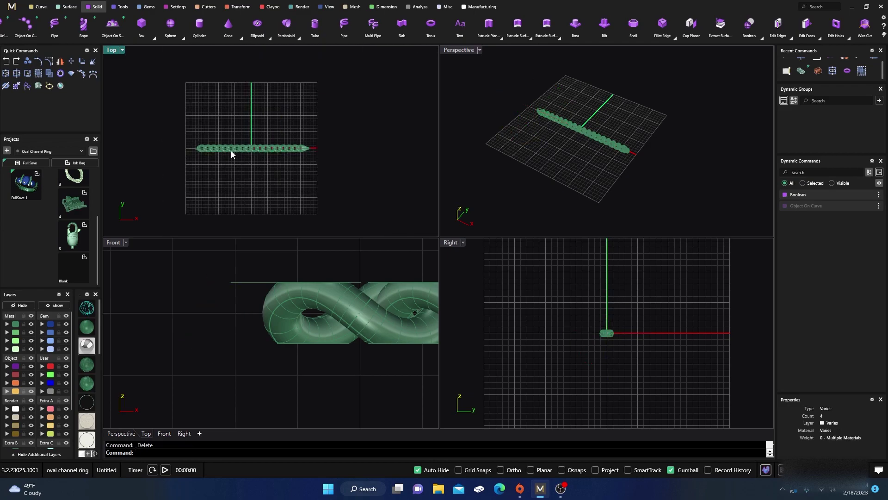
{"action": "scroll", "coordinate": [321, 151], "scroll_direction": "up", "scroll_amount": 3}
{"action": "left_click", "coordinate": [303, 147]}
{"action": "key", "text": "Delete"}
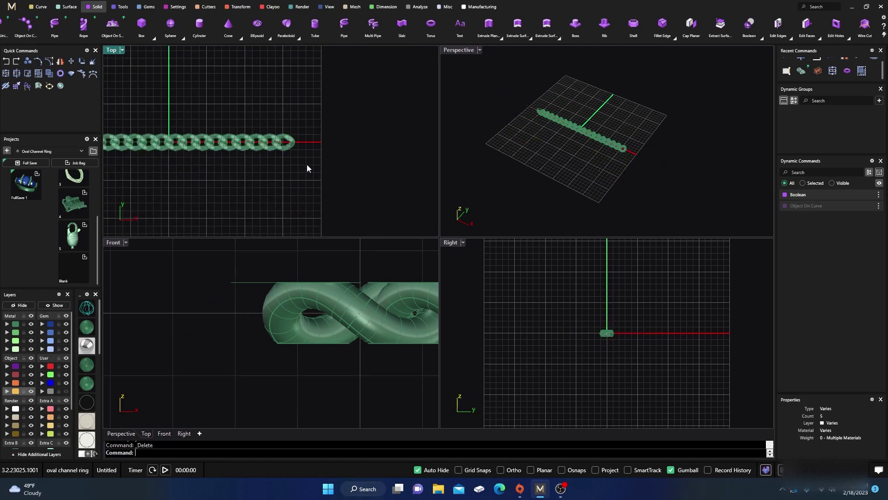
{"action": "scroll", "coordinate": [319, 173], "scroll_direction": "down", "scroll_amount": 3}
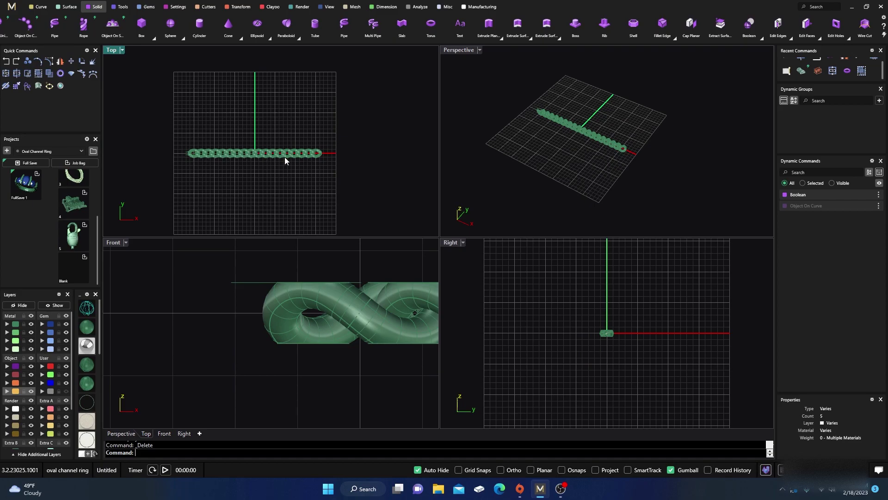
- Import saved model 4, the box clasp, from the project library and group all its parts
{"action": "double_click", "coordinate": [81, 205]}
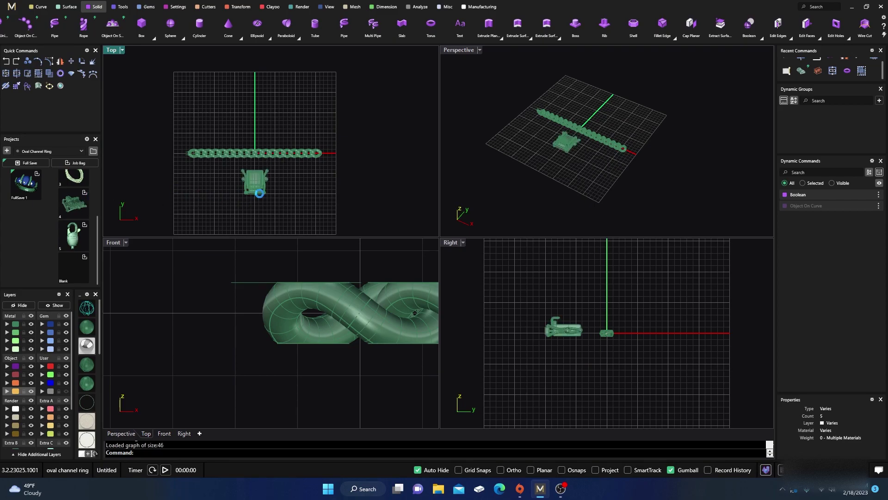
{"action": "scroll", "coordinate": [258, 194], "scroll_direction": "up", "scroll_amount": 1}
{"action": "scroll", "coordinate": [258, 195], "scroll_direction": "up", "scroll_amount": 3}
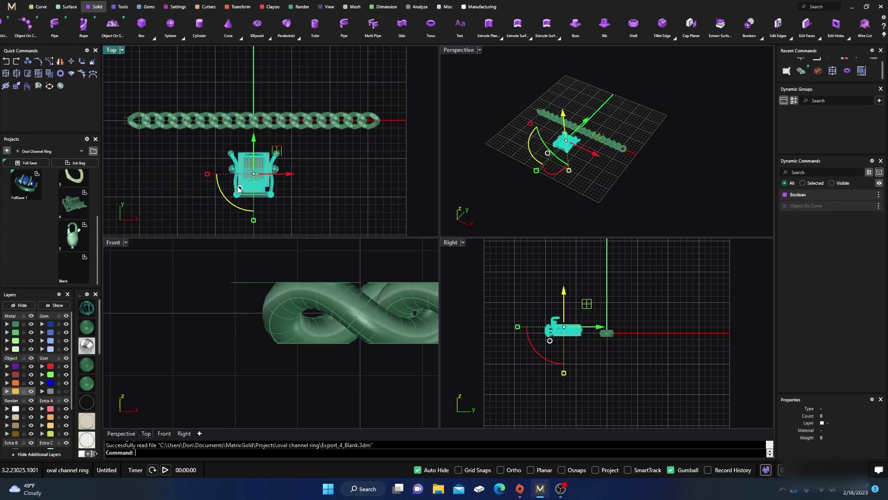
{"action": "key", "text": "Escape"}
{"action": "left_click", "coordinate": [251, 178]}
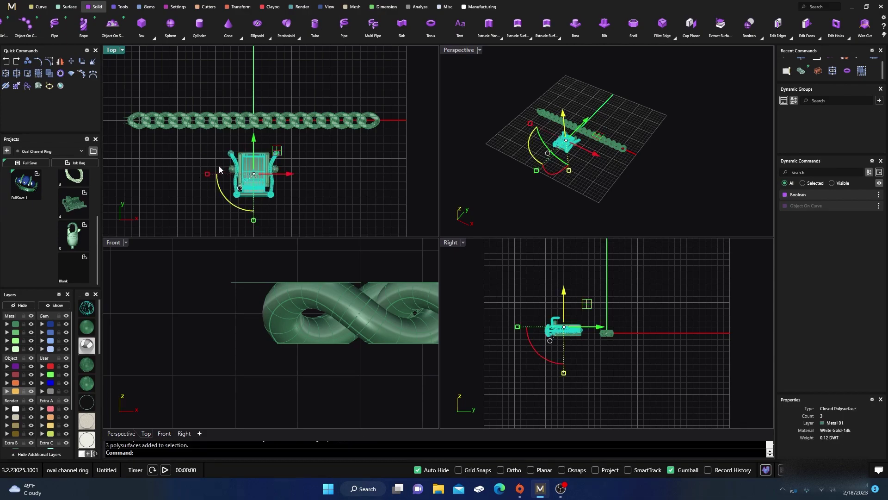
{"action": "left_click_drag", "start_coordinate": [215, 140], "coordinate": [294, 225]}
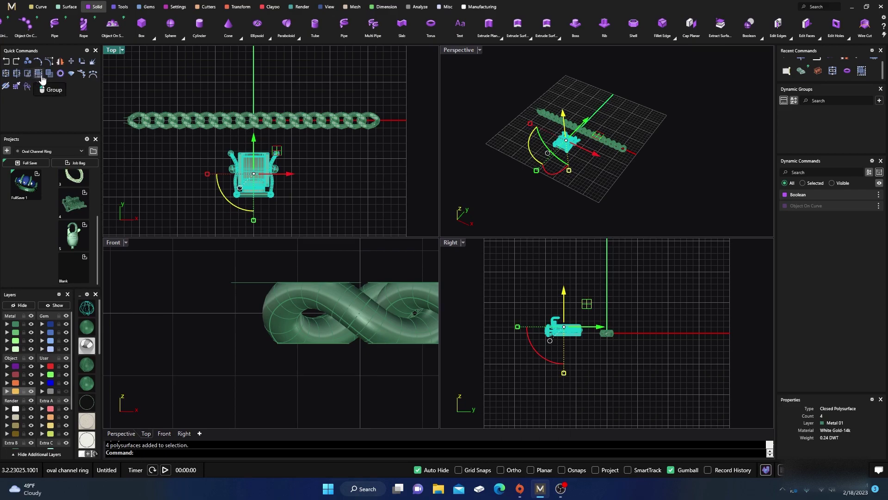
{"action": "left_click", "coordinate": [181, 169]}
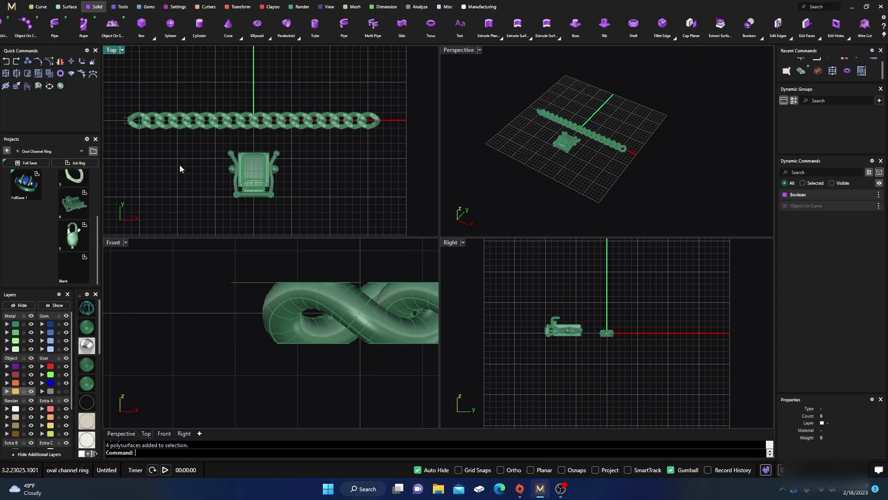
- Move the box clasp along Y onto the chain's centreline and rotate it -90 degrees in plan
{"action": "left_click", "coordinate": [258, 180]}
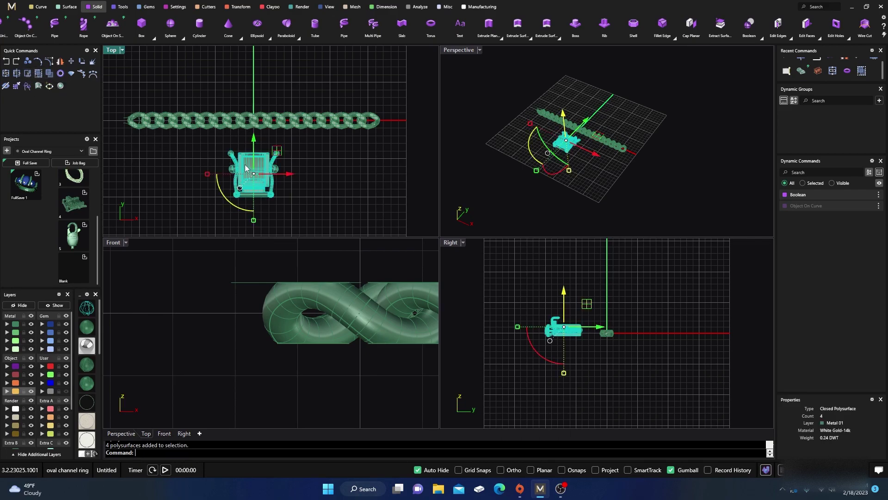
{"action": "left_click_drag", "start_coordinate": [258, 142], "coordinate": [256, 87]}
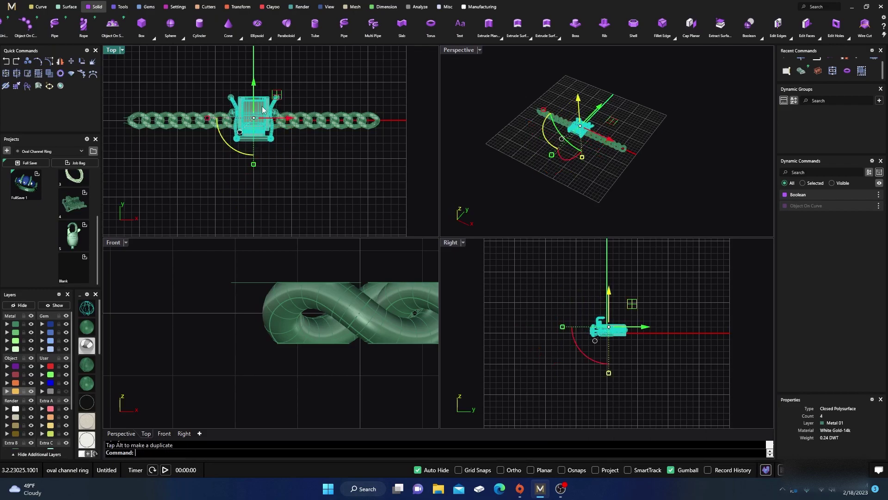
{"action": "left_click", "coordinate": [234, 149]}
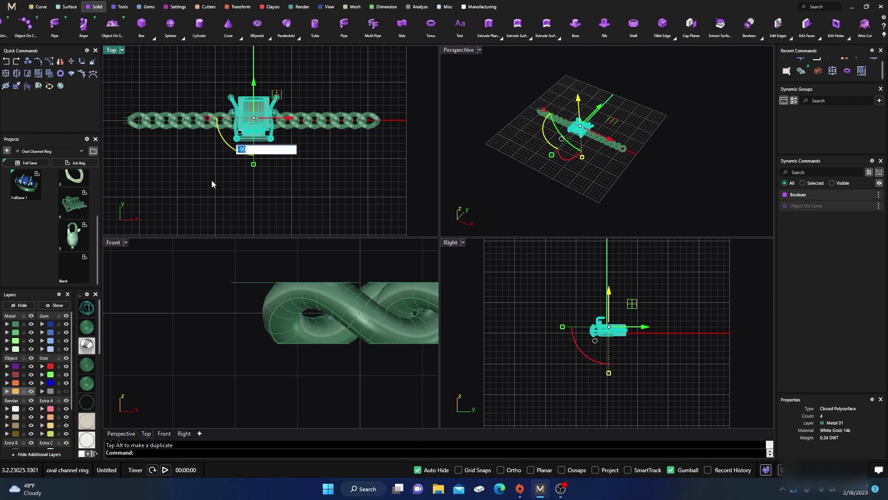
{"action": "key", "text": "Return"}
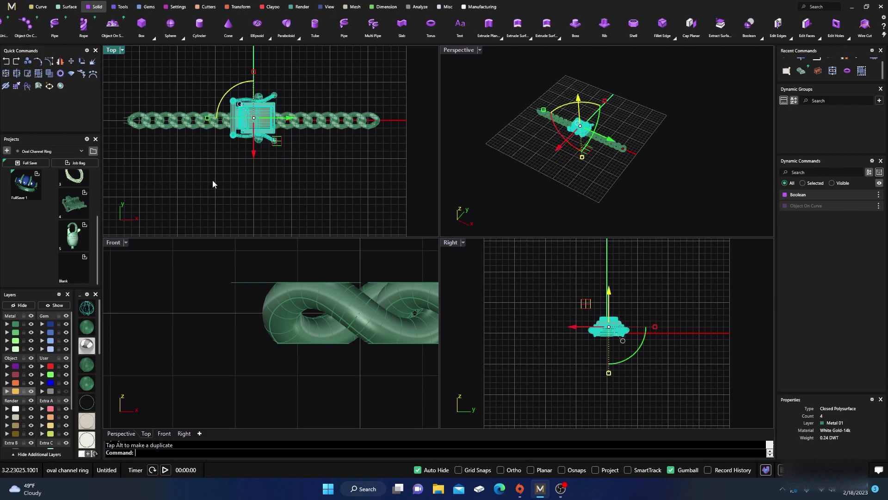
- Move the box clasp along X to the chain's positive-X end so its hinge bar sits against the last link
{"action": "scroll", "coordinate": [212, 181], "scroll_direction": "up", "scroll_amount": 3}
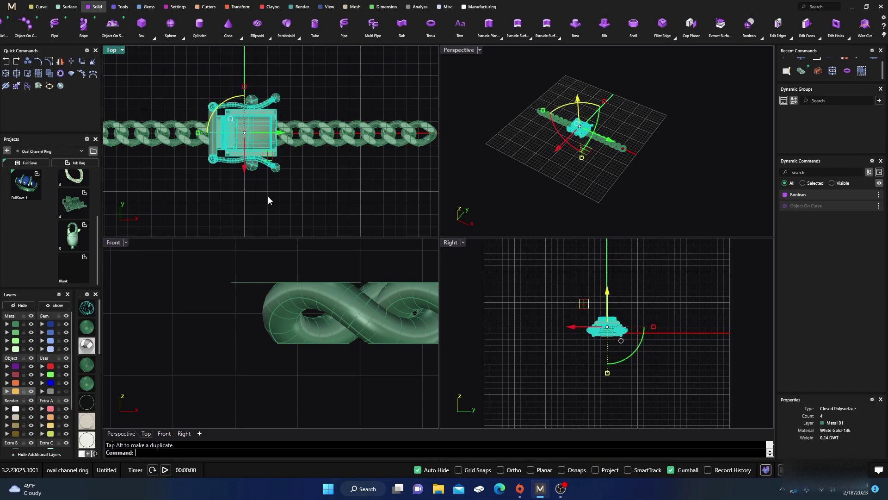
{"action": "right_click_drag", "start_coordinate": [268, 197], "coordinate": [202, 198]}
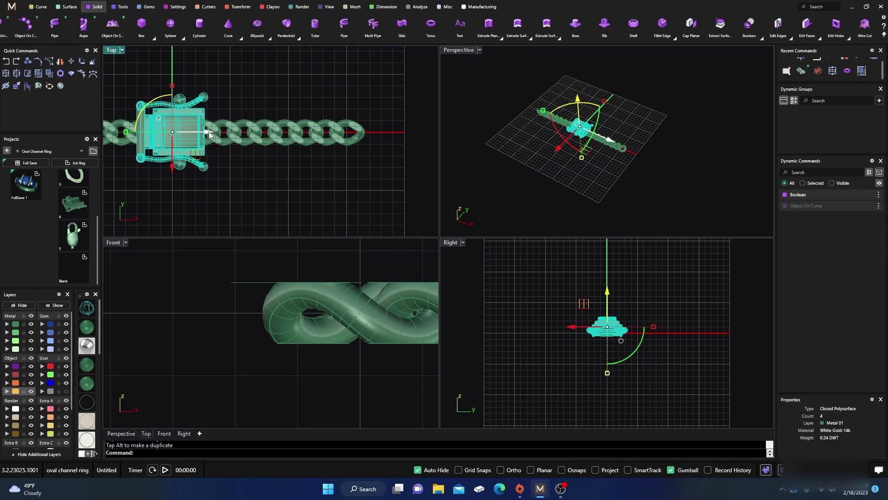
{"action": "left_click_drag", "start_coordinate": [209, 132], "coordinate": [432, 150]}
{"action": "right_click_drag", "start_coordinate": [366, 188], "coordinate": [313, 194]}
{"action": "left_click_drag", "start_coordinate": [373, 137], "coordinate": [383, 139]}
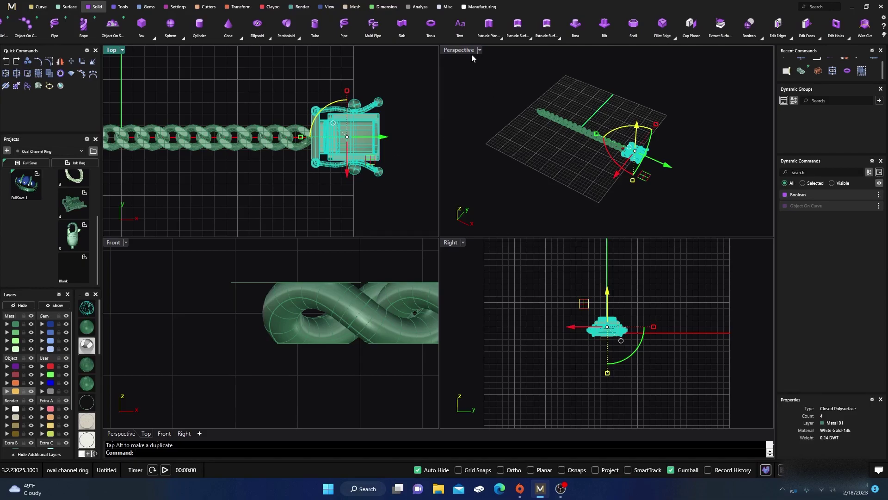
- Examine in the maximized Perspective view how the box clasp meets the last link, and return to the four-view layout
{"action": "double_click", "coordinate": [459, 52]}
{"action": "left_click", "coordinate": [434, 318]}
{"action": "right_click_drag", "start_coordinate": [434, 318], "coordinate": [459, 294]}
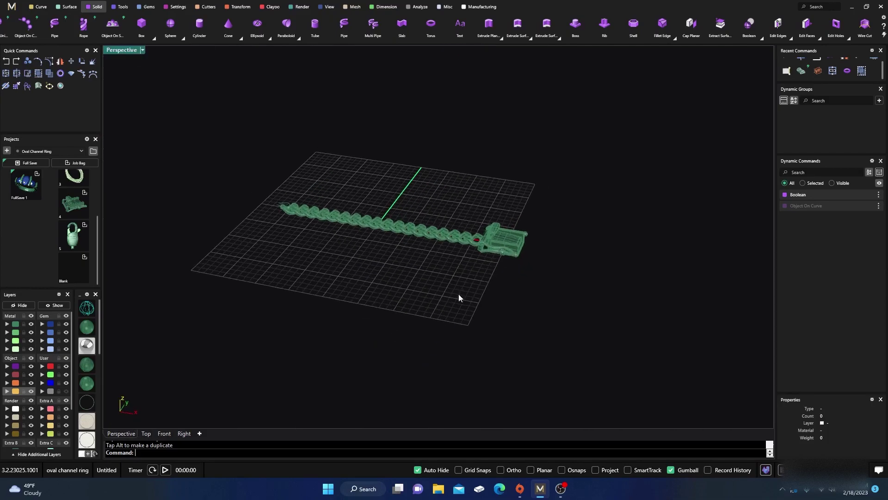
{"action": "scroll", "coordinate": [501, 234], "scroll_direction": "up", "scroll_amount": 6}
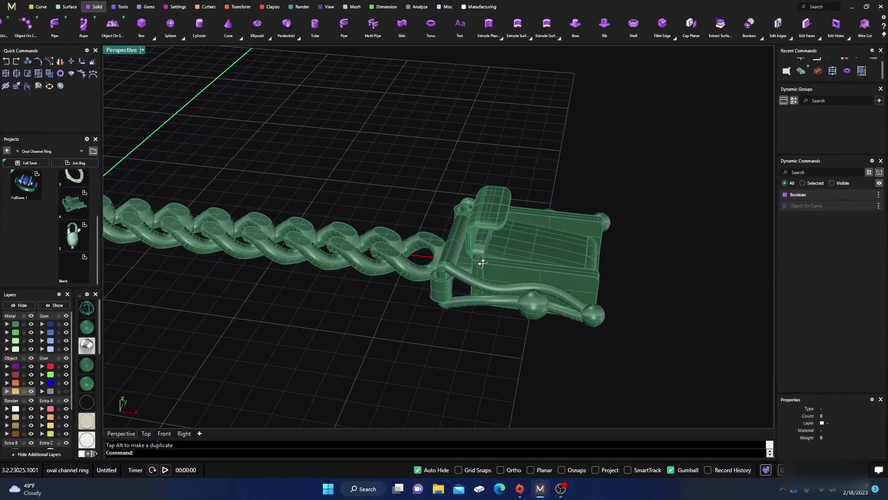
{"action": "scroll", "coordinate": [438, 278], "scroll_direction": "down", "scroll_amount": 8}
{"action": "right_click_drag", "start_coordinate": [381, 273], "coordinate": [288, 218]}
{"action": "scroll", "coordinate": [412, 294], "scroll_direction": "up", "scroll_amount": 6}
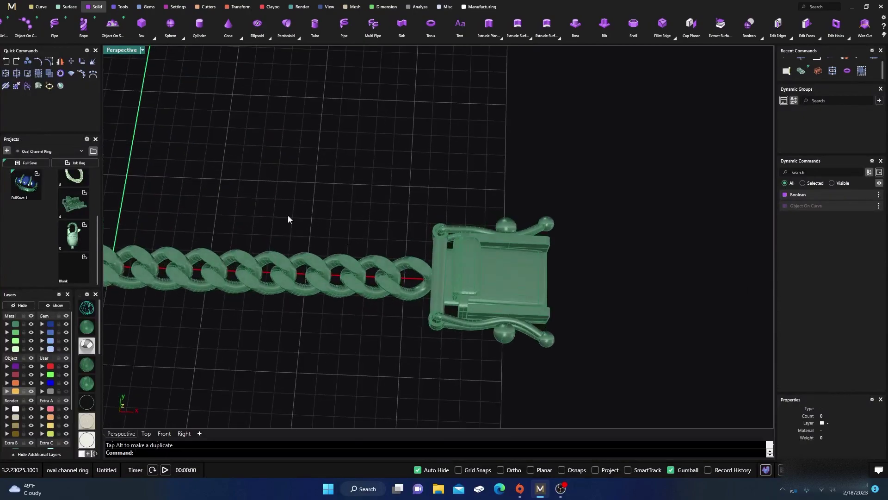
{"action": "double_click", "coordinate": [119, 51]}
{"action": "left_click", "coordinate": [298, 188]}
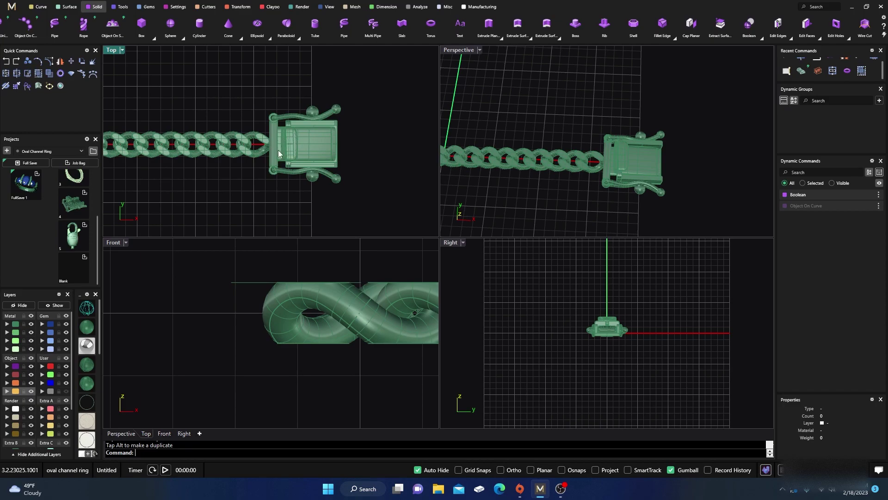
- Draw a straight line along Y in plan, crossing the middle of the last link beside the box clasp and extending past both sides
{"action": "scroll", "coordinate": [279, 153], "scroll_direction": "up", "scroll_amount": 5}
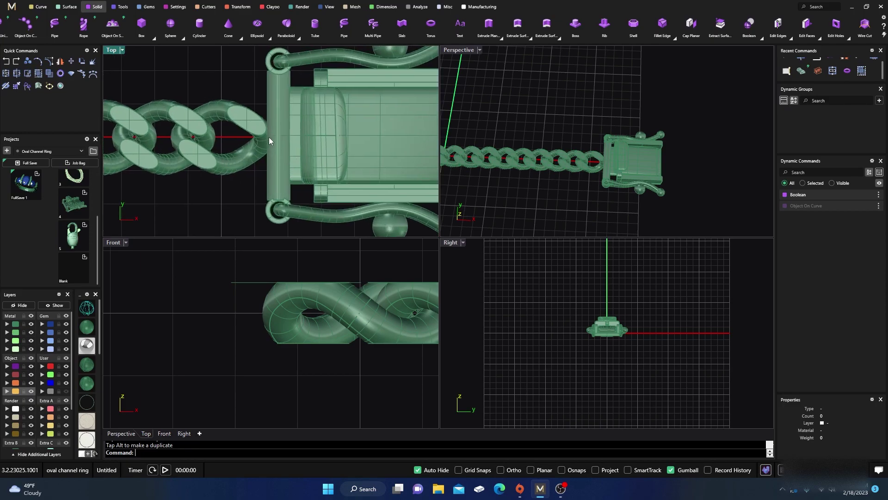
{"action": "scroll", "coordinate": [268, 137], "scroll_direction": "down", "scroll_amount": 5}
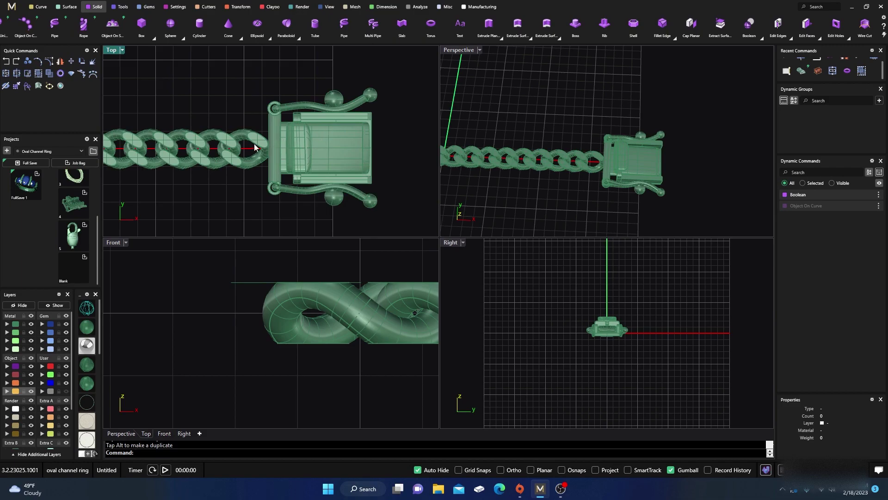
{"action": "scroll", "coordinate": [259, 148], "scroll_direction": "up", "scroll_amount": 2}
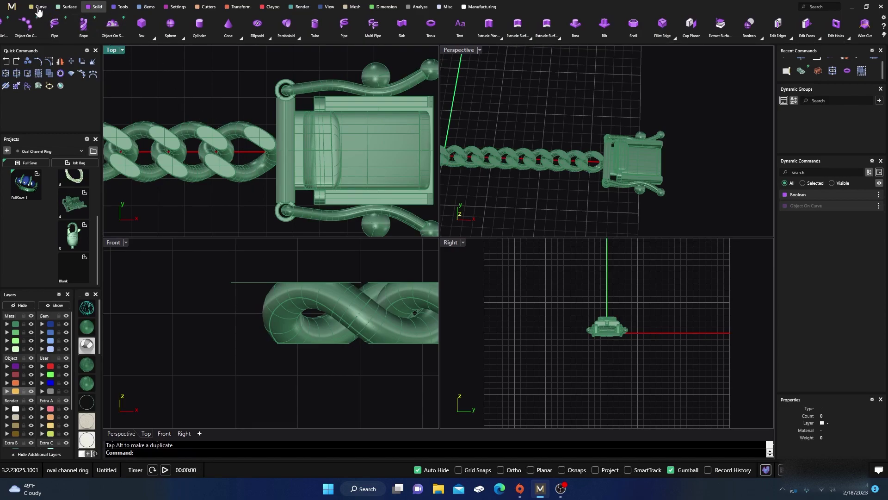
{"action": "left_click", "coordinate": [39, 7]}
{"action": "left_click", "coordinate": [228, 24]}
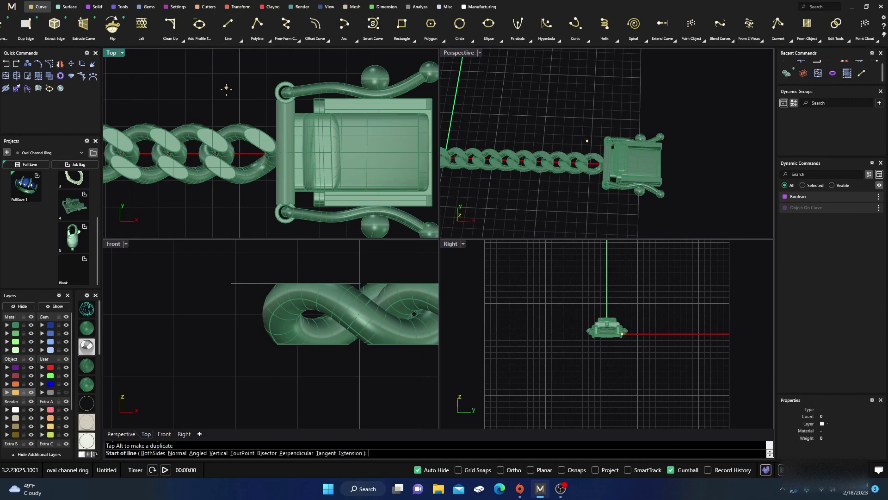
{"action": "left_click", "coordinate": [240, 112]}
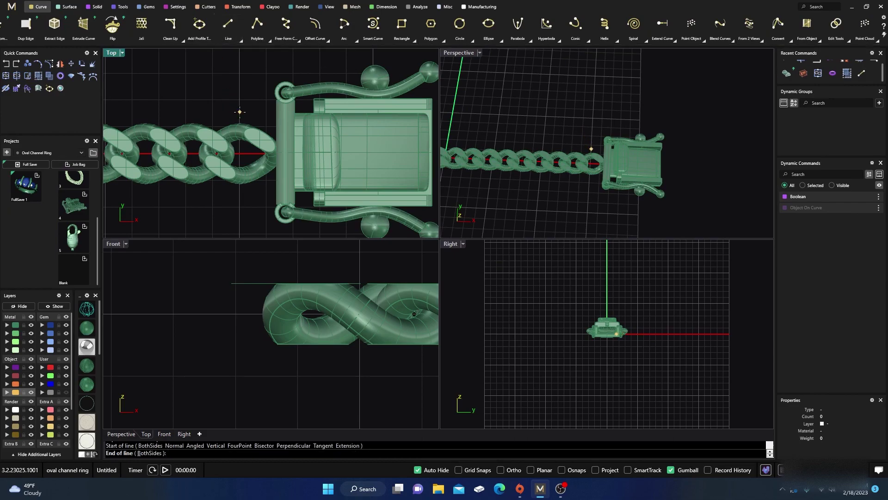
{"action": "left_click", "coordinate": [239, 207]}
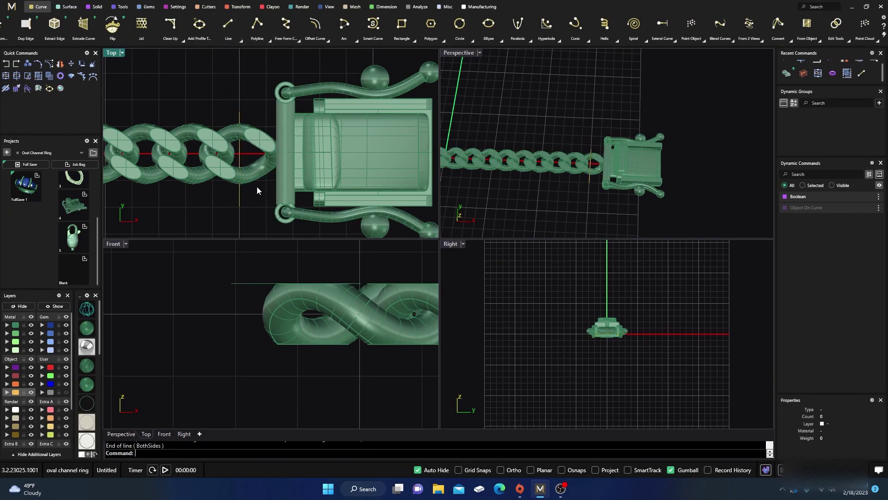
- Ungroup the chain's links so that each link can be selected on its own
{"action": "left_click", "coordinate": [237, 171]}
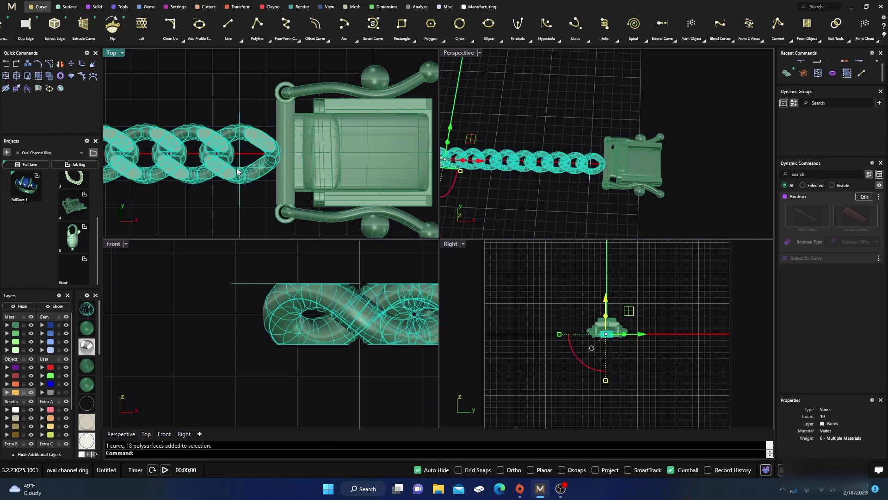
{"action": "key", "text": "Escape"}
{"action": "left_click", "coordinate": [207, 131]}
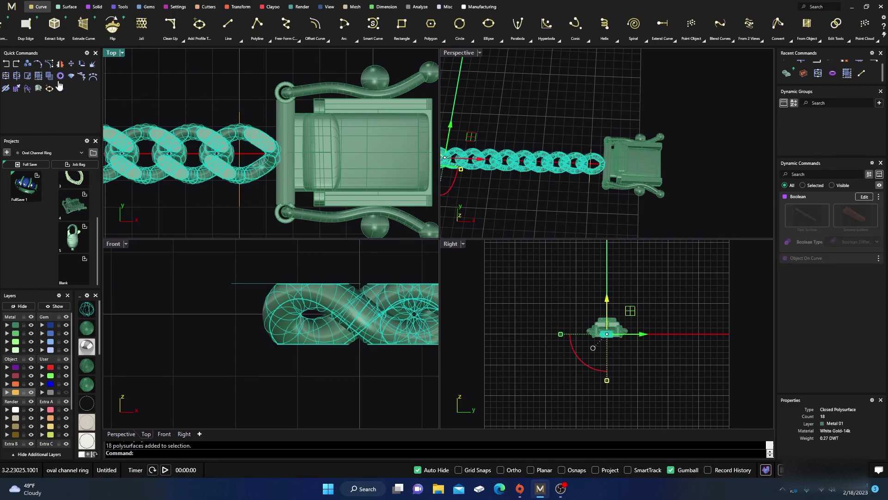
{"action": "key", "text": "Escape"}
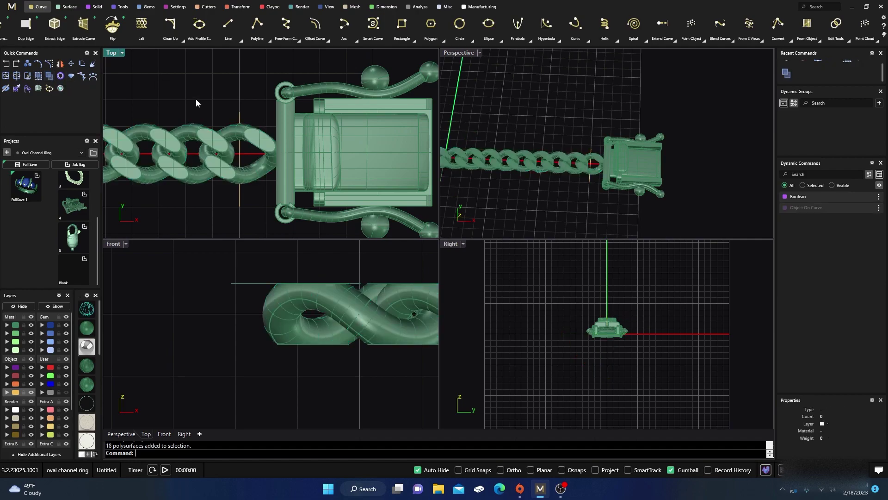
{"action": "left_click", "coordinate": [235, 134]}
{"action": "left_click", "coordinate": [209, 99]}
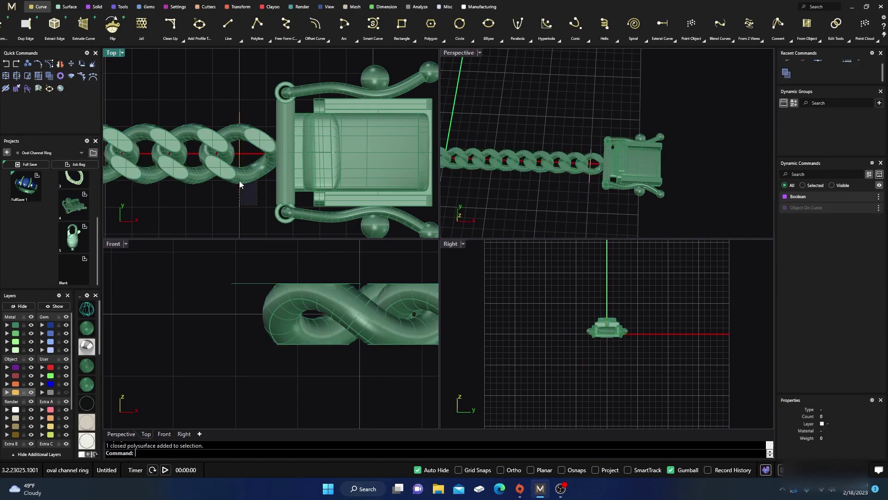
{"action": "left_click_drag", "start_coordinate": [240, 184], "coordinate": [235, 176]}
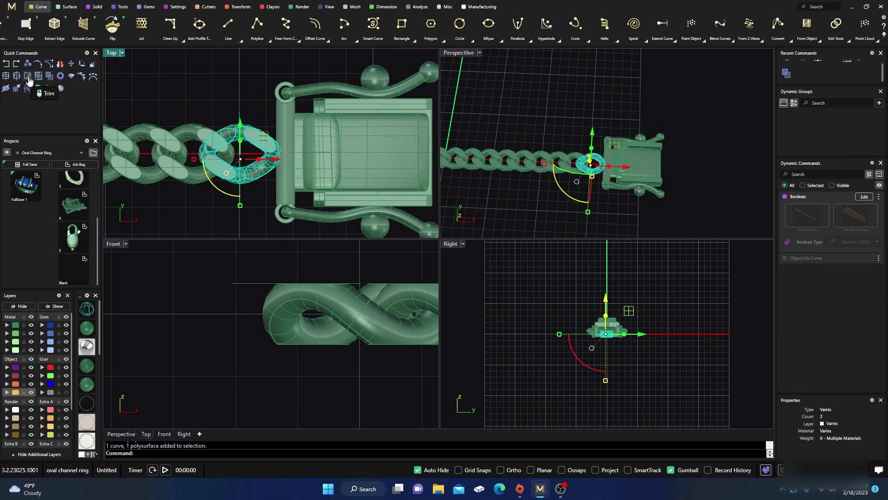
{"action": "key", "text": "Escape"}
- Extrude the line along X into a flat strip across the last link, and extrude its curve up along Z into a vertical surface
{"action": "left_click", "coordinate": [240, 203]}
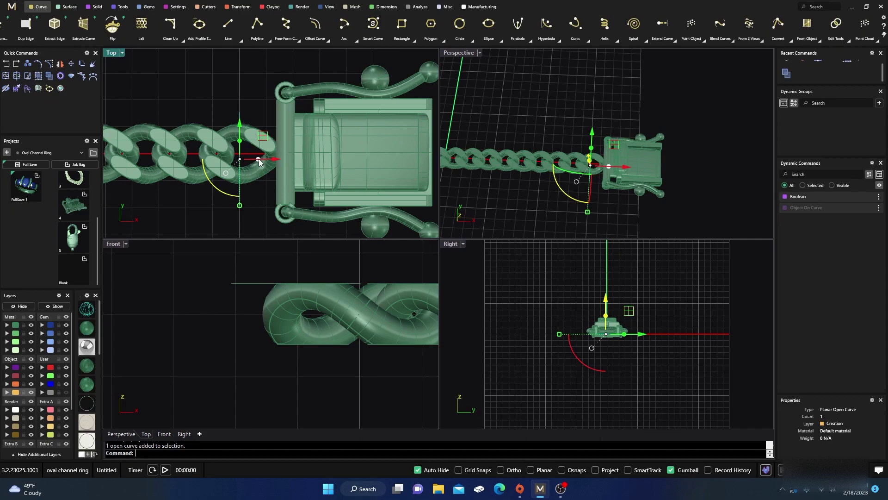
{"action": "left_click_drag", "start_coordinate": [259, 161], "coordinate": [274, 166]}
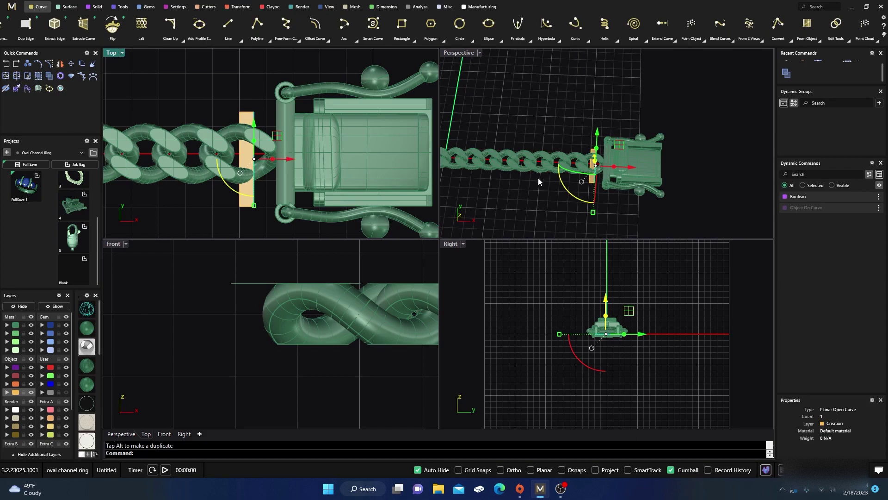
{"action": "scroll", "coordinate": [608, 341], "scroll_direction": "up", "scroll_amount": 5}
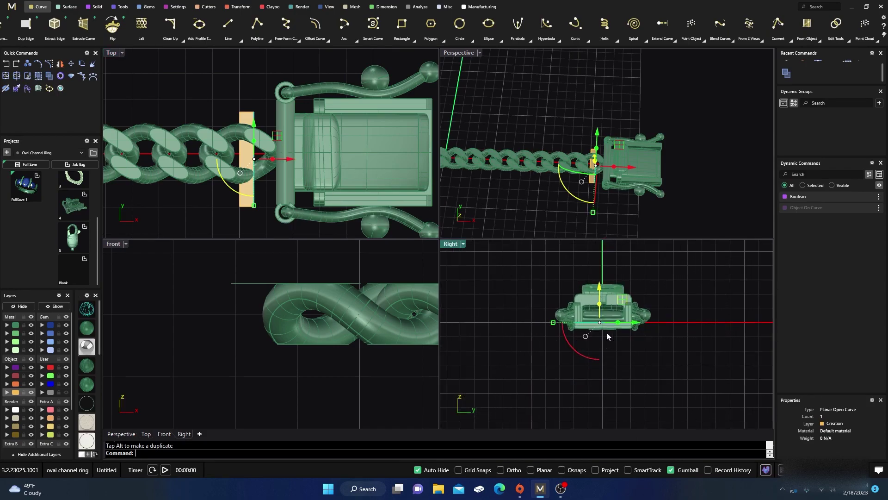
{"action": "right_click_drag", "start_coordinate": [612, 197], "coordinate": [606, 170]}
{"action": "scroll", "coordinate": [601, 153], "scroll_direction": "up", "scroll_amount": 6}
{"action": "scroll", "coordinate": [568, 191], "scroll_direction": "down", "scroll_amount": 7}
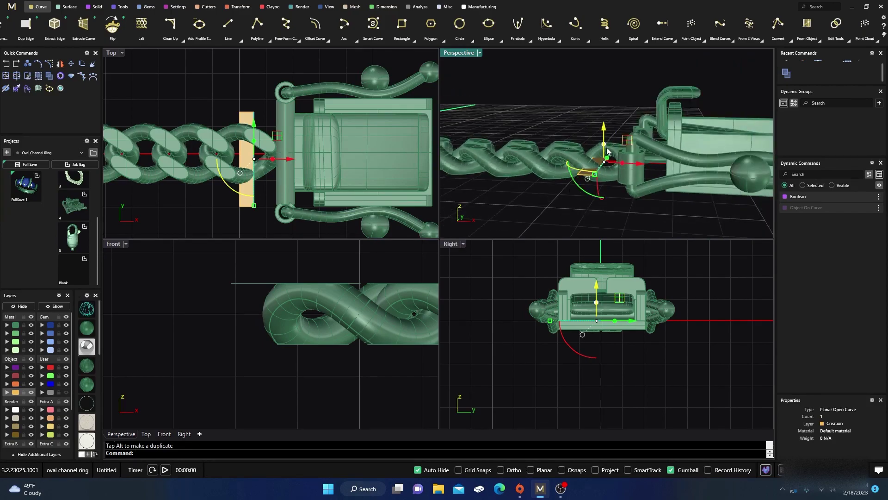
{"action": "left_click_drag", "start_coordinate": [607, 149], "coordinate": [617, 71]}
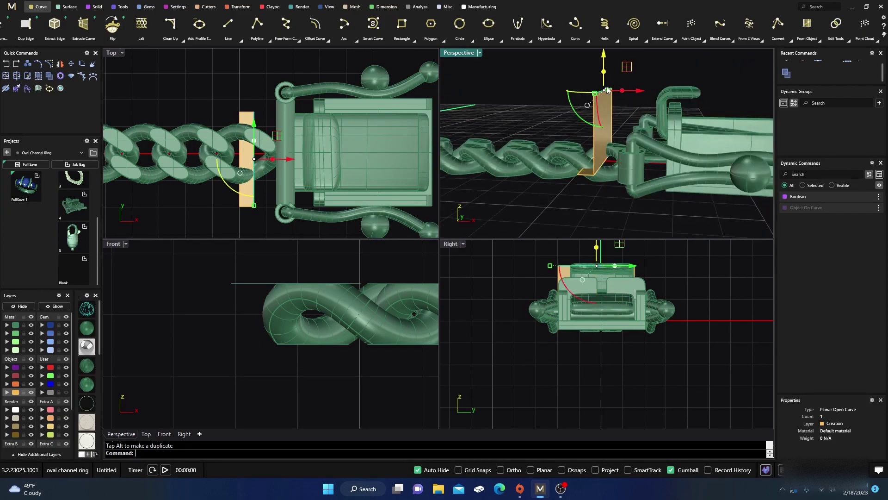
{"action": "left_click", "coordinate": [534, 86]}
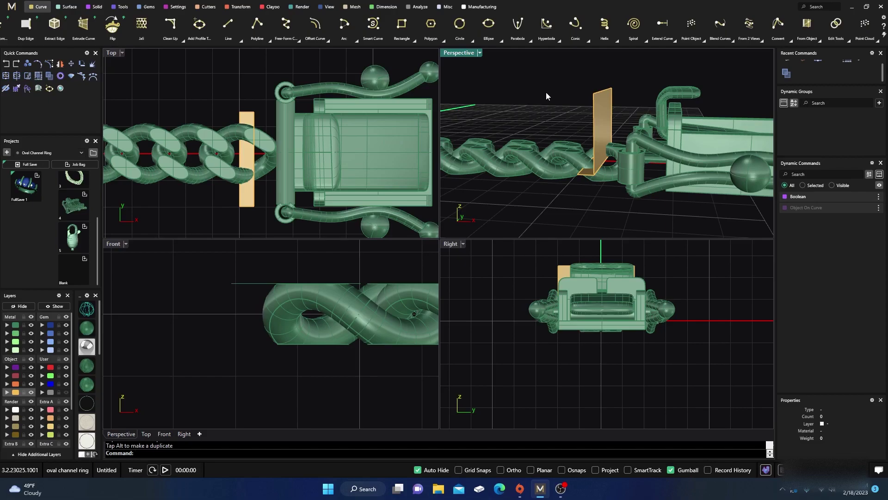
- Delete the vertical surface, the flat strip and the guide line at the last link
{"action": "left_click", "coordinate": [600, 107]}
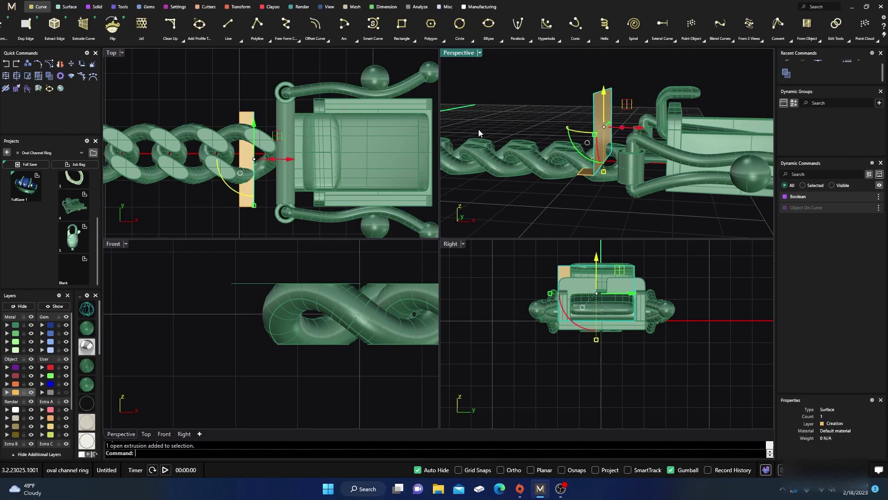
{"action": "key", "text": "ctrl+shift+g"}
{"action": "key", "text": "Delete"}
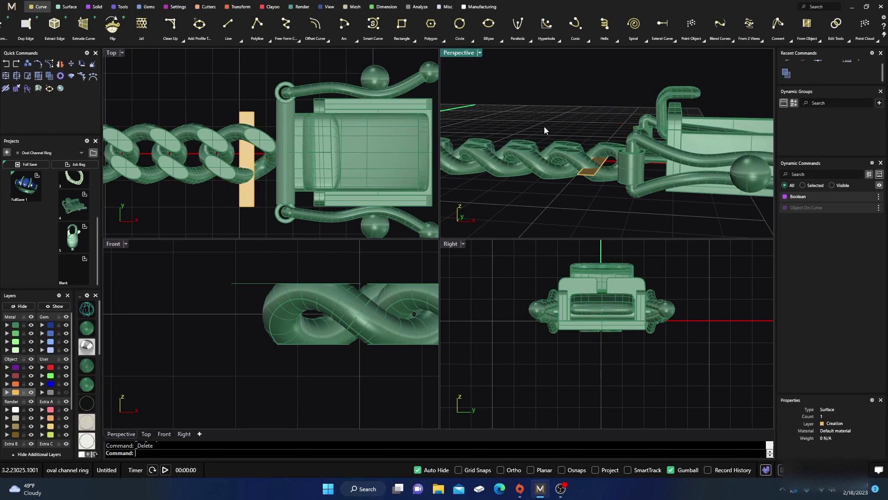
{"action": "left_click", "coordinate": [591, 173]}
{"action": "key", "text": "Delete"}
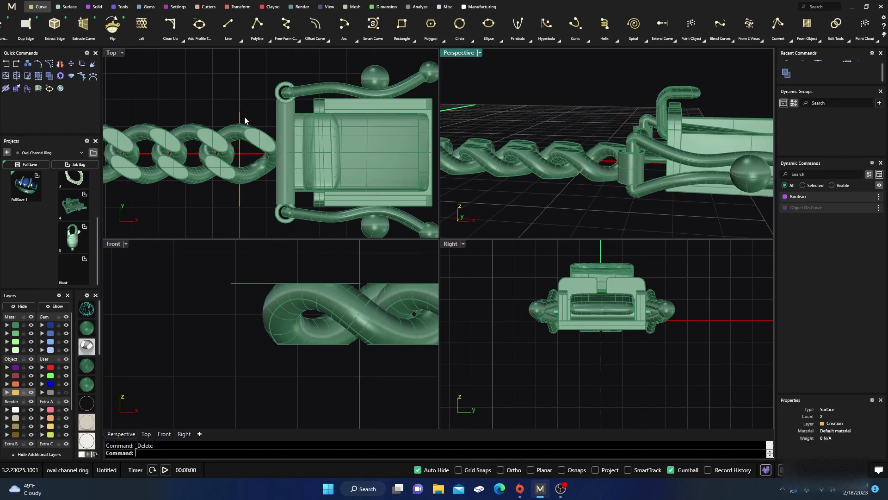
{"action": "left_click_drag", "start_coordinate": [255, 107], "coordinate": [230, 119]}
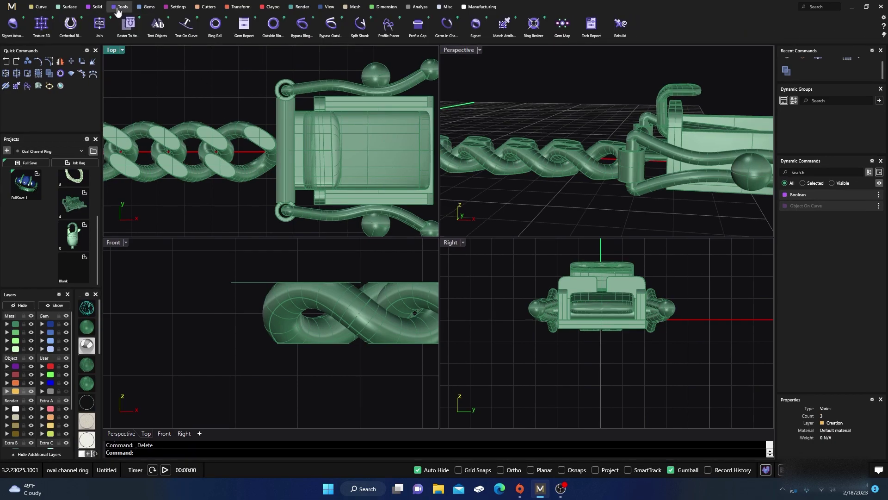
- Create a thin box whose base crosses the middle of the last link in plan, extending its height downward below the chain
{"action": "left_click", "coordinate": [95, 7]}
{"action": "left_click", "coordinate": [151, 36]}
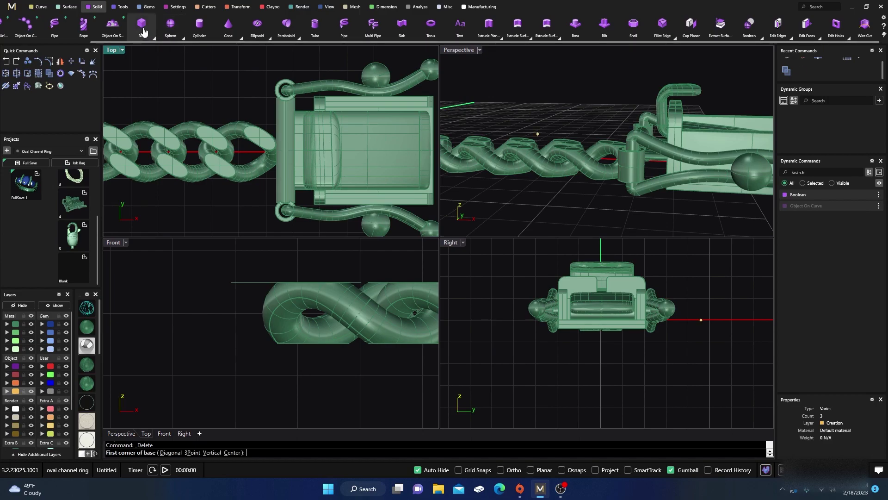
{"action": "scroll", "coordinate": [234, 112], "scroll_direction": "up", "scroll_amount": 2}
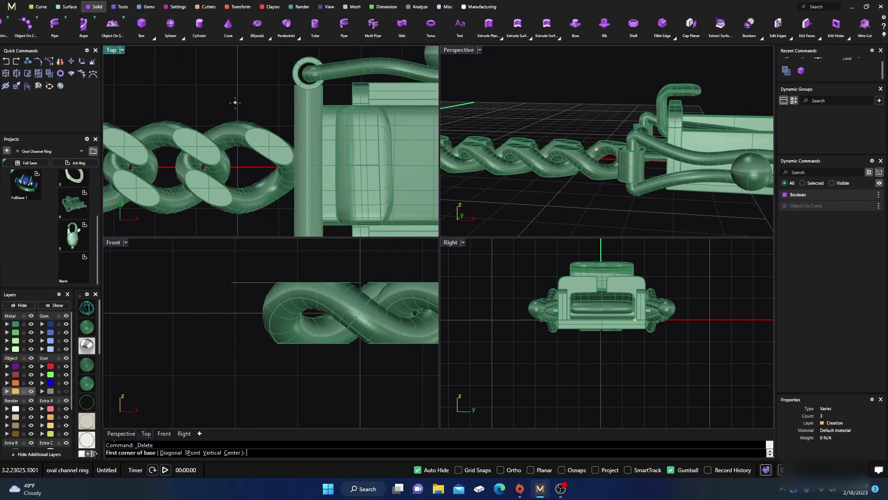
{"action": "left_click", "coordinate": [239, 103]}
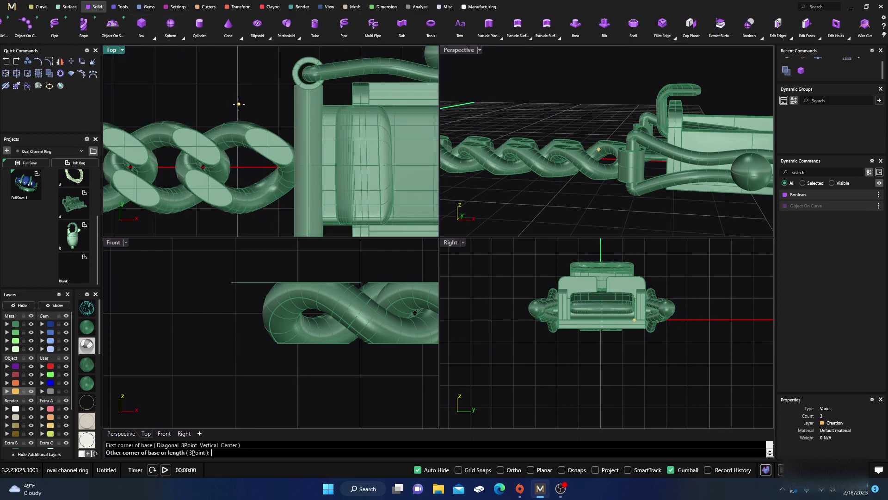
{"action": "left_click", "coordinate": [256, 226]}
{"action": "scroll", "coordinate": [194, 315], "scroll_direction": "down", "scroll_amount": 5}
{"action": "scroll", "coordinate": [182, 315], "scroll_direction": "down", "scroll_amount": 2}
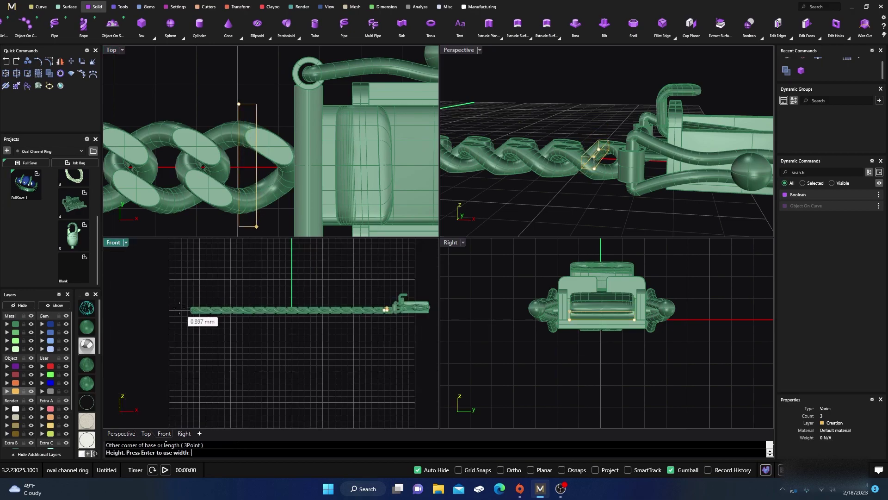
{"action": "scroll", "coordinate": [363, 342], "scroll_direction": "down", "scroll_amount": 2}
{"action": "left_click", "coordinate": [403, 348]}
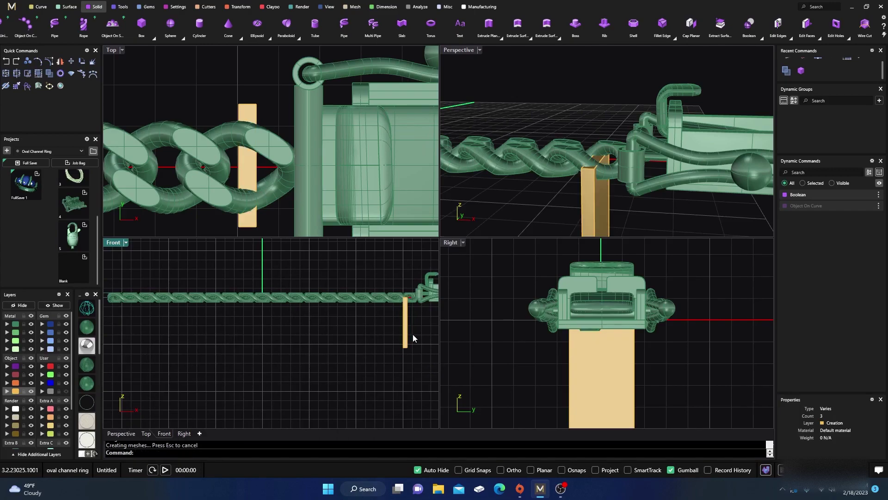
- Move the box up along Z until it passes fully through the last link
{"action": "left_click", "coordinate": [406, 335]}
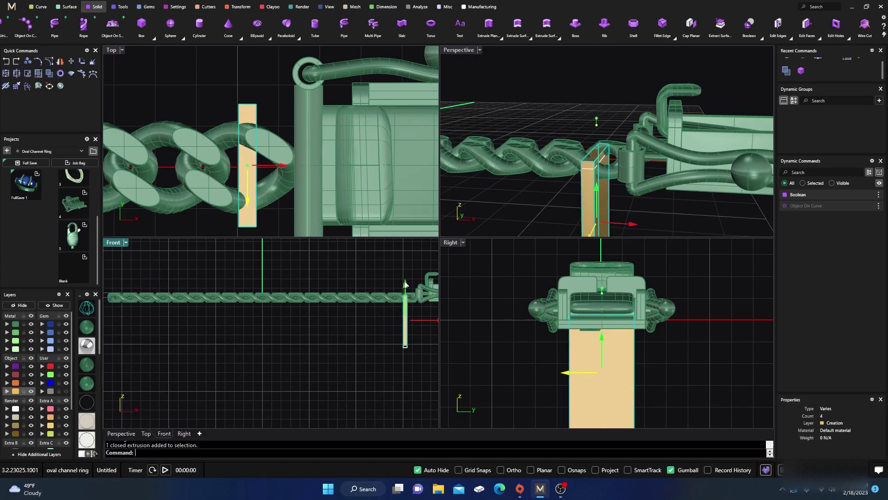
{"action": "left_click_drag", "start_coordinate": [406, 284], "coordinate": [407, 276]}
{"action": "left_click", "coordinate": [265, 82]}
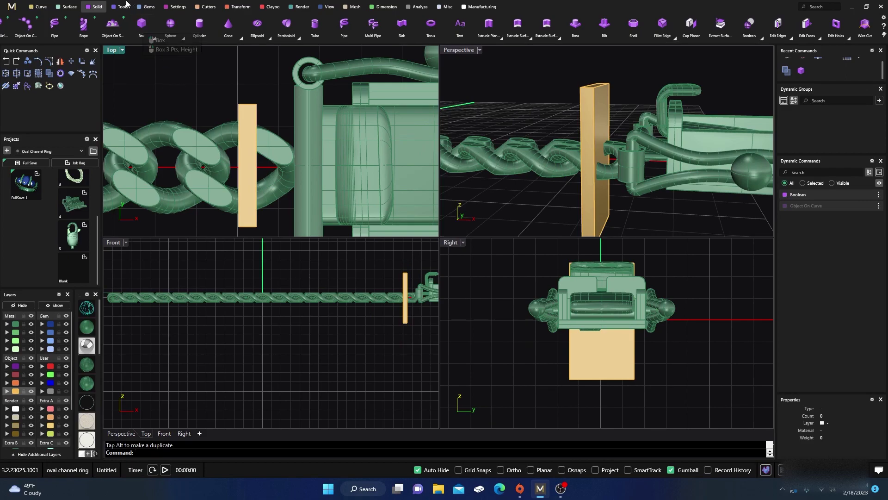
- Cut the last link with a Boolean Difference, using the thin box as the cutting solid
{"action": "left_click", "coordinate": [97, 8]}
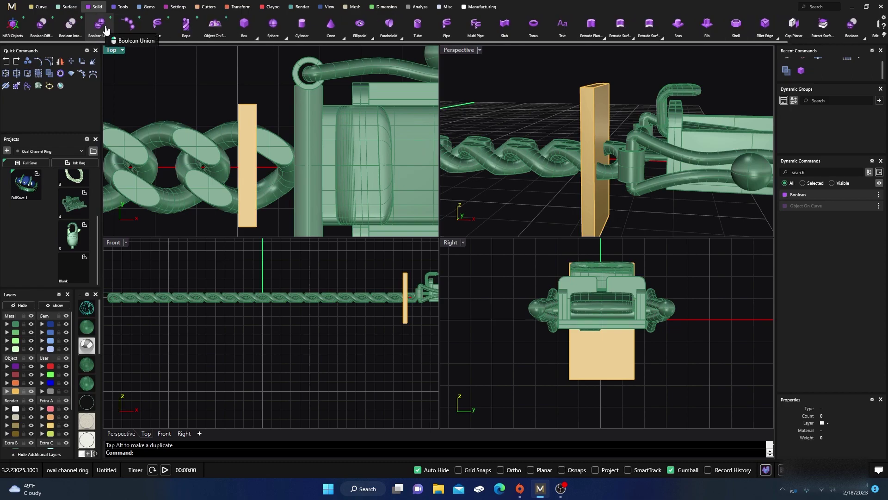
{"action": "left_click", "coordinate": [41, 24]}
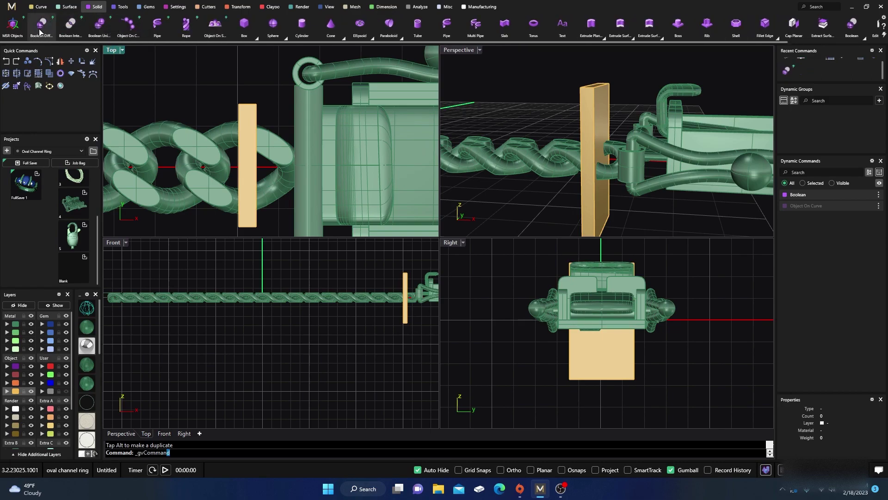
{"action": "left_click", "coordinate": [223, 133]}
{"action": "key", "text": "Return"}
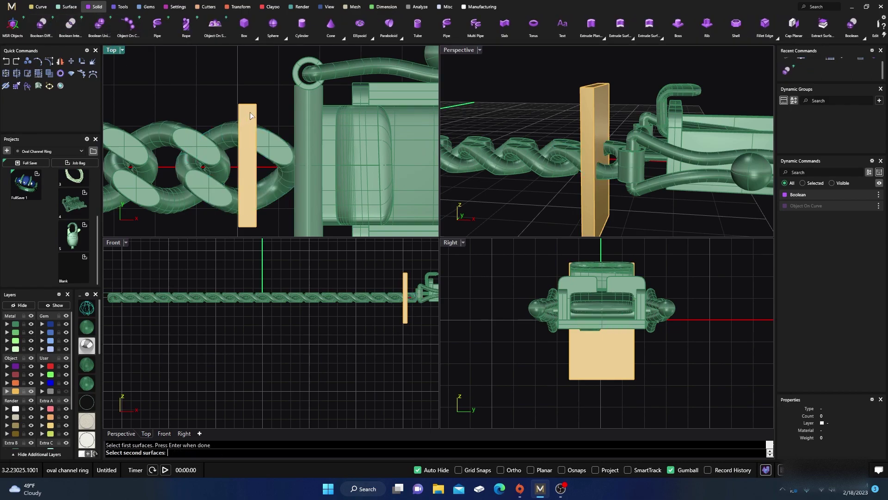
{"action": "left_click", "coordinate": [249, 115]}
{"action": "key", "text": "Return"}
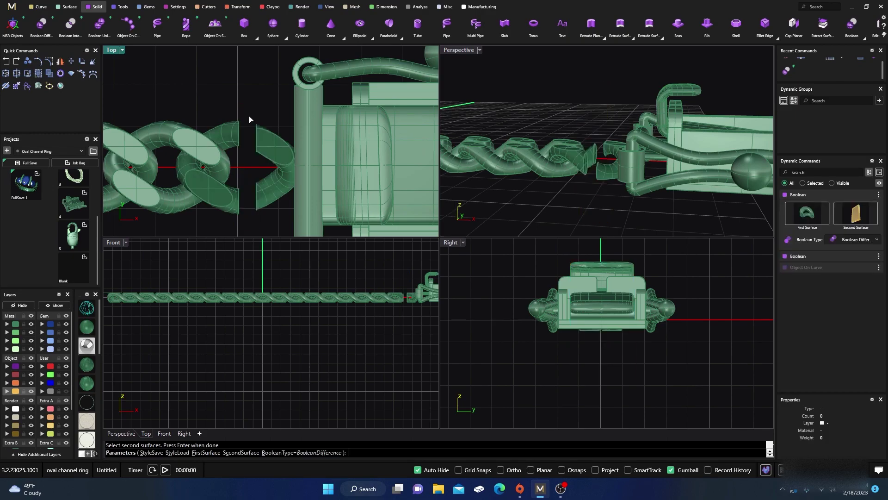
{"action": "key", "text": "Return"}
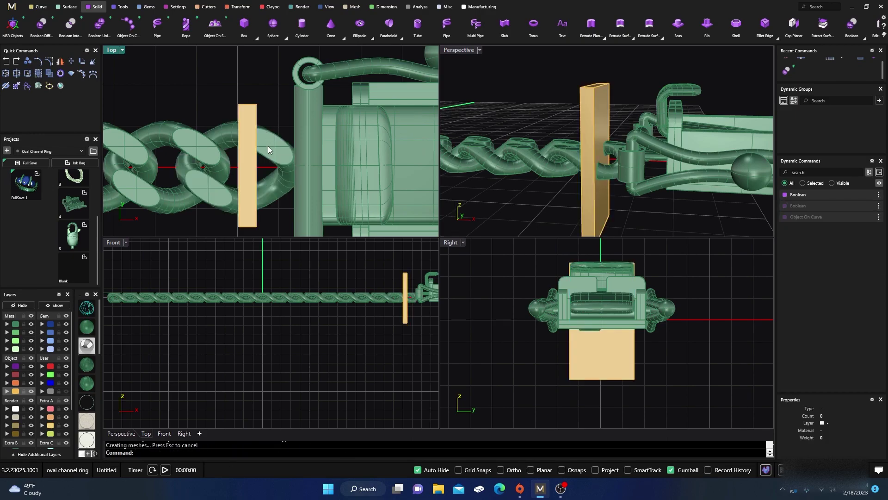
- Move the box cutter to the hidden grey User layer
{"action": "left_click", "coordinate": [250, 117]}
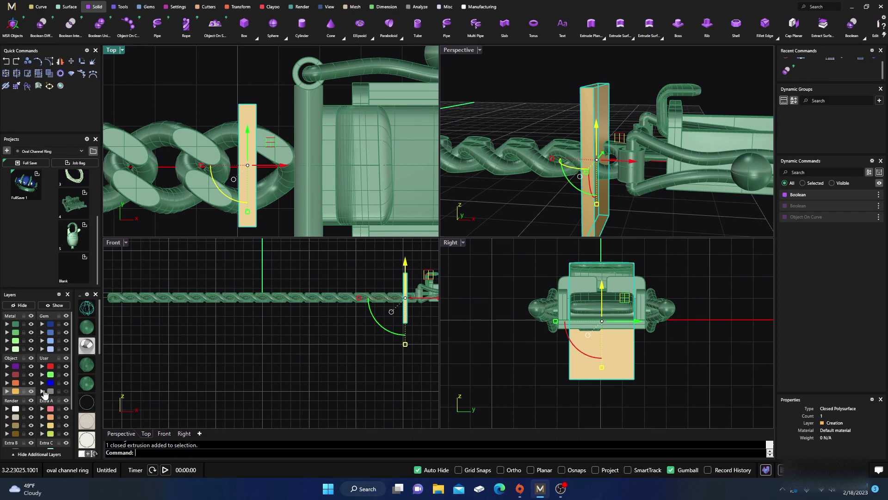
{"action": "left_click", "coordinate": [44, 392]}
{"action": "left_click", "coordinate": [215, 336]}
- Ungroup the two pieces of the cut link and delete the piece beside the box clasp
{"action": "left_click", "coordinate": [282, 189]}
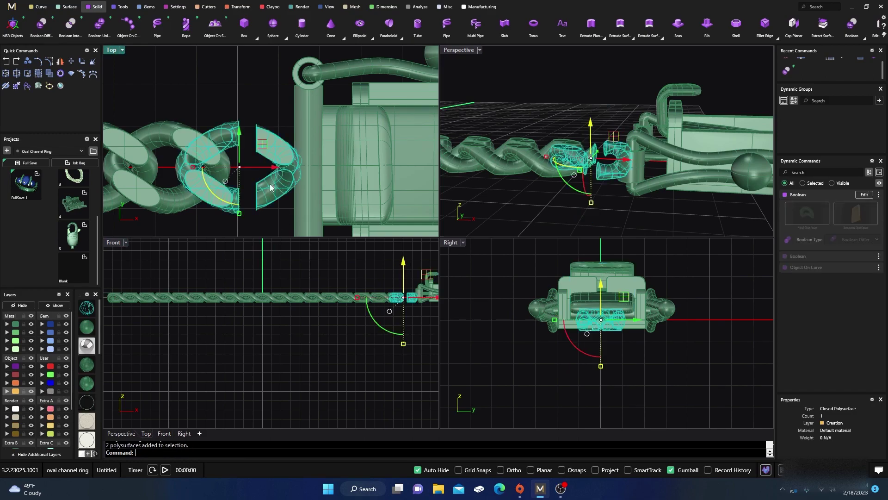
{"action": "left_click", "coordinate": [50, 75]}
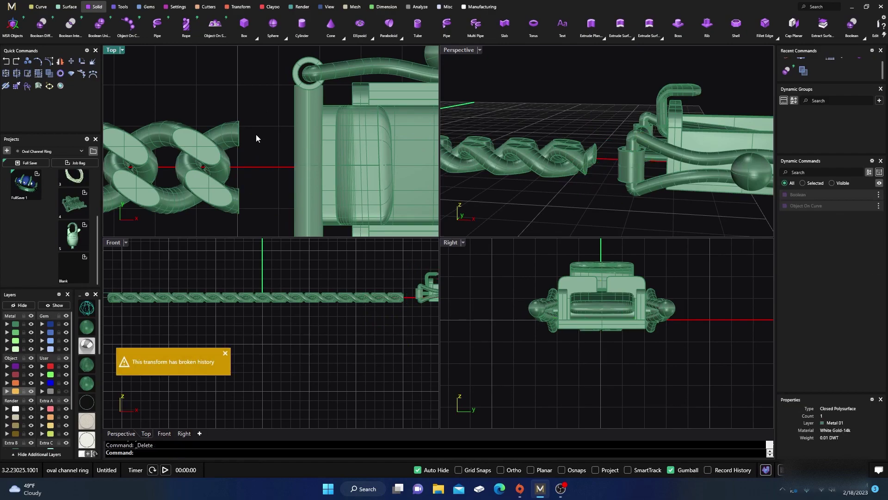
- Scale the whole box clasp down uniformly about its centre with the Scale command, using two reference points in the Top view
{"action": "scroll", "coordinate": [256, 134], "scroll_direction": "down", "scroll_amount": 1}
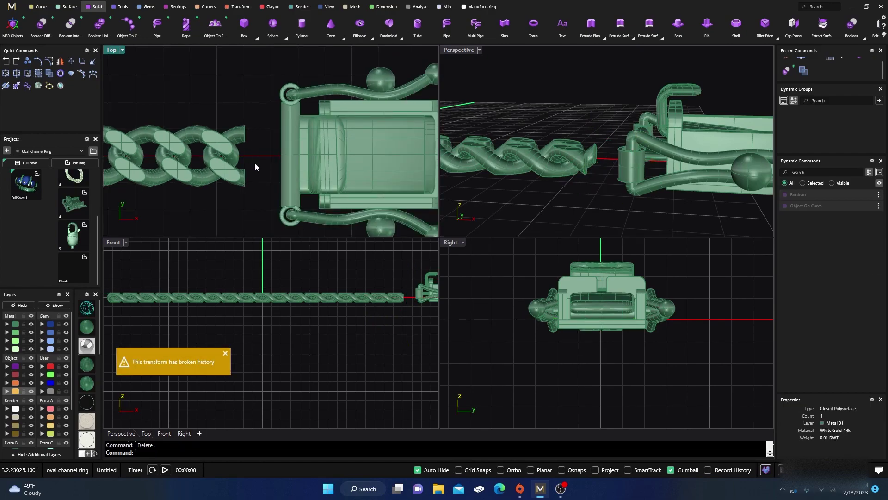
{"action": "scroll", "coordinate": [289, 164], "scroll_direction": "down", "scroll_amount": 2}
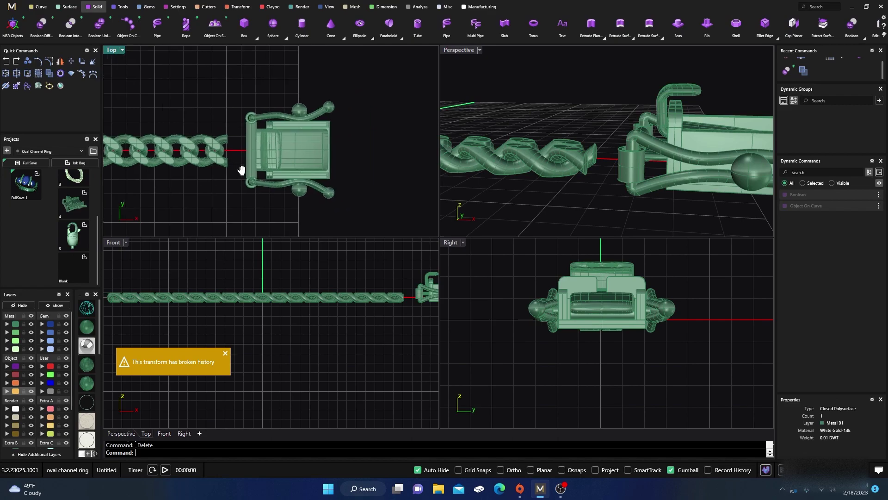
{"action": "left_click_drag", "start_coordinate": [315, 152], "coordinate": [245, 107]}
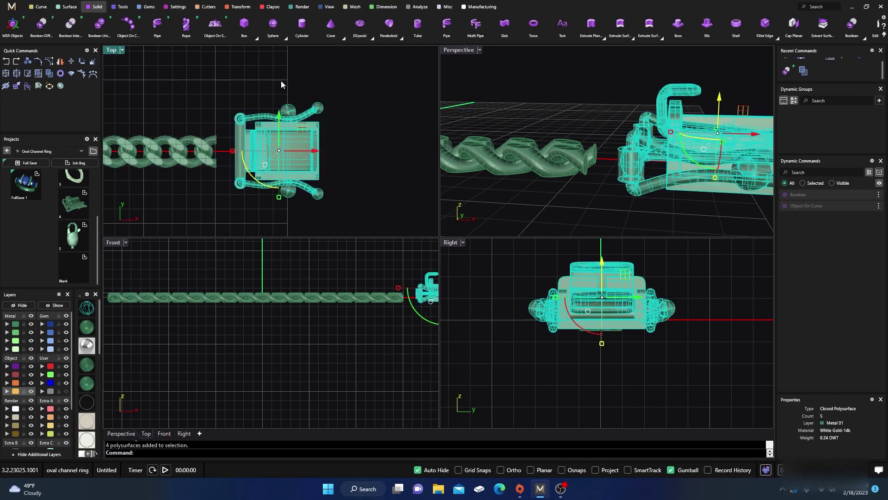
{"action": "left_click", "coordinate": [237, 6]}
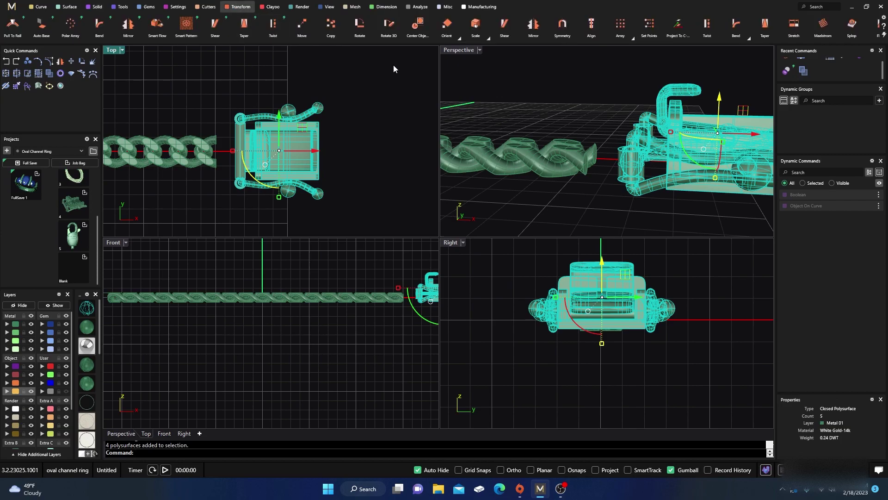
{"action": "left_click", "coordinate": [487, 38]}
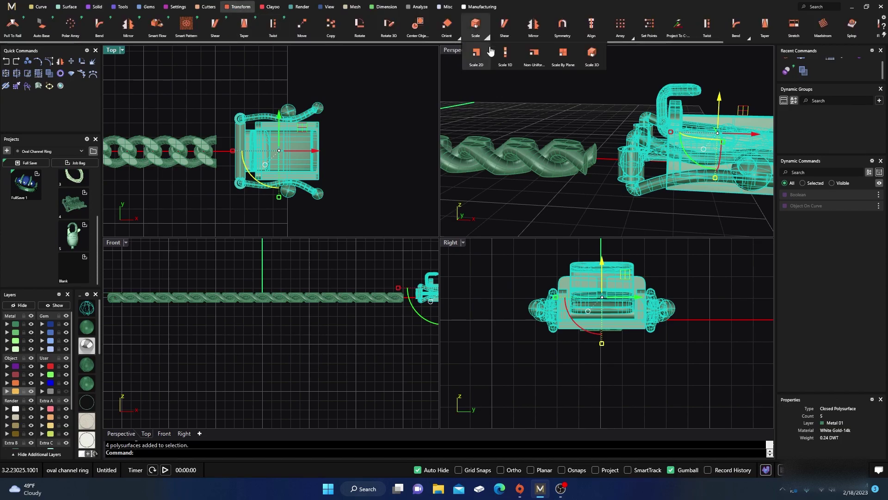
{"action": "left_click", "coordinate": [564, 65]}
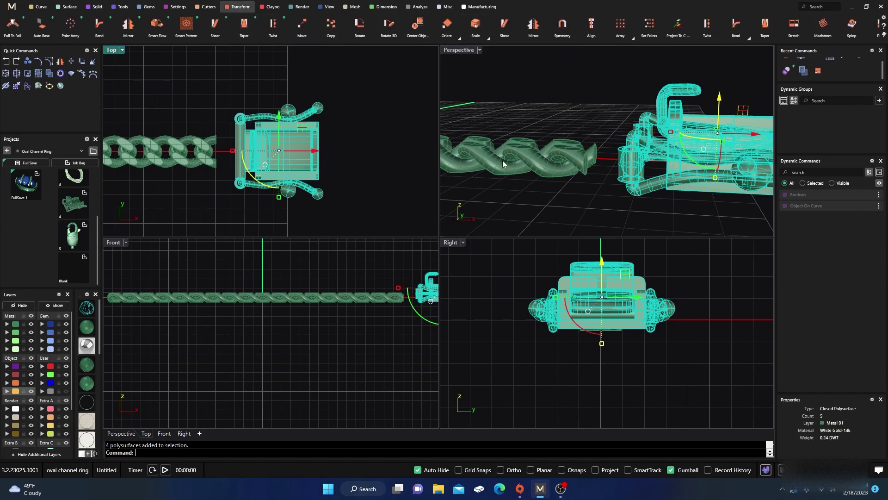
{"action": "left_click", "coordinate": [487, 37]}
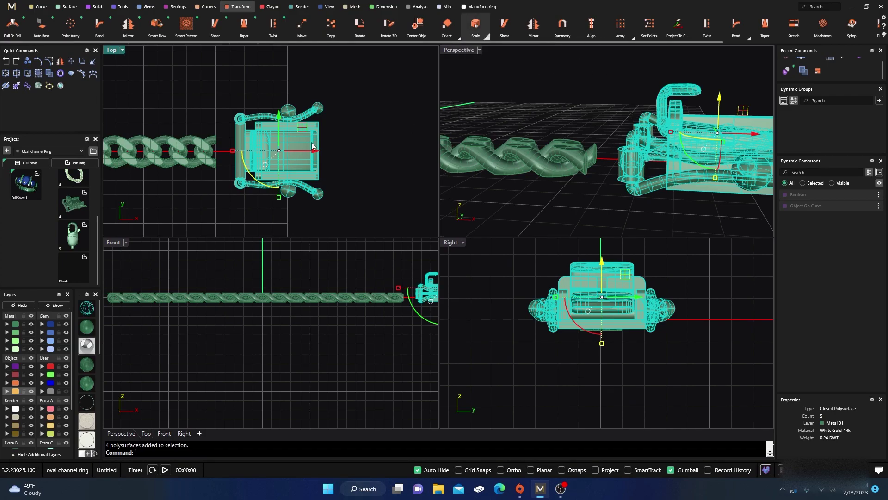
{"action": "type", "text": "scale"}
{"action": "key", "text": "Return"}
{"action": "left_click", "coordinate": [278, 149]}
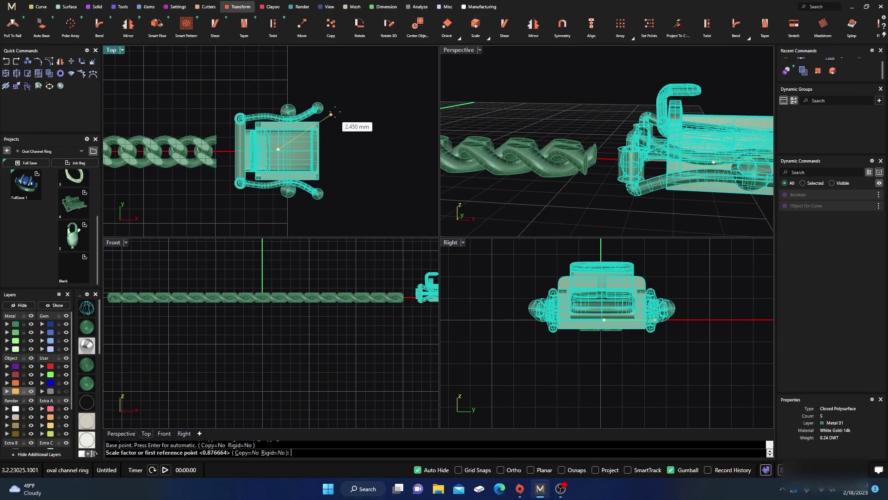
{"action": "left_click", "coordinate": [371, 87]}
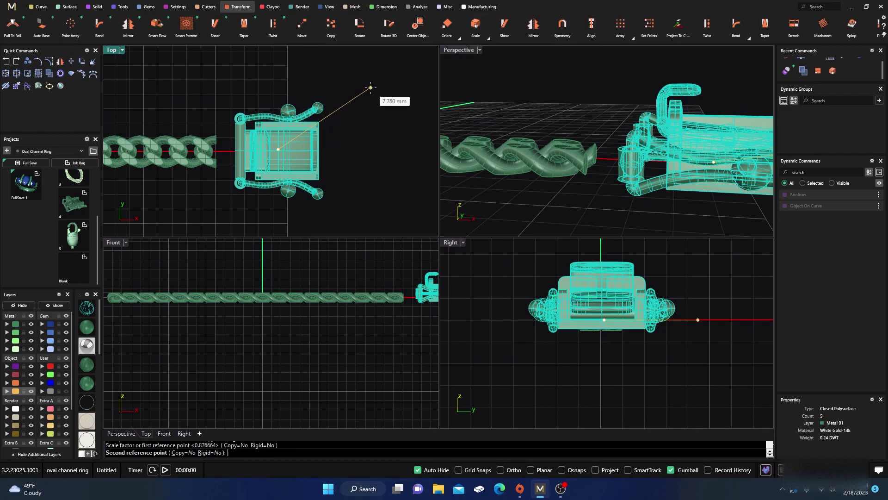
{"action": "left_click", "coordinate": [340, 112]}
- Move the clasp along X against the chain's cut end, and lower it slightly along Z to line up with the links
{"action": "left_click_drag", "start_coordinate": [311, 151], "coordinate": [277, 151]}
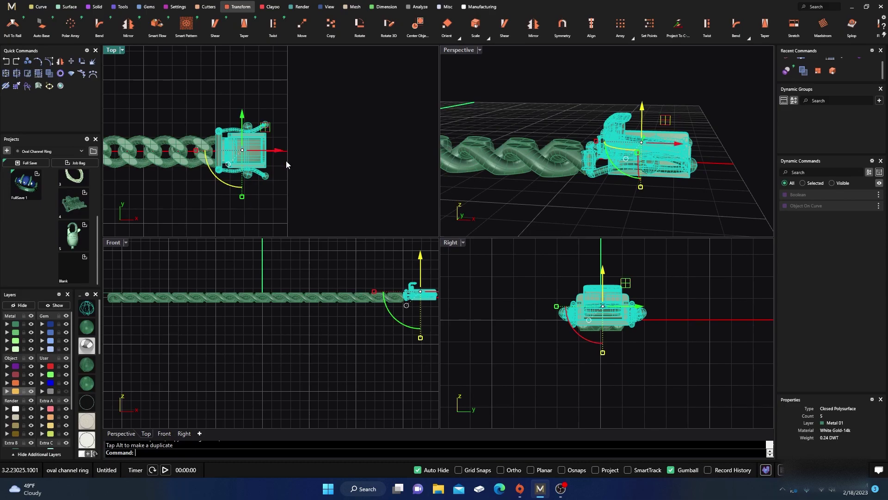
{"action": "right_click_drag", "start_coordinate": [325, 278], "coordinate": [249, 264]}
{"action": "right_click_drag", "start_coordinate": [336, 263], "coordinate": [326, 286]}
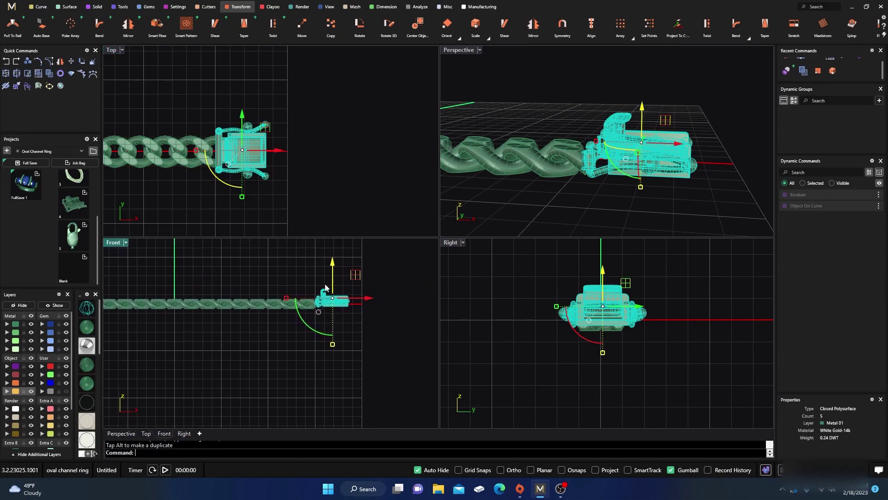
{"action": "scroll", "coordinate": [325, 286], "scroll_direction": "up", "scroll_amount": 6}
{"action": "left_click_drag", "start_coordinate": [340, 277], "coordinate": [338, 284]}
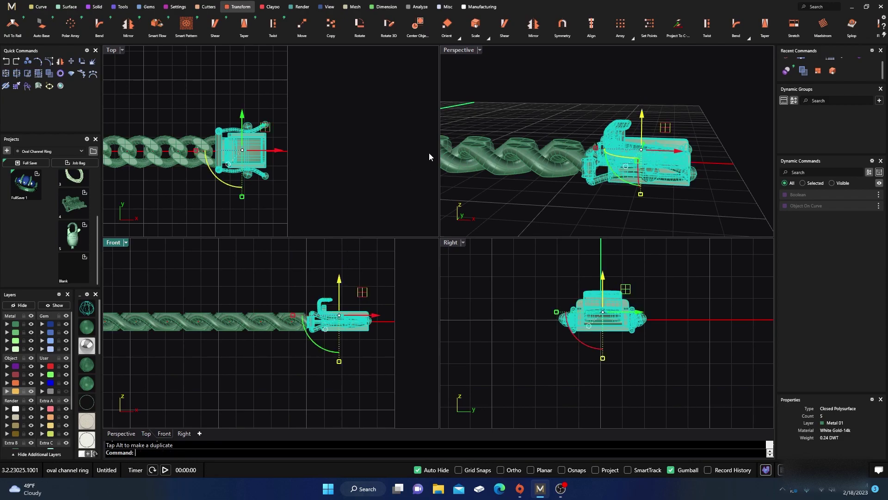
- Examine from several angles in the maximised Perspective view how the clasp's crossbar and hinge tubes meet the last link's cut ends
{"action": "left_click", "coordinate": [493, 99]}
{"action": "double_click", "coordinate": [461, 54]}
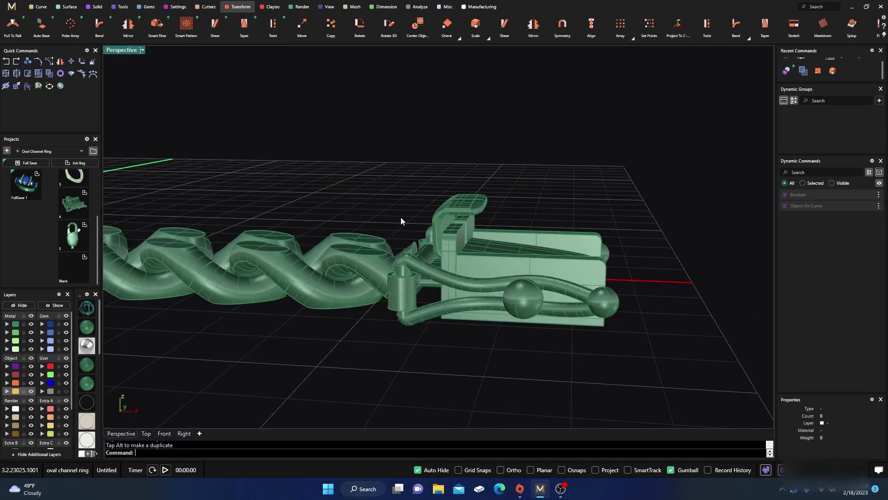
{"action": "scroll", "coordinate": [440, 232], "scroll_direction": "up", "scroll_amount": 6}
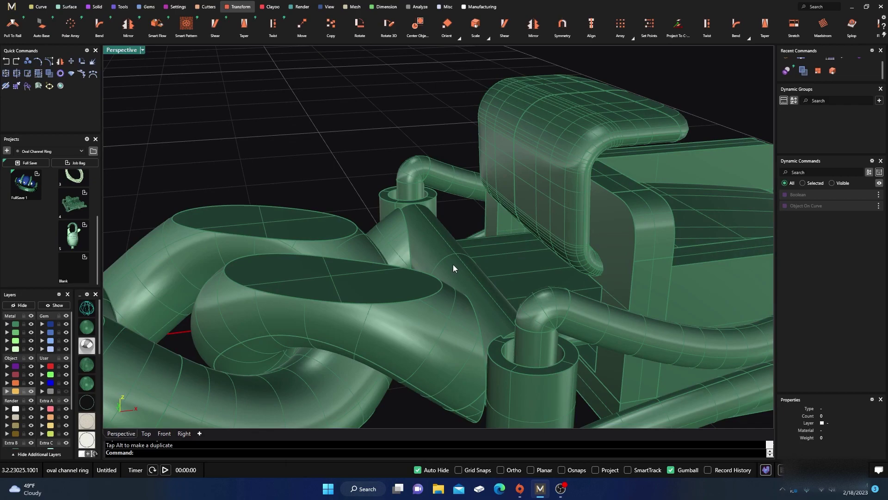
{"action": "left_click", "coordinate": [453, 262]}
{"action": "left_click", "coordinate": [344, 146]}
{"action": "left_click", "coordinate": [427, 232]}
{"action": "left_click", "coordinate": [351, 149]}
{"action": "scroll", "coordinate": [394, 128], "scroll_direction": "down", "scroll_amount": 3}
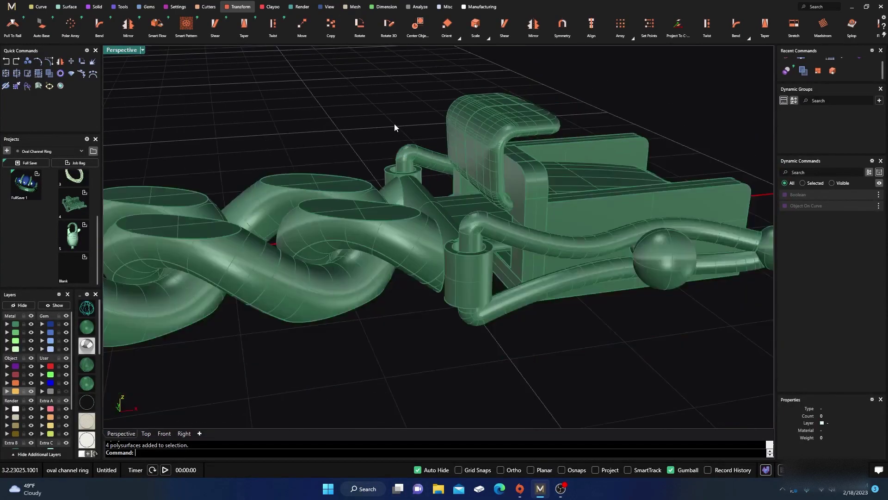
{"action": "left_click", "coordinate": [398, 166]}
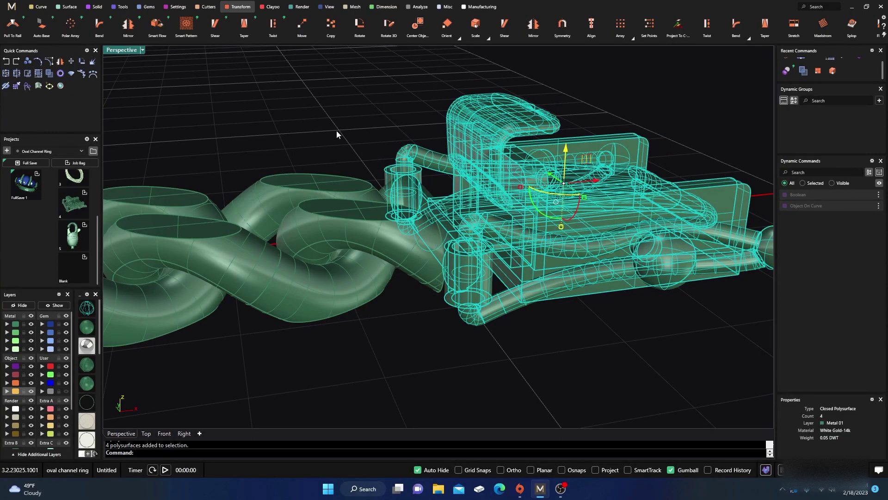
{"action": "mouse_move", "coordinate": [337, 131]}
{"action": "right_mouse_down"}
{"action": "mouse_move", "coordinate": [363, 145]}
{"action": "mouse_move", "coordinate": [348, 134]}
{"action": "right_mouse_up"}
{"action": "left_click", "coordinate": [348, 134]}
{"action": "right_click_drag", "start_coordinate": [381, 171], "coordinate": [360, 166]}
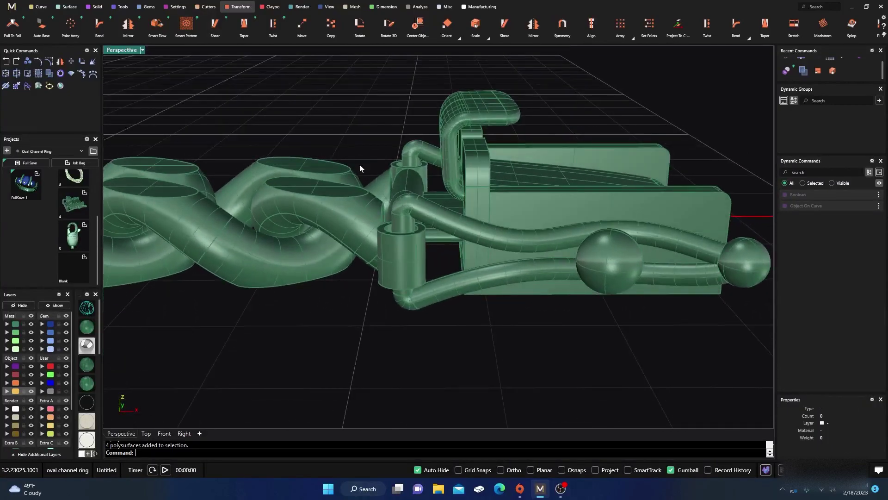
{"action": "scroll", "coordinate": [370, 180], "scroll_direction": "up", "scroll_amount": 6}
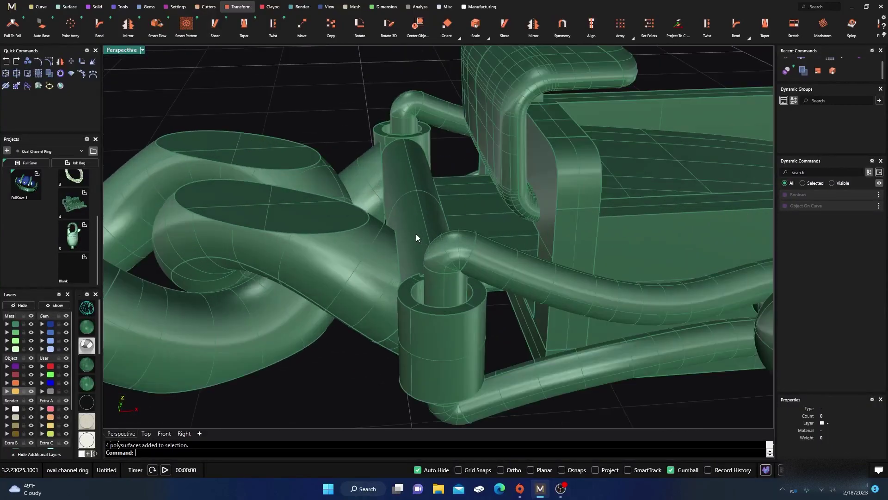
{"action": "left_click", "coordinate": [416, 236]}
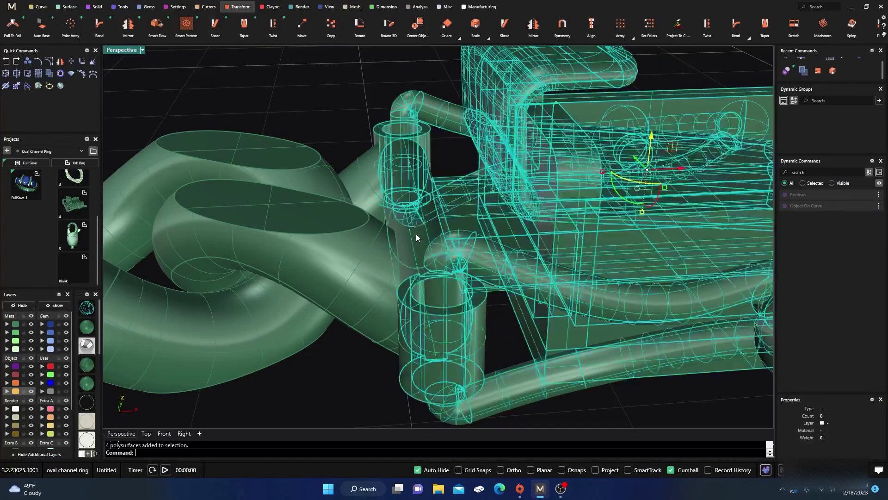
{"action": "left_click", "coordinate": [352, 99]}
{"action": "right_click_drag", "start_coordinate": [351, 98], "coordinate": [572, 160]}
{"action": "scroll", "coordinate": [482, 173], "scroll_direction": "up", "scroll_amount": 10}
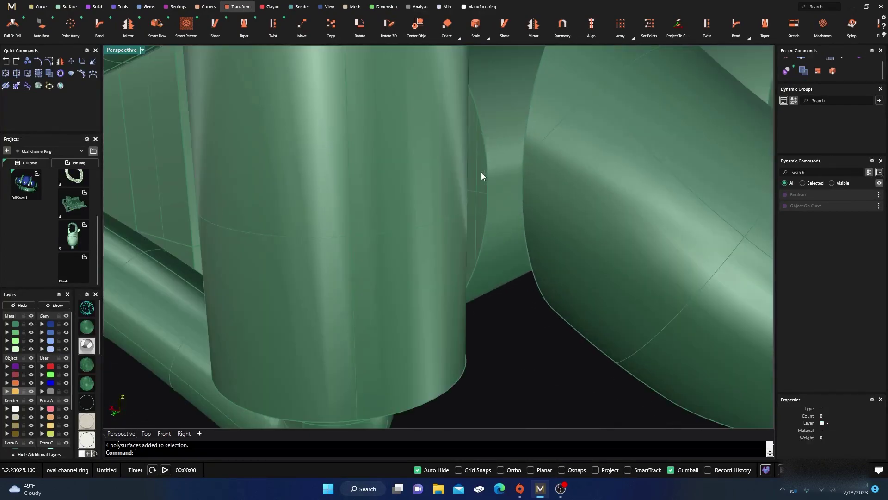
{"action": "scroll", "coordinate": [482, 176], "scroll_direction": "down", "scroll_amount": 6}
{"action": "right_click_drag", "start_coordinate": [481, 175], "coordinate": [410, 192]}
- Ungroup the box clasp's grouped parts
{"action": "left_click", "coordinate": [404, 174]}
{"action": "scroll", "coordinate": [319, 178], "scroll_direction": "down", "scroll_amount": 7}
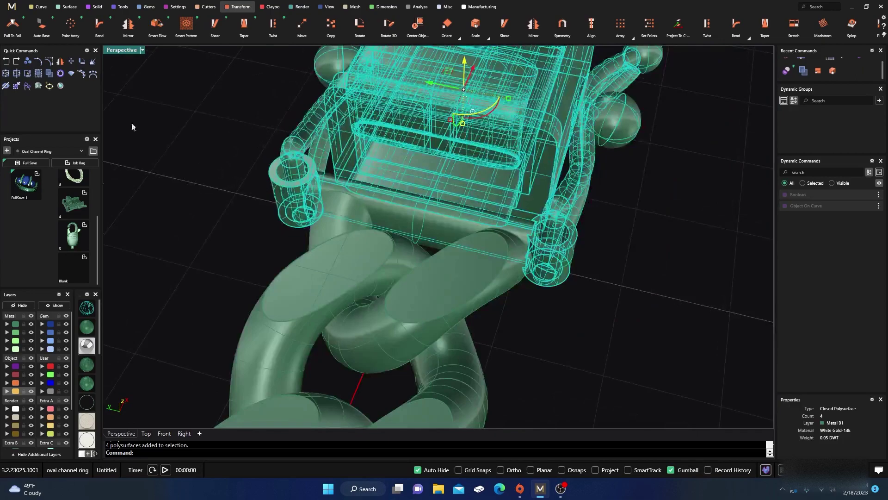
{"action": "left_click", "coordinate": [50, 75]}
{"action": "scroll", "coordinate": [185, 179], "scroll_direction": "down", "scroll_amount": 6}
{"action": "left_click", "coordinate": [535, 273]}
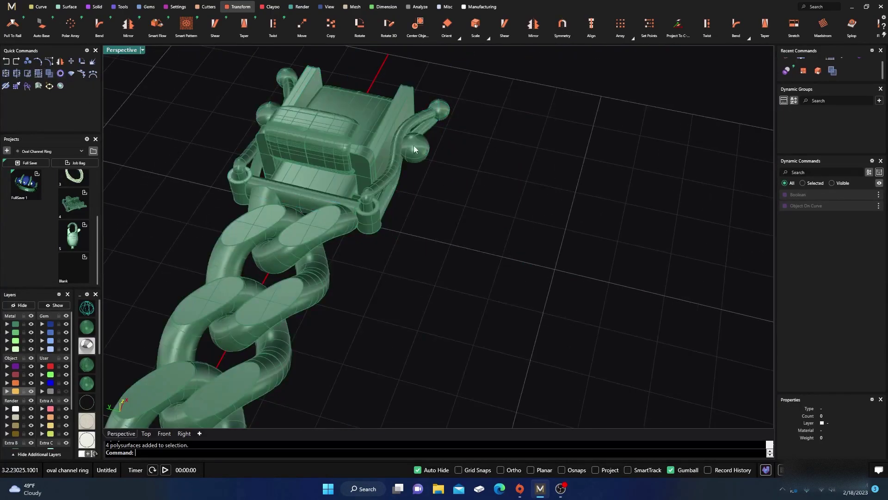
- Move the clasp's box housing along X to just beyond the opposite end of the chain
{"action": "left_click", "coordinate": [413, 148]}
{"action": "scroll", "coordinate": [513, 206], "scroll_direction": "down", "scroll_amount": 5}
{"action": "right_click_drag", "start_coordinate": [512, 207], "coordinate": [478, 254]}
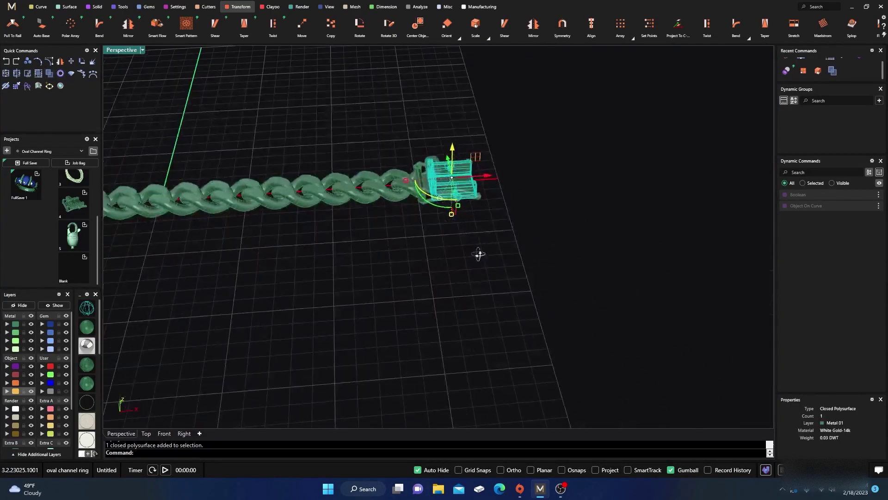
{"action": "scroll", "coordinate": [549, 250], "scroll_direction": "down", "scroll_amount": 9}
{"action": "left_click_drag", "start_coordinate": [549, 222], "coordinate": [324, 244]}
{"action": "left_click", "coordinate": [348, 207]}
{"action": "right_click_drag", "start_coordinate": [349, 207], "coordinate": [421, 232]}
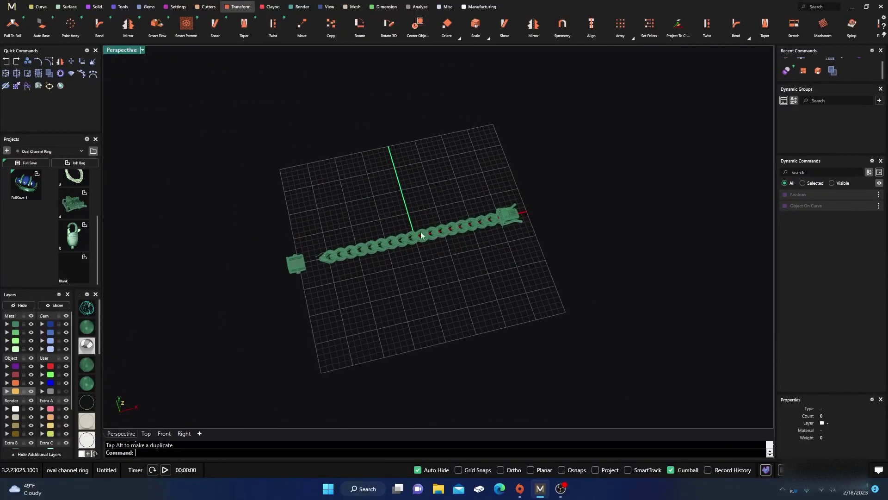
- Ungroup the clasp's tongue body from the side arms still attached to it at the chain's cut end
{"action": "scroll", "coordinate": [517, 227], "scroll_direction": "up", "scroll_amount": 10}
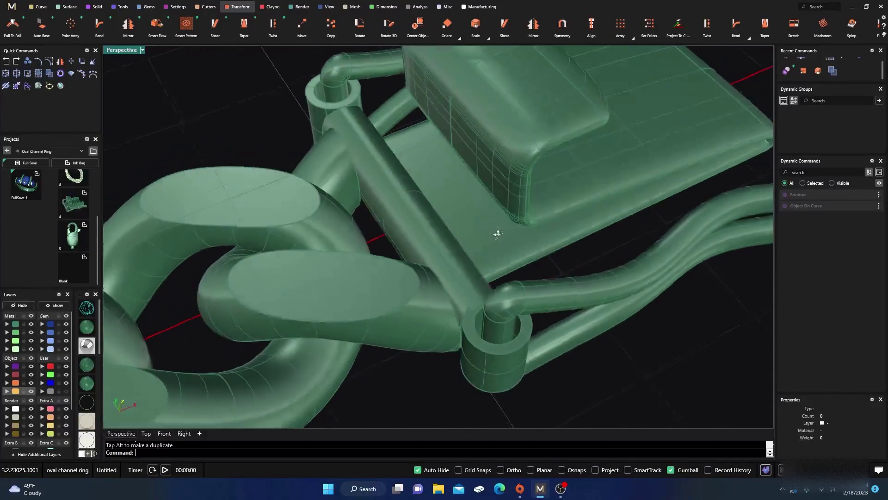
{"action": "right_click_drag", "start_coordinate": [497, 233], "coordinate": [419, 220]}
{"action": "left_click", "coordinate": [406, 216]}
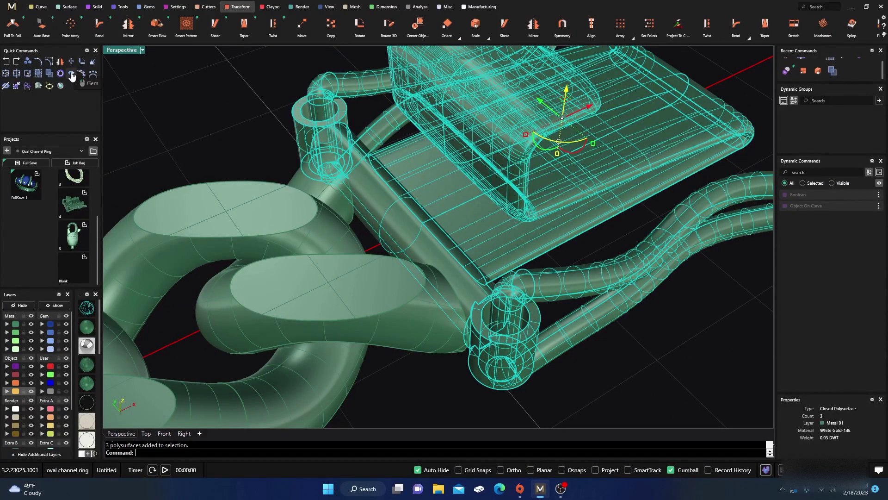
{"action": "left_click", "coordinate": [209, 99]}
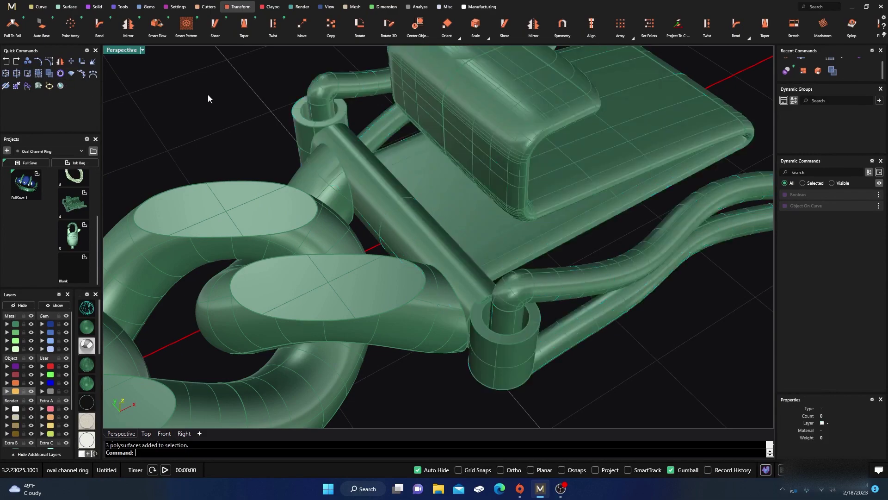
- Explode the clasp's tongue body and delete the crossbar surface between the two hinge tubes
{"action": "left_click", "coordinate": [379, 181]}
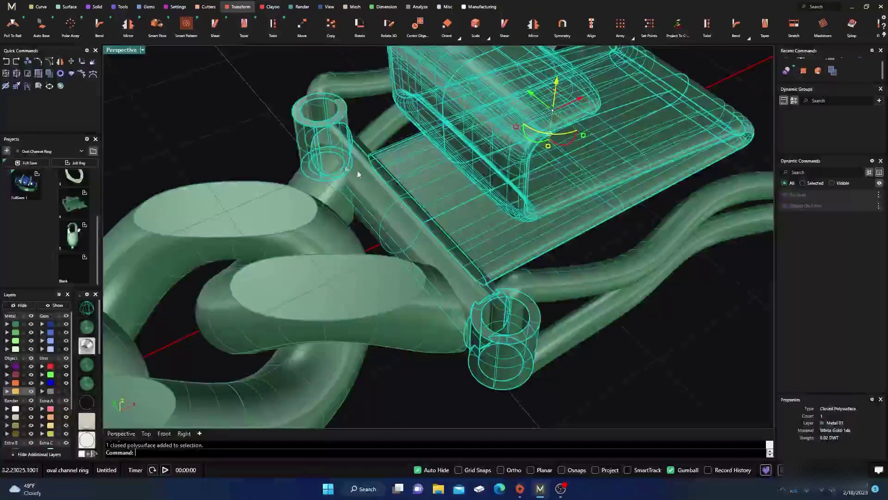
{"action": "left_click", "coordinate": [93, 63]}
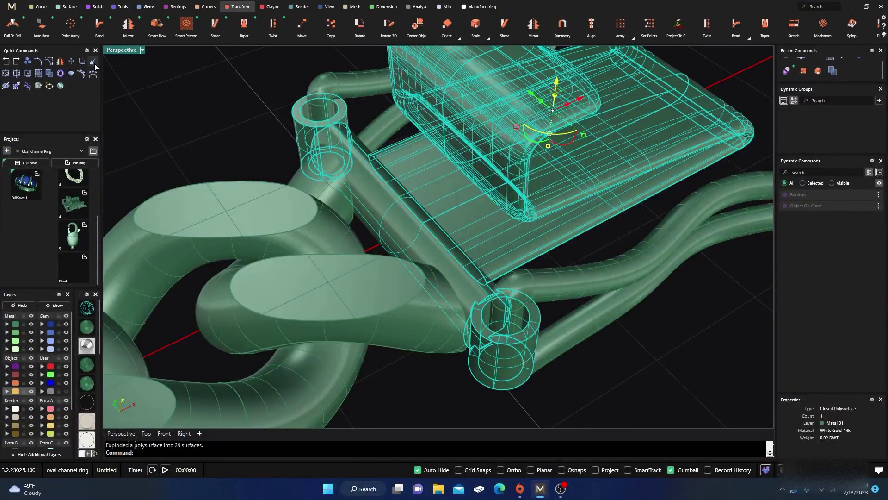
{"action": "left_click", "coordinate": [226, 124]}
{"action": "left_click", "coordinate": [359, 179]}
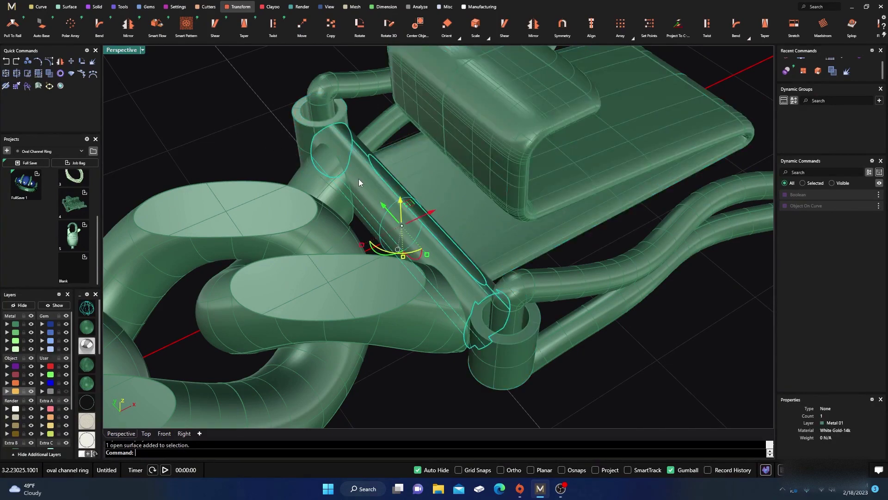
{"action": "right_click_drag", "start_coordinate": [208, 136], "coordinate": [221, 120]}
{"action": "scroll", "coordinate": [428, 279], "scroll_direction": "up", "scroll_amount": 4}
{"action": "right_click_drag", "start_coordinate": [428, 279], "coordinate": [405, 260]}
{"action": "key", "text": "Delete"}
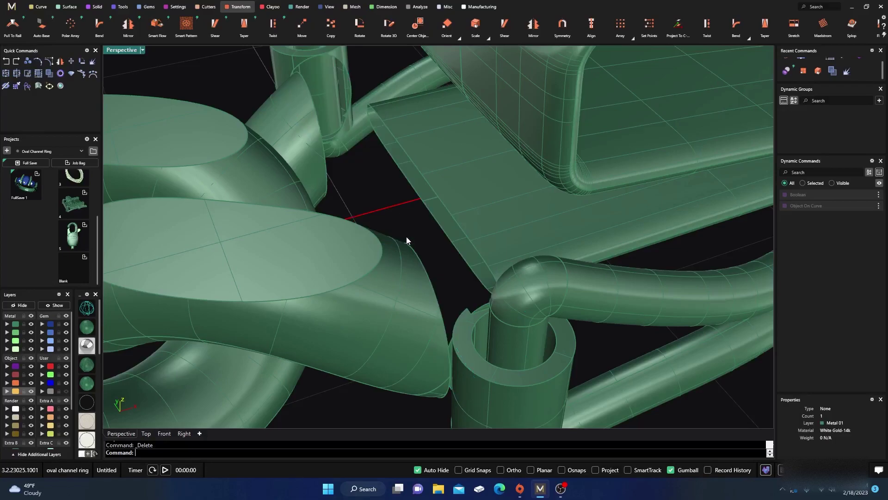
- Duplicate the edge of the side opening in the tongue's hinge tube on the +Y side
{"action": "right_click_drag", "start_coordinate": [398, 230], "coordinate": [374, 139]}
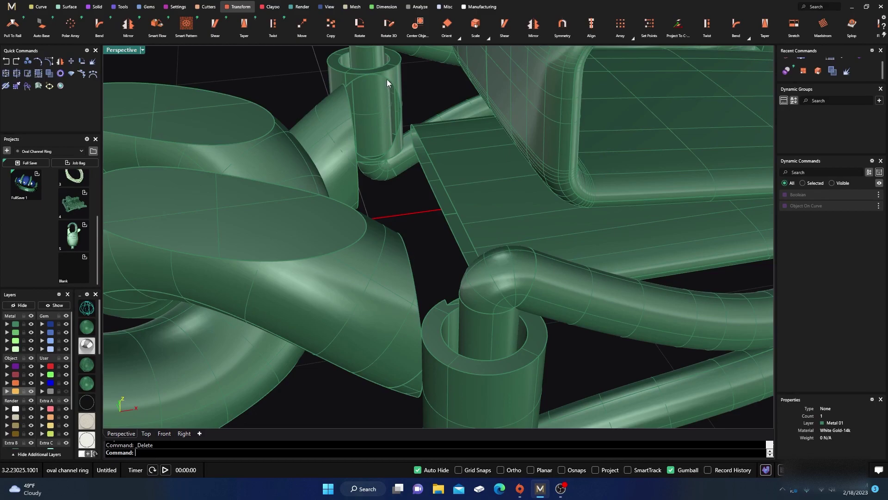
{"action": "scroll", "coordinate": [395, 86], "scroll_direction": "up", "scroll_amount": 5}
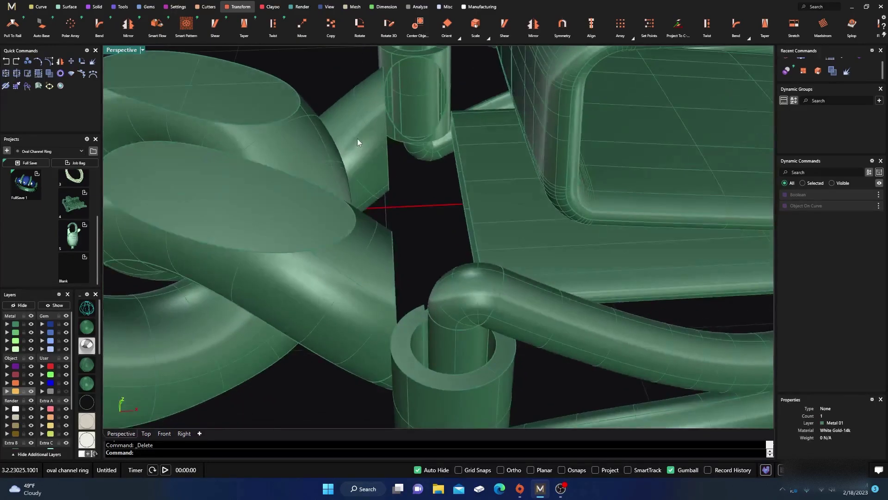
{"action": "scroll", "coordinate": [413, 141], "scroll_direction": "down", "scroll_amount": 4}
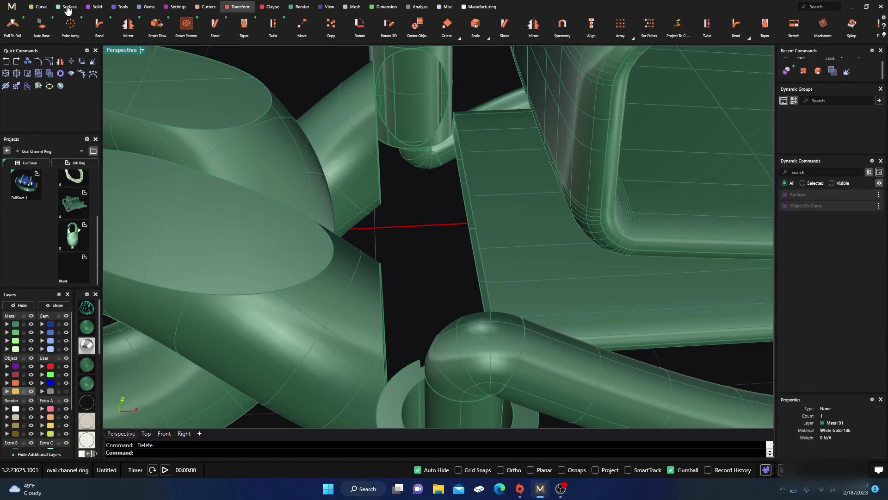
{"action": "left_click", "coordinate": [40, 8]}
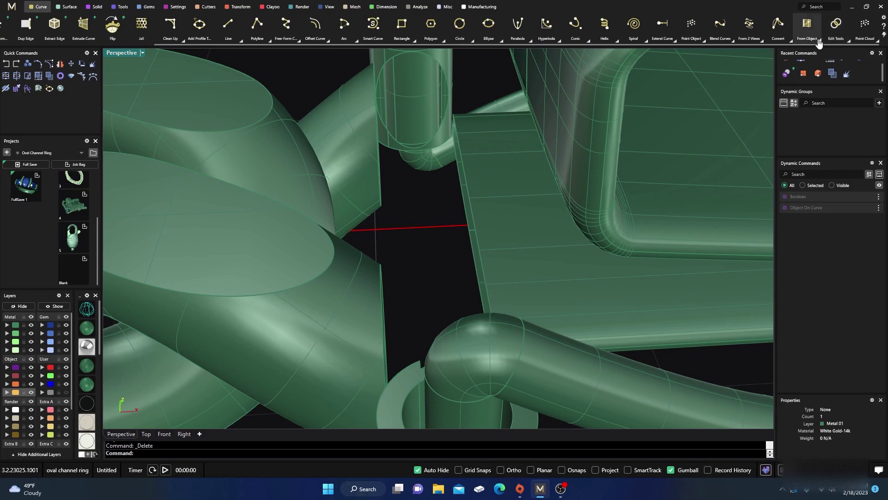
{"action": "left_click", "coordinate": [820, 40]}
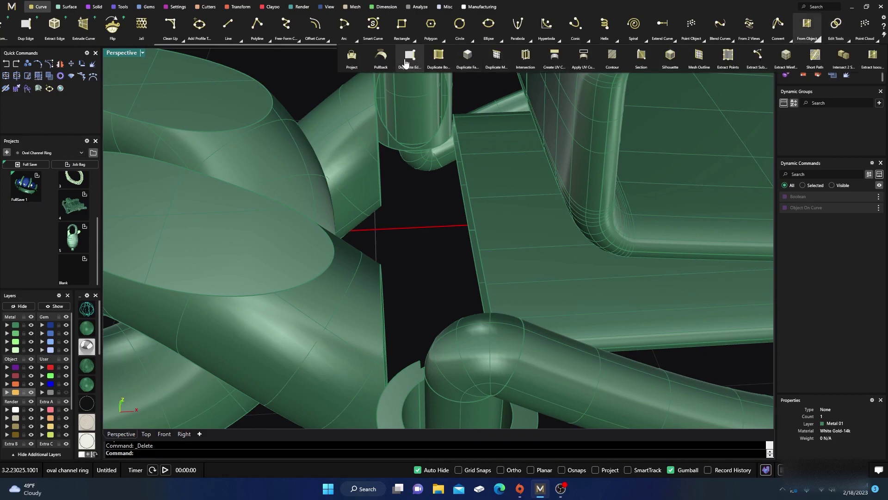
{"action": "left_click", "coordinate": [410, 58]}
{"action": "left_click", "coordinate": [387, 63]}
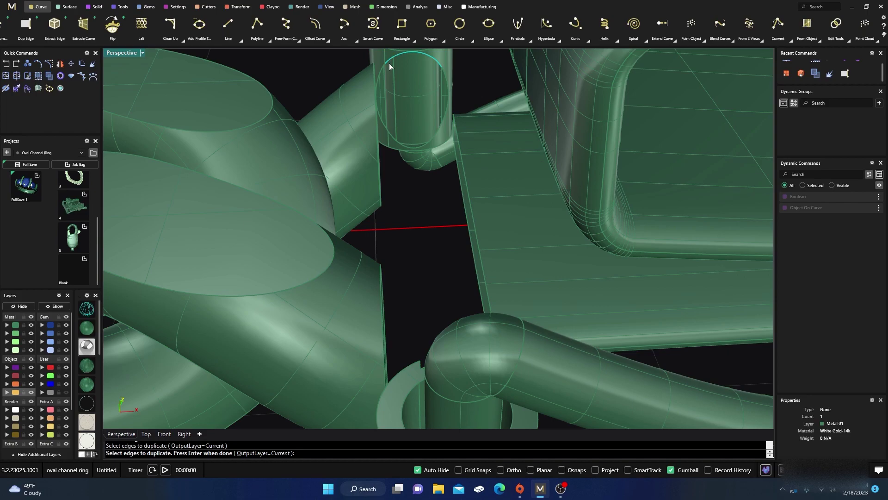
{"action": "left_click", "coordinate": [380, 71]}
{"action": "scroll", "coordinate": [382, 63], "scroll_direction": "up", "scroll_amount": 2}
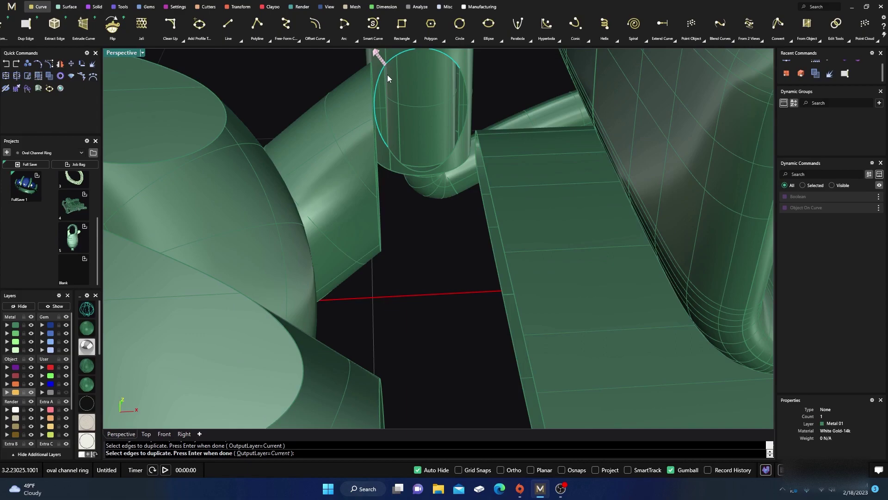
{"action": "scroll", "coordinate": [443, 95], "scroll_direction": "down", "scroll_amount": 1}
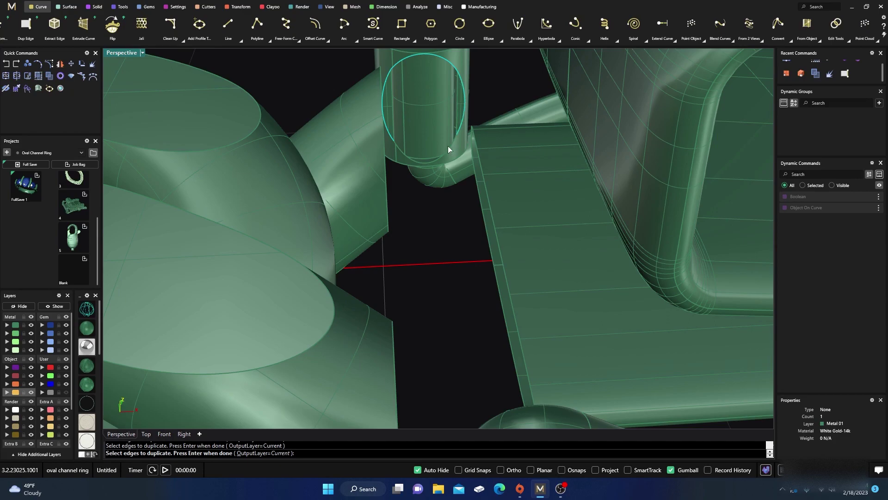
{"action": "scroll", "coordinate": [388, 149], "scroll_direction": "up", "scroll_amount": 1}
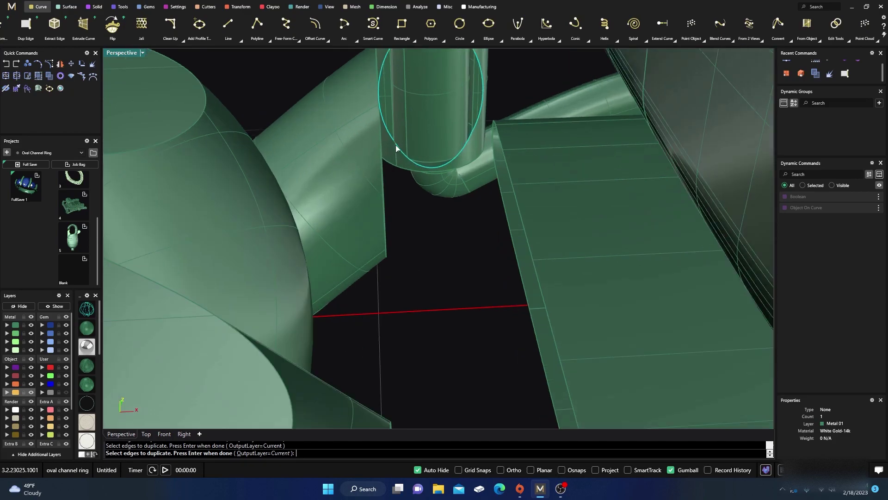
{"action": "left_click", "coordinate": [396, 147]}
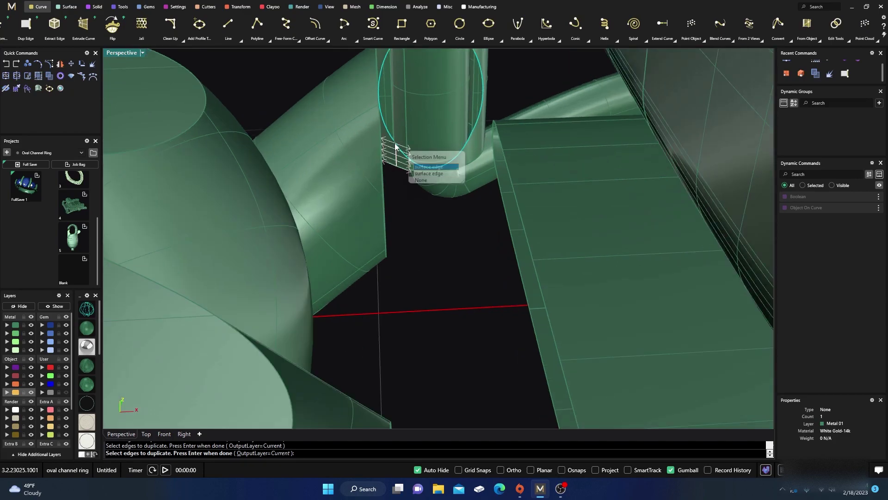
{"action": "left_click", "coordinate": [416, 176]}
{"action": "right_click_drag", "start_coordinate": [417, 176], "coordinate": [166, 187]}
{"action": "scroll", "coordinate": [414, 214], "scroll_direction": "up", "scroll_amount": 5}
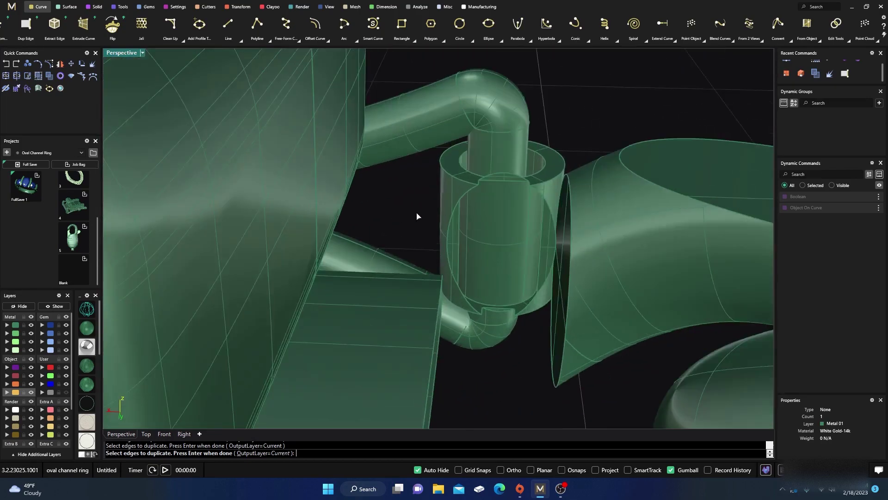
{"action": "right_click_drag", "start_coordinate": [466, 214], "coordinate": [368, 281]}
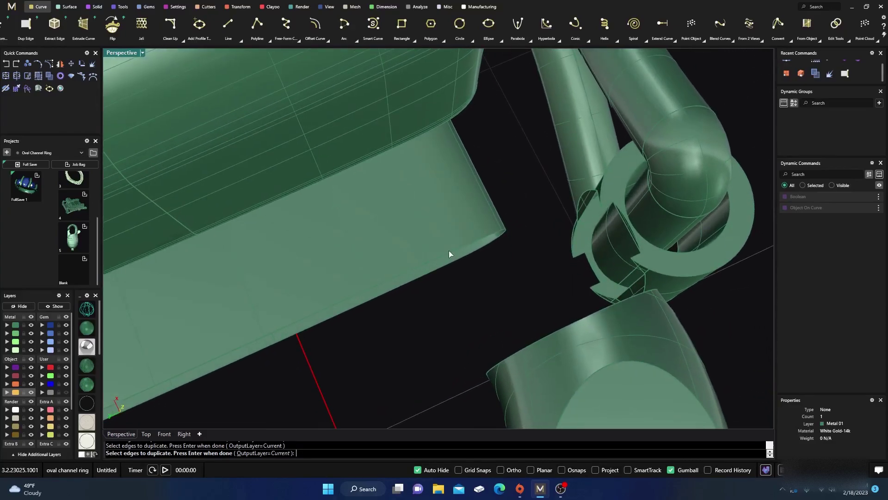
{"action": "scroll", "coordinate": [483, 256], "scroll_direction": "down", "scroll_amount": 7}
{"action": "right_click_drag", "start_coordinate": [507, 274], "coordinate": [478, 259]}
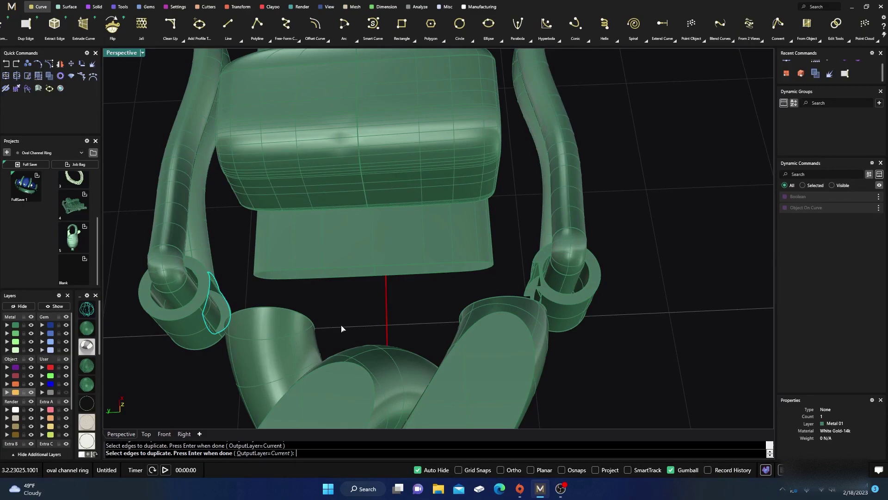
{"action": "key", "text": "Return"}
- Delete all exploded surfaces of the hinge tube around the +Y side arm, including the loose slivers
{"action": "left_click", "coordinate": [188, 339]}
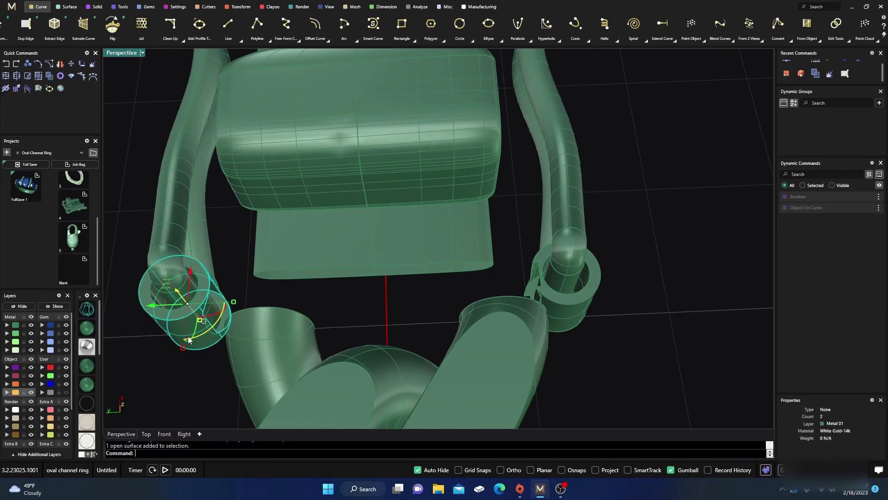
{"action": "key", "text": "Delete"}
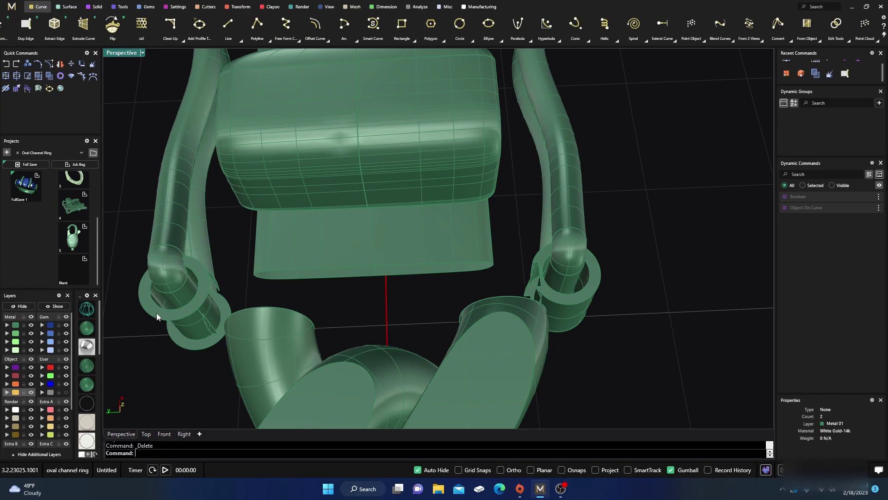
{"action": "left_click", "coordinate": [157, 312]}
{"action": "key", "text": "Delete"}
{"action": "left_click", "coordinate": [180, 346]}
{"action": "key", "text": "Delete"}
{"action": "left_click", "coordinate": [167, 321]}
{"action": "key", "text": "Delete"}
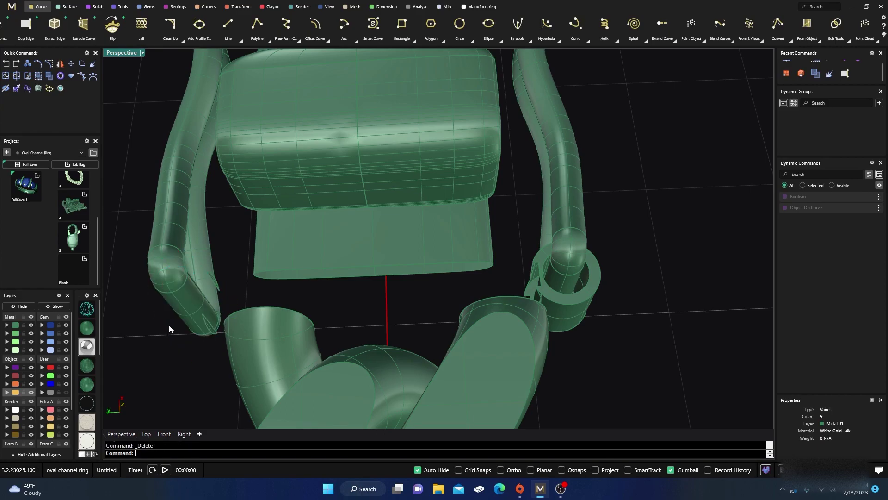
{"action": "right_click_drag", "start_coordinate": [194, 348], "coordinate": [217, 340]}
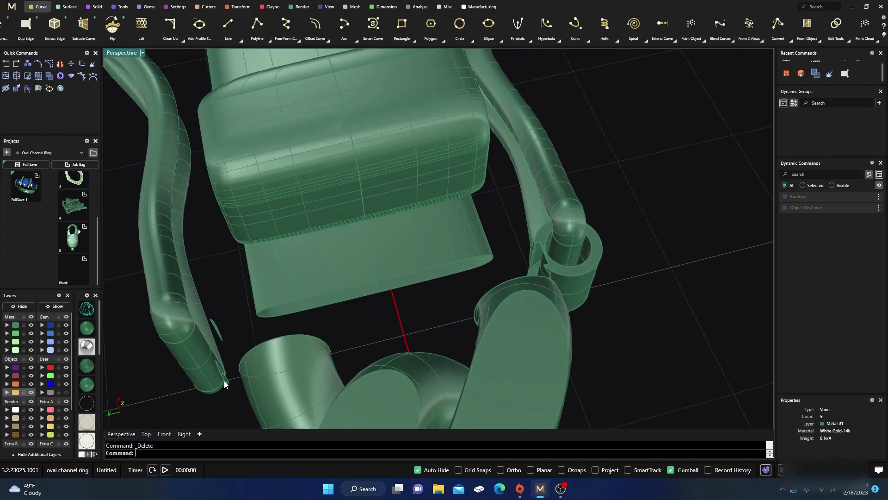
{"action": "left_click", "coordinate": [224, 380]}
{"action": "key", "text": "Delete"}
{"action": "left_click", "coordinate": [218, 331]}
{"action": "key", "text": "Delete"}
- Delete the exploded wall and ring surfaces of the hinge tube around the opposite side arm
{"action": "left_click", "coordinate": [591, 284], "text": "shift"}
{"action": "left_click", "coordinate": [595, 267]}
{"action": "key", "text": "Delete"}
{"action": "left_click", "coordinate": [585, 292]}
{"action": "key", "text": "Delete"}
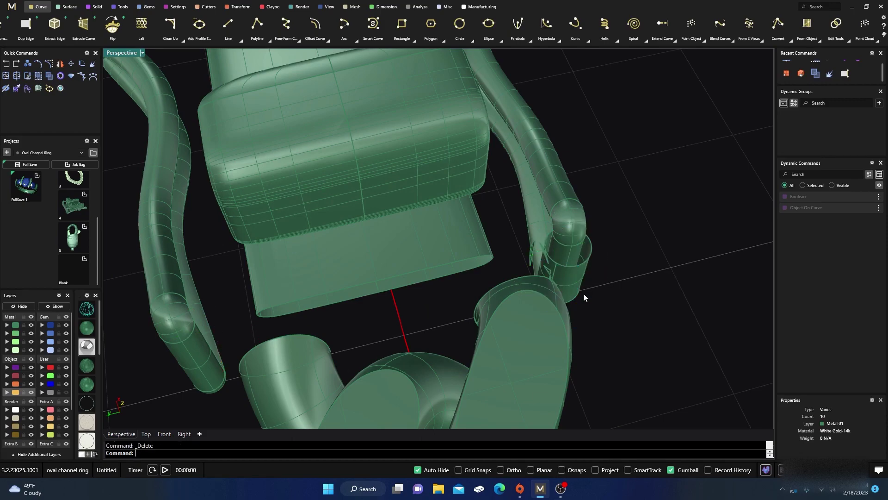
{"action": "left_click", "coordinate": [582, 278]}
{"action": "key", "text": "Delete"}
- Delete the leftover surface slivers beside the hinge end of the -Y side arm
{"action": "right_click_drag", "start_coordinate": [587, 318], "coordinate": [570, 327]}
{"action": "scroll", "coordinate": [531, 276], "scroll_direction": "up", "scroll_amount": 3}
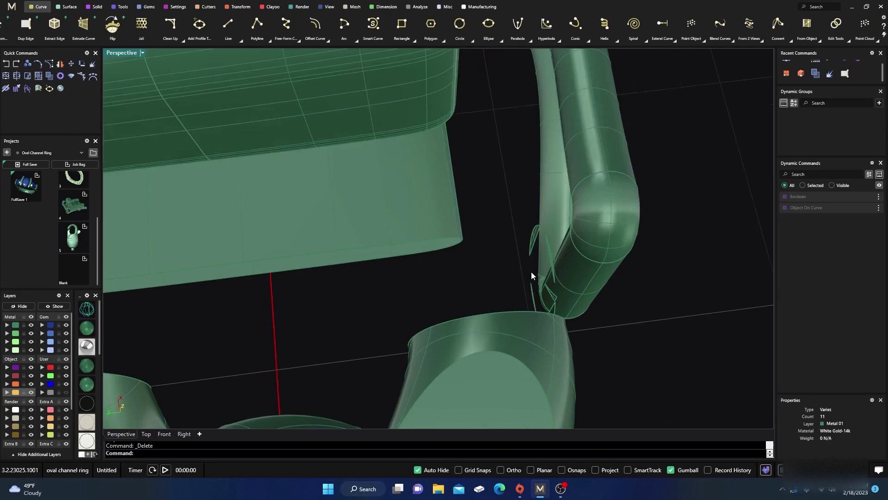
{"action": "left_click", "coordinate": [536, 245], "text": "shift"}
{"action": "right_click_drag", "start_coordinate": [531, 301], "coordinate": [492, 310]}
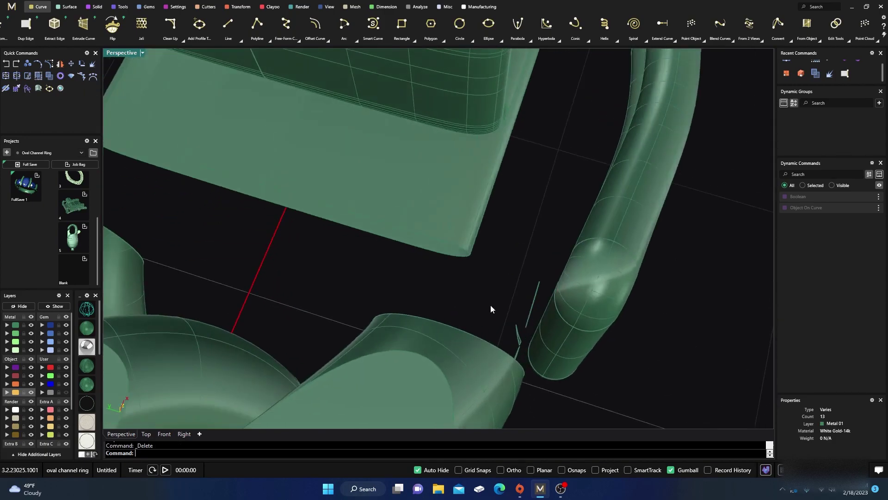
{"action": "left_click", "coordinate": [518, 348], "text": "shift"}
{"action": "key", "text": "Delete"}
{"action": "left_click", "coordinate": [535, 302]}
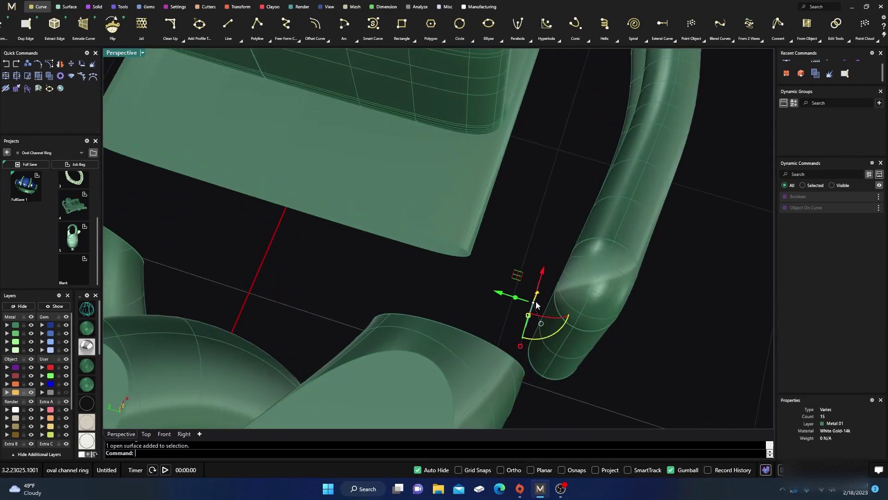
{"action": "key", "text": "Delete"}
{"action": "right_click_drag", "start_coordinate": [518, 291], "coordinate": [413, 270]}
{"action": "left_click", "coordinate": [406, 365]}
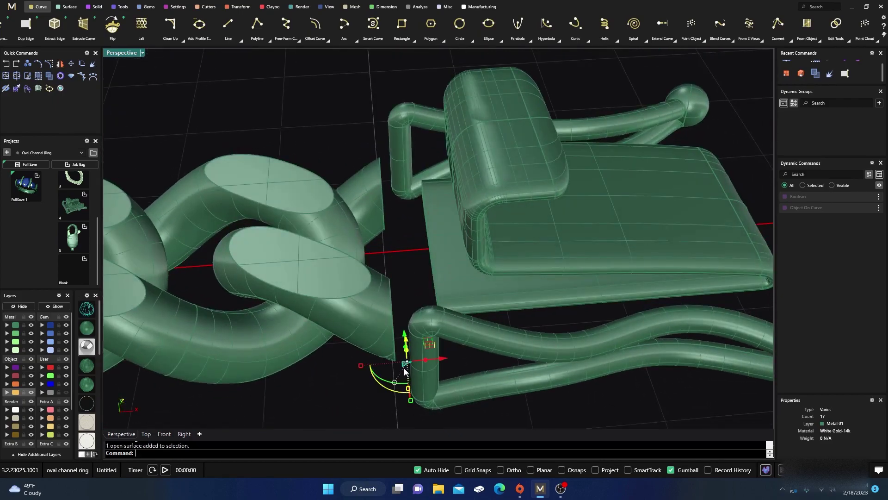
{"action": "key", "text": "Delete"}
- Draw a line about 2.2 mm long along Y between the hinge ends of the two side arms in the Top view
{"action": "right_click_drag", "start_coordinate": [376, 370], "coordinate": [365, 338]}
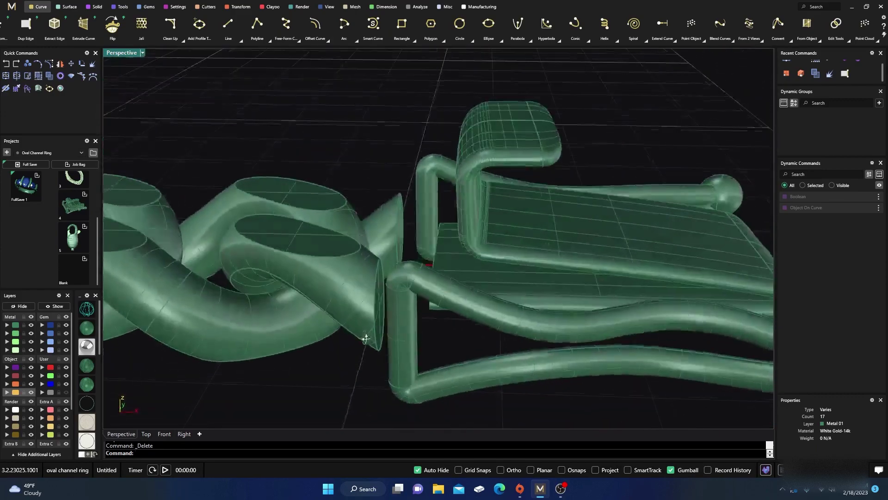
{"action": "scroll", "coordinate": [368, 295], "scroll_direction": "down", "scroll_amount": 6}
{"action": "right_click_drag", "start_coordinate": [368, 293], "coordinate": [389, 305]}
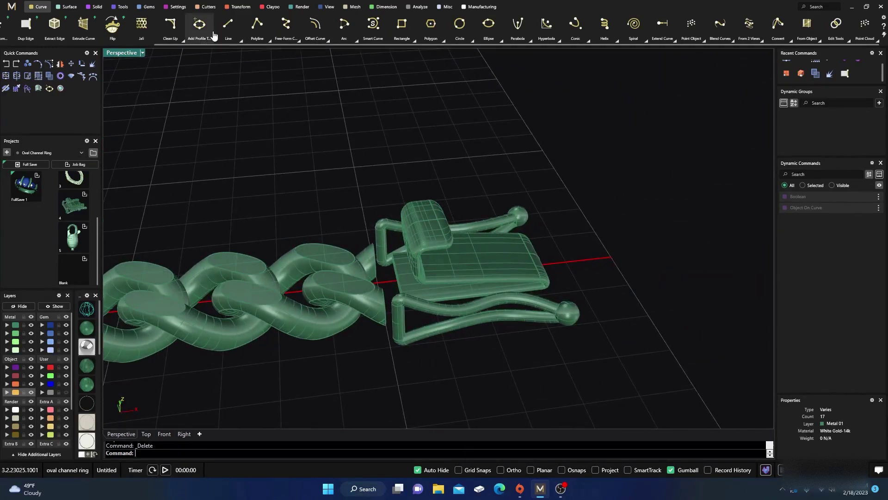
{"action": "left_click", "coordinate": [228, 24]}
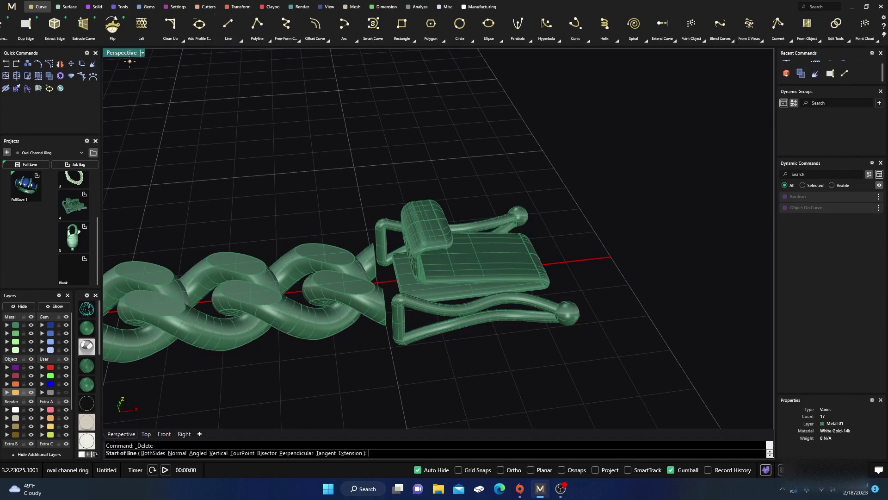
{"action": "double_click", "coordinate": [125, 54]}
{"action": "scroll", "coordinate": [221, 153], "scroll_direction": "up", "scroll_amount": 4}
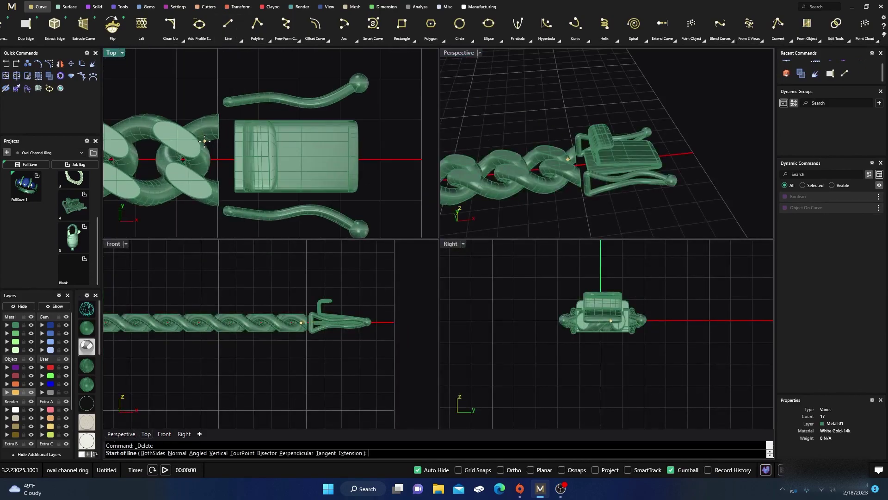
{"action": "left_click", "coordinate": [227, 114]}
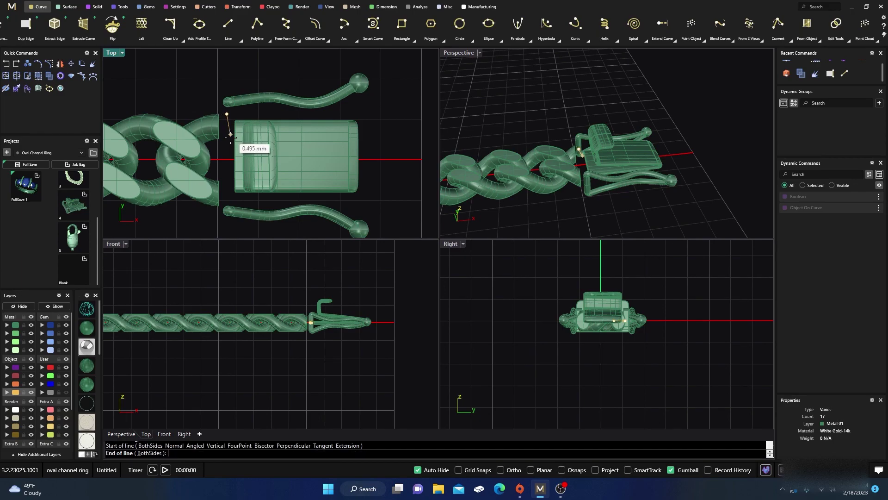
{"action": "left_click", "coordinate": [227, 205]}
- Place an oval profile on the new line with Profile Placer and rotate it a quarter turn in the Front view
{"action": "left_click", "coordinate": [227, 202], "text": "shift"}
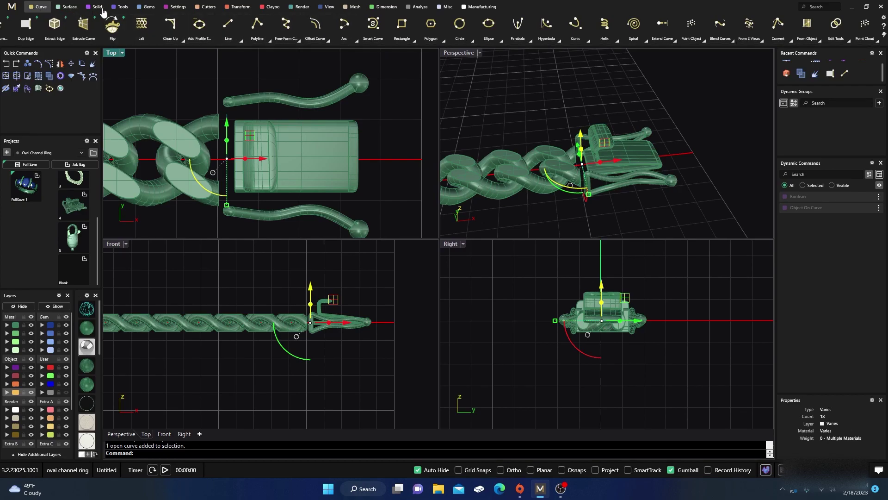
{"action": "left_click", "coordinate": [119, 7]}
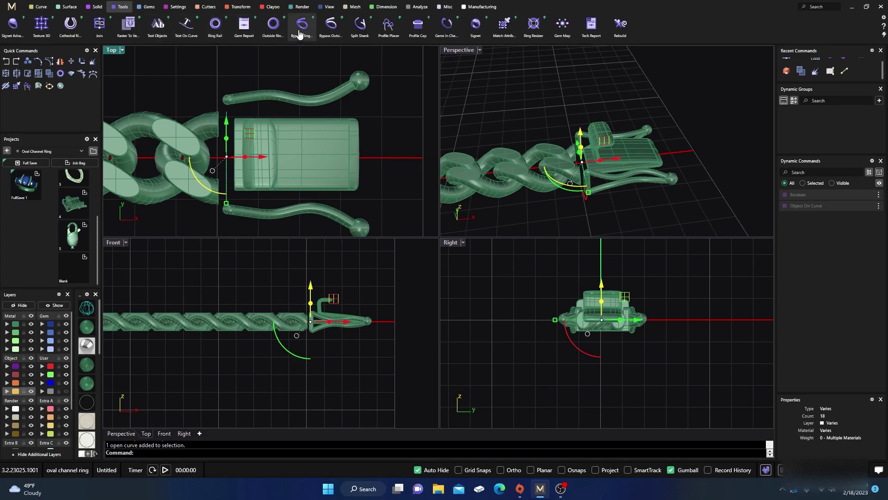
{"action": "left_click", "coordinate": [388, 25]}
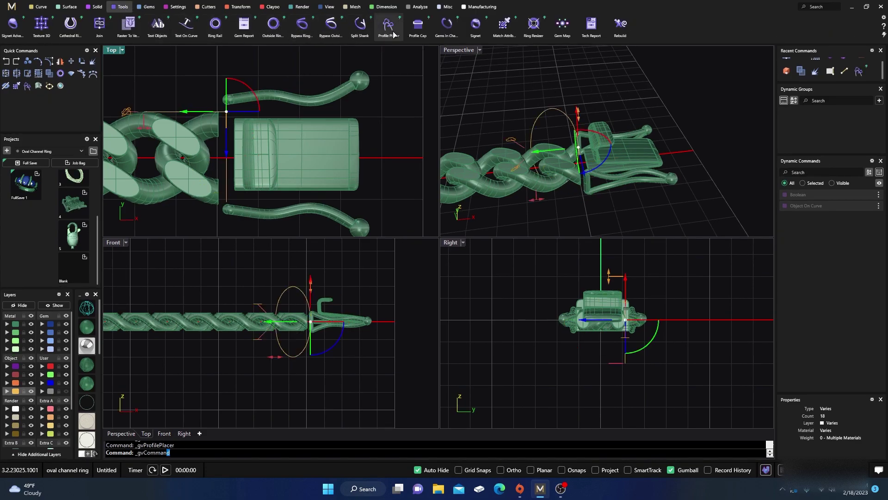
{"action": "scroll", "coordinate": [293, 343], "scroll_direction": "up", "scroll_amount": 4}
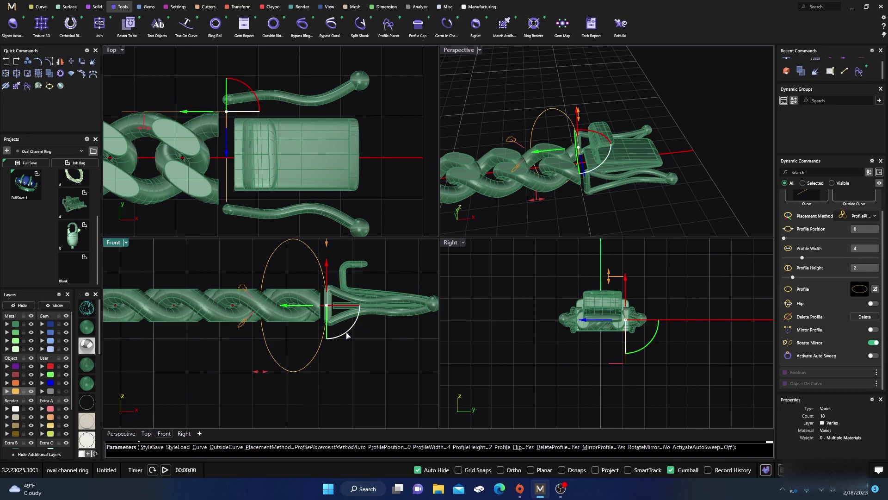
{"action": "left_click_drag", "start_coordinate": [347, 335], "coordinate": [293, 330]}
- Set the oval profile's width to 0.4 mm and height to 1.2 mm, and lower it to align with the side arms' hinge bars
{"action": "left_click_drag", "start_coordinate": [397, 319], "coordinate": [285, 292]}
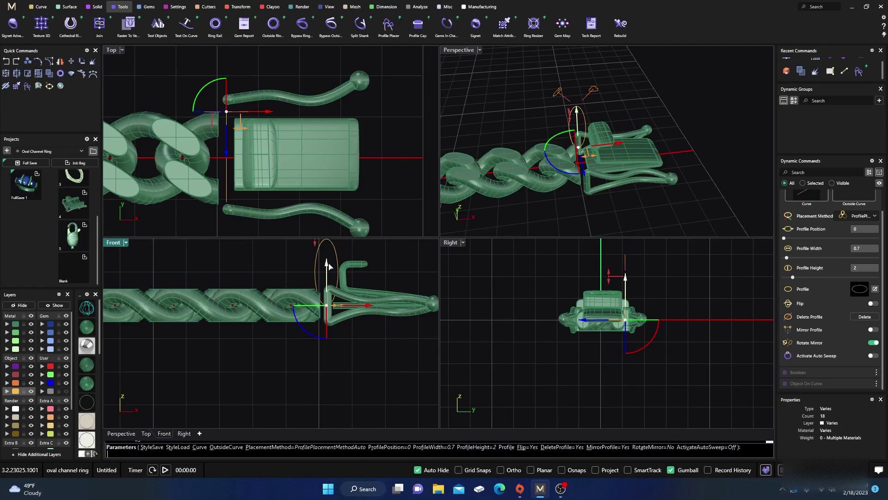
{"action": "left_click_drag", "start_coordinate": [327, 264], "coordinate": [318, 288]}
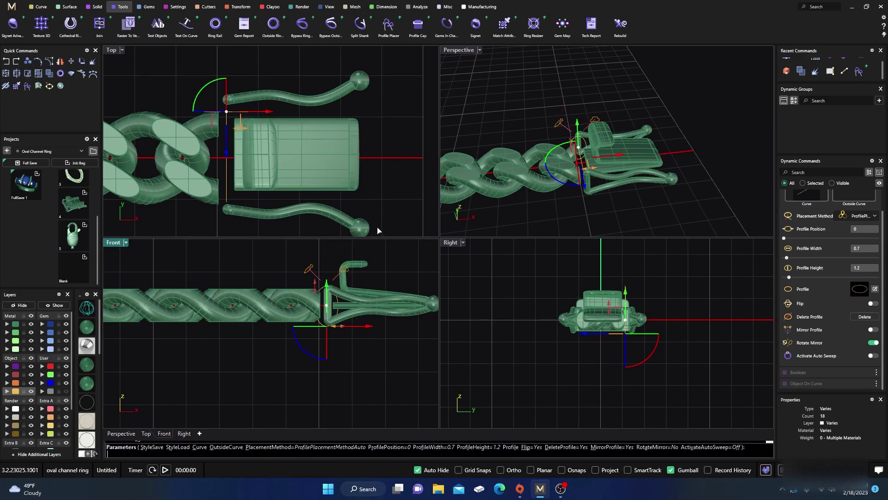
{"action": "left_click", "coordinate": [458, 53]}
{"action": "scroll", "coordinate": [363, 267], "scroll_direction": "up", "scroll_amount": 10}
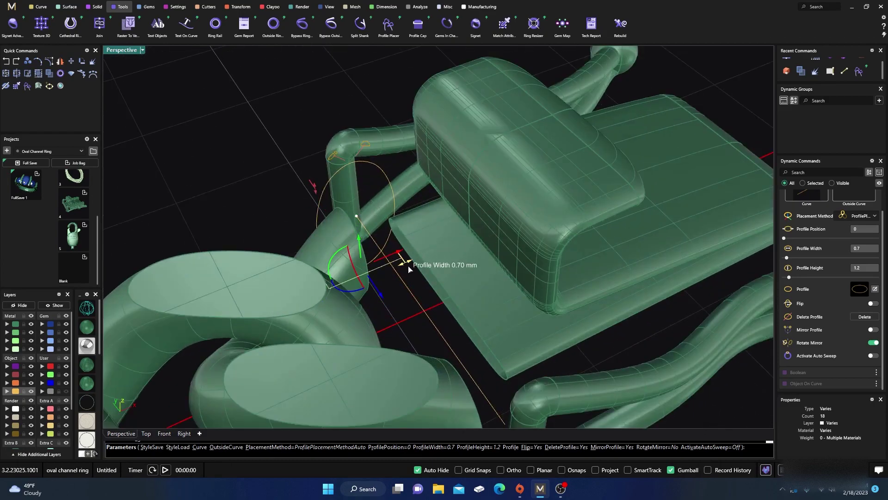
{"action": "left_click_drag", "start_coordinate": [409, 265], "coordinate": [376, 274]}
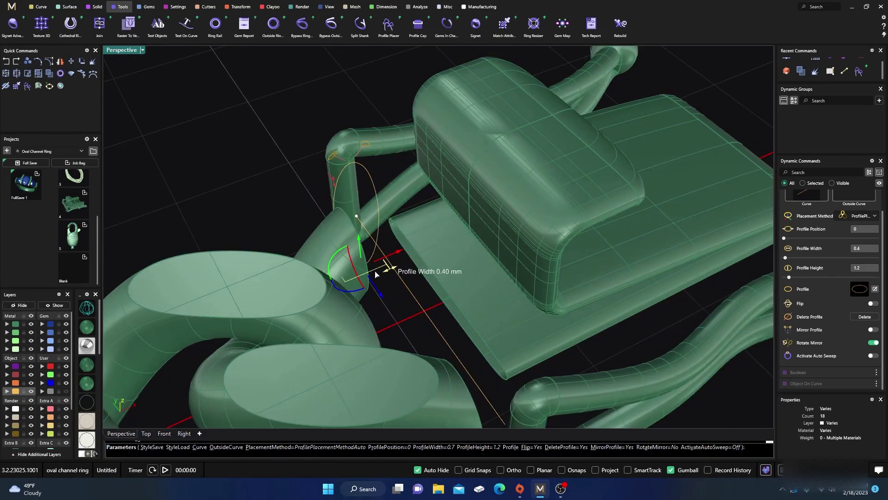
- Accept the profile placement and sweep the oval along the line between the side arms with Sweep 1
{"action": "right_click_drag", "start_coordinate": [370, 276], "coordinate": [334, 301]}
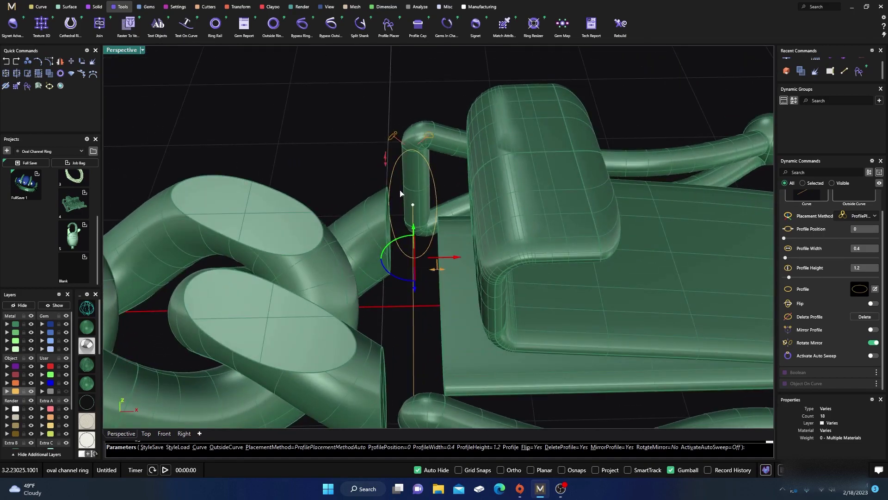
{"action": "scroll", "coordinate": [403, 192], "scroll_direction": "down", "scroll_amount": 8}
{"action": "right_click_drag", "start_coordinate": [405, 209], "coordinate": [396, 275]}
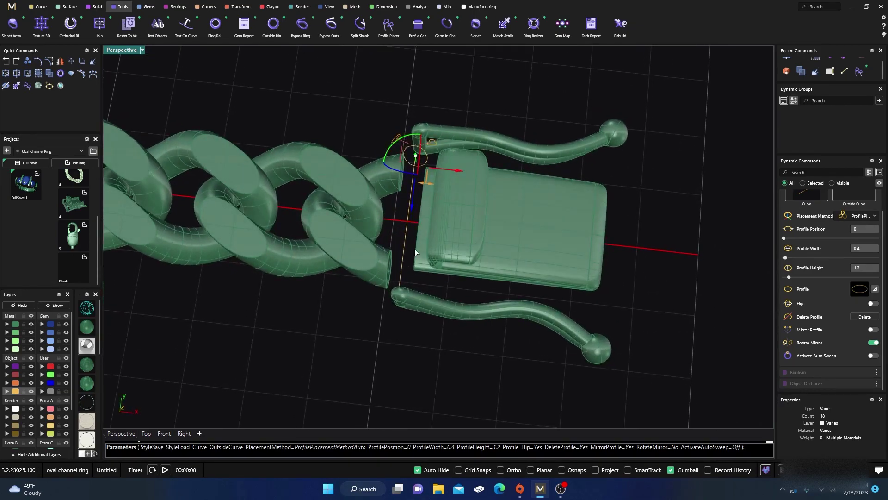
{"action": "right_click", "coordinate": [537, 177]}
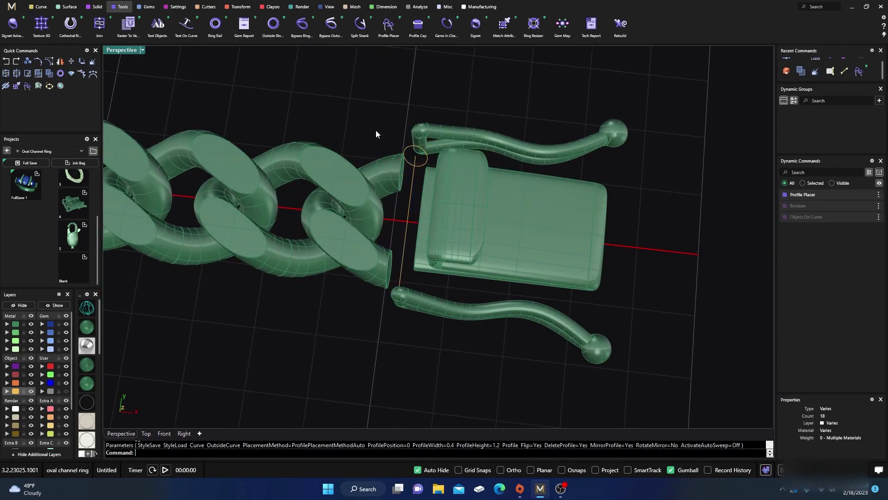
{"action": "left_click", "coordinate": [66, 9]}
{"action": "left_click", "coordinate": [99, 24]}
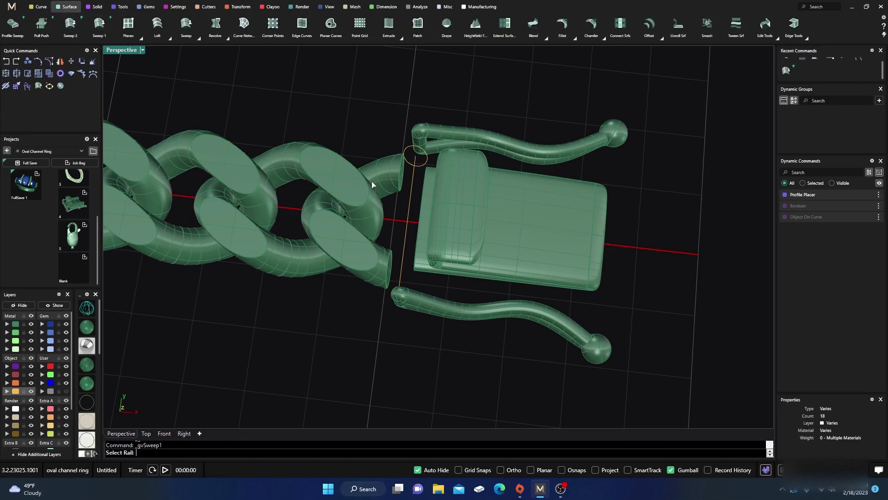
{"action": "left_click", "coordinate": [413, 184]}
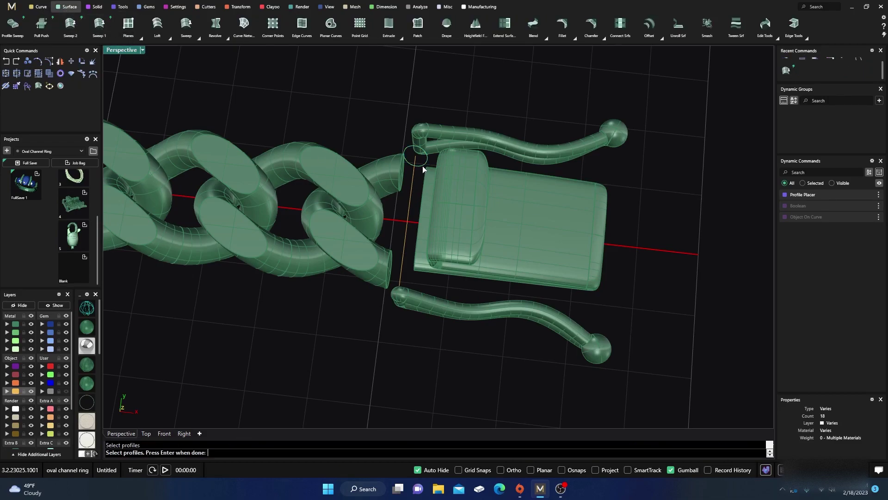
{"action": "left_click", "coordinate": [419, 172]}
{"action": "right_click_drag", "start_coordinate": [410, 283], "coordinate": [385, 291]}
{"action": "right_click", "coordinate": [405, 254]}
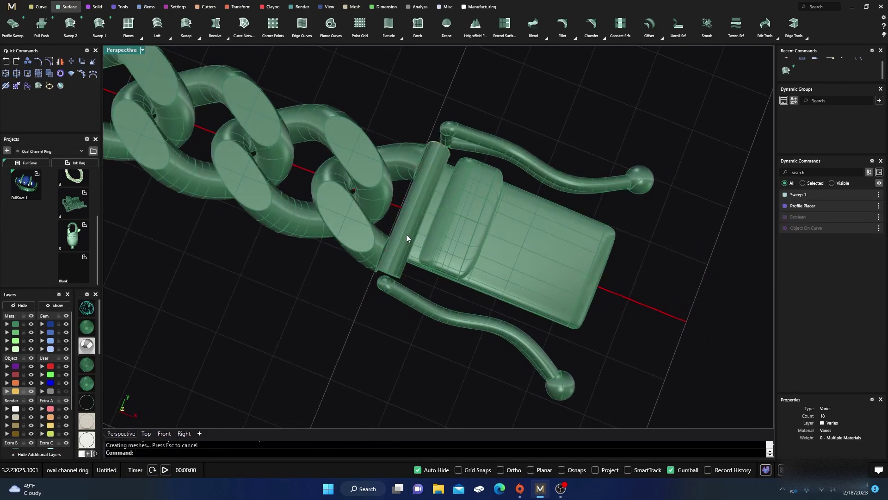
{"action": "left_click", "coordinate": [407, 234]}
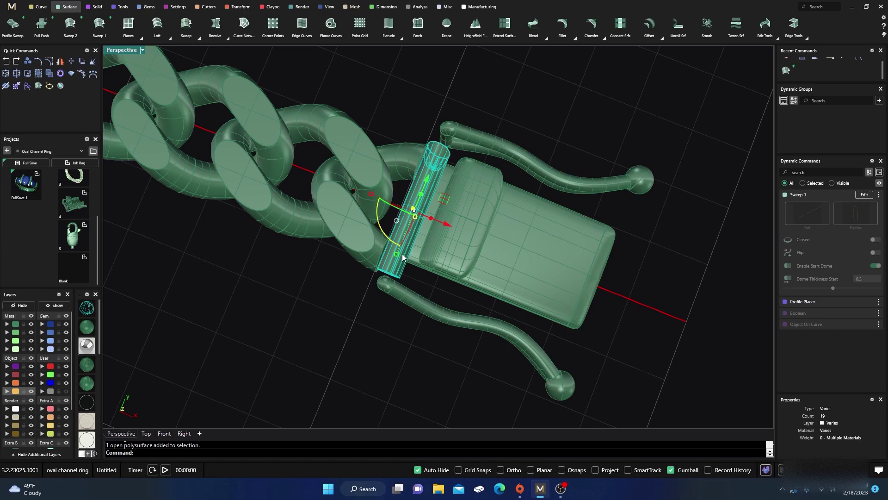
{"action": "left_click_drag", "start_coordinate": [396, 254], "coordinate": [396, 254]}
{"action": "left_click", "coordinate": [396, 254]}
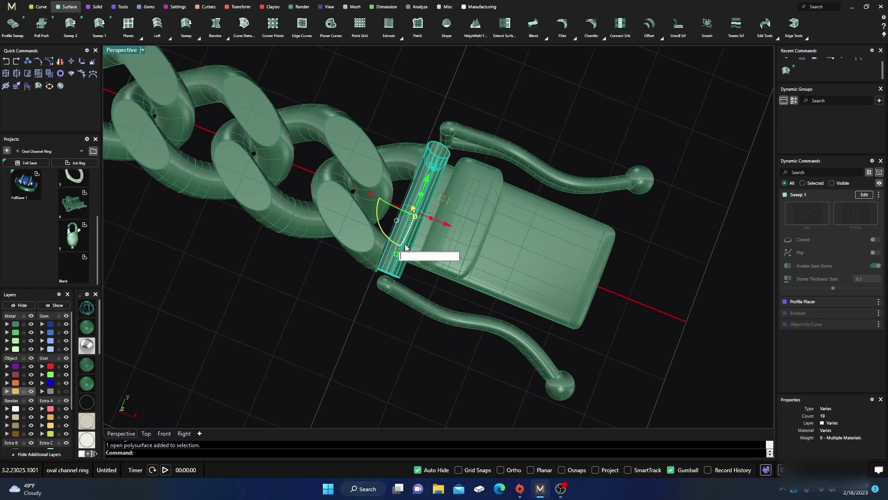
{"action": "right_click_drag", "start_coordinate": [419, 282], "coordinate": [430, 259]}
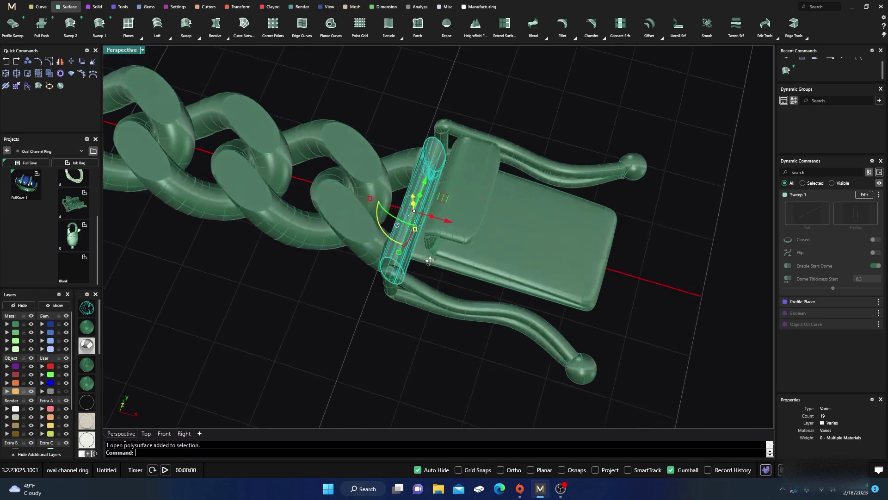
{"action": "double_click", "coordinate": [401, 266]}
{"action": "right_click_drag", "start_coordinate": [385, 293], "coordinate": [408, 251]}
{"action": "right_click", "coordinate": [384, 334]}
{"action": "right_click_drag", "start_coordinate": [384, 326], "coordinate": [396, 279]}
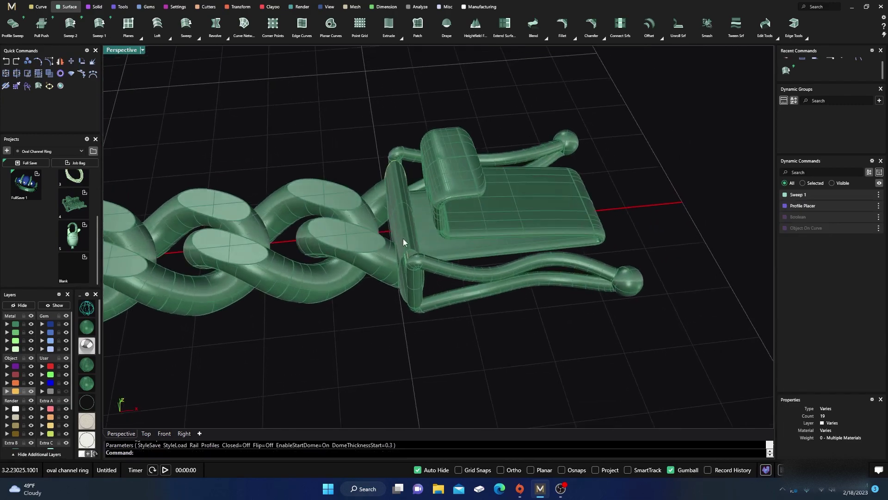
- Cap the open ends of the swept oval crossbar to make it a closed solid
{"action": "left_click", "coordinate": [404, 238]}
{"action": "type", "text": "Ca"}
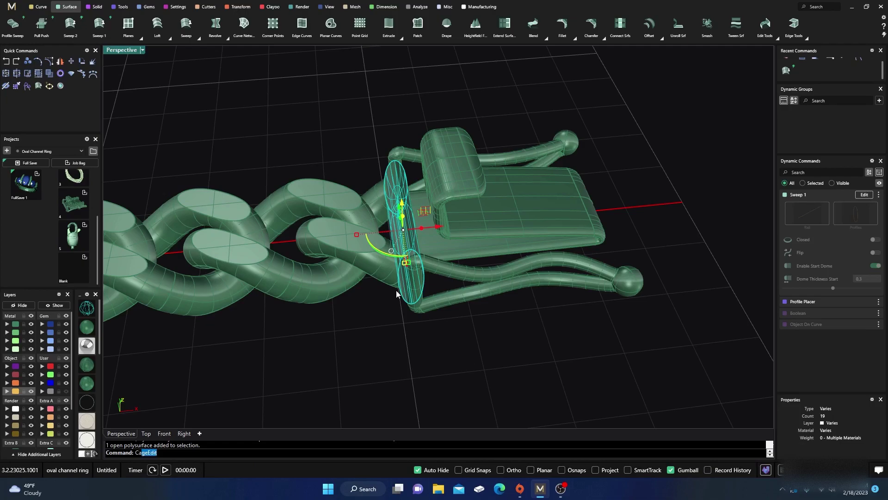
{"action": "type", "text": "p"}
{"action": "key", "text": "Return"}
{"action": "left_click", "coordinate": [391, 323]}
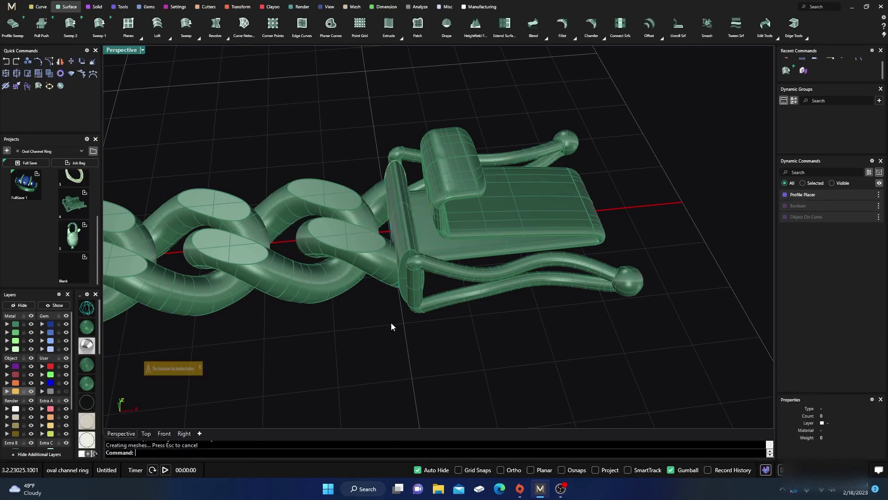
{"action": "right_click_drag", "start_coordinate": [390, 323], "coordinate": [399, 305]}
{"action": "mouse_move", "coordinate": [442, 268]}
{"action": "right_mouse_down"}
{"action": "mouse_move", "coordinate": [440, 284]}
{"action": "mouse_move", "coordinate": [404, 172]}
{"action": "mouse_move", "coordinate": [407, 137]}
{"action": "mouse_move", "coordinate": [445, 208]}
{"action": "mouse_move", "coordinate": [449, 267]}
{"action": "right_mouse_up"}
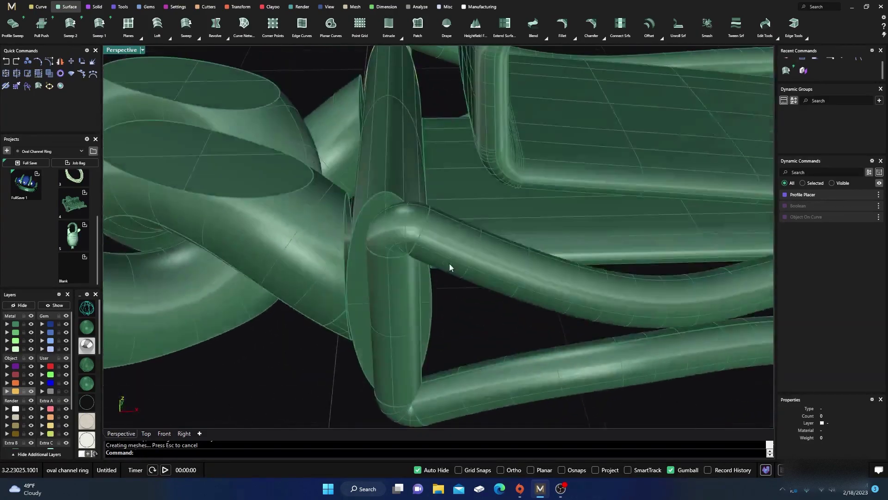
{"action": "scroll", "coordinate": [373, 253], "scroll_direction": "down", "scroll_amount": 5}
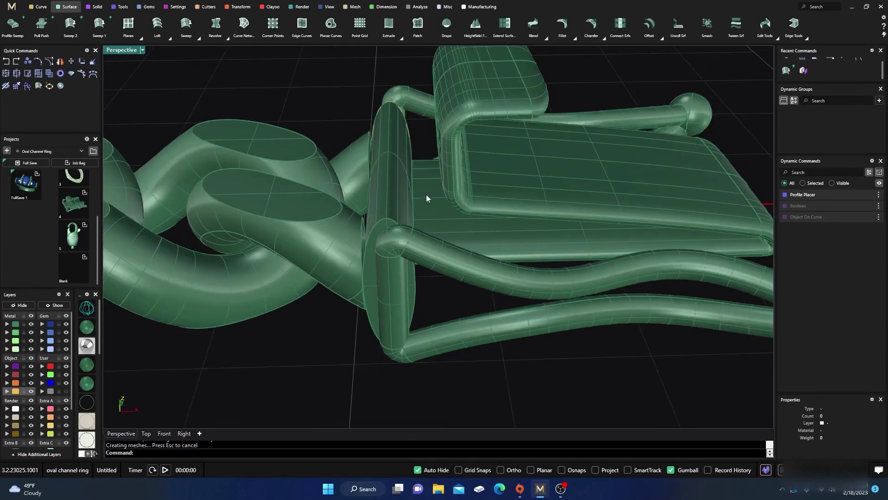
{"action": "mouse_move", "coordinate": [404, 214]}
{"action": "right_mouse_down"}
{"action": "mouse_move", "coordinate": [425, 233]}
{"action": "mouse_move", "coordinate": [396, 207]}
{"action": "right_mouse_up"}
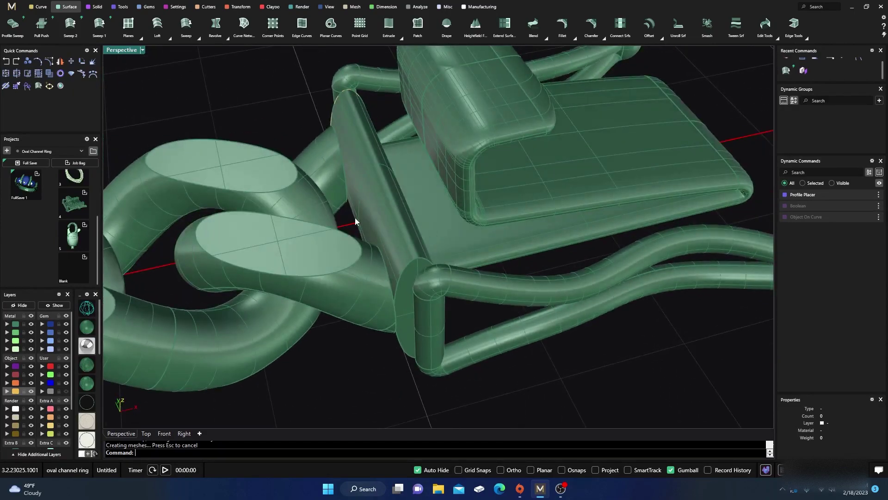
{"action": "scroll", "coordinate": [387, 273], "scroll_direction": "down", "scroll_amount": 4}
{"action": "right_click_drag", "start_coordinate": [386, 273], "coordinate": [442, 307]}
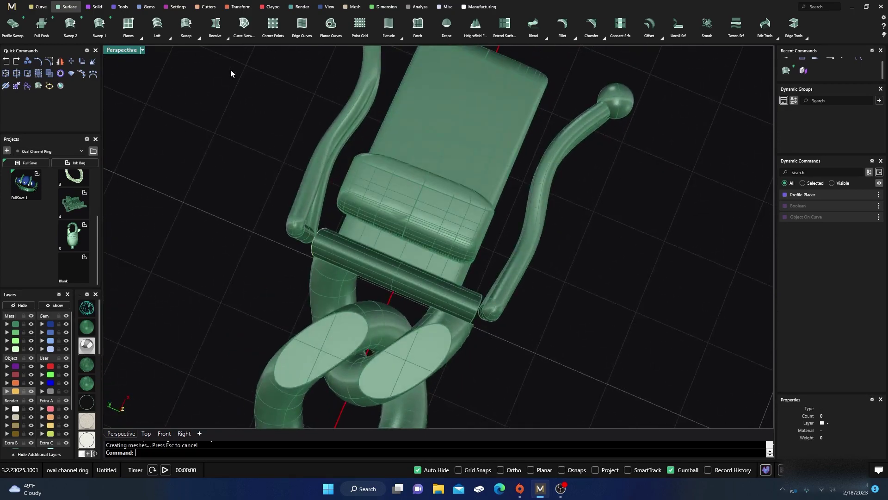
- Create a vertical tube centred on the +Y arm's hinge end with an inner radius of about 0.19 mm, extending downward in the Front view
{"action": "left_click", "coordinate": [95, 6]}
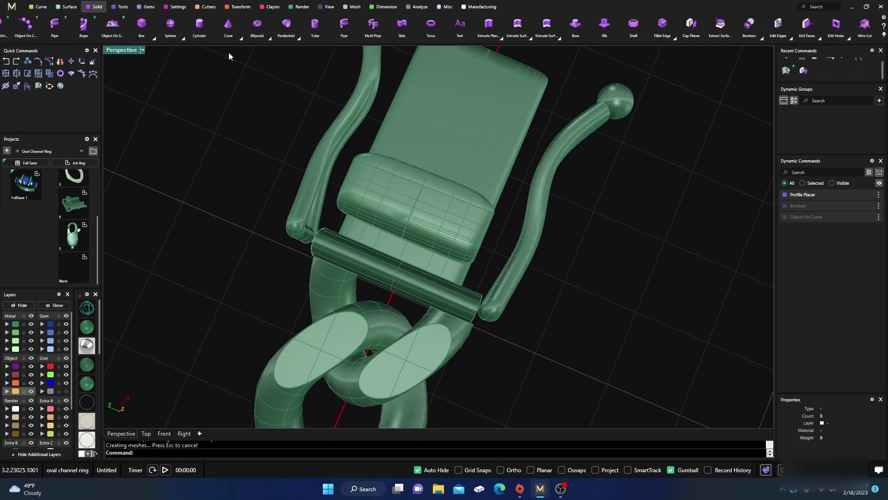
{"action": "left_click", "coordinate": [315, 25]}
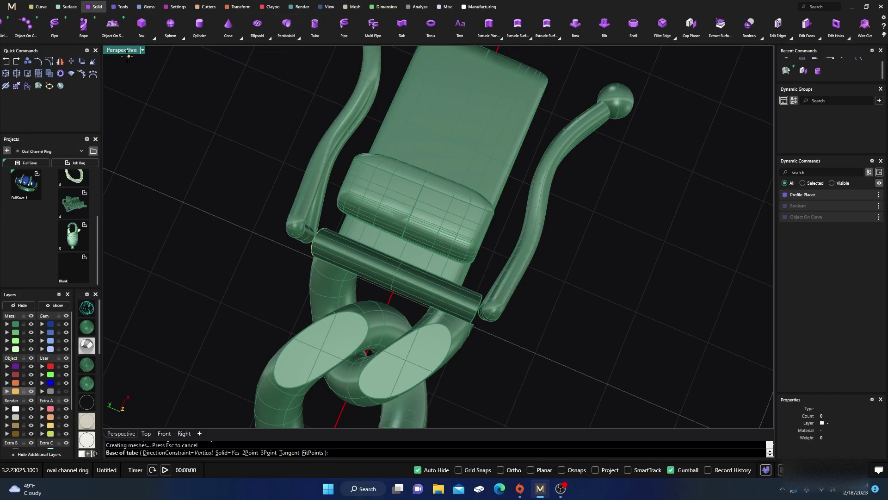
{"action": "double_click", "coordinate": [117, 51]}
{"action": "scroll", "coordinate": [224, 92], "scroll_direction": "up", "scroll_amount": 5}
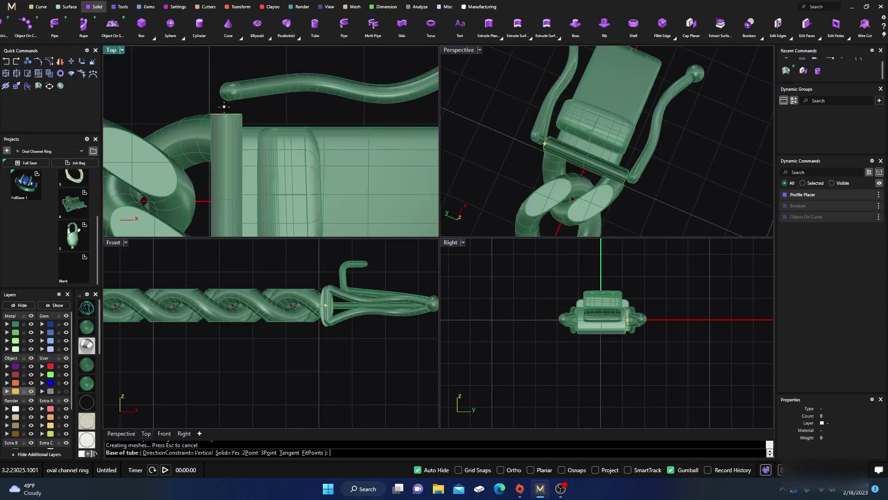
{"action": "right_click_drag", "start_coordinate": [226, 88], "coordinate": [247, 115]}
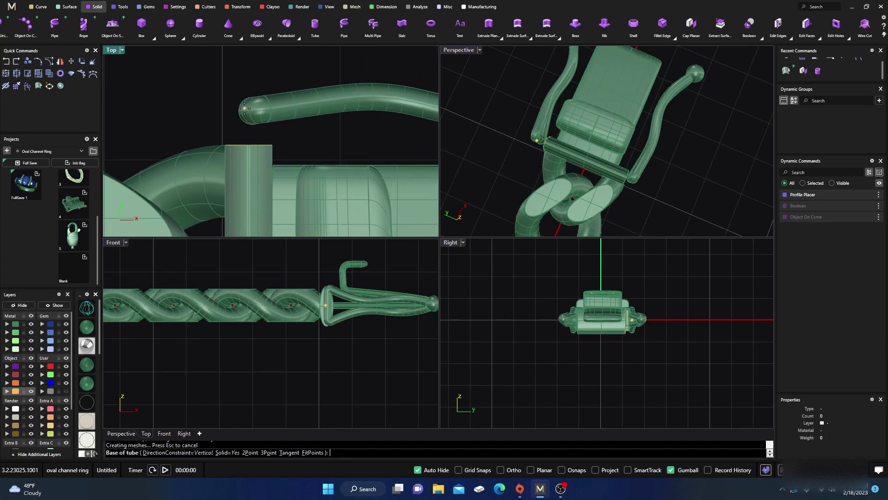
{"action": "left_click", "coordinate": [246, 111]}
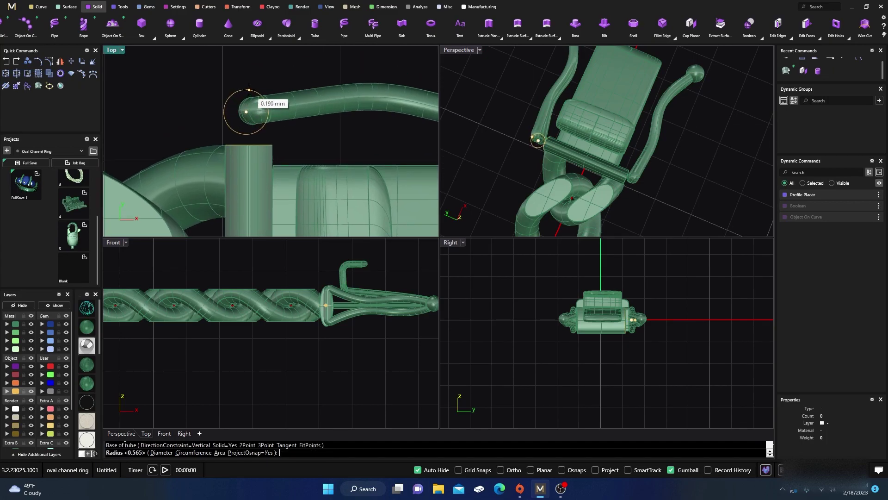
{"action": "left_click", "coordinate": [261, 95]}
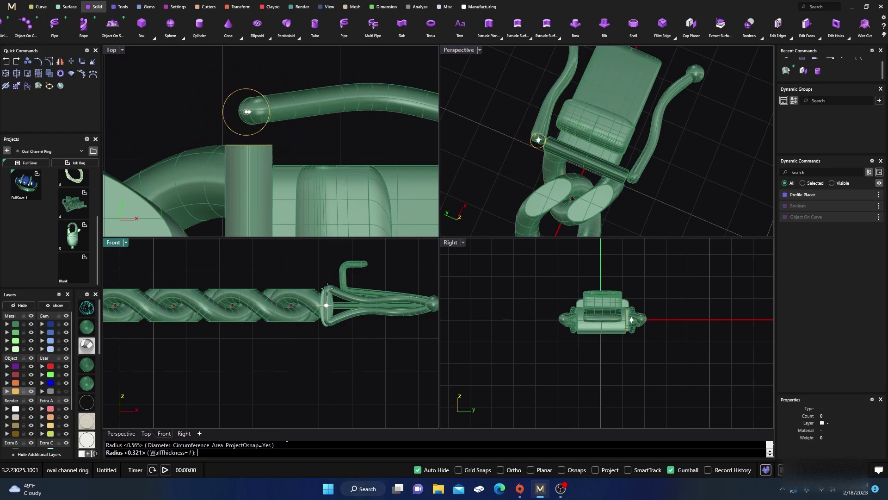
{"action": "left_click", "coordinate": [272, 132]}
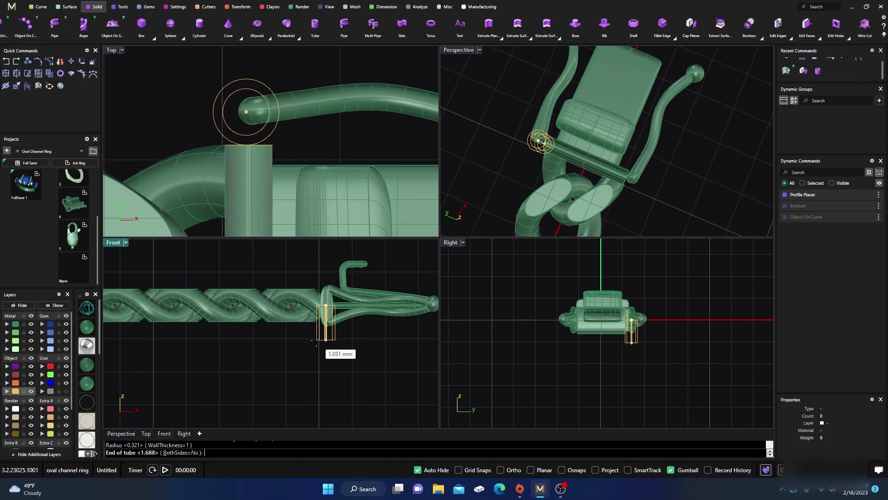
{"action": "left_click", "coordinate": [314, 345]}
- Raise the tube along Z in the Front view to surround the arm's vertical hinge bar, and shorten it
{"action": "left_click", "coordinate": [322, 342]}
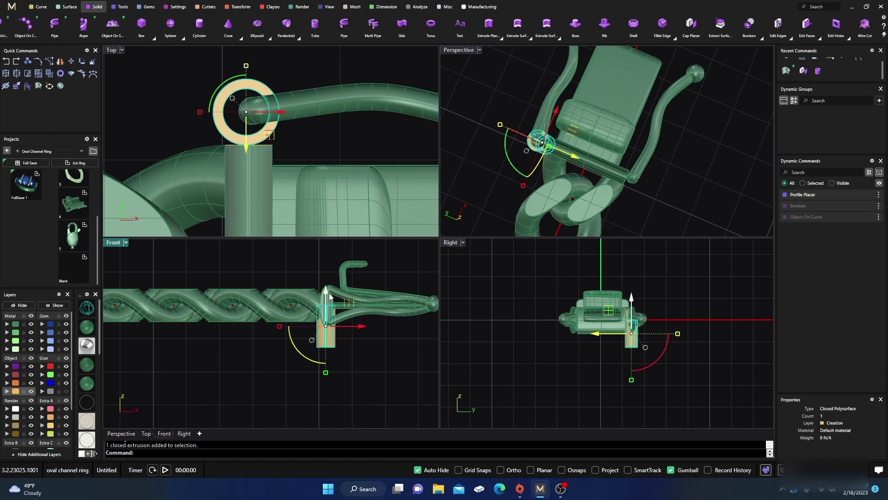
{"action": "left_click_drag", "start_coordinate": [325, 293], "coordinate": [329, 267]}
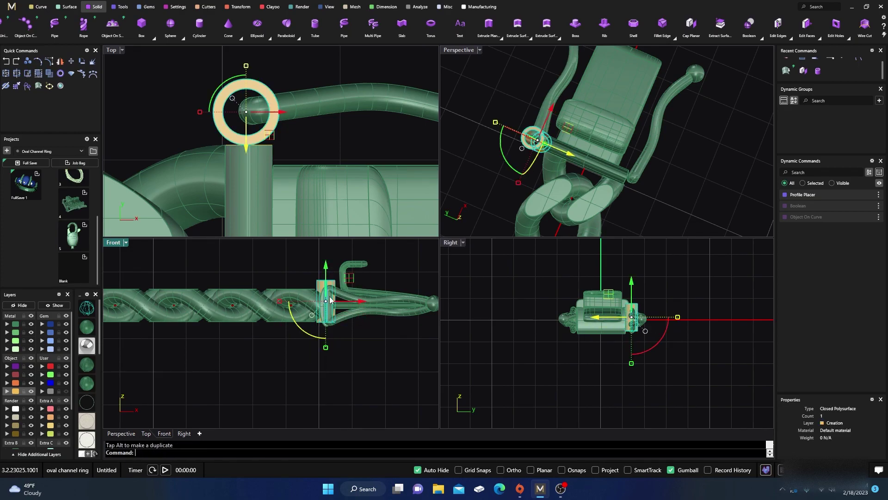
{"action": "left_click_drag", "start_coordinate": [325, 347], "coordinate": [331, 335]}
{"action": "right_click_drag", "start_coordinate": [469, 194], "coordinate": [589, 97]}
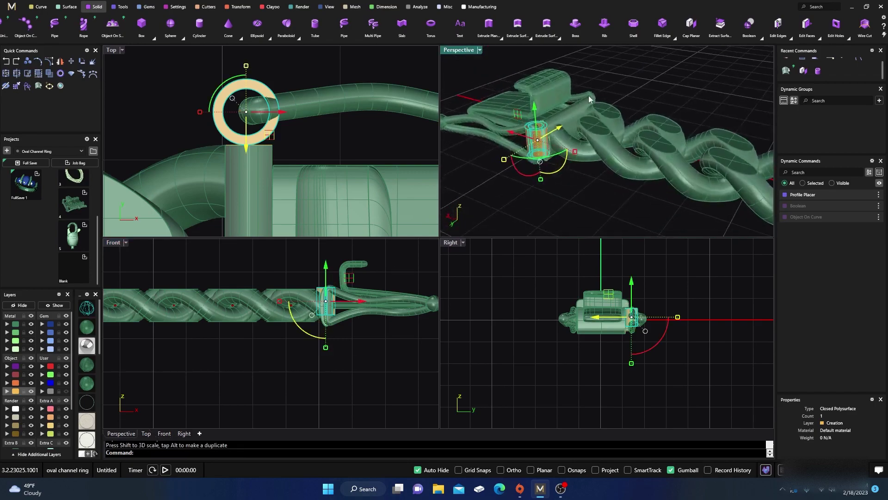
{"action": "scroll", "coordinate": [539, 129], "scroll_direction": "up", "scroll_amount": 5}
{"action": "left_click_drag", "start_coordinate": [543, 189], "coordinate": [548, 174]}
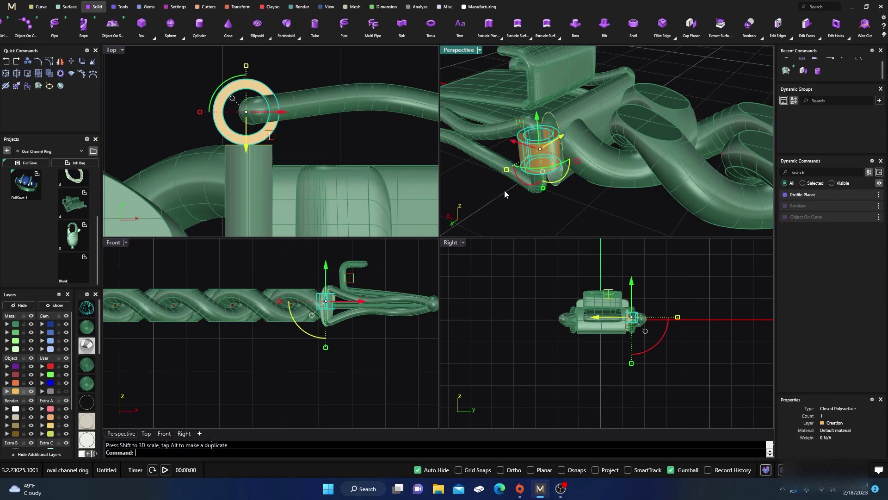
- Fine-tune the tube's length and lower it slightly to centre it vertically on the hinge bar
{"action": "left_click", "coordinate": [504, 190]}
{"action": "right_click_drag", "start_coordinate": [505, 190], "coordinate": [529, 156]}
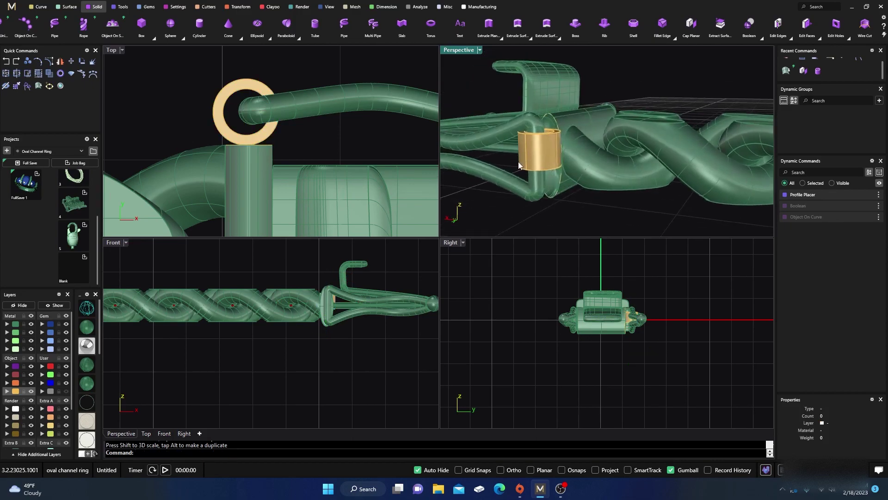
{"action": "left_click", "coordinate": [529, 156]}
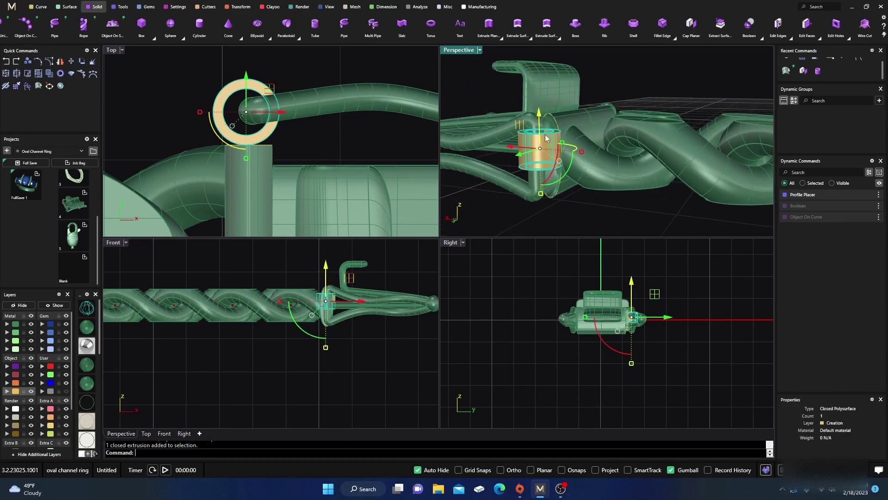
{"action": "left_click_drag", "start_coordinate": [540, 194], "coordinate": [541, 200]}
{"action": "left_click_drag", "start_coordinate": [539, 116], "coordinate": [539, 125]}
{"action": "left_click", "coordinate": [503, 100]}
- Scale the tube down in the XY plane in the Top view for a tighter fit around the hinge bar
{"action": "right_click_drag", "start_coordinate": [525, 129], "coordinate": [472, 176]}
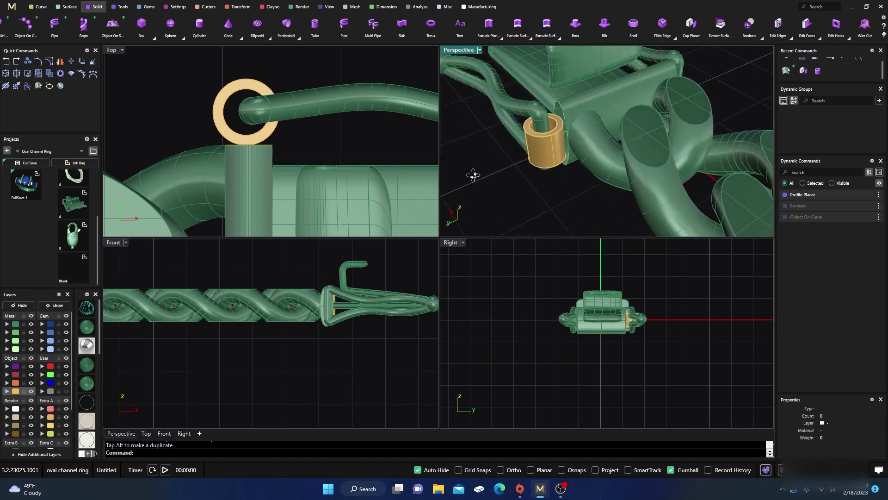
{"action": "scroll", "coordinate": [535, 150], "scroll_direction": "up", "scroll_amount": 6}
{"action": "left_click", "coordinate": [555, 147]}
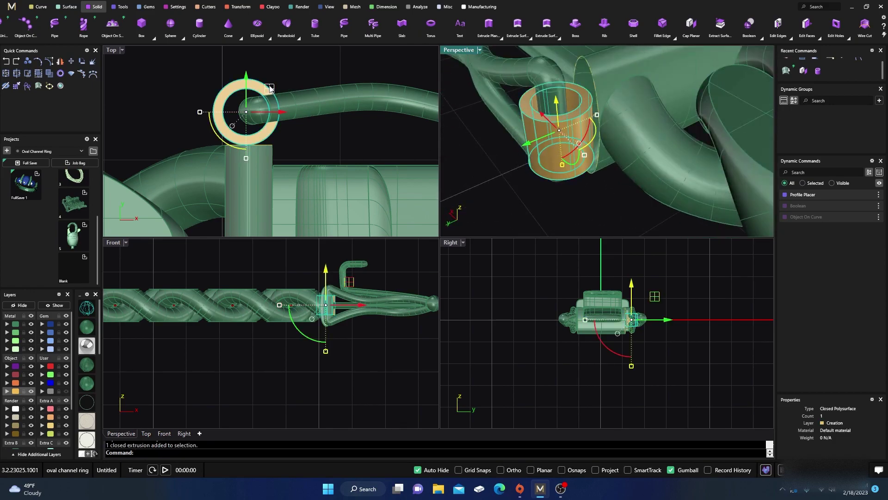
{"action": "left_click_drag", "start_coordinate": [274, 90], "coordinate": [242, 85]}
{"action": "left_click", "coordinate": [277, 71]}
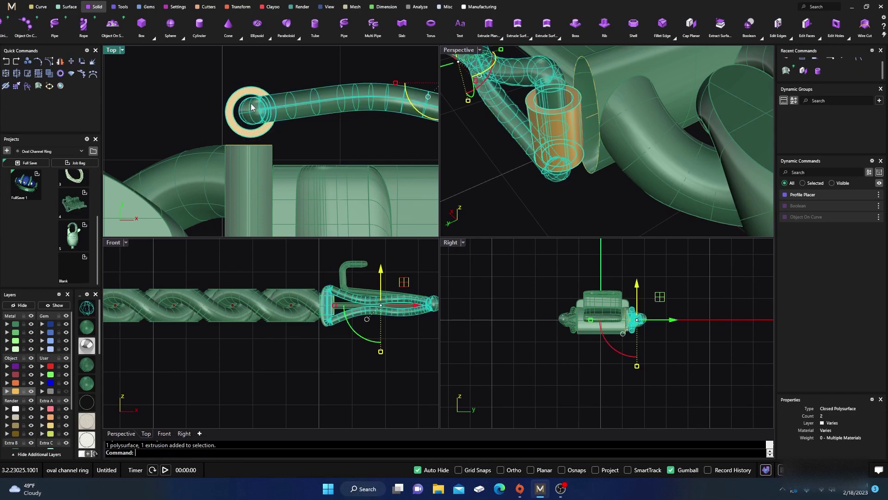
- Move the tube together with the +Y side arm slightly toward -Y in the Top view so the tube meets the crossbar's end
{"action": "scroll", "coordinate": [232, 102], "scroll_direction": "down", "scroll_amount": 4}
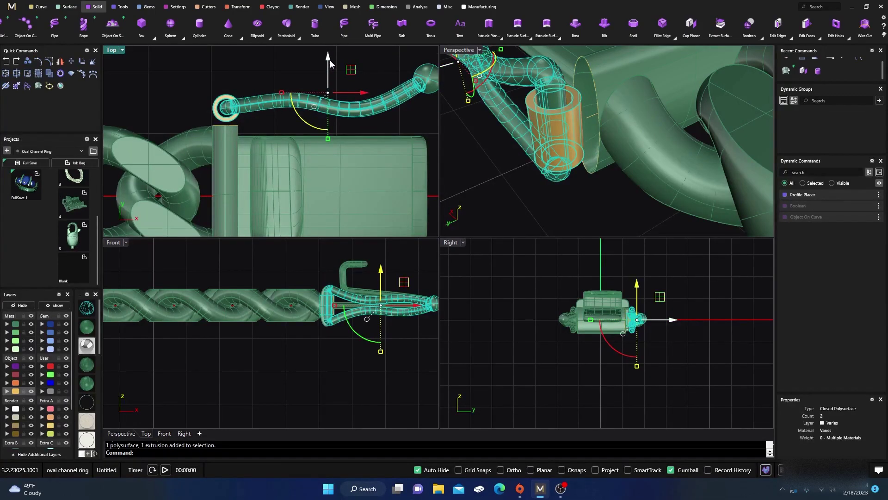
{"action": "left_click_drag", "start_coordinate": [330, 63], "coordinate": [330, 66]}
{"action": "left_click", "coordinate": [299, 55]}
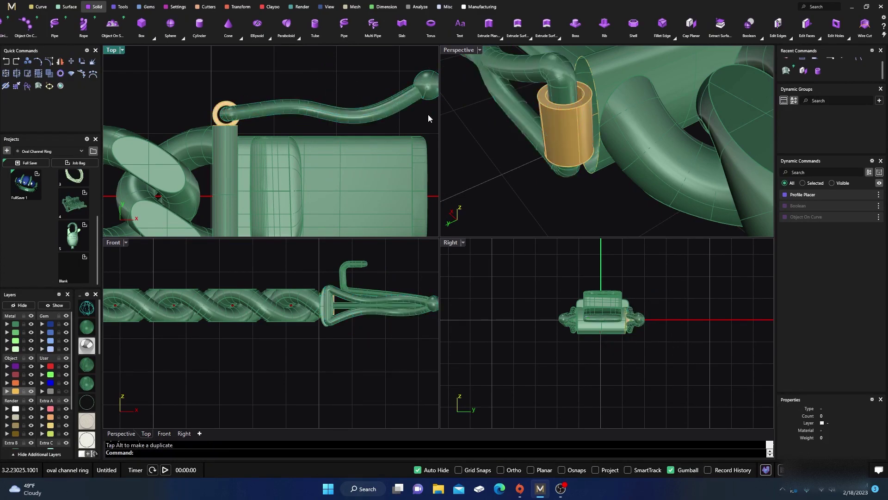
{"action": "scroll", "coordinate": [521, 151], "scroll_direction": "up", "scroll_amount": 5}
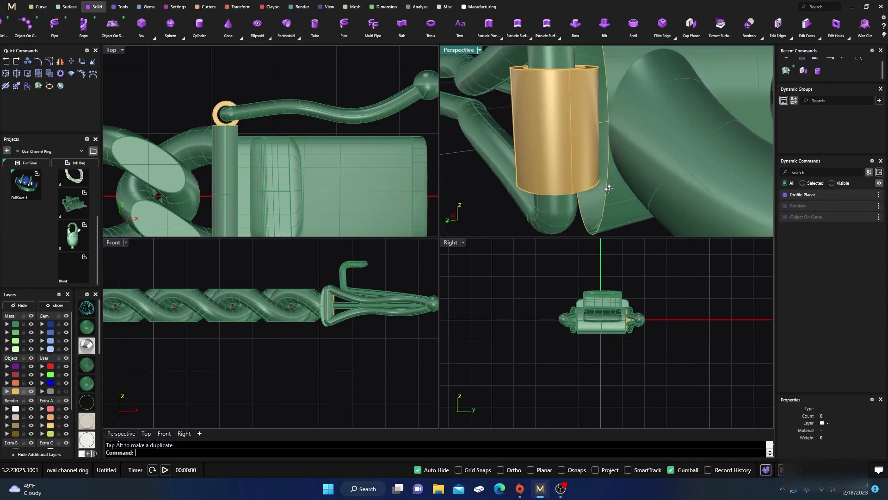
- Try to close the oval crossbar's ends with the Cap command
{"action": "right_click_drag", "start_coordinate": [609, 188], "coordinate": [630, 203]}
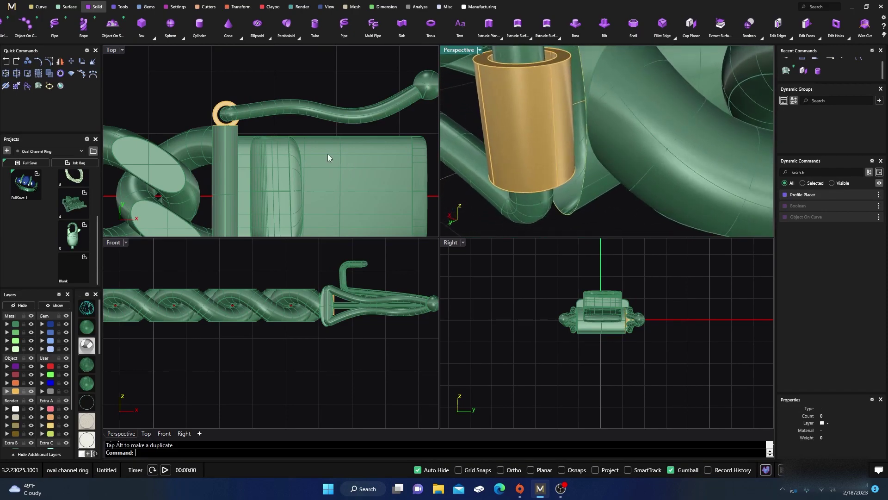
{"action": "scroll", "coordinate": [265, 118], "scroll_direction": "down", "scroll_amount": 4}
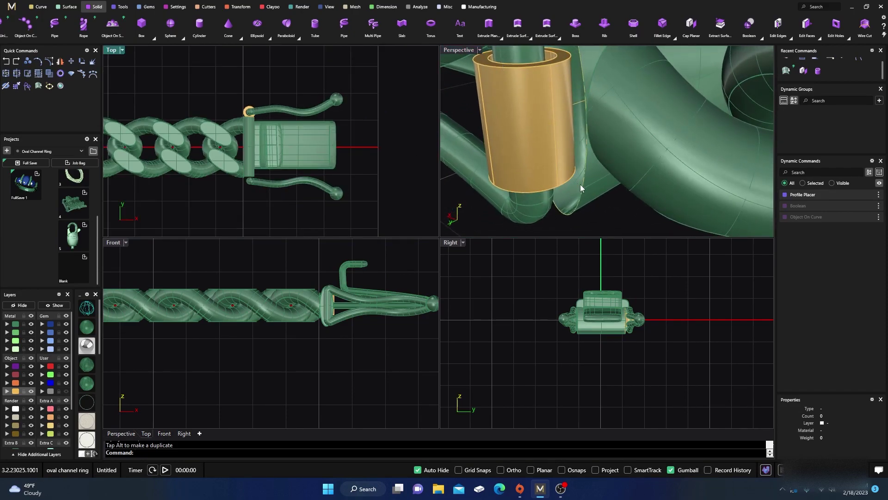
{"action": "left_click", "coordinate": [597, 195]}
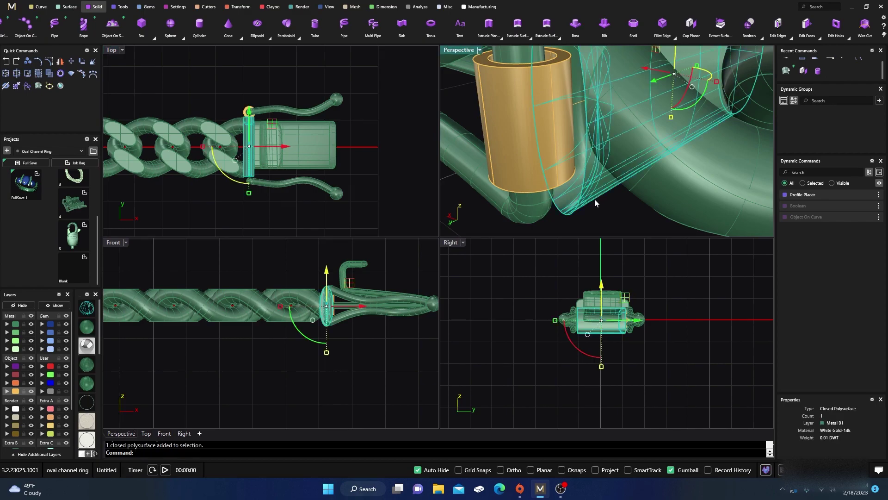
{"action": "type", "text": "Cap"}
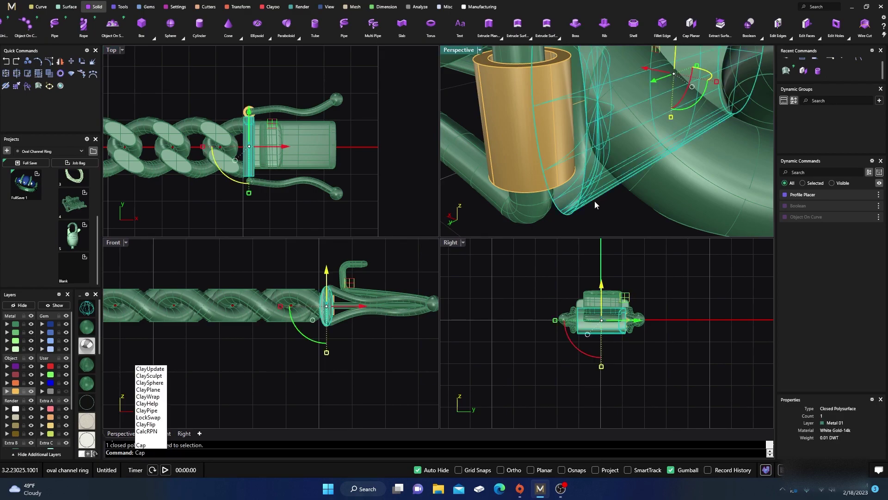
{"action": "key", "text": "Return"}
{"action": "left_click", "coordinate": [595, 229]}
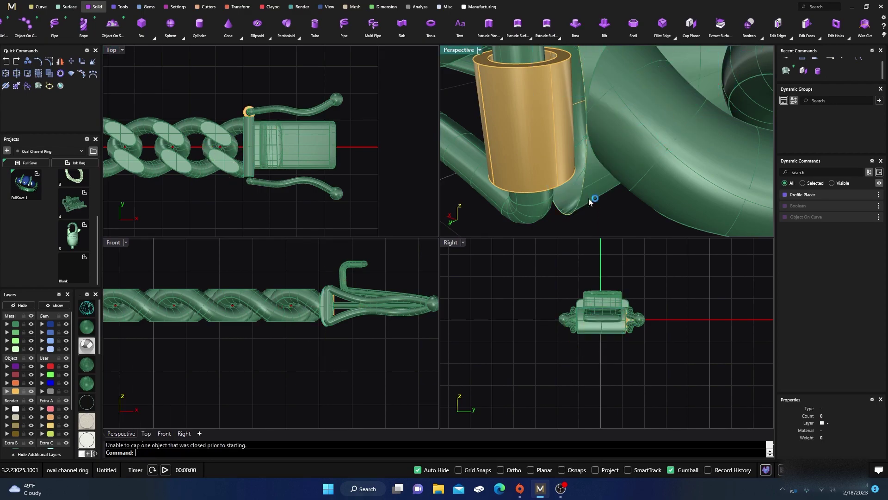
- Examine how the tube and side arm sit against the crossbar's end from several angles in the Perspective view
{"action": "mouse_move", "coordinate": [591, 201]}
{"action": "right_mouse_down"}
{"action": "mouse_move", "coordinate": [584, 150]}
{"action": "mouse_move", "coordinate": [569, 153]}
{"action": "mouse_move", "coordinate": [551, 175]}
{"action": "mouse_move", "coordinate": [608, 203]}
{"action": "mouse_move", "coordinate": [594, 195]}
{"action": "right_mouse_up"}
{"action": "scroll", "coordinate": [551, 175], "scroll_direction": "down", "scroll_amount": 7}
{"action": "scroll", "coordinate": [564, 138], "scroll_direction": "up", "scroll_amount": 6}
{"action": "right_click_drag", "start_coordinate": [565, 139], "coordinate": [536, 180]}
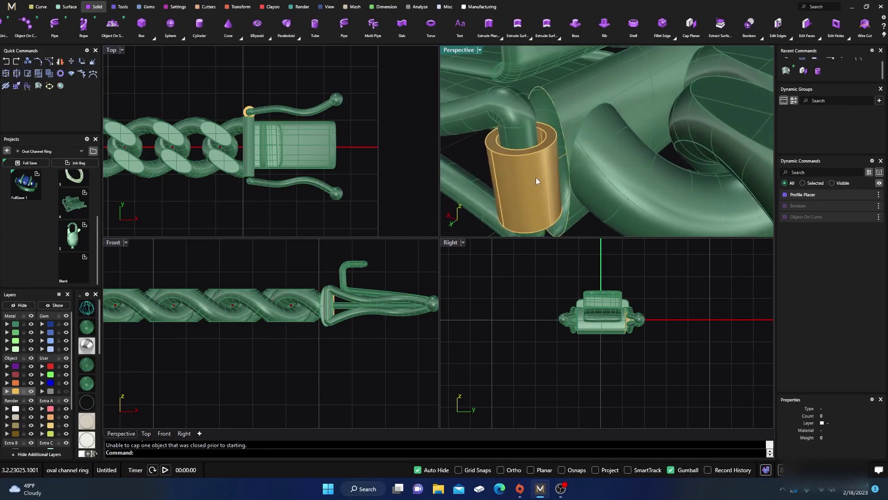
{"action": "scroll", "coordinate": [536, 180], "scroll_direction": "down", "scroll_amount": 8}
{"action": "right_click_drag", "start_coordinate": [634, 162], "coordinate": [536, 135]}
{"action": "right_click_drag", "start_coordinate": [741, 165], "coordinate": [665, 170]}
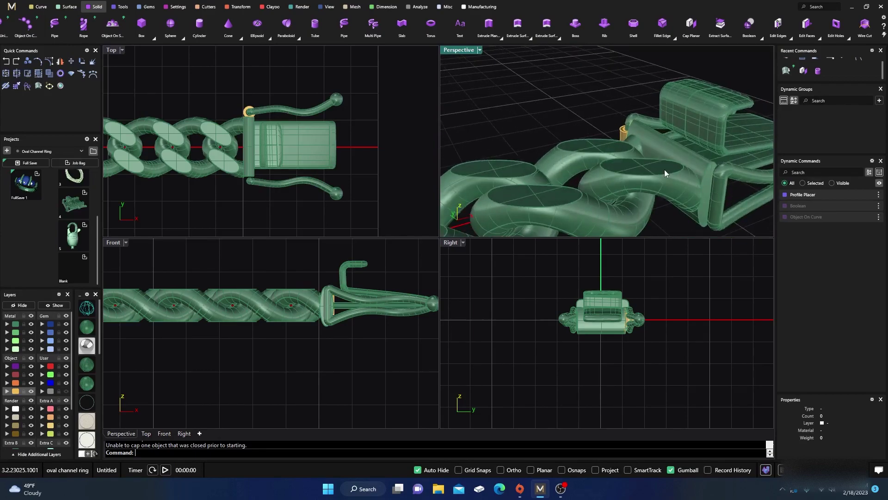
{"action": "scroll", "coordinate": [707, 197], "scroll_direction": "up", "scroll_amount": 9}
{"action": "right_click_drag", "start_coordinate": [706, 196], "coordinate": [690, 176]}
{"action": "scroll", "coordinate": [637, 182], "scroll_direction": "down", "scroll_amount": 8}
{"action": "scroll", "coordinate": [546, 167], "scroll_direction": "down", "scroll_amount": 7}
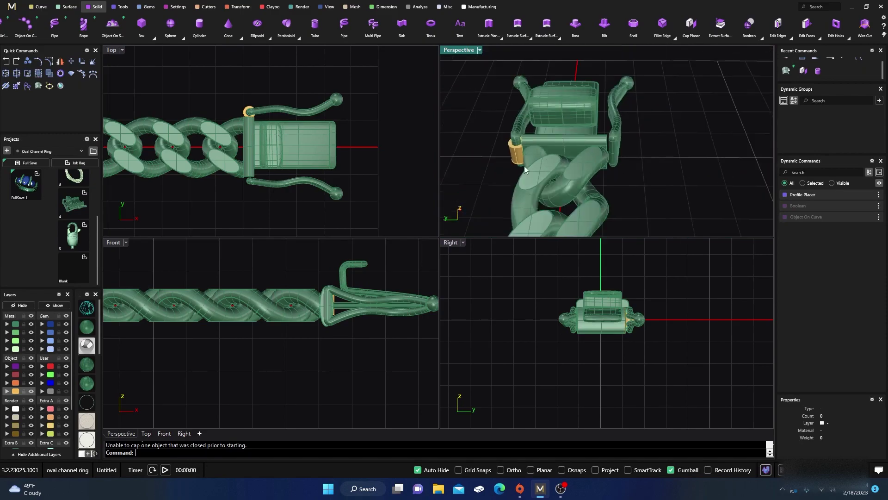
{"action": "right_click_drag", "start_coordinate": [523, 166], "coordinate": [626, 134]}
{"action": "scroll", "coordinate": [560, 180], "scroll_direction": "up", "scroll_amount": 12}
{"action": "scroll", "coordinate": [606, 151], "scroll_direction": "down", "scroll_amount": 5}
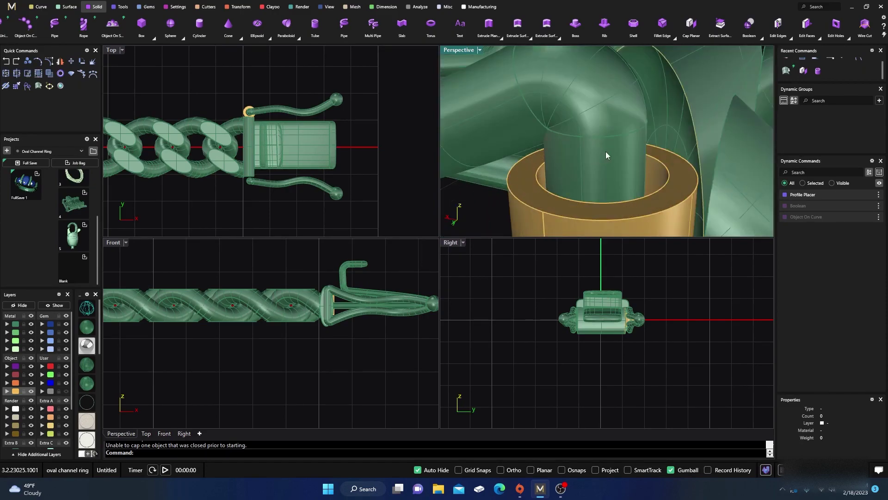
- Explode the oval crossbar and delete its domed end surface on the +Y side, next to the tube
{"action": "left_click", "coordinate": [621, 149]}
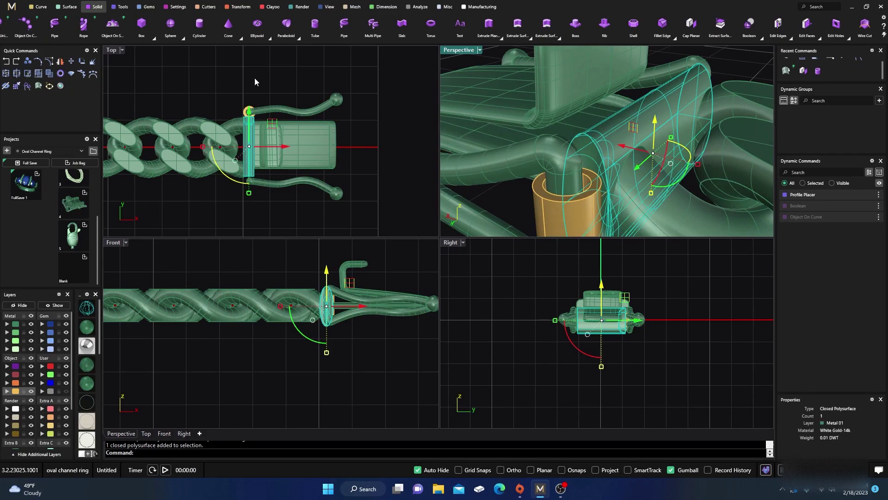
{"action": "left_click", "coordinate": [92, 62]}
{"action": "left_click", "coordinate": [508, 200]}
{"action": "left_click", "coordinate": [590, 161]}
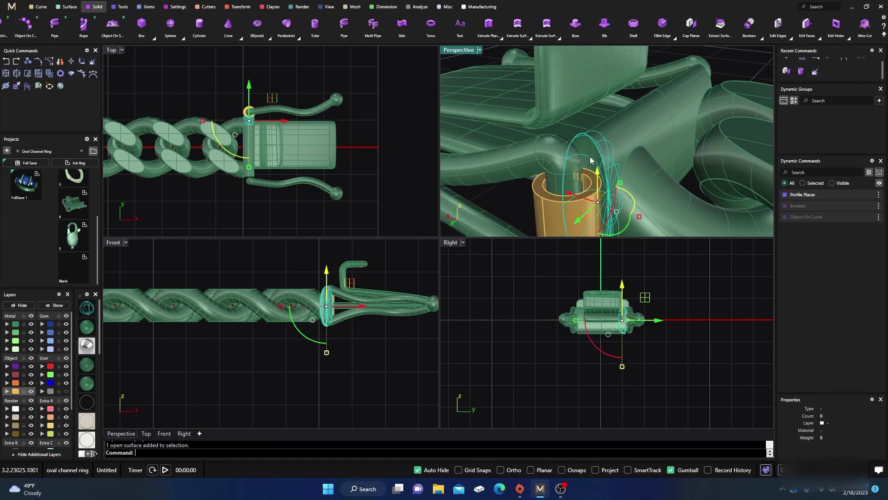
{"action": "key", "text": "Delete"}
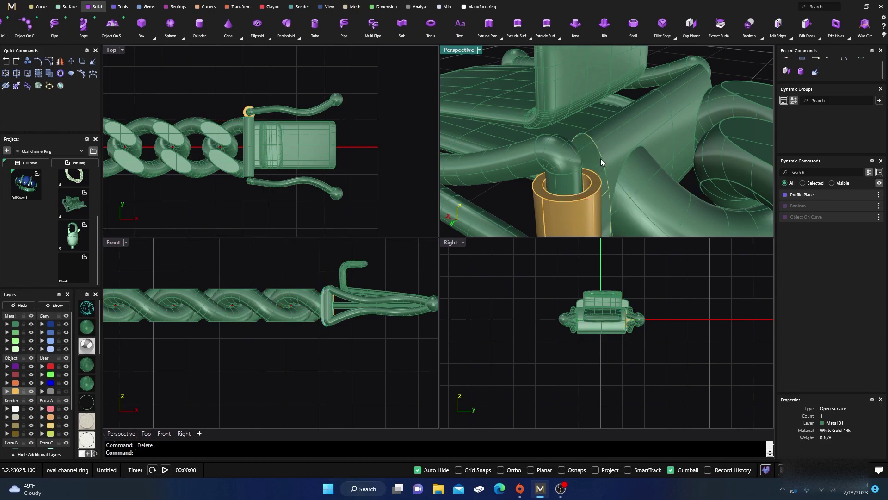
- Create a flat Profile Cap from the oval profile curve at the crossbar's +Y end, with a dome thickness of 0
{"action": "left_click", "coordinate": [601, 158]}
{"action": "left_click", "coordinate": [625, 184]}
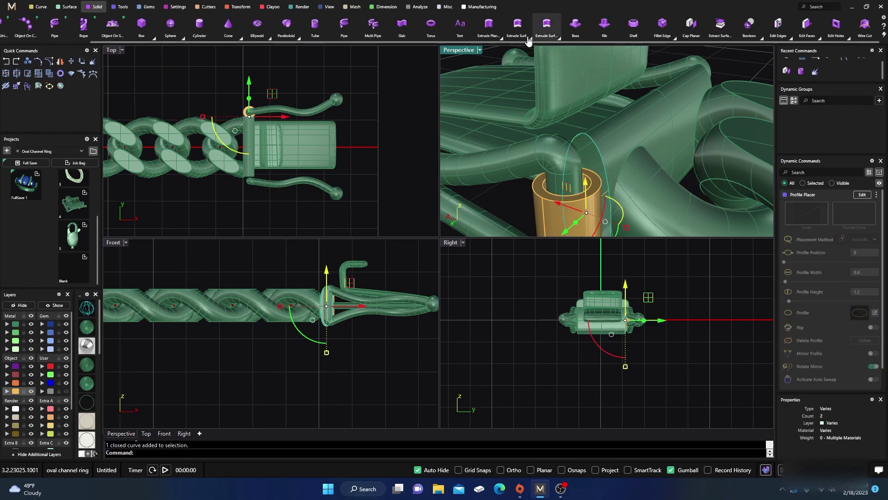
{"action": "left_click", "coordinate": [123, 6]}
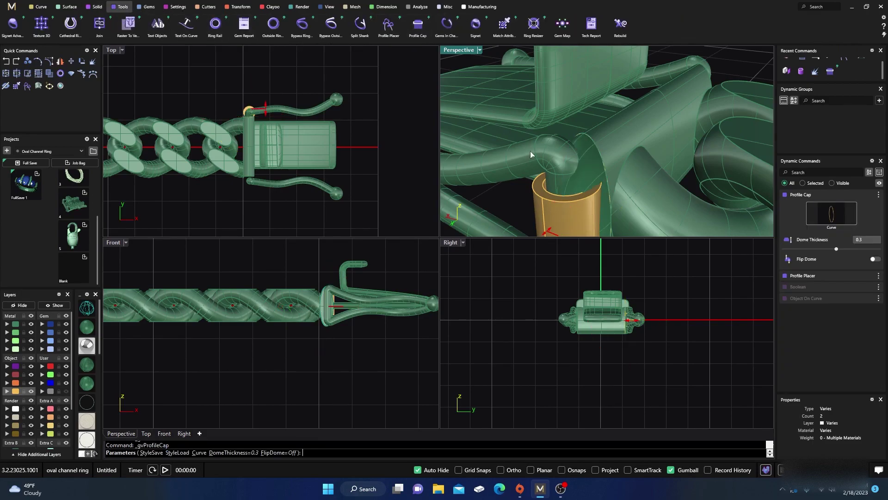
{"action": "right_click_drag", "start_coordinate": [530, 151], "coordinate": [518, 157]}
{"action": "left_click_drag", "start_coordinate": [457, 162], "coordinate": [482, 163]}
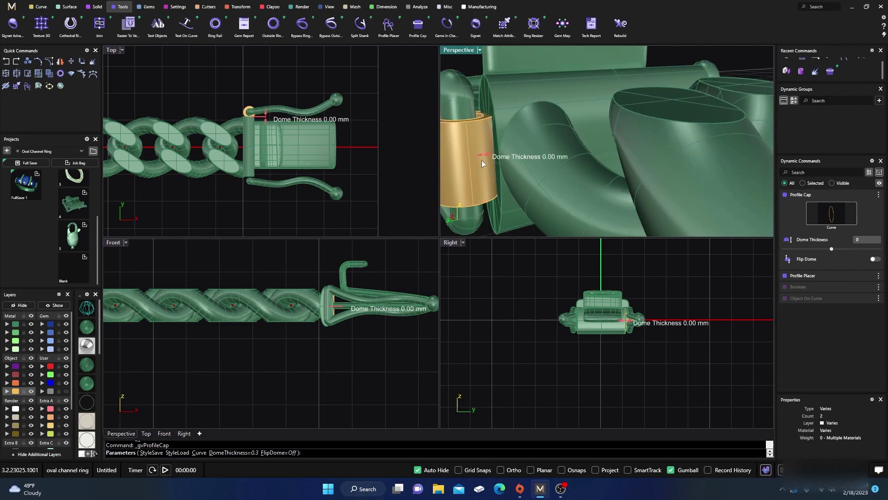
{"action": "right_click", "coordinate": [482, 160]}
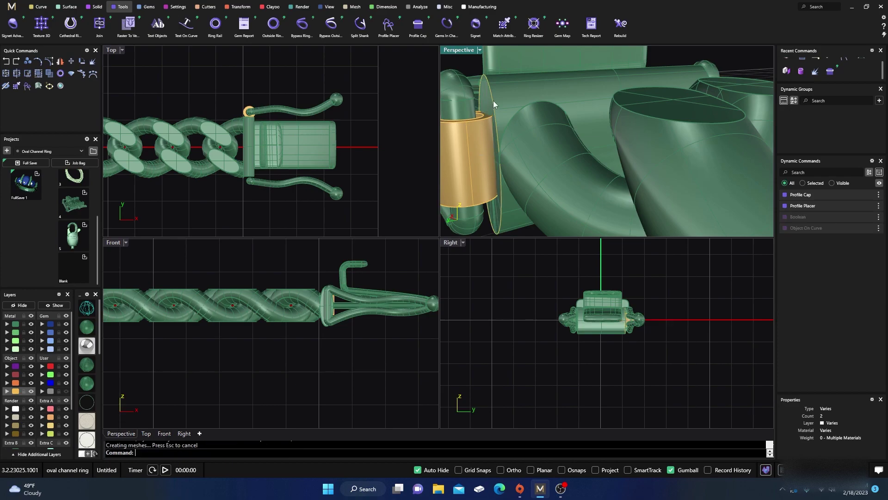
- Join the crossbar's -Y end surface to its side surface
{"action": "left_click", "coordinate": [508, 96]}
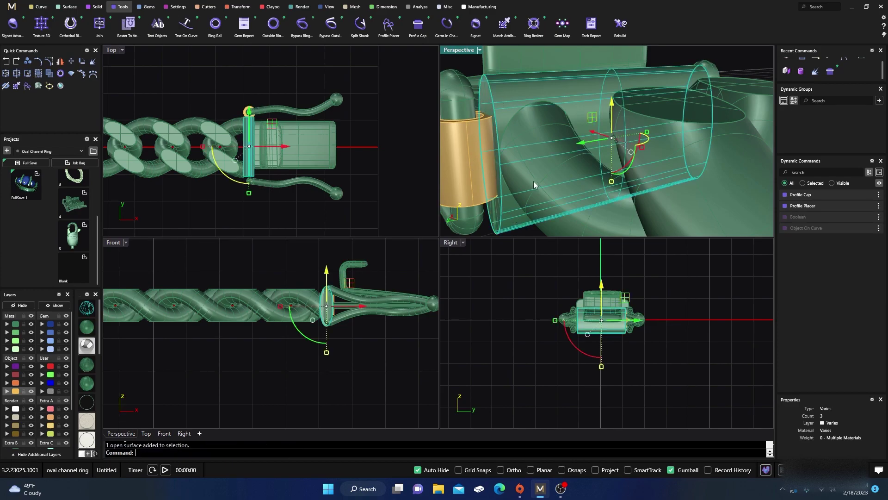
{"action": "scroll", "coordinate": [534, 180], "scroll_direction": "down", "scroll_amount": 7}
{"action": "right_click_drag", "start_coordinate": [615, 175], "coordinate": [548, 162]}
{"action": "right_click_drag", "start_coordinate": [648, 187], "coordinate": [604, 204]}
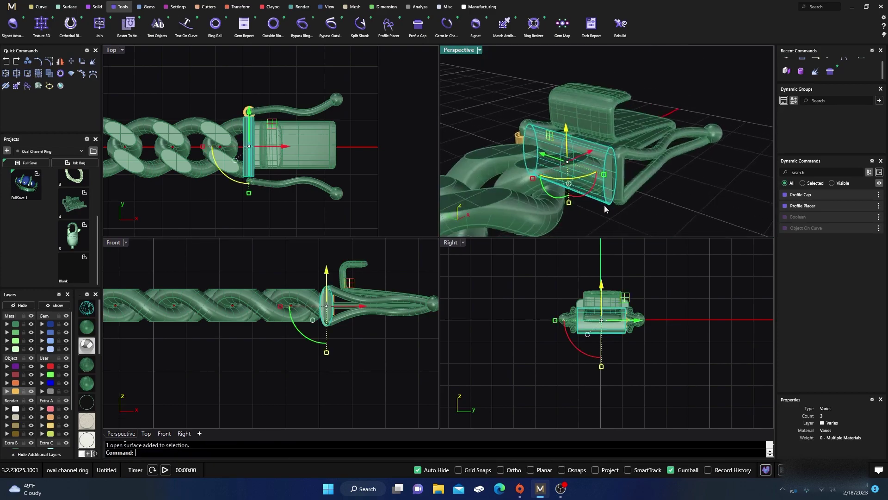
{"action": "key", "text": "Escape"}
{"action": "scroll", "coordinate": [568, 163], "scroll_direction": "up", "scroll_amount": 6}
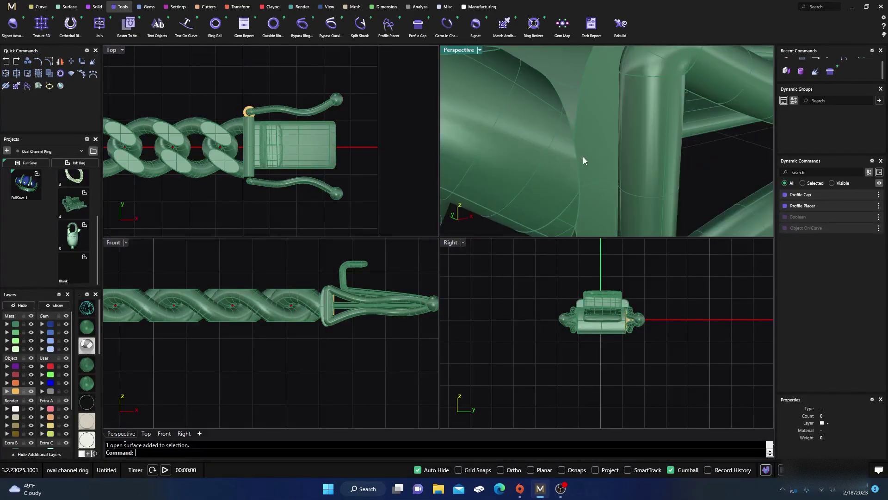
{"action": "left_click", "coordinate": [585, 160]}
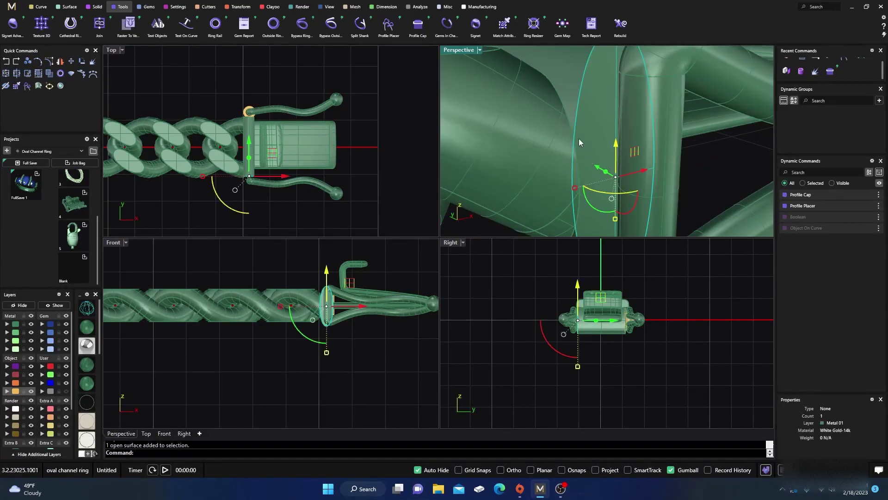
{"action": "left_click", "coordinate": [568, 76], "text": "shift"}
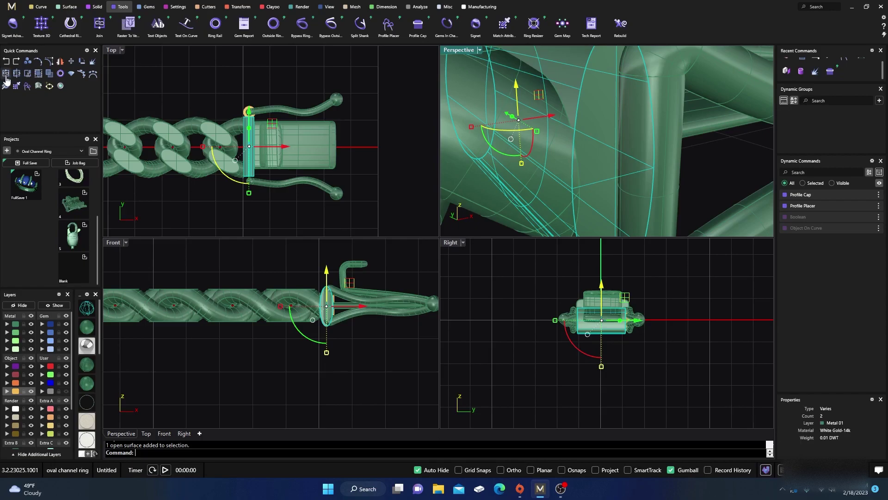
{"action": "left_click", "coordinate": [26, 85]}
{"action": "left_click", "coordinate": [379, 109]}
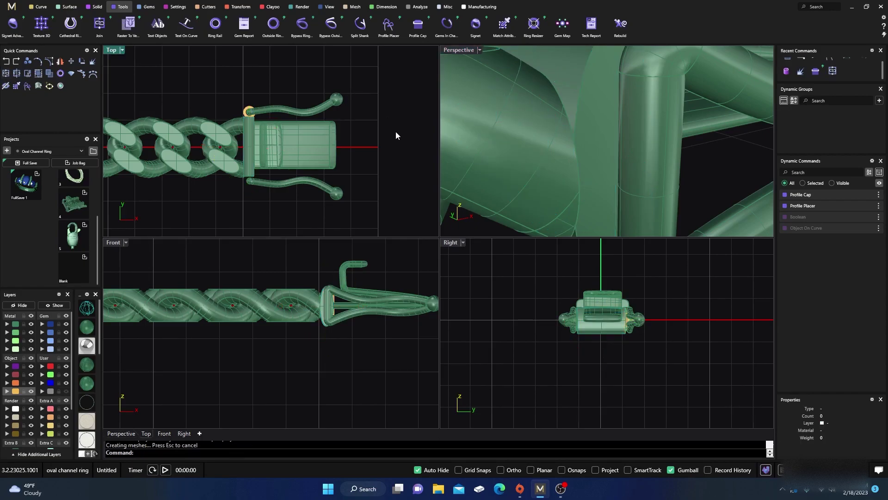
- Join the new flat cap at the +Y end to the crossbar and check that it forms a closed polysurface
{"action": "left_click", "coordinate": [597, 110]}
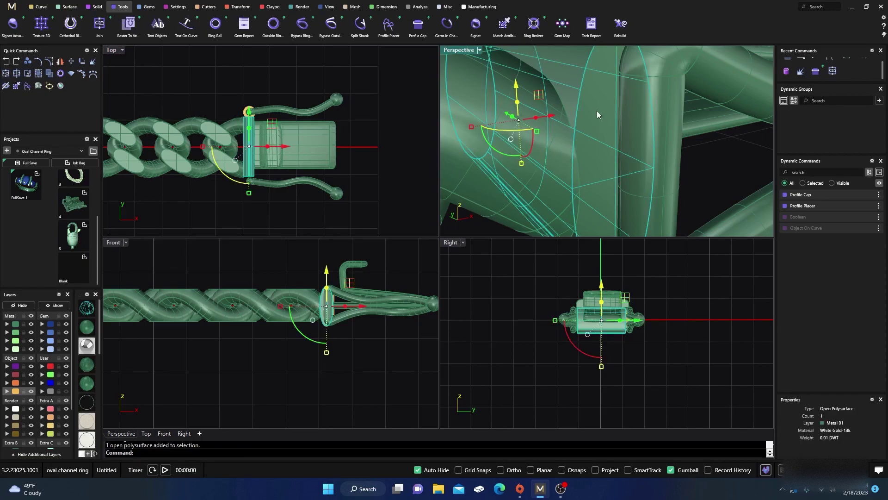
{"action": "scroll", "coordinate": [601, 153], "scroll_direction": "down", "scroll_amount": 3}
{"action": "right_click_drag", "start_coordinate": [598, 174], "coordinate": [621, 146]}
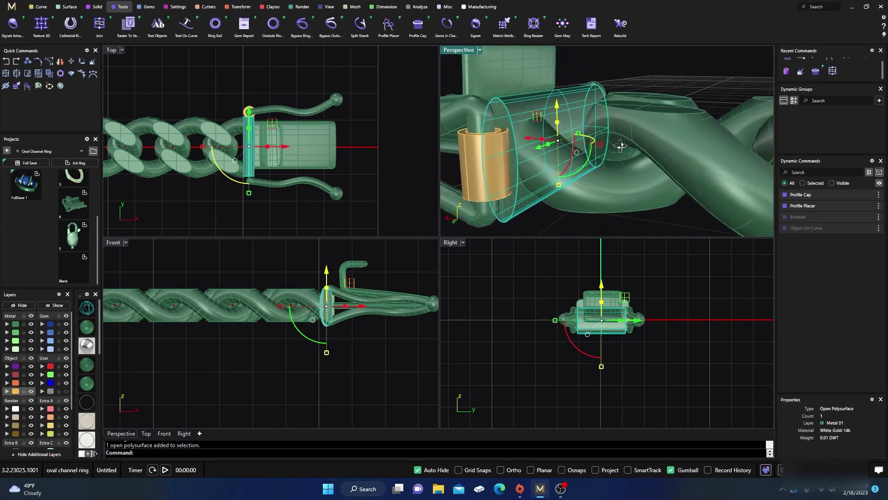
{"action": "scroll", "coordinate": [501, 113], "scroll_direction": "up", "scroll_amount": 3}
{"action": "left_click", "coordinate": [504, 121]}
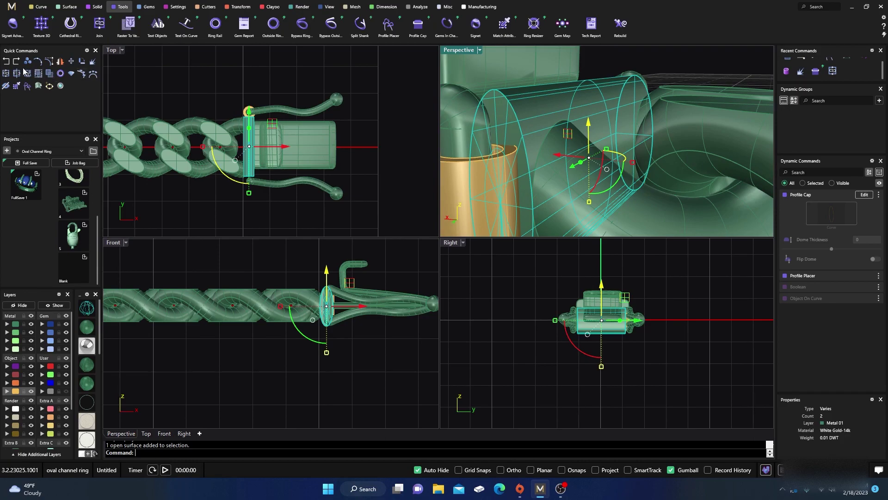
{"action": "left_click", "coordinate": [6, 74]}
{"action": "left_click", "coordinate": [404, 110]}
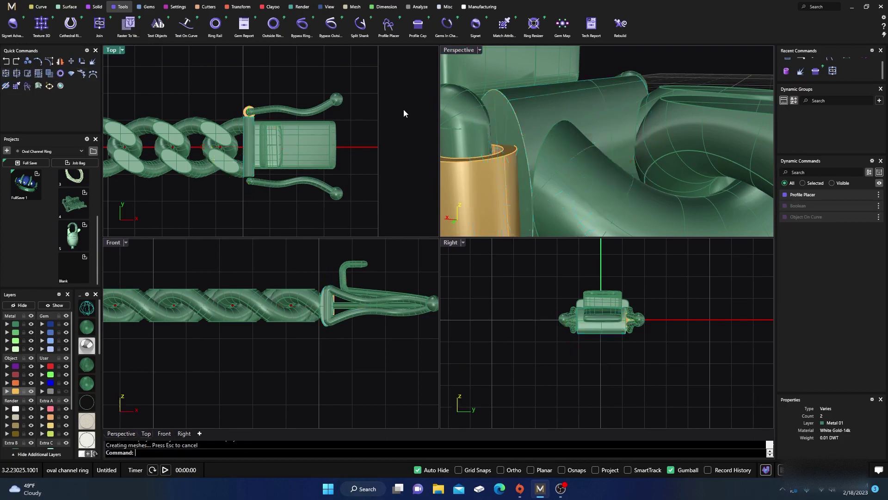
{"action": "left_click", "coordinate": [506, 124]}
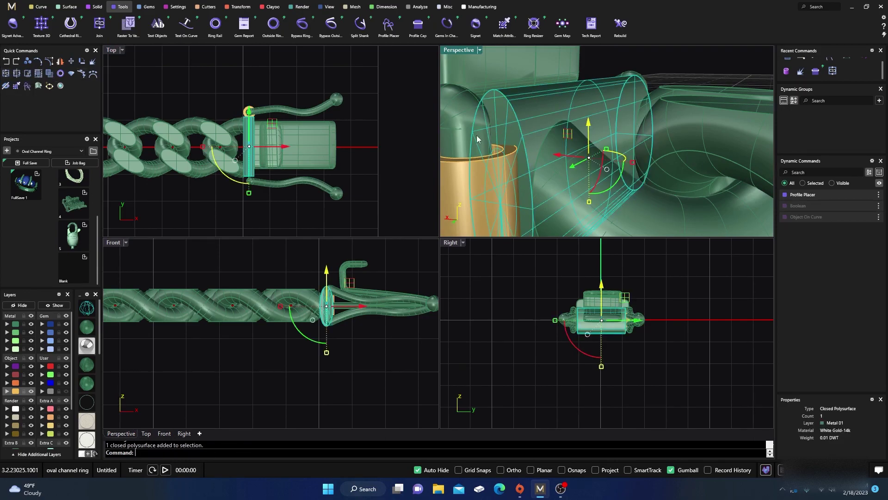
{"action": "left_click", "coordinate": [376, 87]}
- Delete the old side arm on the -Y side of the clasp in the Top view
{"action": "scroll", "coordinate": [342, 139], "scroll_direction": "down", "scroll_amount": 3}
{"action": "scroll", "coordinate": [298, 124], "scroll_direction": "up", "scroll_amount": 4}
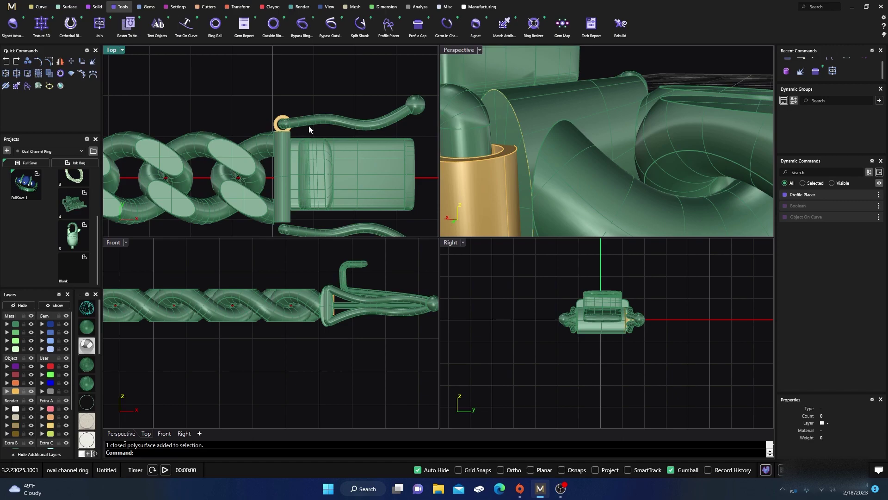
{"action": "scroll", "coordinate": [280, 111], "scroll_direction": "down", "scroll_amount": 5}
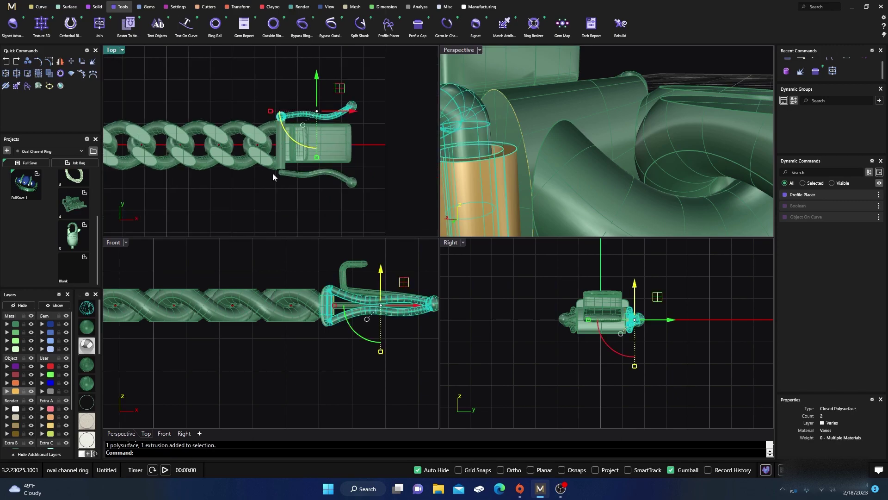
{"action": "left_click", "coordinate": [311, 174]}
{"action": "key", "text": "Delete"}
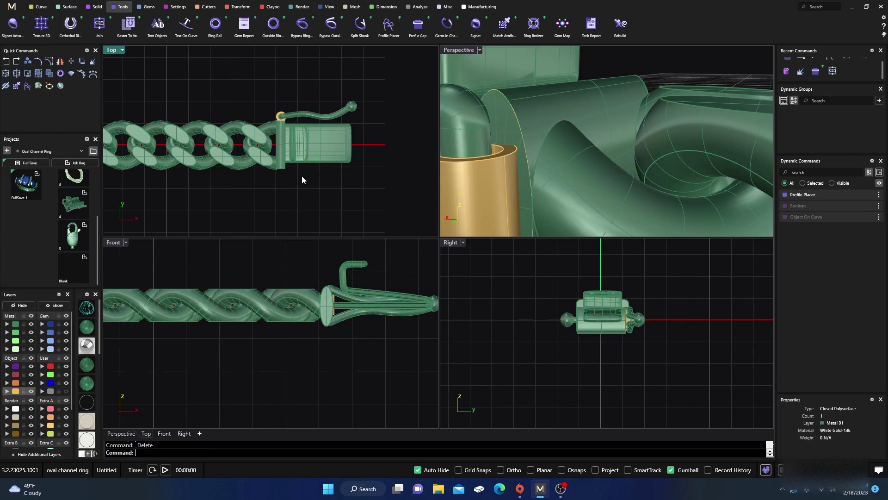
- Mirror a copy of the +Y side arm and its tube across the X axis from 0,0,0, and maximize the Perspective view
{"action": "scroll", "coordinate": [286, 119], "scroll_direction": "up", "scroll_amount": 3}
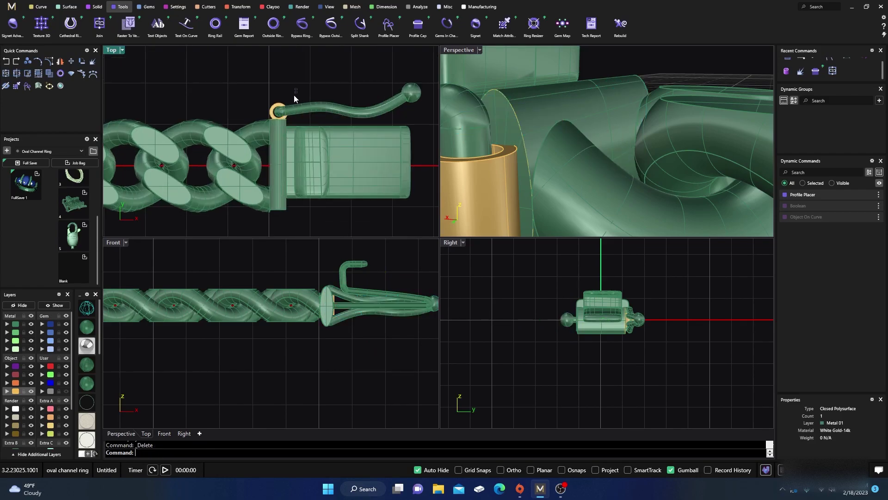
{"action": "left_click_drag", "start_coordinate": [279, 110], "coordinate": [278, 111]}
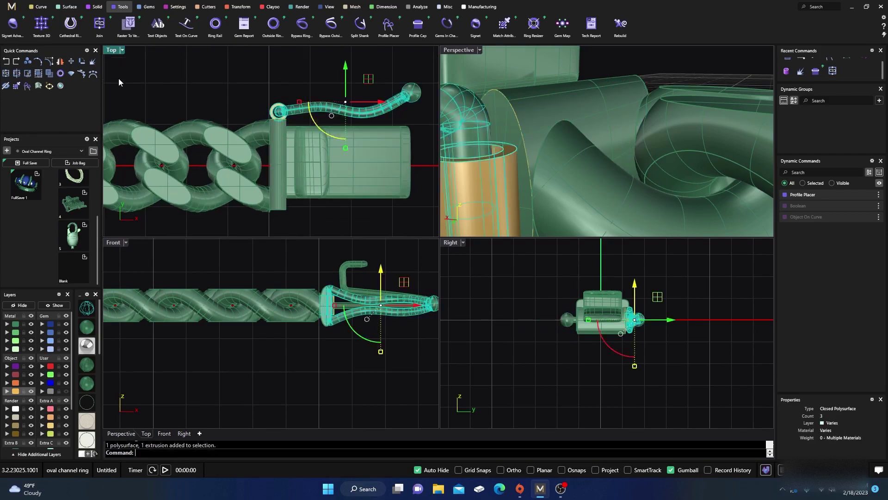
{"action": "left_click", "coordinate": [60, 62]}
{"action": "scroll", "coordinate": [236, 119], "scroll_direction": "down", "scroll_amount": 3}
{"action": "type", "text": "0,0,0"}
{"action": "key", "text": "Return"}
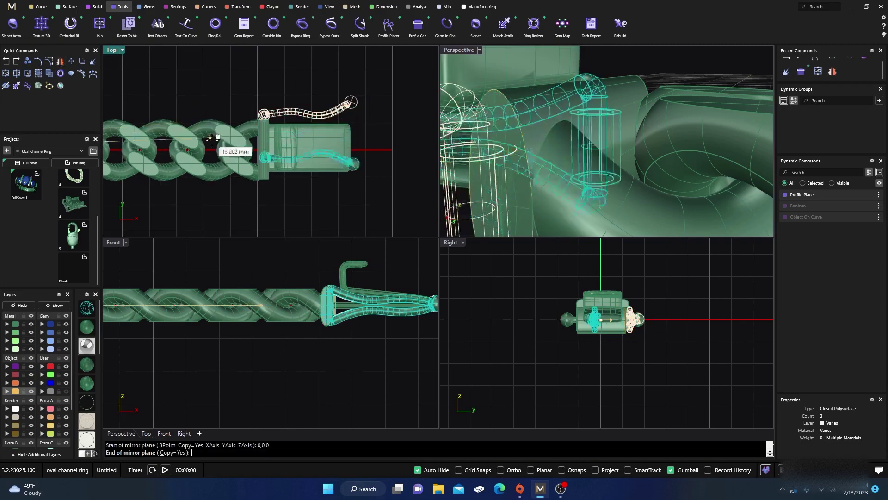
{"action": "left_click", "coordinate": [384, 149]}
{"action": "left_click", "coordinate": [392, 123]}
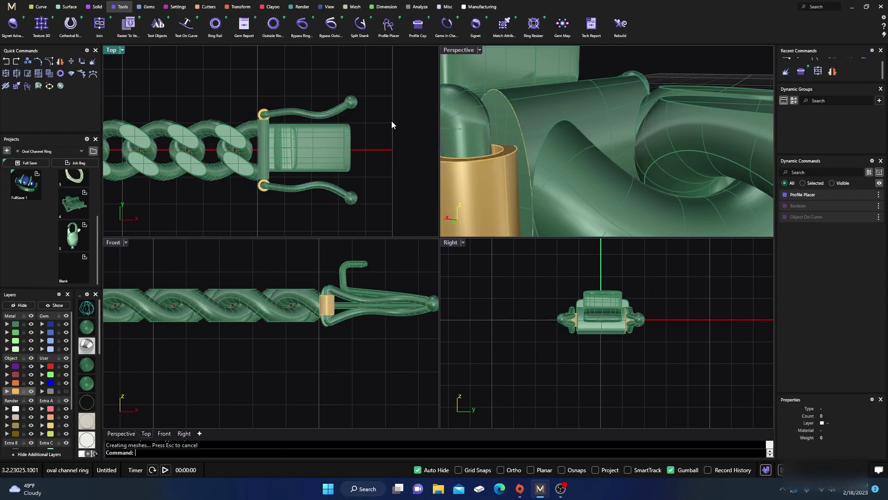
{"action": "double_click", "coordinate": [459, 50]}
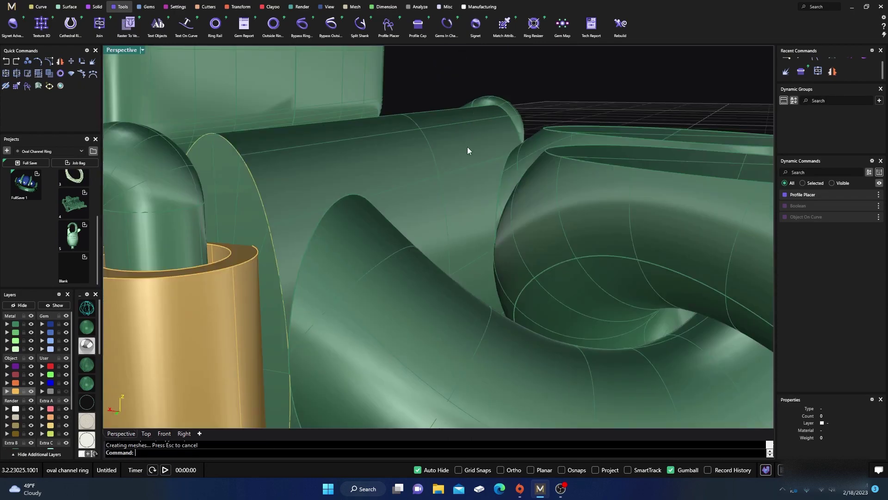
- Shift the tongue assembly, including its crossbar, plates, side arms and tubes, slightly in -X toward the last chain link
{"action": "right_click_drag", "start_coordinate": [467, 147], "coordinate": [287, 215]}
{"action": "scroll", "coordinate": [359, 246], "scroll_direction": "down", "scroll_amount": 9}
{"action": "scroll", "coordinate": [391, 194], "scroll_direction": "up", "scroll_amount": 6}
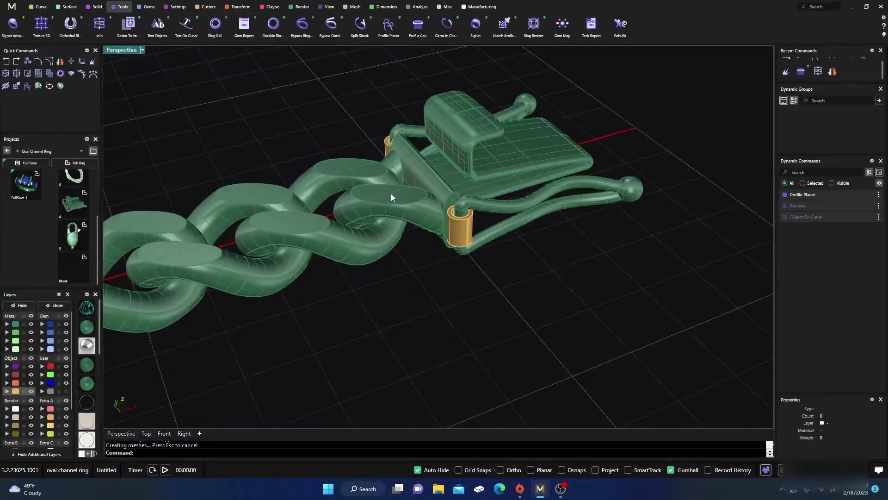
{"action": "left_click", "coordinate": [456, 169]}
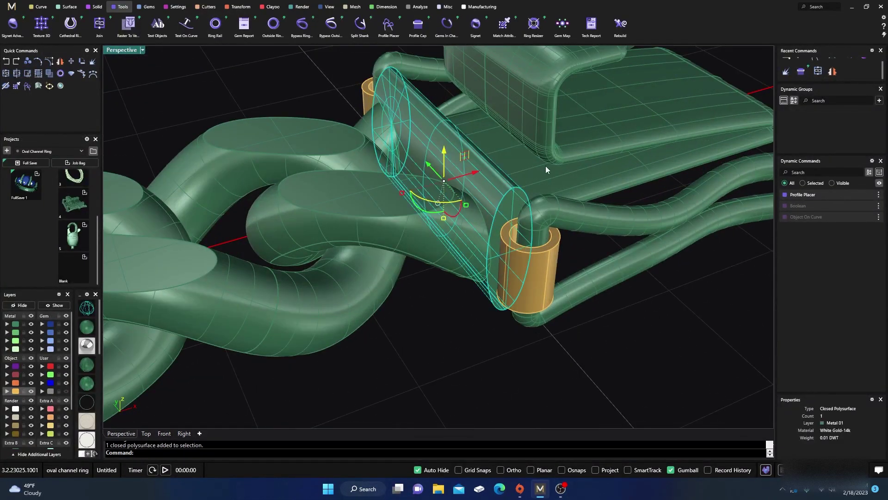
{"action": "left_click", "coordinate": [543, 182], "text": "shift"}
{"action": "left_click", "coordinate": [579, 215], "text": "shift"}
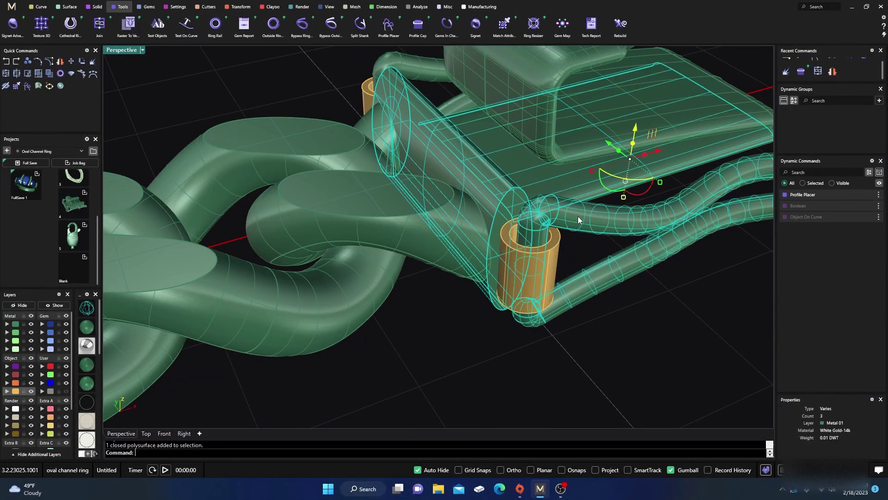
{"action": "left_click", "coordinate": [375, 96], "text": "shift"}
{"action": "left_click", "coordinate": [368, 94], "text": "shift"}
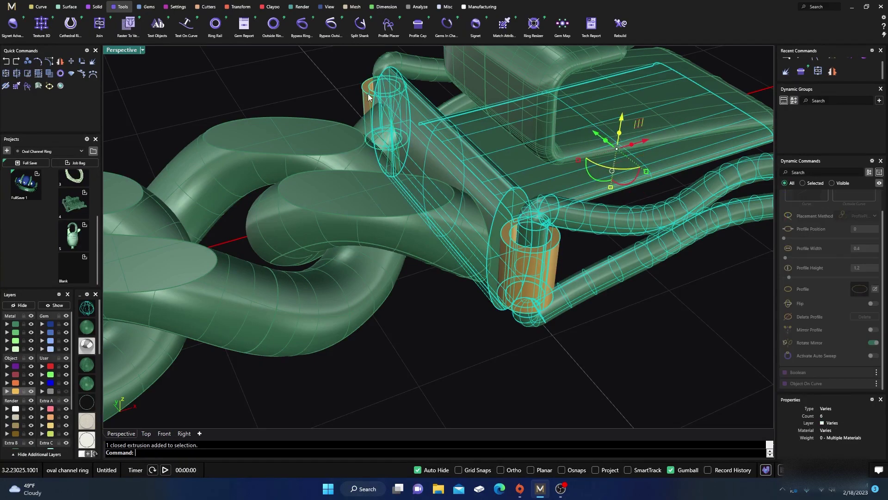
{"action": "left_click", "coordinate": [398, 69], "text": "shift"}
{"action": "left_click", "coordinate": [523, 127], "text": "shift"}
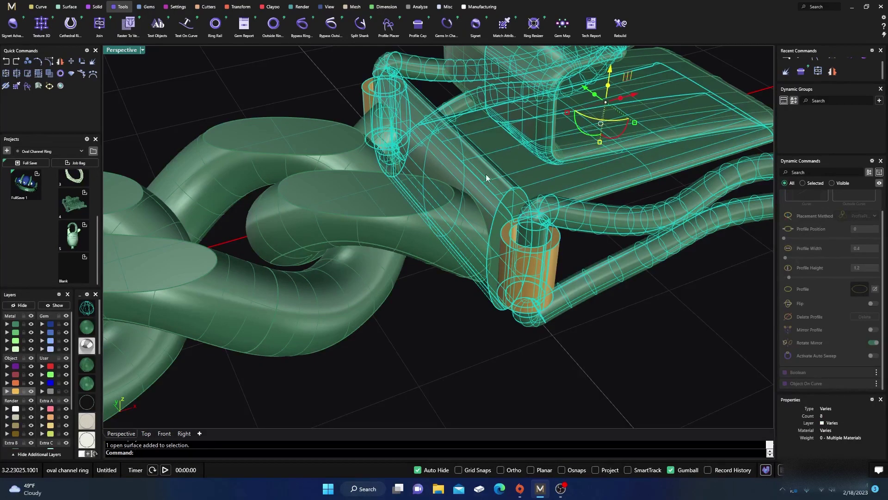
{"action": "right_click_drag", "start_coordinate": [486, 174], "coordinate": [426, 172]}
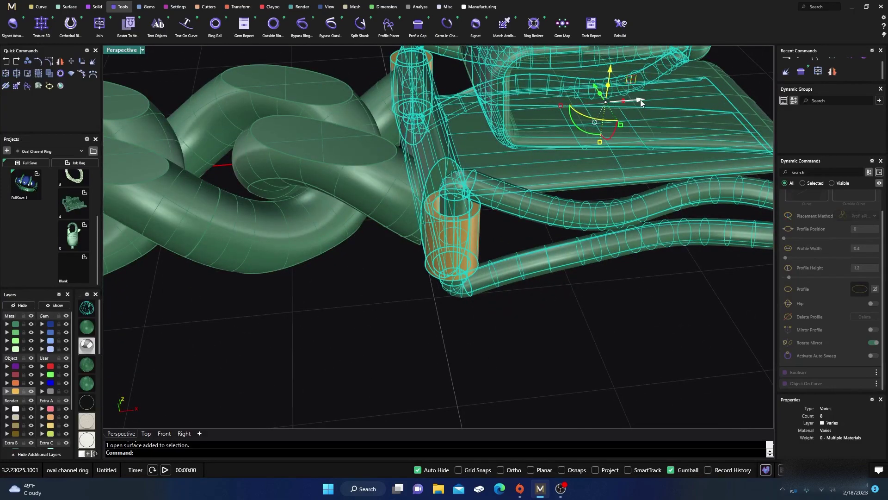
{"action": "left_click_drag", "start_coordinate": [641, 100], "coordinate": [634, 102]}
{"action": "left_click", "coordinate": [355, 311]}
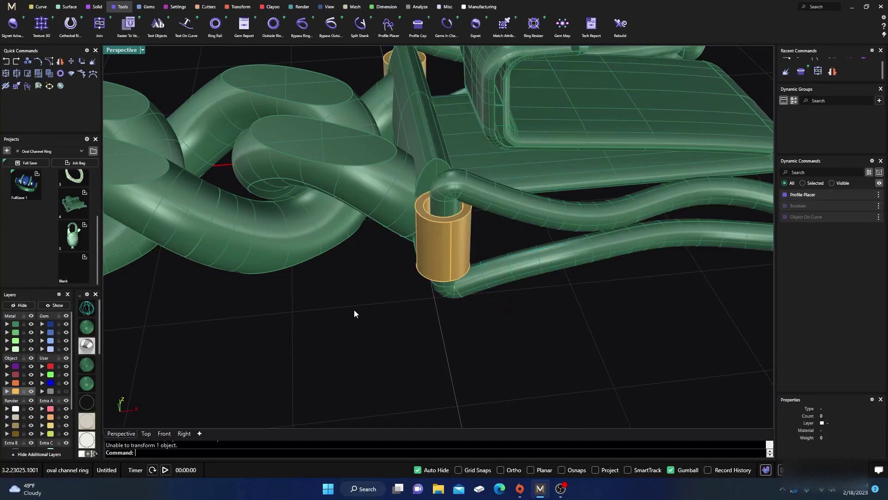
- Shift the +Y half of the tongue's raised hook surface slightly in -X to line it up with the other half
{"action": "right_click_drag", "start_coordinate": [354, 311], "coordinate": [478, 270]}
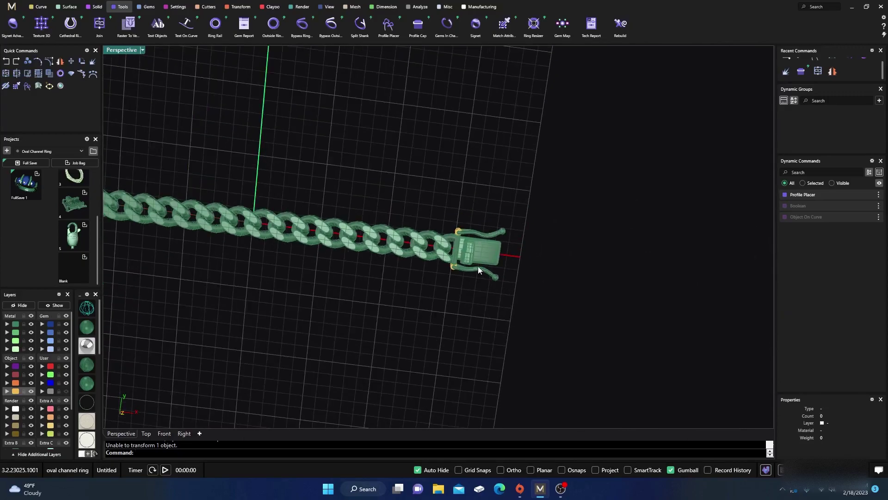
{"action": "scroll", "coordinate": [478, 270], "scroll_direction": "up", "scroll_amount": 15}
{"action": "right_click_drag", "start_coordinate": [426, 253], "coordinate": [533, 195]}
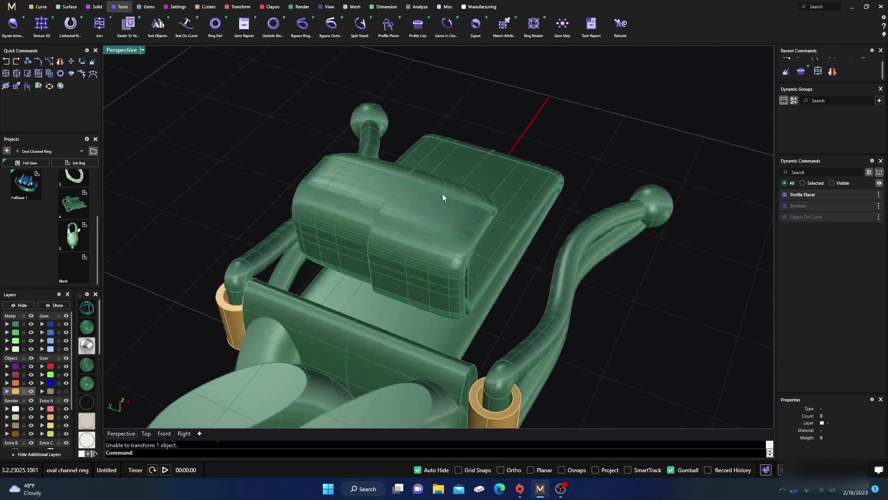
{"action": "left_click", "coordinate": [374, 183]}
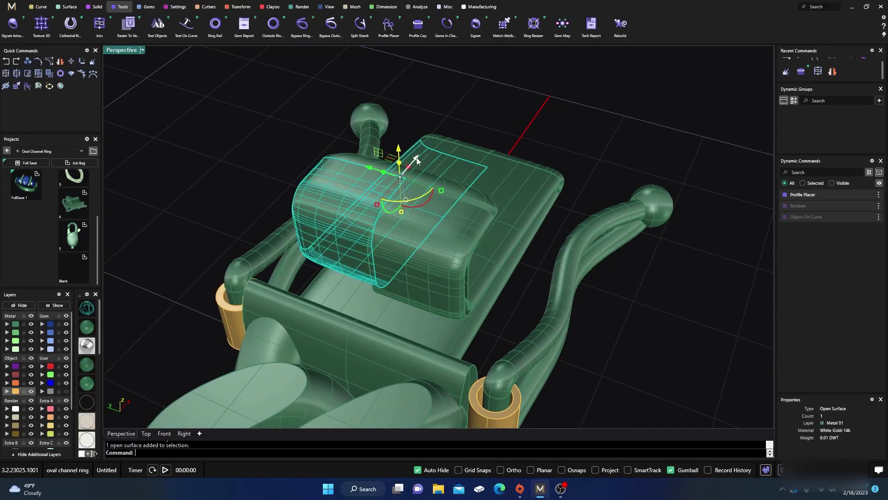
{"action": "left_click_drag", "start_coordinate": [418, 155], "coordinate": [412, 162]}
{"action": "left_click", "coordinate": [482, 129]}
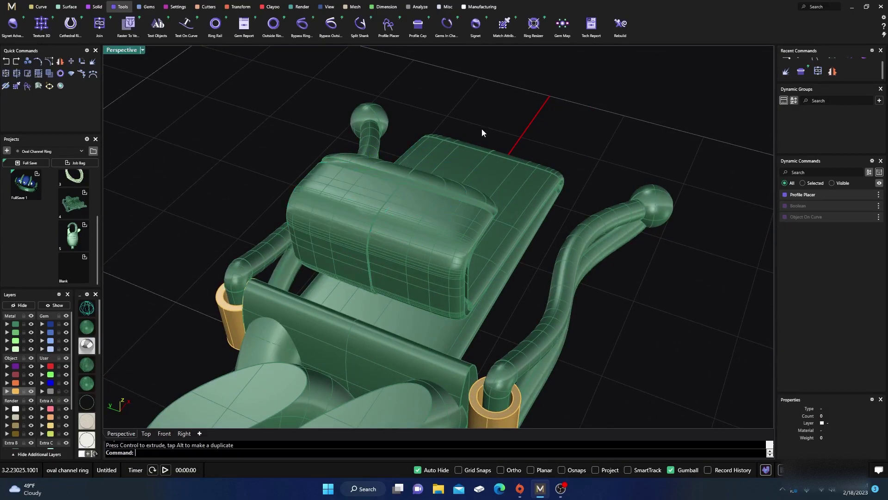
- Inspect the realigned tongue and the clasp box at the chain's -X end, and return to the four-view layout
{"action": "right_click_drag", "start_coordinate": [482, 130], "coordinate": [335, 133]}
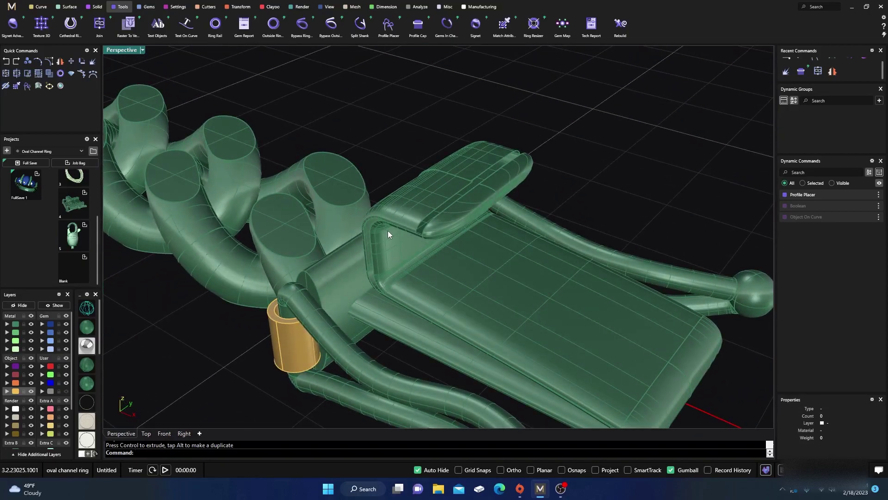
{"action": "scroll", "coordinate": [387, 230], "scroll_direction": "down", "scroll_amount": 10}
{"action": "scroll", "coordinate": [472, 237], "scroll_direction": "up", "scroll_amount": 14}
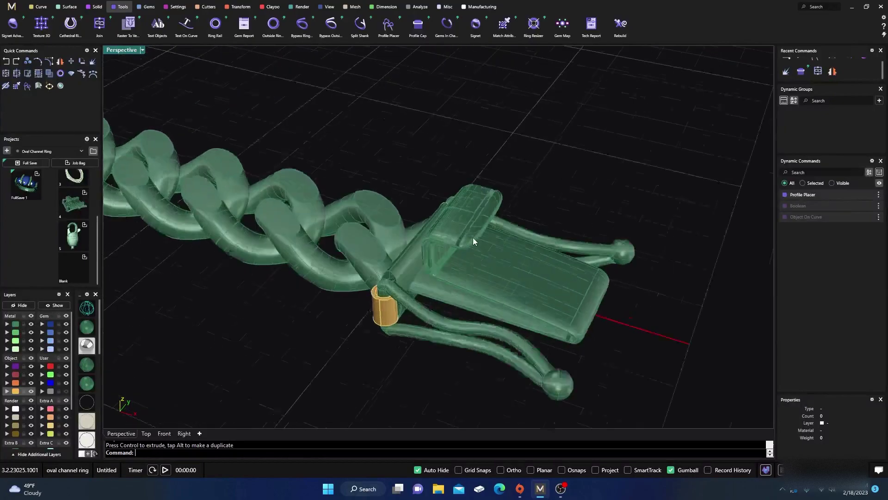
{"action": "scroll", "coordinate": [476, 199], "scroll_direction": "down", "scroll_amount": 7}
{"action": "right_click_drag", "start_coordinate": [468, 217], "coordinate": [484, 265]}
{"action": "scroll", "coordinate": [508, 222], "scroll_direction": "down", "scroll_amount": 8}
{"action": "scroll", "coordinate": [485, 266], "scroll_direction": "down", "scroll_amount": 8}
{"action": "scroll", "coordinate": [324, 222], "scroll_direction": "up", "scroll_amount": 5}
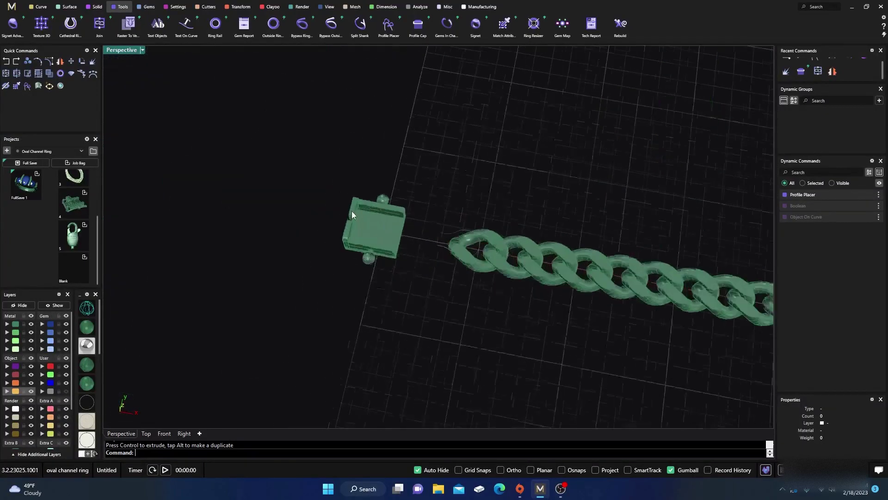
{"action": "left_click", "coordinate": [360, 254]}
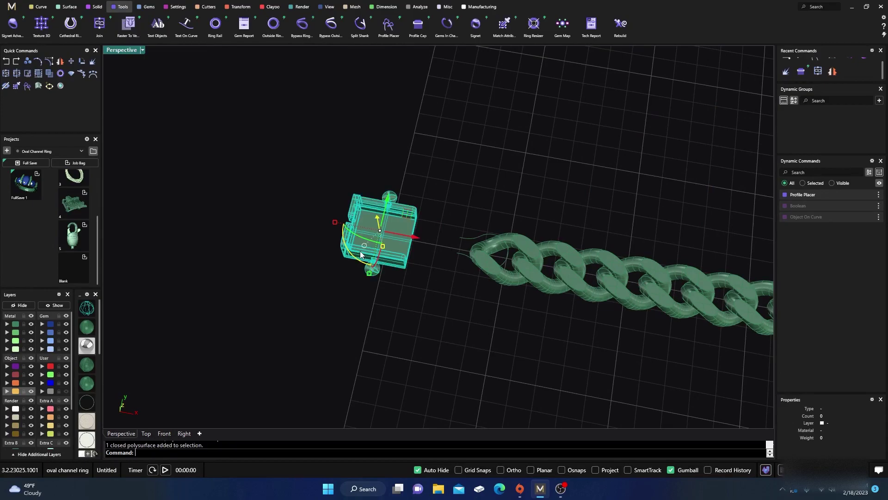
{"action": "double_click", "coordinate": [123, 50]}
{"action": "left_click", "coordinate": [123, 50]}
{"action": "left_click", "coordinate": [351, 92]}
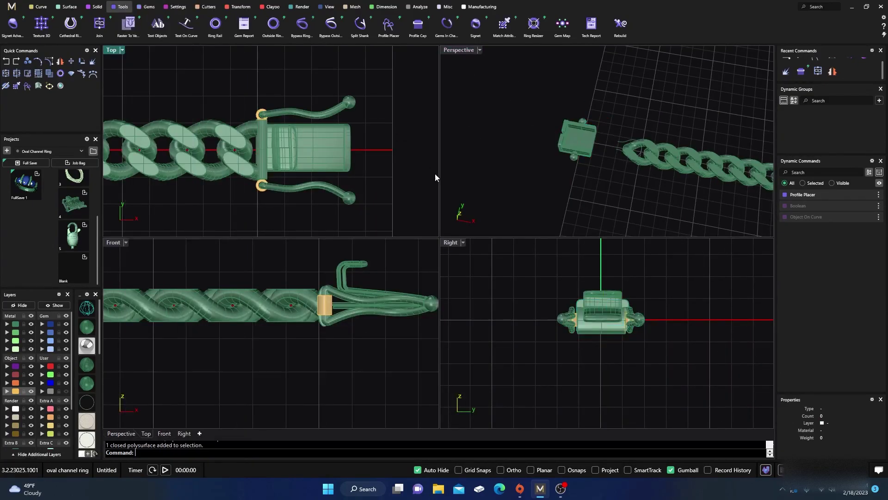
- Move the clasp box in +X over the chain's end link in the Top view, keeping it centered on the chain's axis
{"action": "scroll", "coordinate": [435, 177], "scroll_direction": "down", "scroll_amount": 5}
{"action": "scroll", "coordinate": [222, 146], "scroll_direction": "up", "scroll_amount": 6}
{"action": "right_click_drag", "start_coordinate": [222, 143], "coordinate": [251, 154]}
{"action": "left_click", "coordinate": [182, 157]}
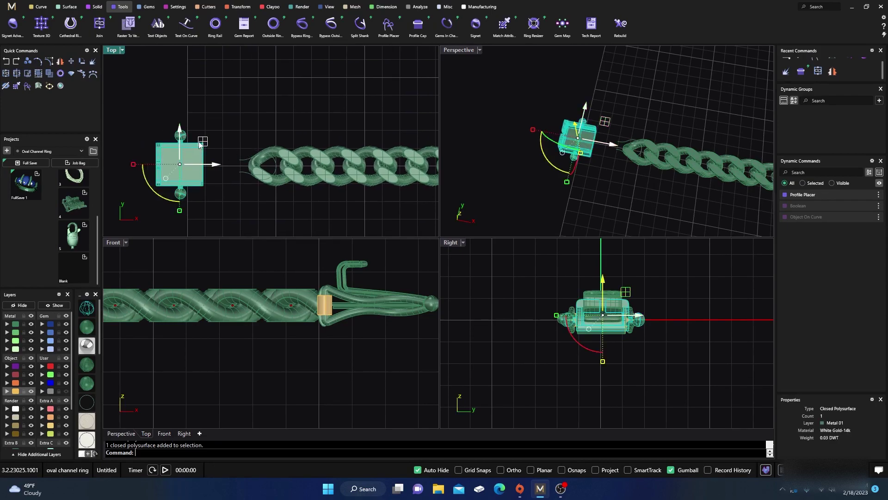
{"action": "left_click_drag", "start_coordinate": [200, 144], "coordinate": [218, 148]}
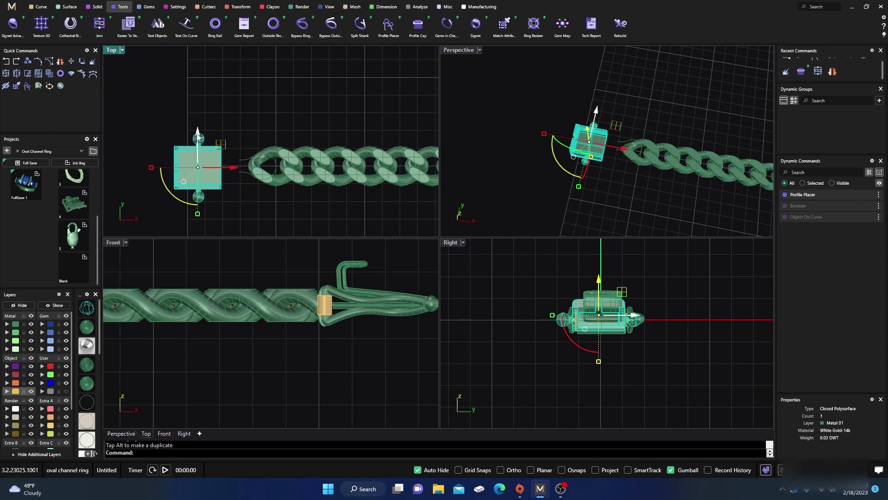
{"action": "left_click_drag", "start_coordinate": [196, 133], "coordinate": [196, 131]}
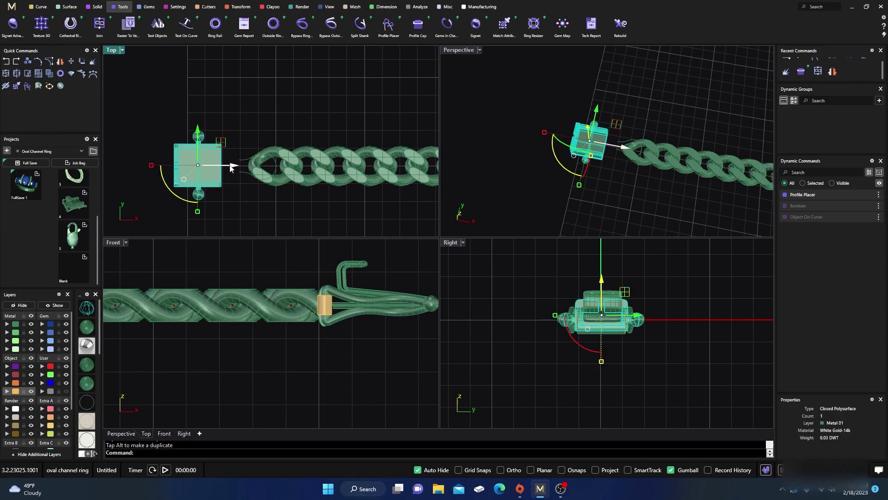
{"action": "left_click_drag", "start_coordinate": [231, 166], "coordinate": [303, 179]}
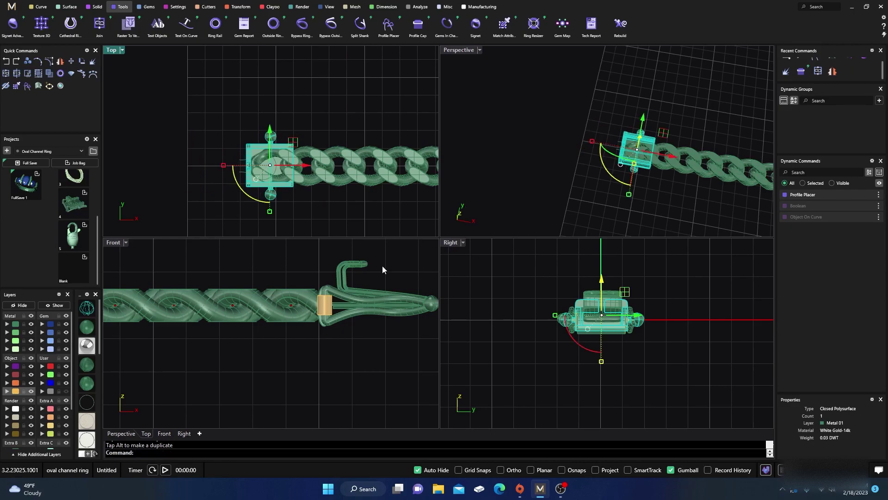
- Lower the clasp box slightly along Z relative to the chain in the Front view
{"action": "scroll", "coordinate": [375, 296], "scroll_direction": "down", "scroll_amount": 3}
{"action": "scroll", "coordinate": [254, 329], "scroll_direction": "up", "scroll_amount": 4}
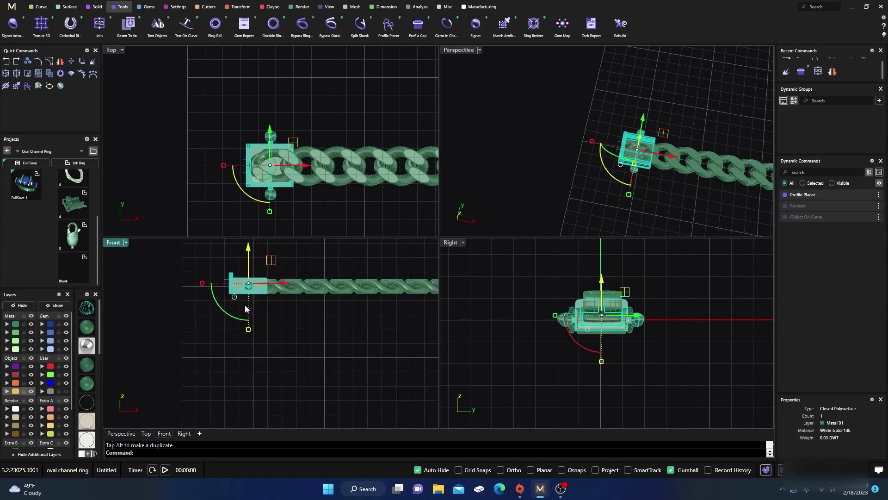
{"action": "scroll", "coordinate": [246, 309], "scroll_direction": "up", "scroll_amount": 2}
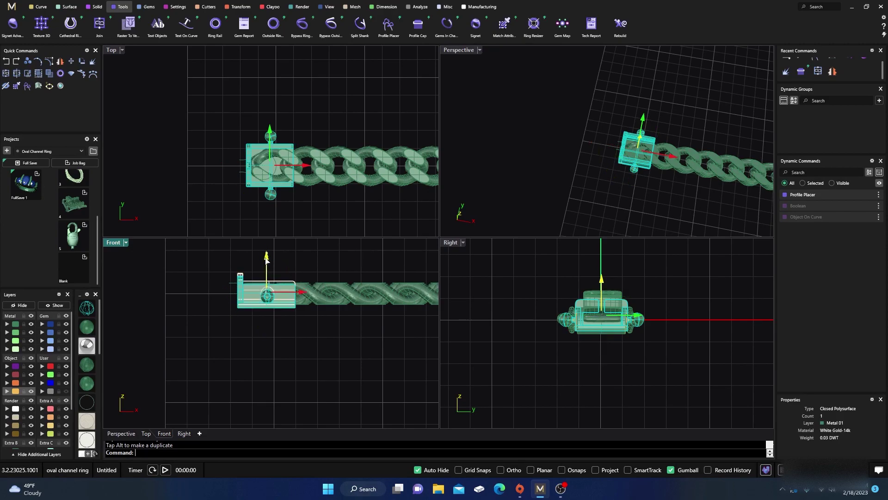
{"action": "left_click_drag", "start_coordinate": [266, 258], "coordinate": [266, 265]}
{"action": "left_click", "coordinate": [317, 278]}
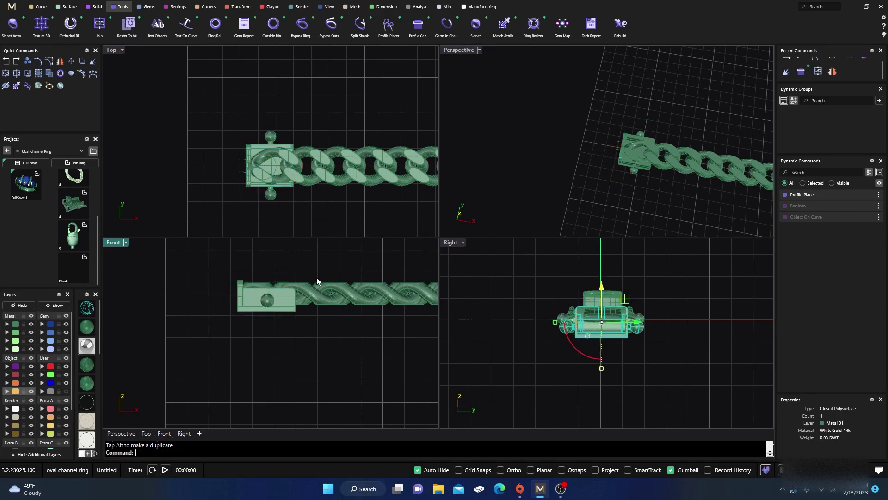
- Maximize the Perspective view and lower the clasp box further so the end link rests higher in it
{"action": "double_click", "coordinate": [468, 52]}
{"action": "right_click_drag", "start_coordinate": [379, 281], "coordinate": [402, 244]}
{"action": "scroll", "coordinate": [499, 274], "scroll_direction": "up", "scroll_amount": 10}
{"action": "right_click_drag", "start_coordinate": [462, 306], "coordinate": [555, 251]}
{"action": "scroll", "coordinate": [554, 253], "scroll_direction": "down", "scroll_amount": 4}
{"action": "left_click", "coordinate": [425, 333]}
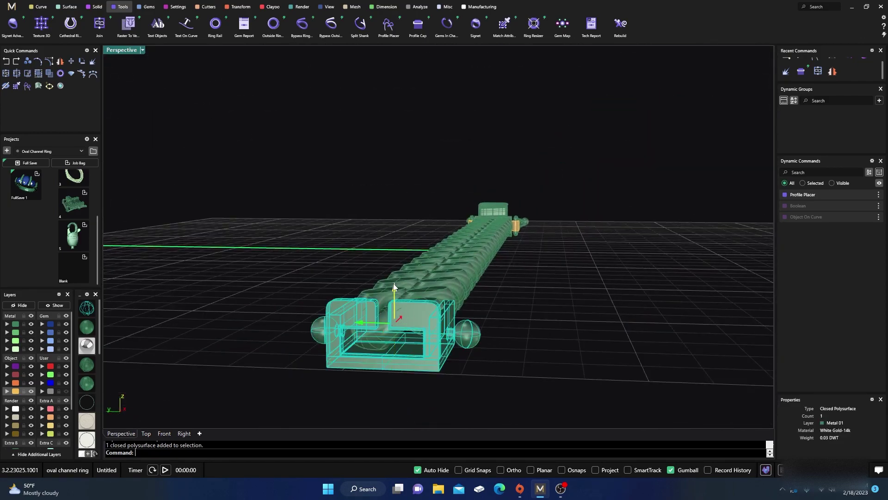
{"action": "left_click_drag", "start_coordinate": [394, 287], "coordinate": [393, 303]}
{"action": "left_click", "coordinate": [565, 329]}
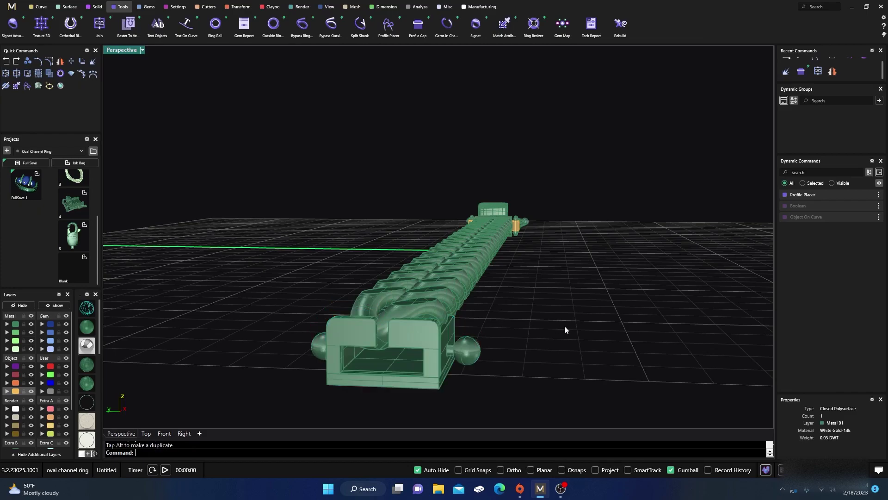
- Examine the clasp box's fit around the end link from above and from the side, comparing its width with the chain's
{"action": "right_click_drag", "start_coordinate": [564, 326], "coordinate": [324, 316]}
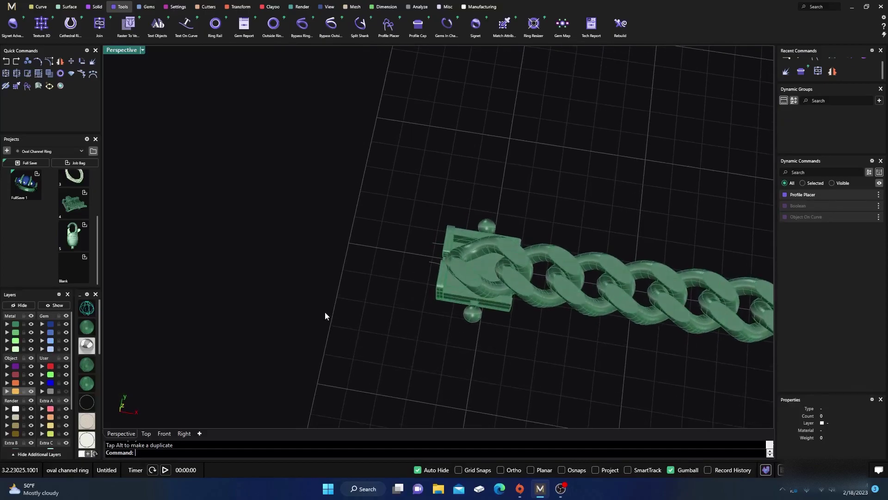
{"action": "scroll", "coordinate": [325, 316], "scroll_direction": "down", "scroll_amount": 3}
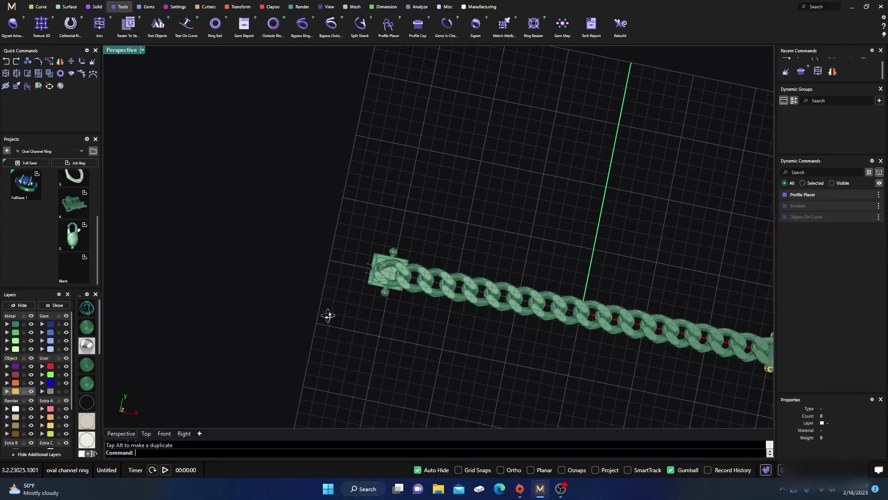
{"action": "scroll", "coordinate": [391, 283], "scroll_direction": "up", "scroll_amount": 5}
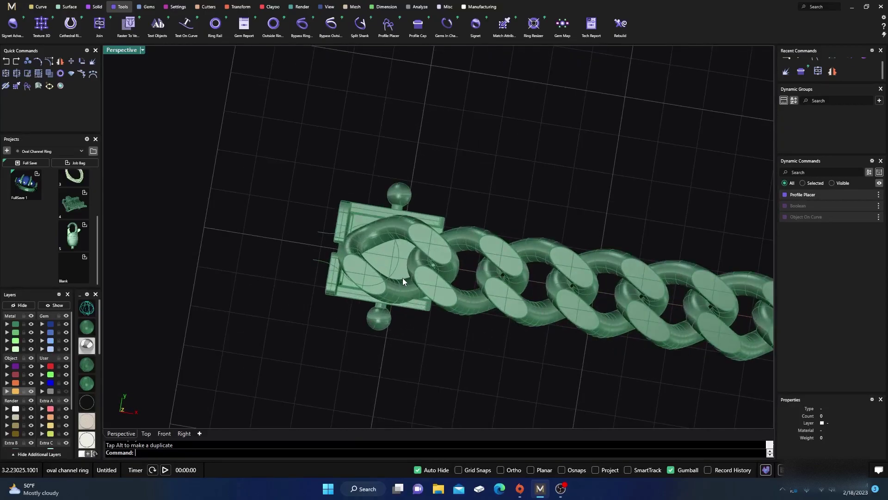
{"action": "right_click_drag", "start_coordinate": [443, 354], "coordinate": [449, 251]}
{"action": "scroll", "coordinate": [448, 250], "scroll_direction": "down", "scroll_amount": 6}
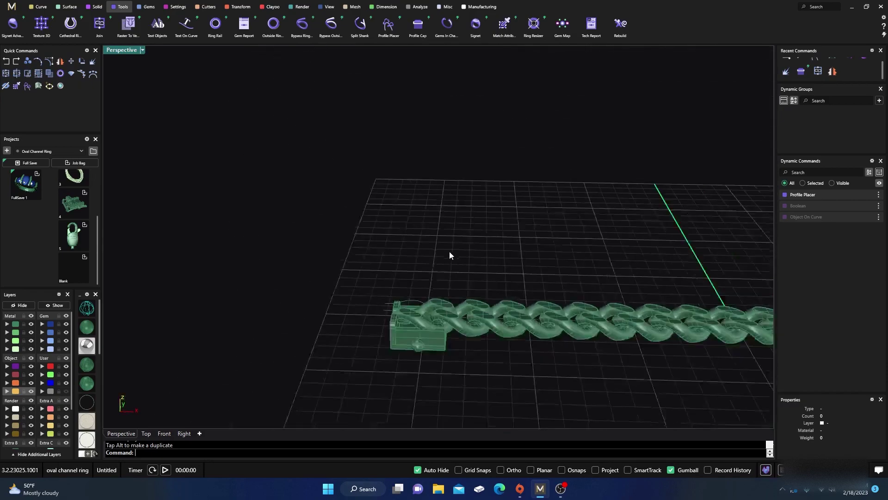
{"action": "right_click_drag", "start_coordinate": [441, 337], "coordinate": [462, 386]}
{"action": "scroll", "coordinate": [440, 320], "scroll_direction": "up", "scroll_amount": 8}
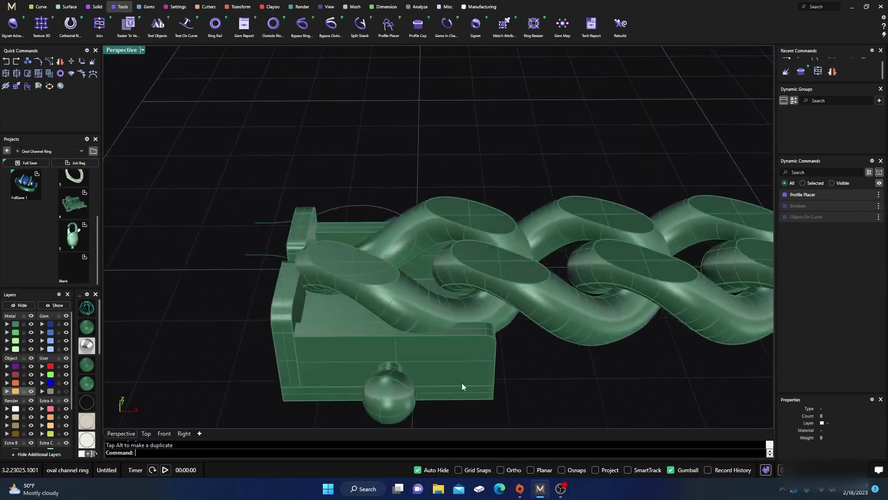
{"action": "right_click_drag", "start_coordinate": [480, 312], "coordinate": [479, 359]}
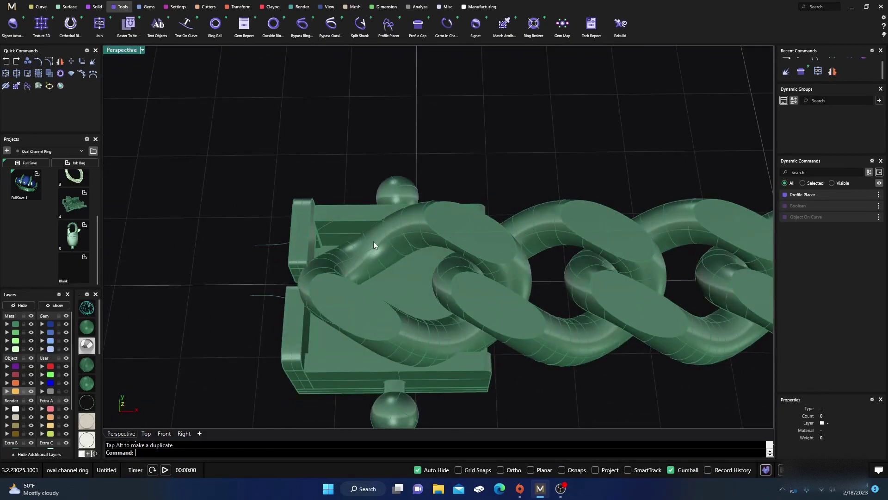
{"action": "scroll", "coordinate": [369, 292], "scroll_direction": "down", "scroll_amount": 5}
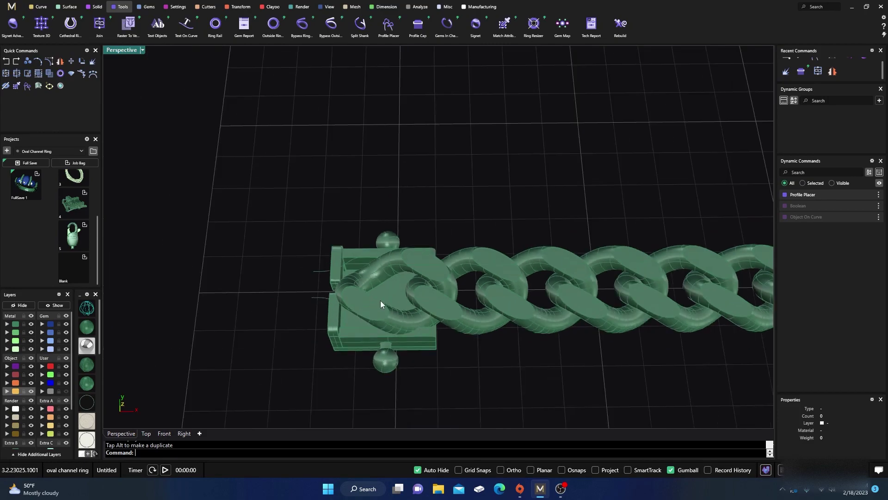
{"action": "right_click_drag", "start_coordinate": [381, 301], "coordinate": [376, 334]}
{"action": "scroll", "coordinate": [396, 276], "scroll_direction": "up", "scroll_amount": 6}
- Scale the clasp box slightly narrower along Y to match the chain's width, and check it from its open end
{"action": "left_click", "coordinate": [370, 208]}
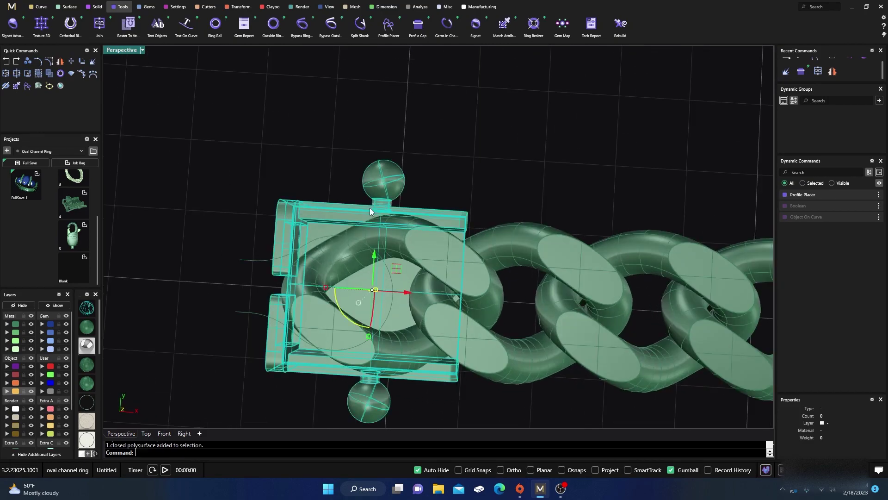
{"action": "left_click_drag", "start_coordinate": [369, 336], "coordinate": [372, 333]}
{"action": "left_click", "coordinate": [473, 165]}
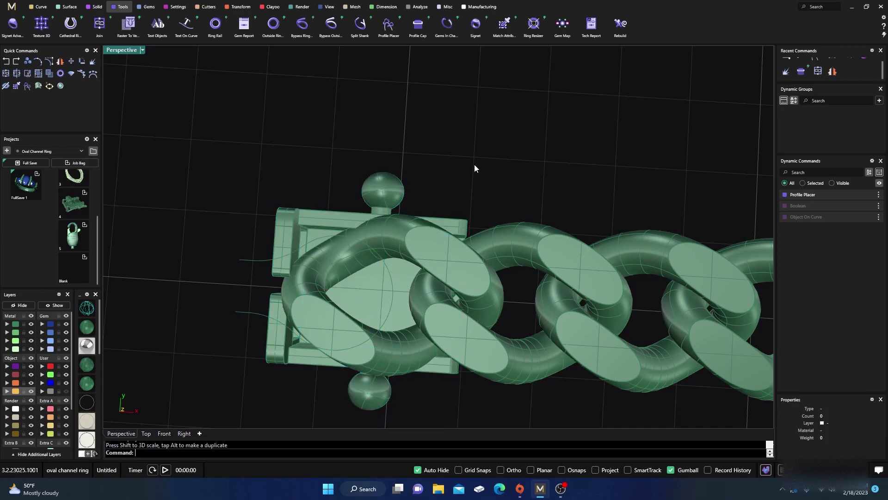
{"action": "right_click_drag", "start_coordinate": [470, 190], "coordinate": [602, 55]}
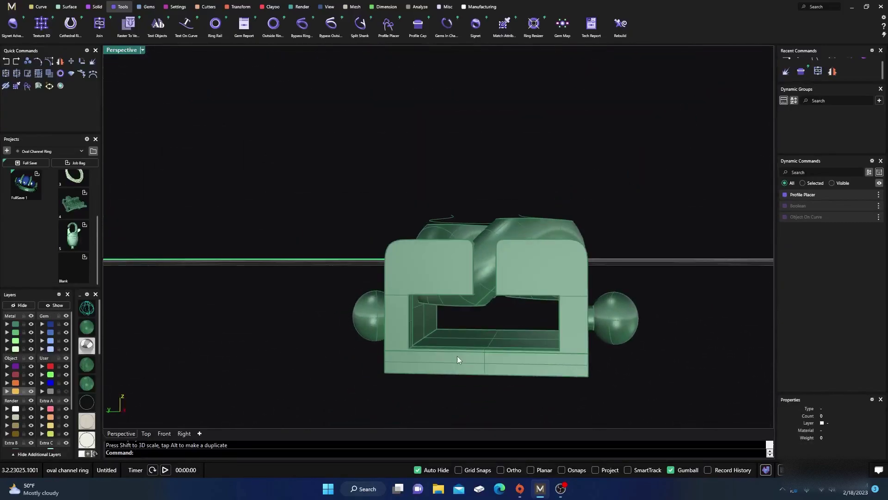
- Delete the leftover open curve beside the clasp box at the end of the chain
{"action": "right_click_drag", "start_coordinate": [472, 332], "coordinate": [340, 346]}
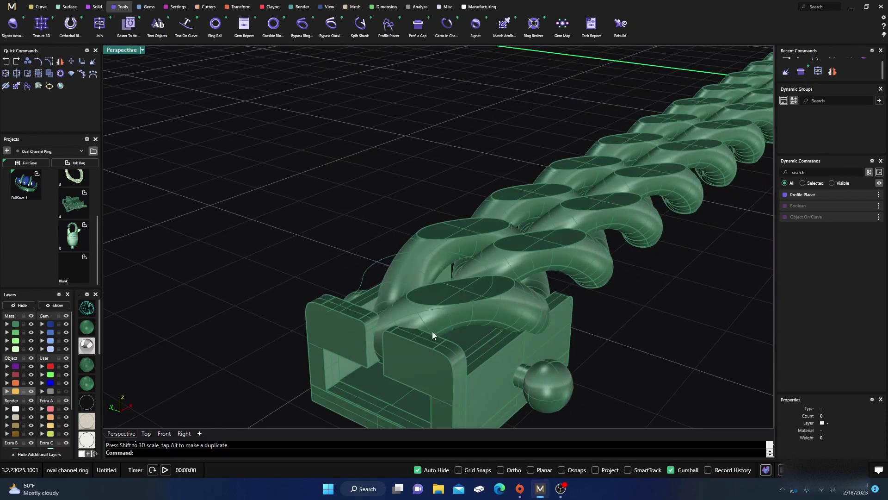
{"action": "right_click_drag", "start_coordinate": [432, 332], "coordinate": [290, 303]}
{"action": "scroll", "coordinate": [312, 250], "scroll_direction": "down", "scroll_amount": 10}
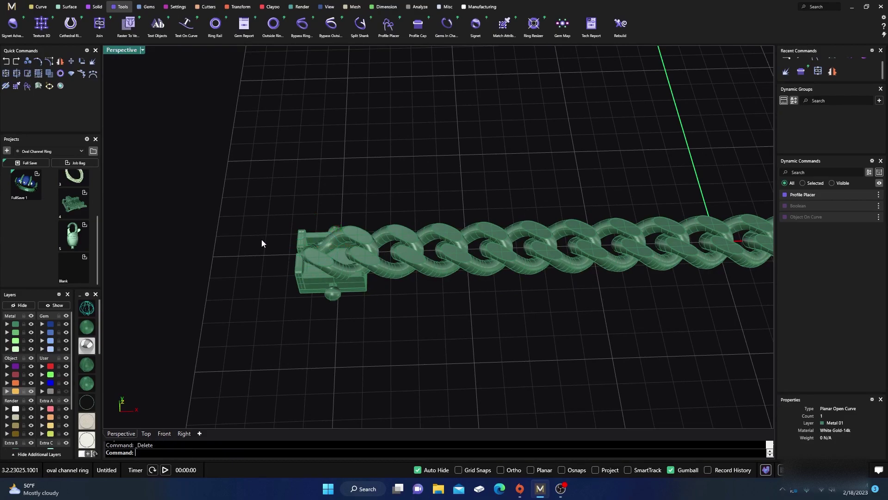
- Switch the Perspective view to the rendered metal display and examine the clasp box and chain from above and from the side
{"action": "scroll", "coordinate": [266, 250], "scroll_direction": "down", "scroll_amount": 4}
{"action": "right_click_drag", "start_coordinate": [272, 258], "coordinate": [260, 314]}
{"action": "left_click", "coordinate": [87, 346]}
{"action": "scroll", "coordinate": [278, 297], "scroll_direction": "up", "scroll_amount": 3}
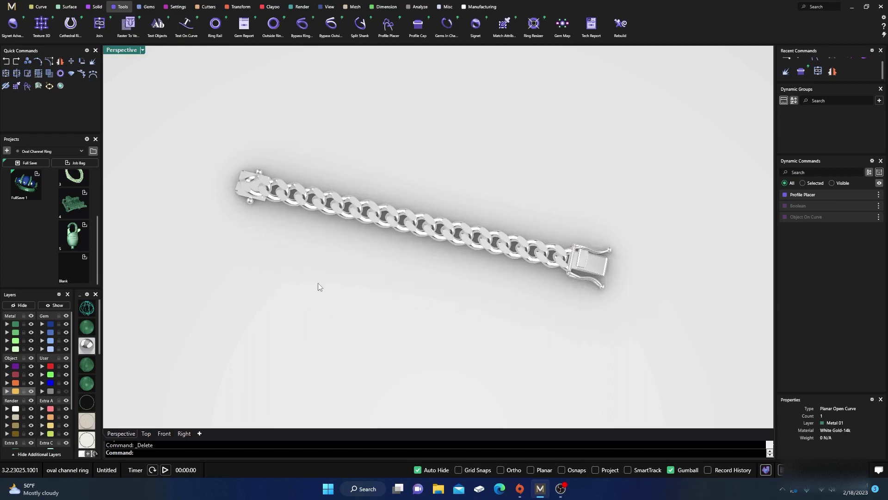
{"action": "right_click_drag", "start_coordinate": [358, 334], "coordinate": [369, 316]}
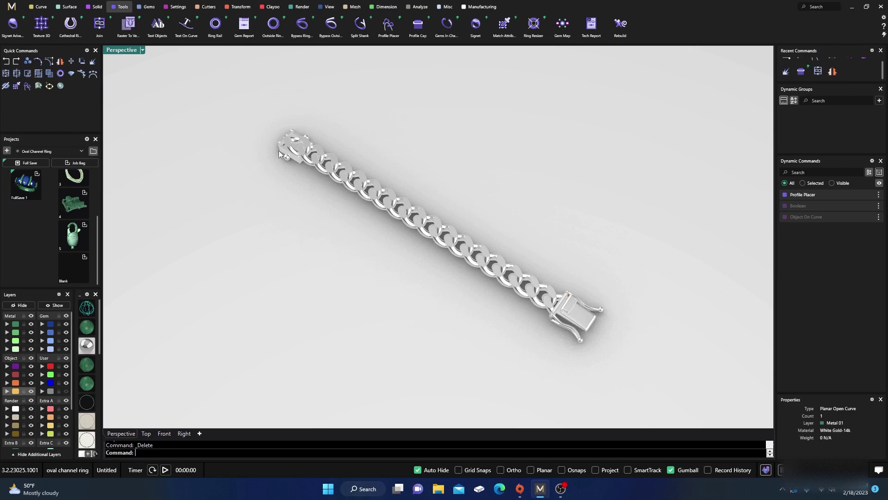
{"action": "scroll", "coordinate": [259, 264], "scroll_direction": "up", "scroll_amount": 6}
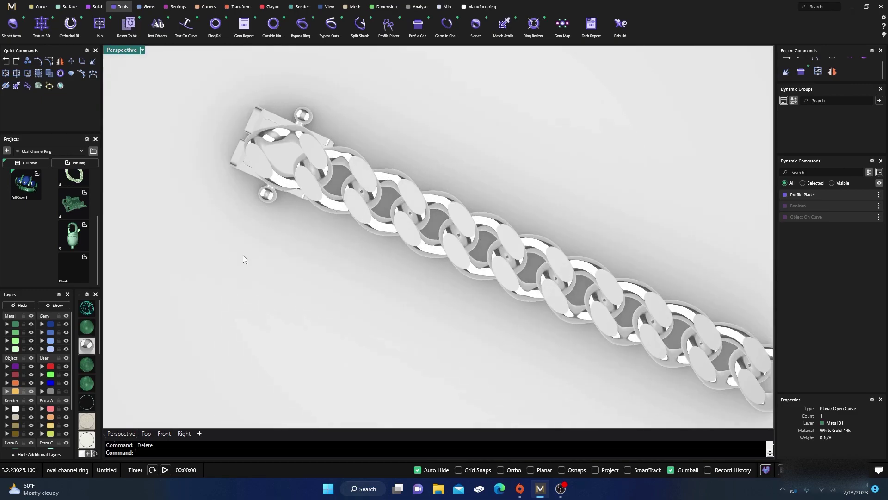
{"action": "scroll", "coordinate": [232, 287], "scroll_direction": "down", "scroll_amount": 5}
{"action": "right_click_drag", "start_coordinate": [239, 304], "coordinate": [273, 188]}
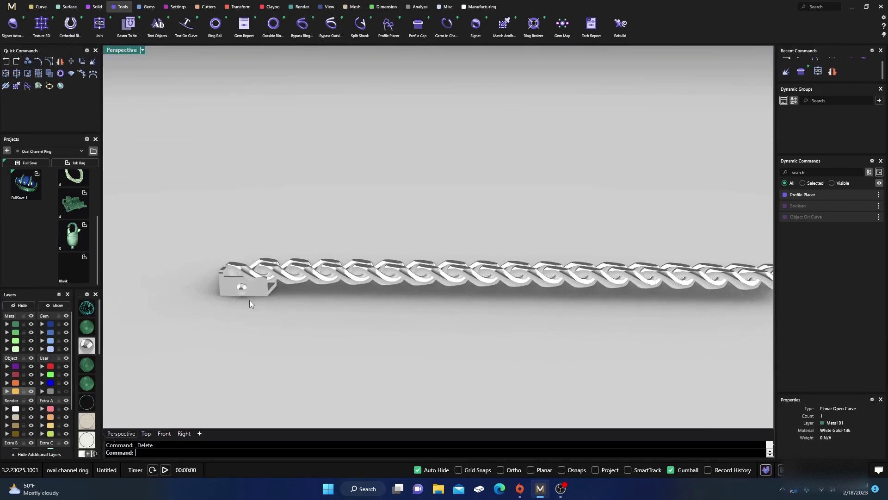
{"action": "scroll", "coordinate": [249, 299], "scroll_direction": "down", "scroll_amount": 5}
{"action": "right_click_drag", "start_coordinate": [248, 300], "coordinate": [232, 363]}
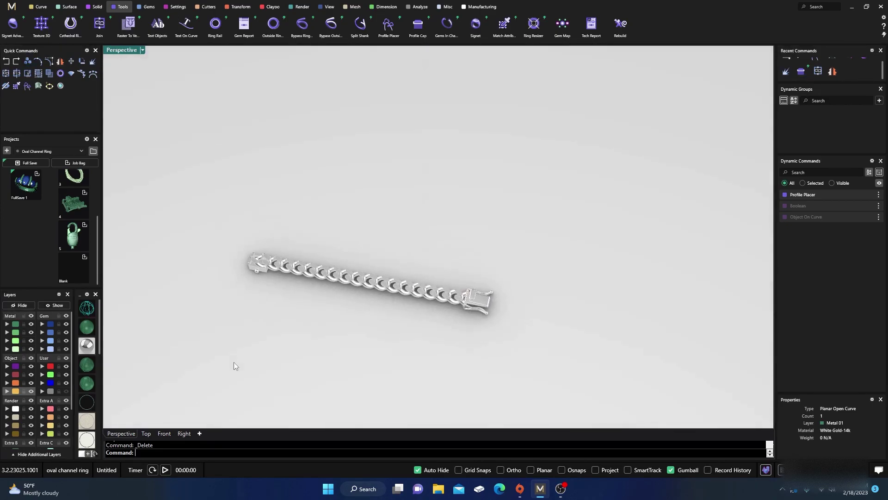
- Examine the whole rendered chain with both clasp halves, from above, at a low angle, and close to the tongue end
{"action": "scroll", "coordinate": [274, 276], "scroll_direction": "up", "scroll_amount": 3}
{"action": "scroll", "coordinate": [270, 273], "scroll_direction": "up", "scroll_amount": 2}
{"action": "scroll", "coordinate": [270, 275], "scroll_direction": "down", "scroll_amount": 5}
{"action": "right_click_drag", "start_coordinate": [270, 275], "coordinate": [276, 315]}
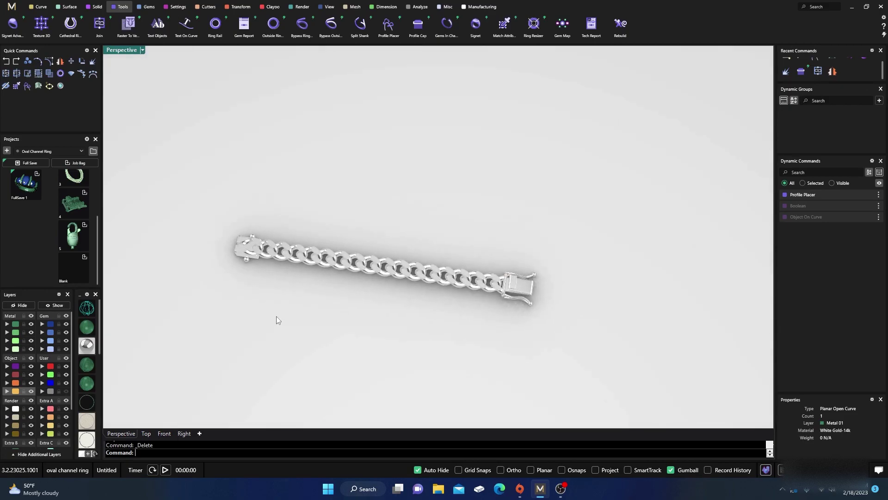
{"action": "scroll", "coordinate": [512, 345], "scroll_direction": "up", "scroll_amount": 2}
{"action": "right_click_drag", "start_coordinate": [512, 345], "coordinate": [446, 356]}
{"action": "scroll", "coordinate": [532, 304], "scroll_direction": "down", "scroll_amount": 5}
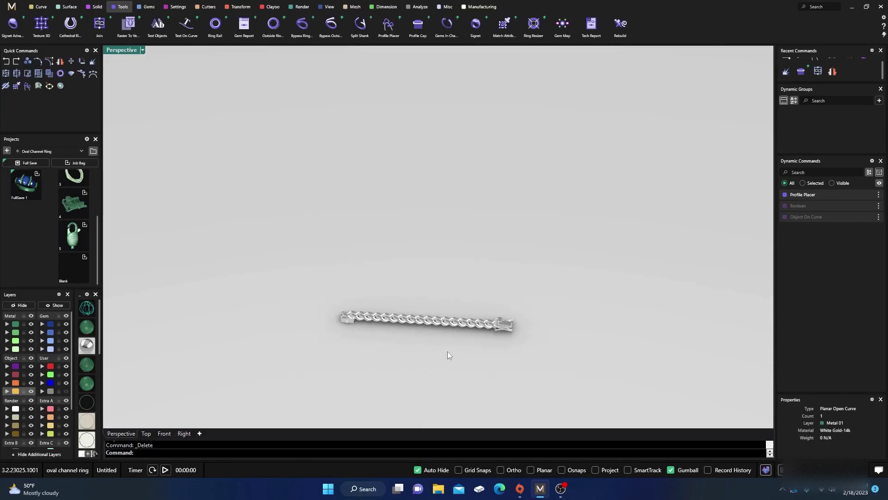
{"action": "scroll", "coordinate": [472, 350], "scroll_direction": "up", "scroll_amount": 2}
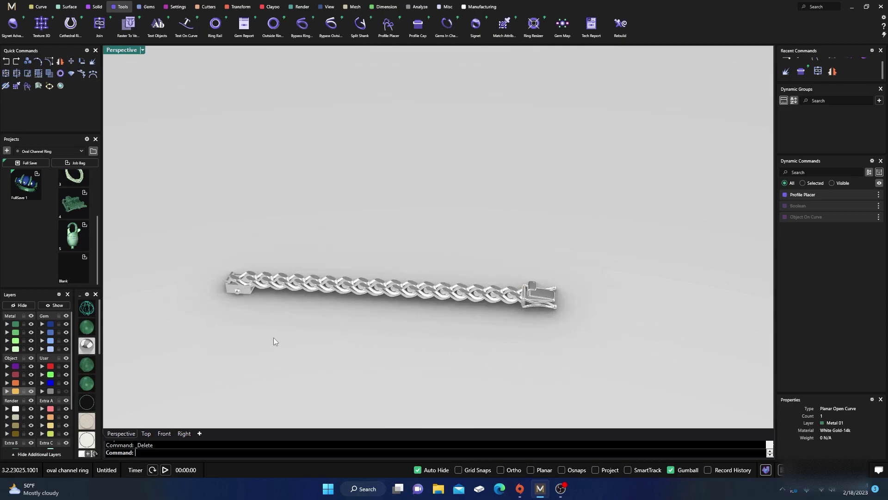
{"action": "scroll", "coordinate": [273, 337], "scroll_direction": "down", "scroll_amount": 3}
{"action": "right_click_drag", "start_coordinate": [279, 349], "coordinate": [276, 382]}
{"action": "scroll", "coordinate": [318, 307], "scroll_direction": "up", "scroll_amount": 8}
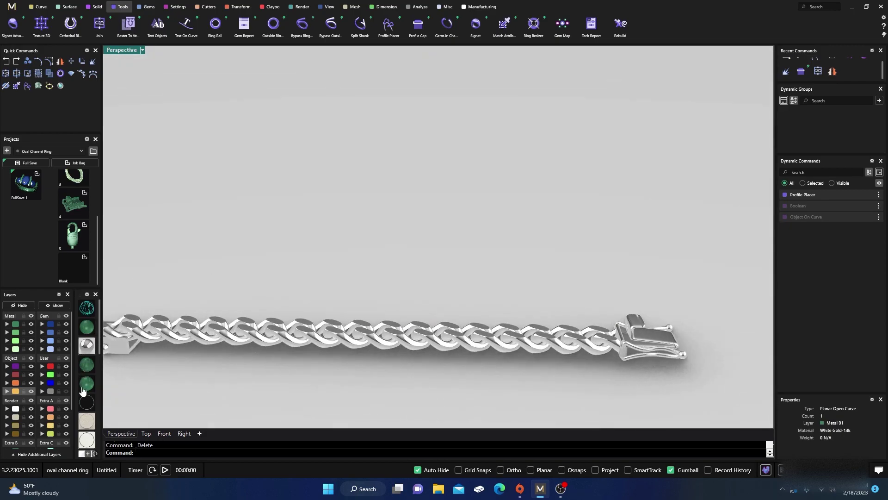
- Show the chain in the translucent green display, select a single link a few places from the tongue, and undo the last deletion
{"action": "left_click", "coordinate": [83, 388]}
{"action": "scroll", "coordinate": [319, 323], "scroll_direction": "down", "scroll_amount": 5}
{"action": "right_click_drag", "start_coordinate": [335, 321], "coordinate": [310, 365]}
{"action": "scroll", "coordinate": [410, 268], "scroll_direction": "up", "scroll_amount": 7}
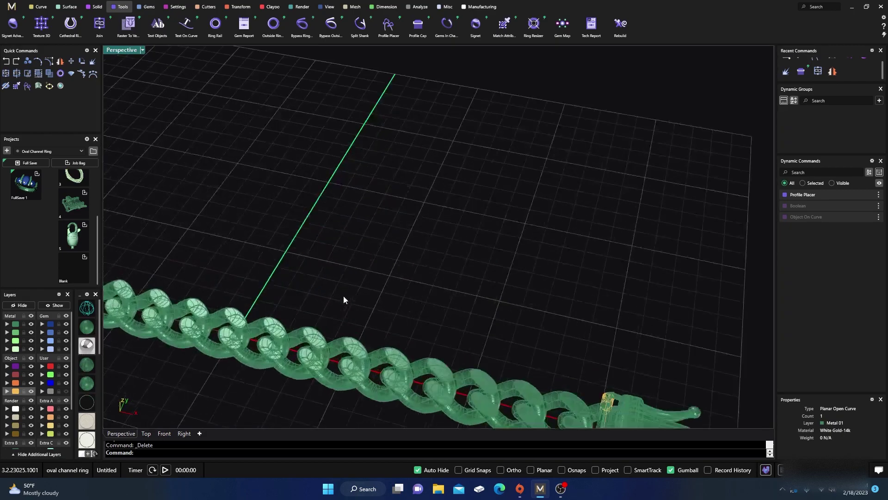
{"action": "scroll", "coordinate": [325, 303], "scroll_direction": "down", "scroll_amount": 3}
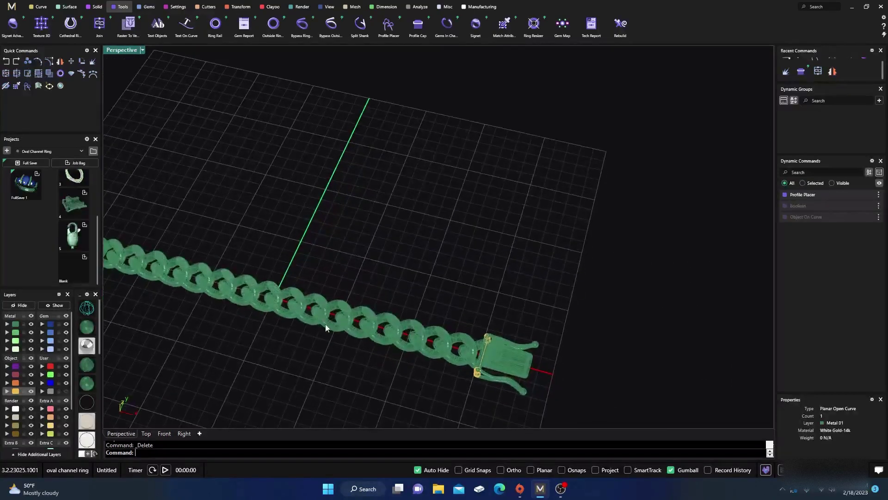
{"action": "left_click", "coordinate": [369, 330]}
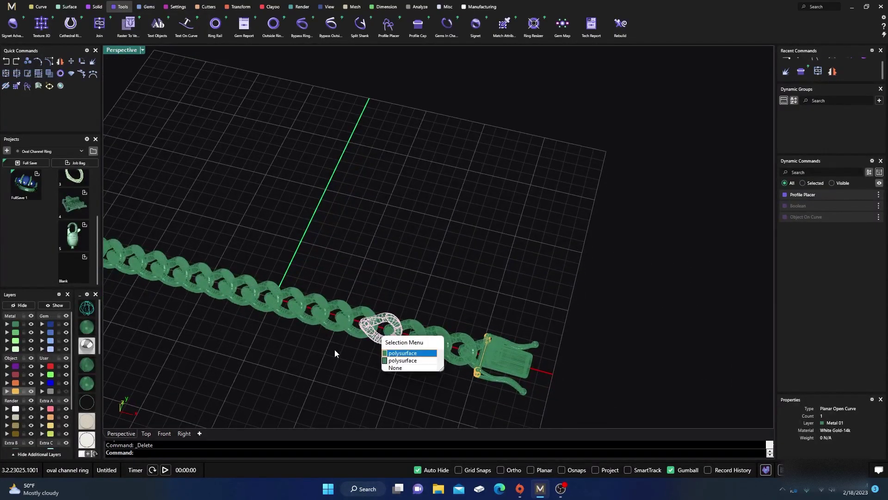
{"action": "left_click", "coordinate": [399, 360]}
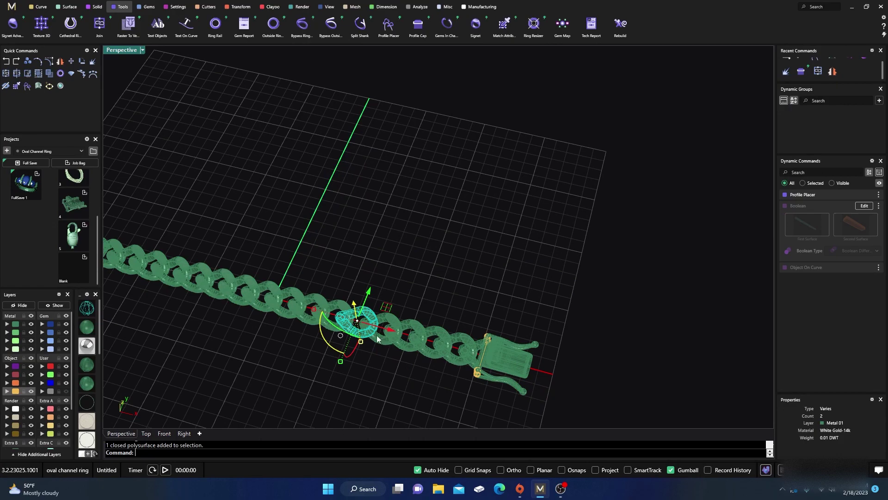
{"action": "left_click", "coordinate": [248, 193]}
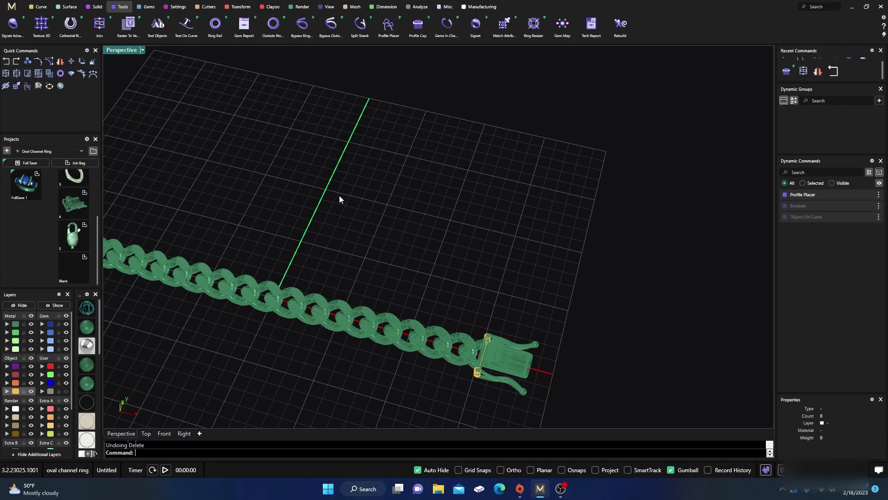
- Return to the rendered metal display and examine the tongue's attachment to the chain from a low side angle and in an overall view
{"action": "scroll", "coordinate": [440, 268], "scroll_direction": "down", "scroll_amount": 6}
{"action": "right_click_drag", "start_coordinate": [439, 268], "coordinate": [415, 280]}
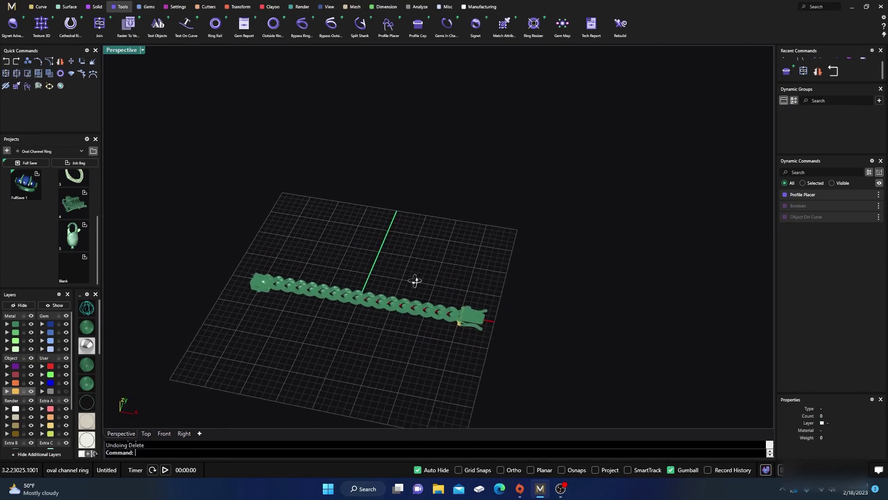
{"action": "left_click", "coordinate": [87, 346]}
{"action": "scroll", "coordinate": [392, 286], "scroll_direction": "up", "scroll_amount": 5}
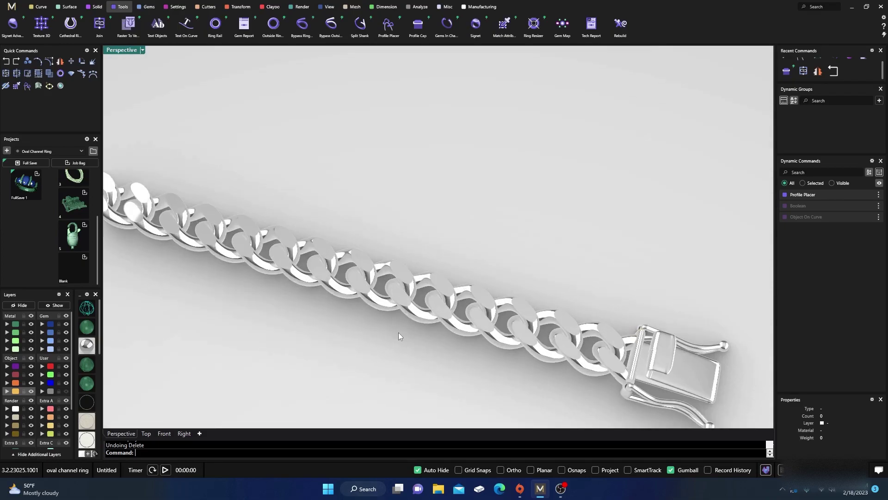
{"action": "right_click_drag", "start_coordinate": [399, 333], "coordinate": [408, 257]}
{"action": "scroll", "coordinate": [408, 252], "scroll_direction": "down", "scroll_amount": 5}
{"action": "right_click_drag", "start_coordinate": [426, 337], "coordinate": [433, 273]}
{"action": "scroll", "coordinate": [496, 297], "scroll_direction": "up", "scroll_amount": 4}
{"action": "scroll", "coordinate": [499, 297], "scroll_direction": "up", "scroll_amount": 2}
{"action": "scroll", "coordinate": [502, 300], "scroll_direction": "down", "scroll_amount": 4}
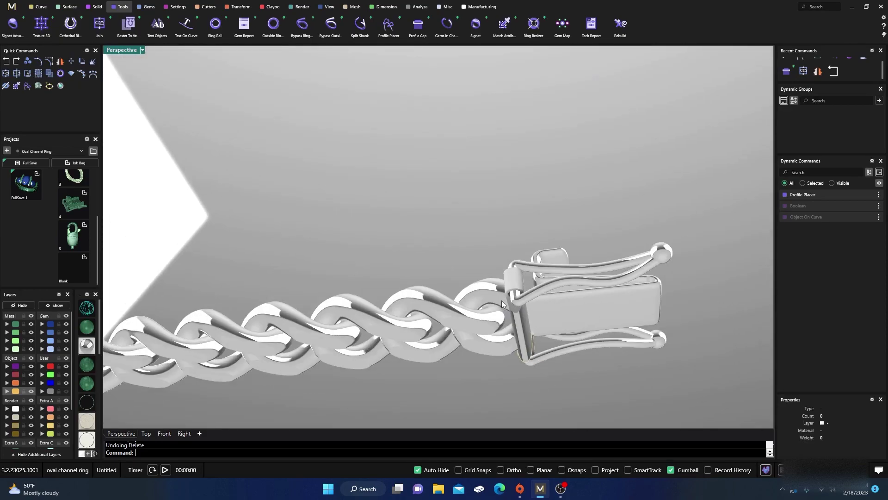
{"action": "right_click_drag", "start_coordinate": [501, 301], "coordinate": [501, 327]}
{"action": "scroll", "coordinate": [498, 326], "scroll_direction": "down", "scroll_amount": 8}
{"action": "right_click_drag", "start_coordinate": [499, 319], "coordinate": [473, 377]}
{"action": "scroll", "coordinate": [482, 324], "scroll_direction": "up", "scroll_amount": 5}
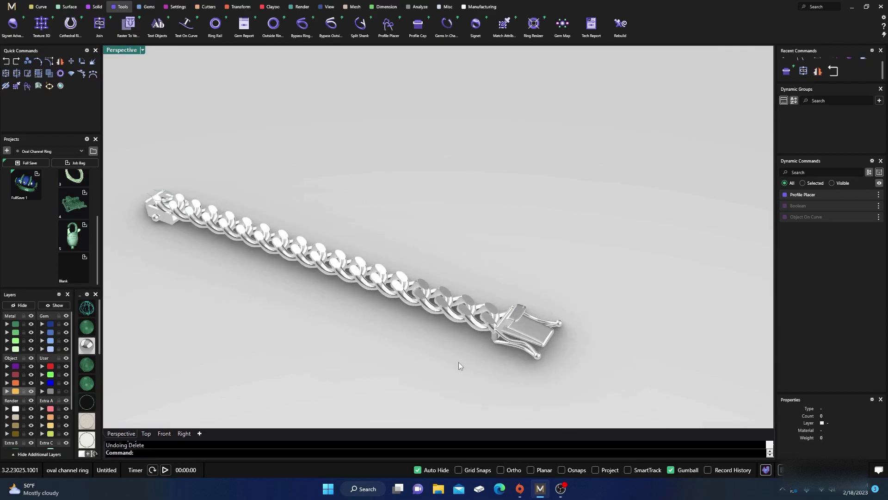